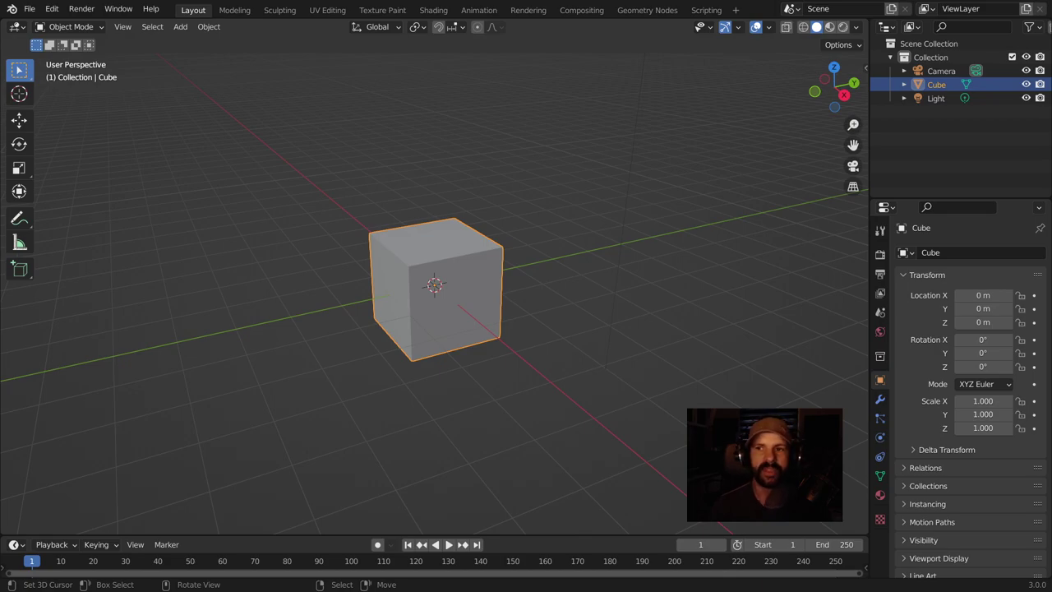
Delete the default cube, leaving only the camera and light, and switch to front view
scroll(511, 321, up, 4)
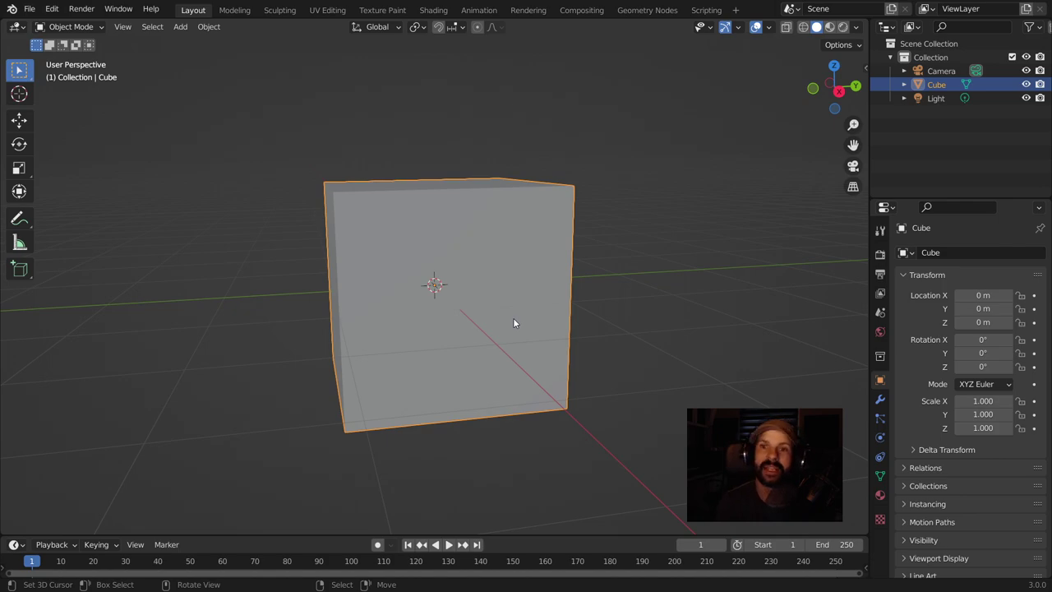
mouse_move(469, 328)
middle_down()
mouse_move(366, 389)
mouse_move(681, 326)
mouse_move(500, 321)
mouse_move(533, 284)
middle_up()
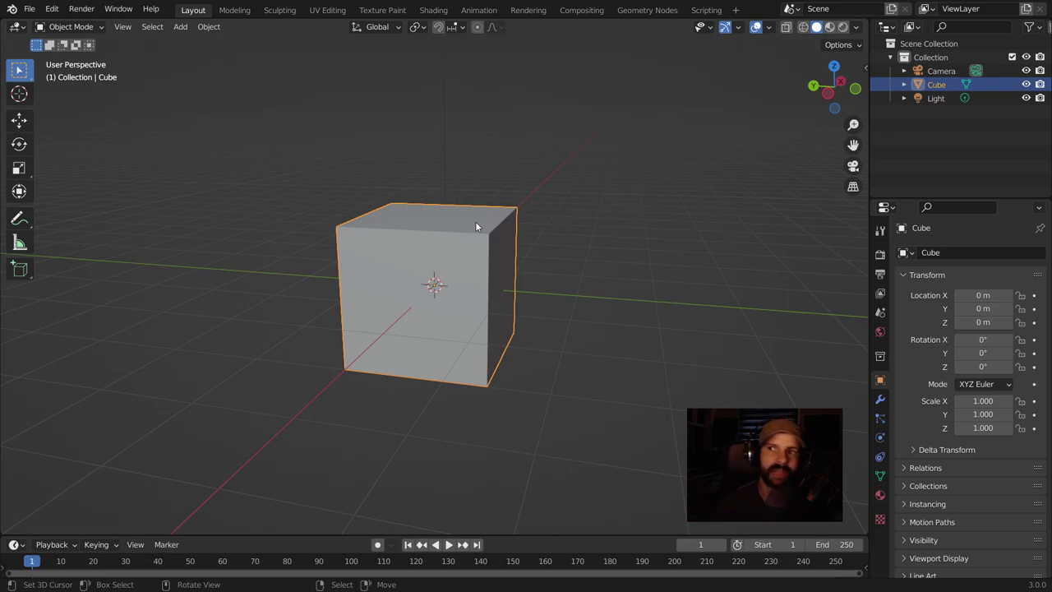
middle_drag(476, 226, 369, 263)
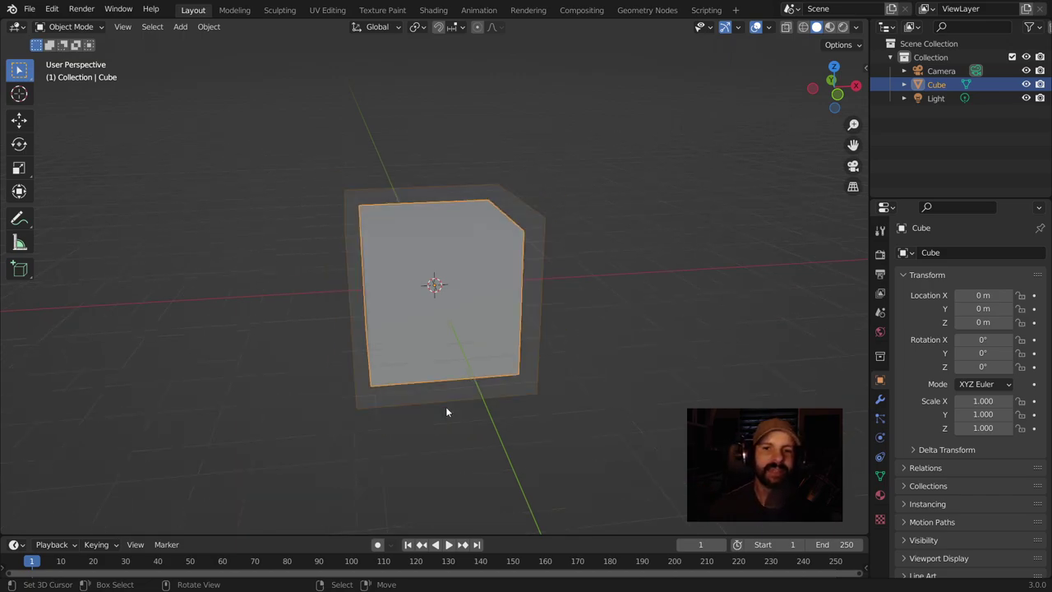
key(Delete)
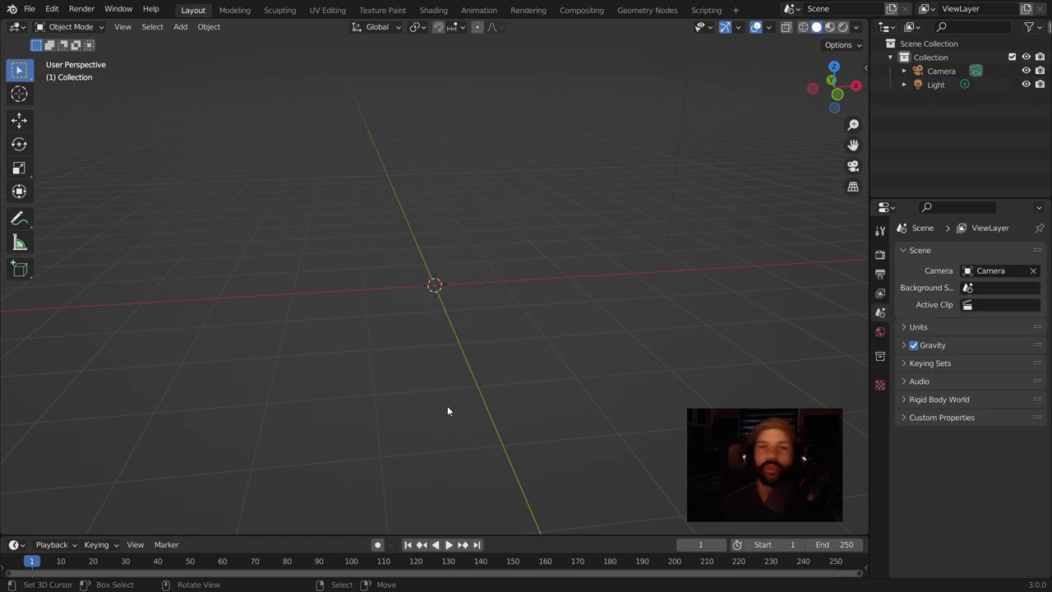
key(KP_1)
Add a new cube and narrow it along the X axis
key(shift+a)
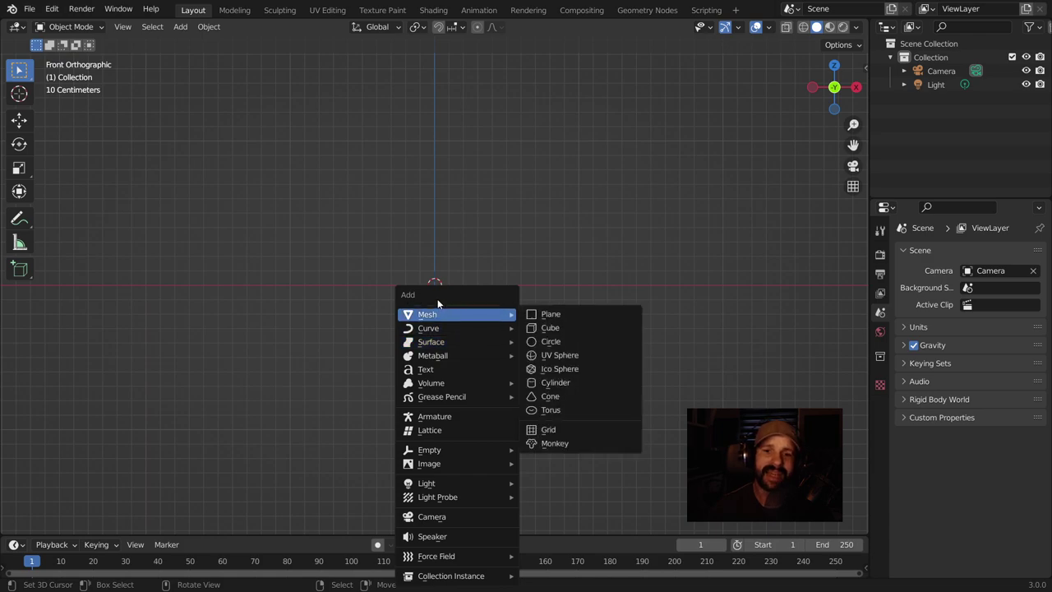
click(568, 329)
scroll(569, 330, up, 1)
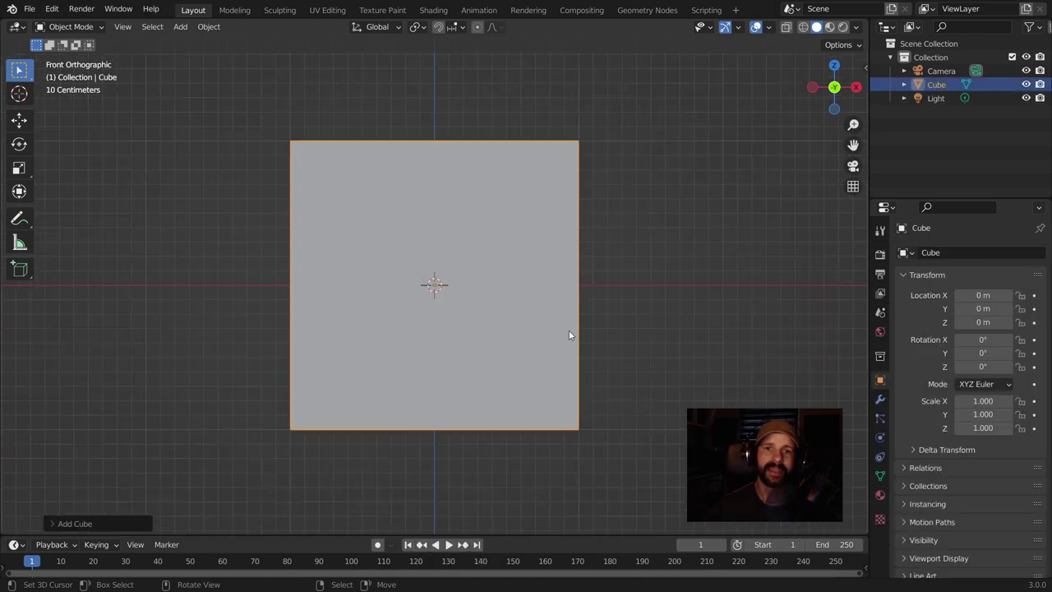
scroll(569, 334, down, 3)
key(s)
key(x)
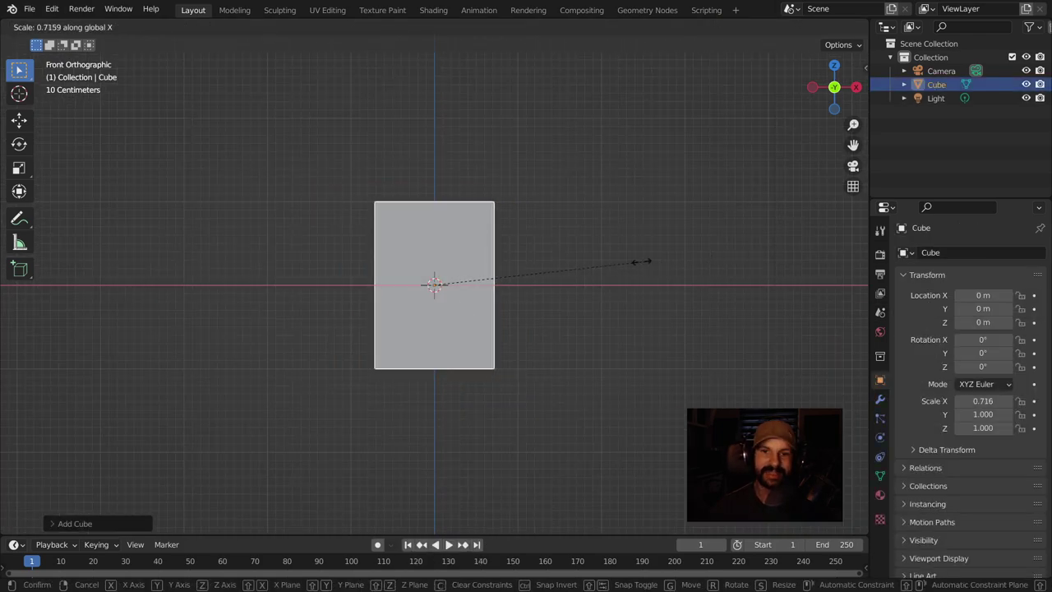
click(528, 264)
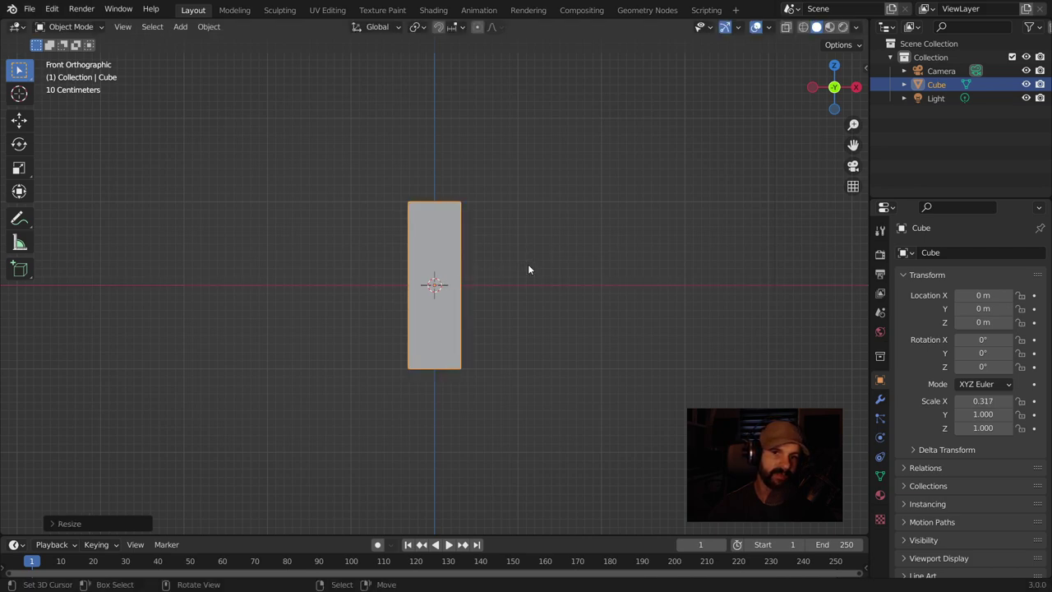
middle_drag(550, 406, 446, 375)
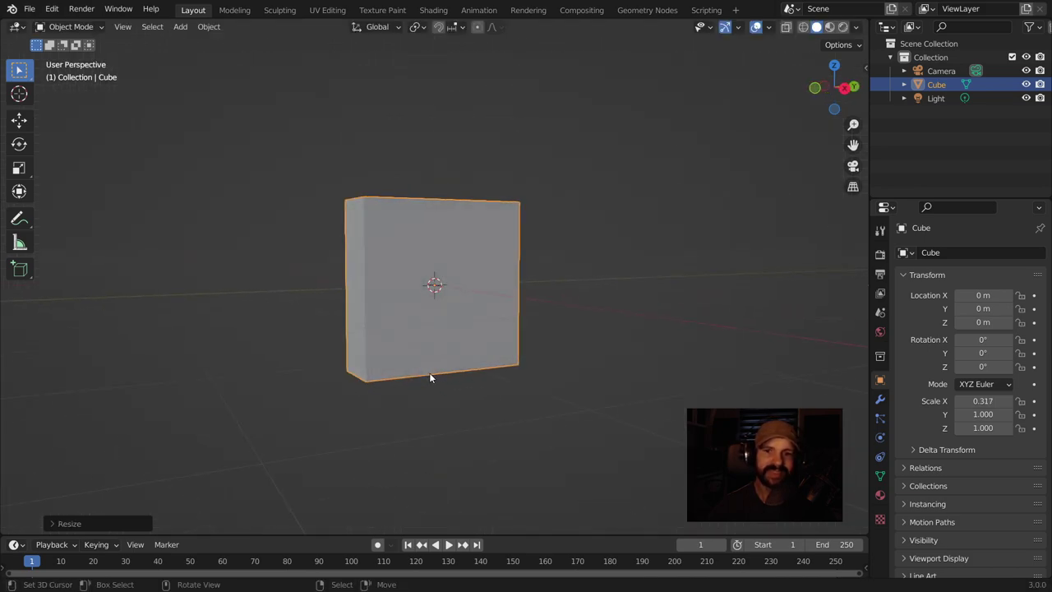
Narrow the cube along Y, then make the Y depth slightly deeper (about 0.32)
key(s)
key(y)
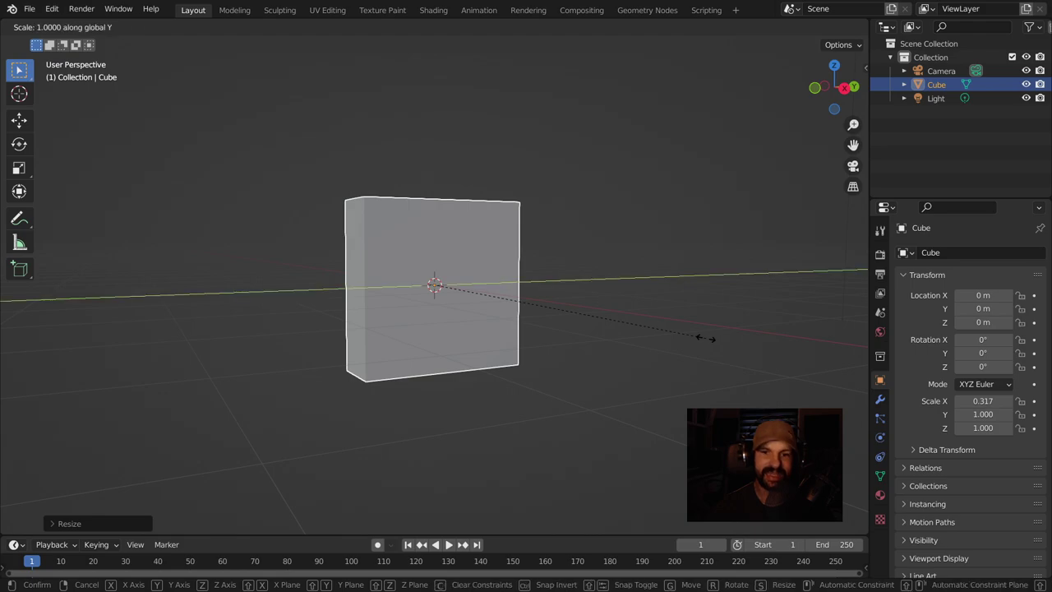
click(496, 333)
middle_drag(498, 330, 562, 270)
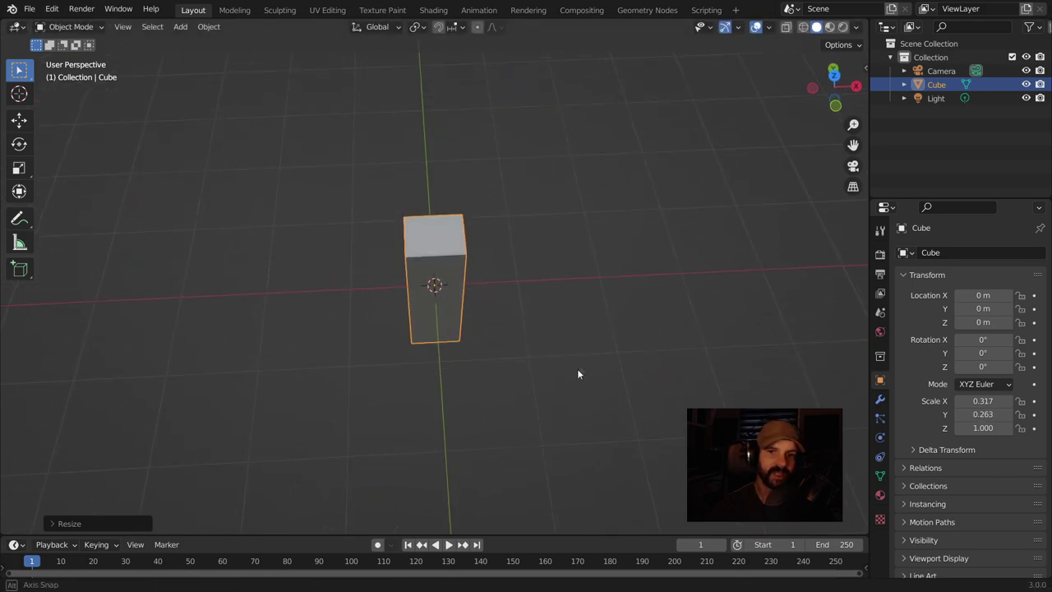
key(s)
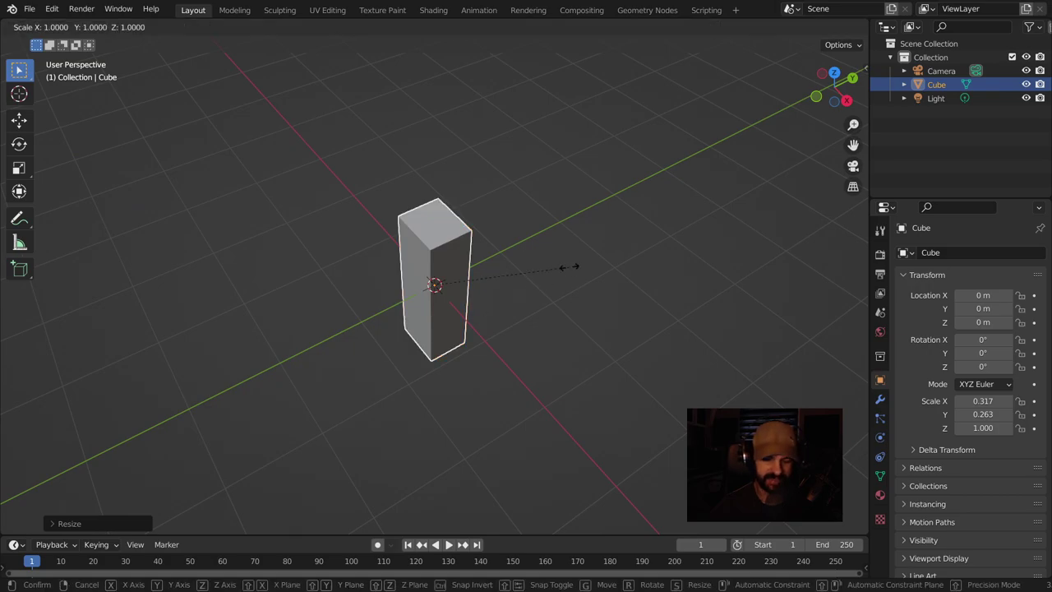
key(y)
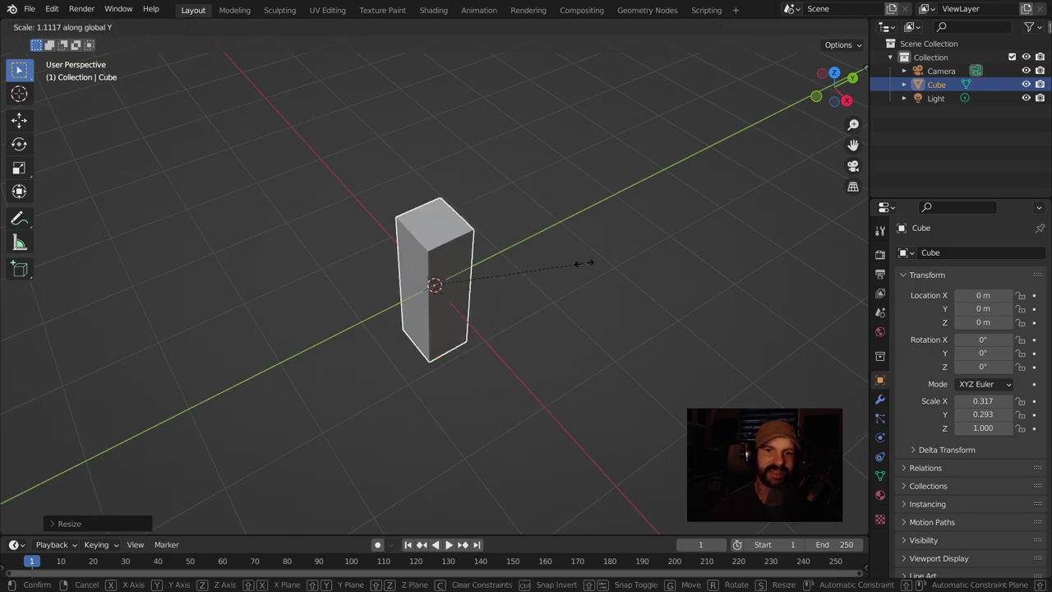
click(585, 267)
middle_drag(585, 267, 483, 220)
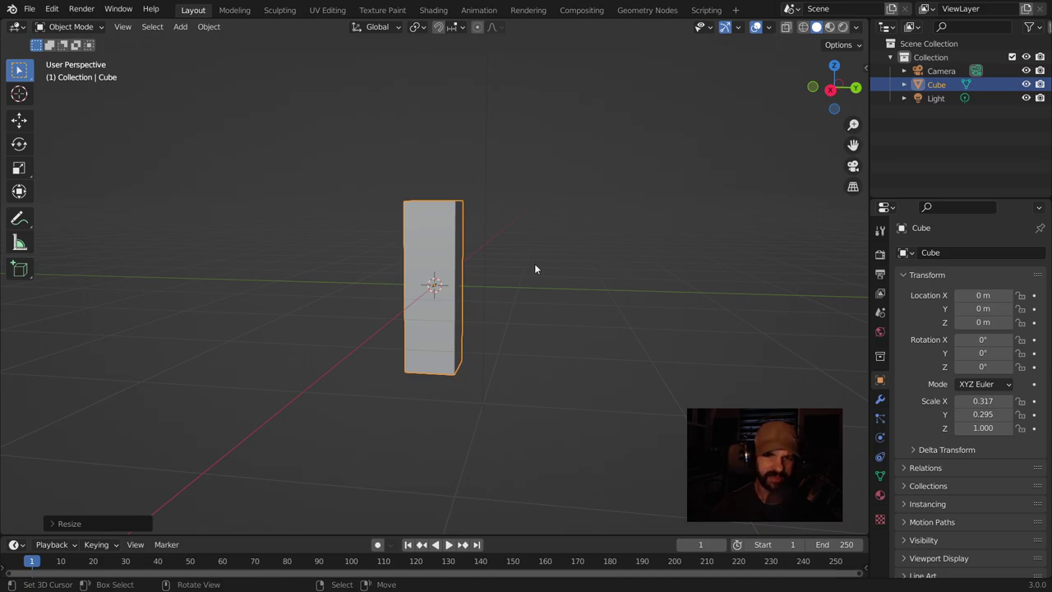
Inspect the tall 0.317 × 0.324 × 1.000 block from several angles
key(s)
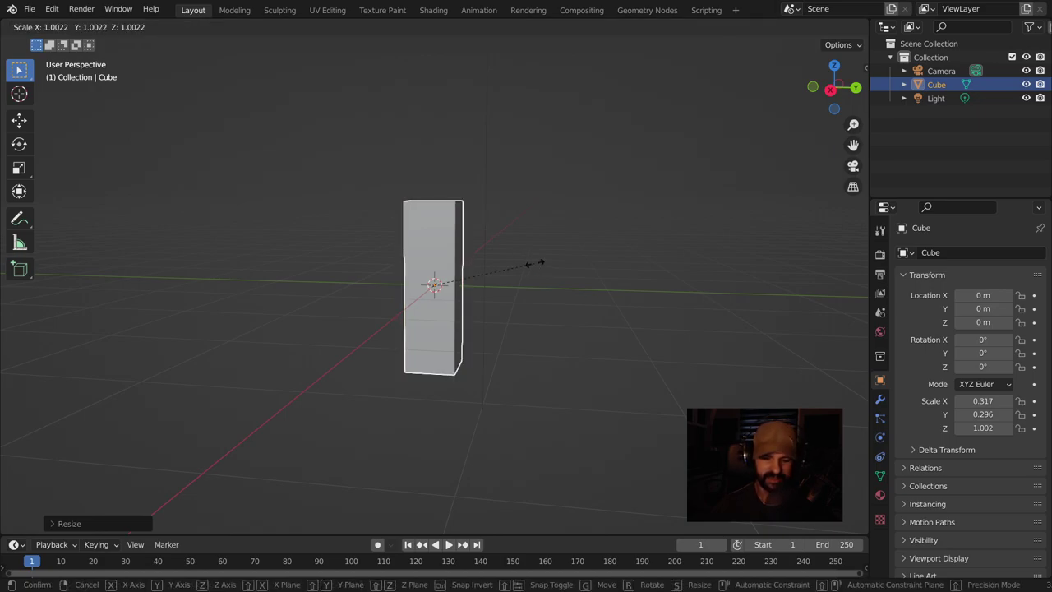
key(x)
key(Escape)
scroll(505, 364, up, 4)
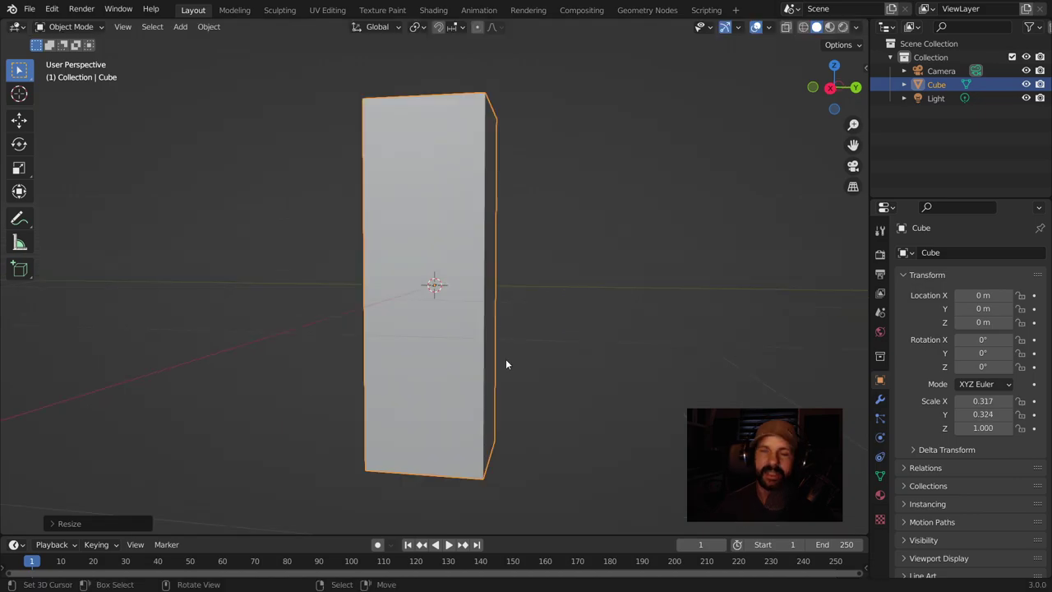
scroll(506, 363, down, 3)
mouse_move(404, 359)
middle_down()
mouse_move(581, 359)
mouse_move(493, 369)
middle_up()
middle_drag(512, 294, 603, 290)
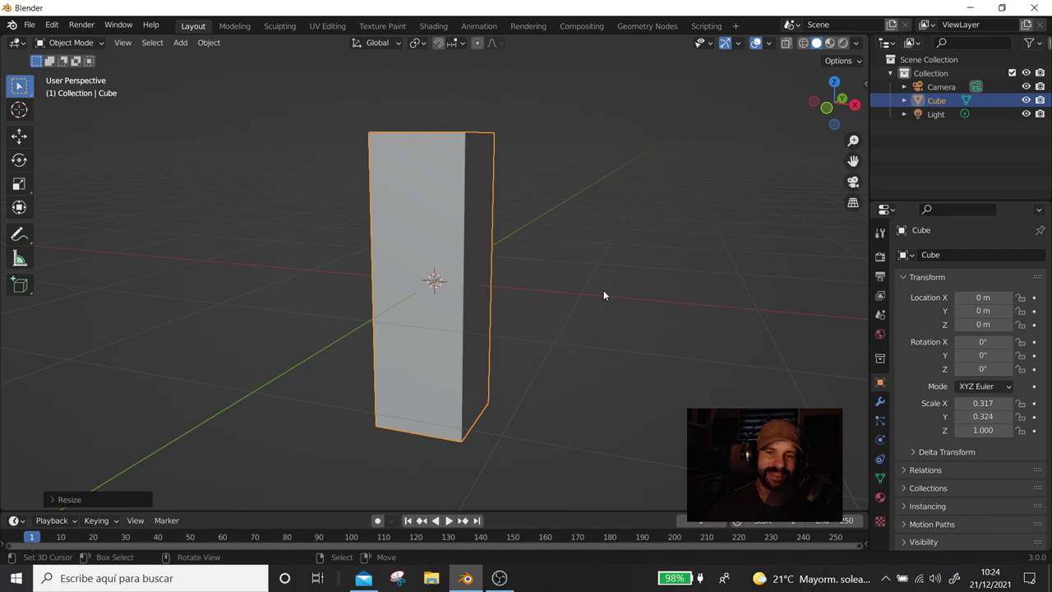
middle_drag(531, 277, 394, 144)
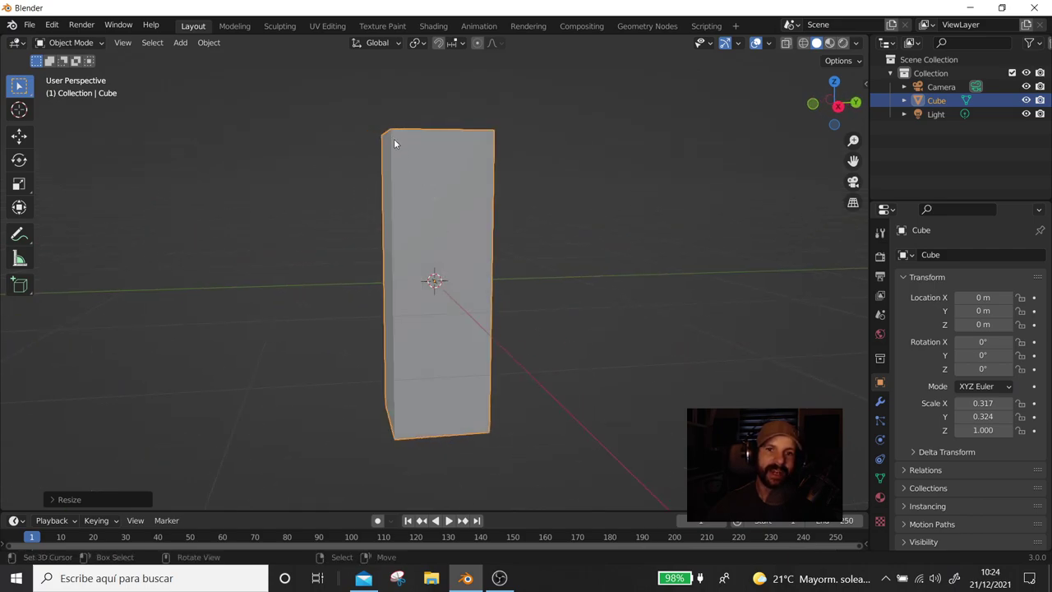
middle_drag(483, 332, 596, 332)
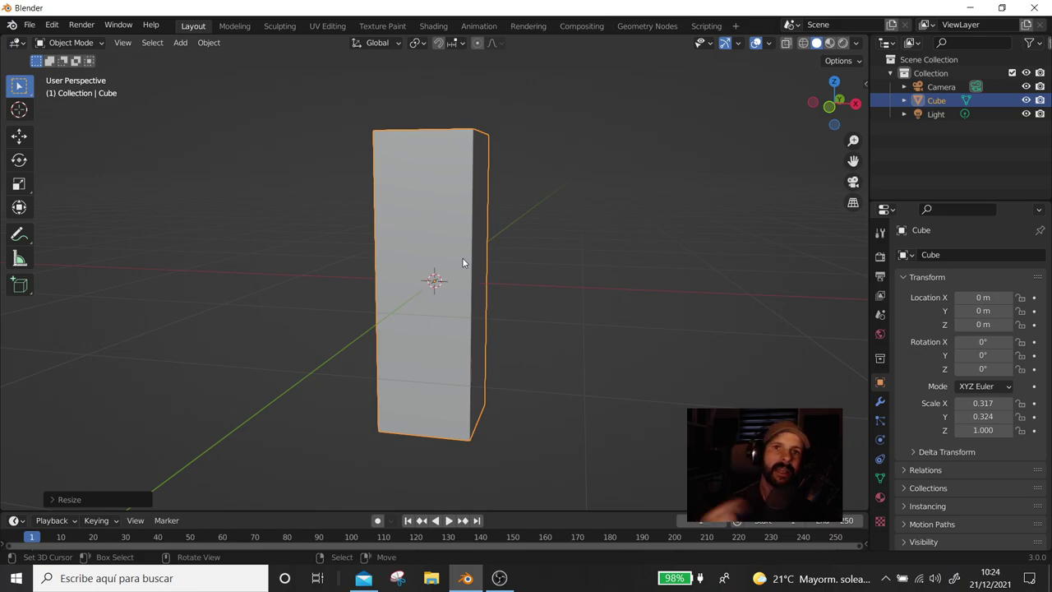
mouse_move(441, 287)
middle_down()
mouse_move(487, 240)
mouse_move(605, 260)
mouse_move(571, 397)
mouse_move(621, 358)
middle_up()
key(s)
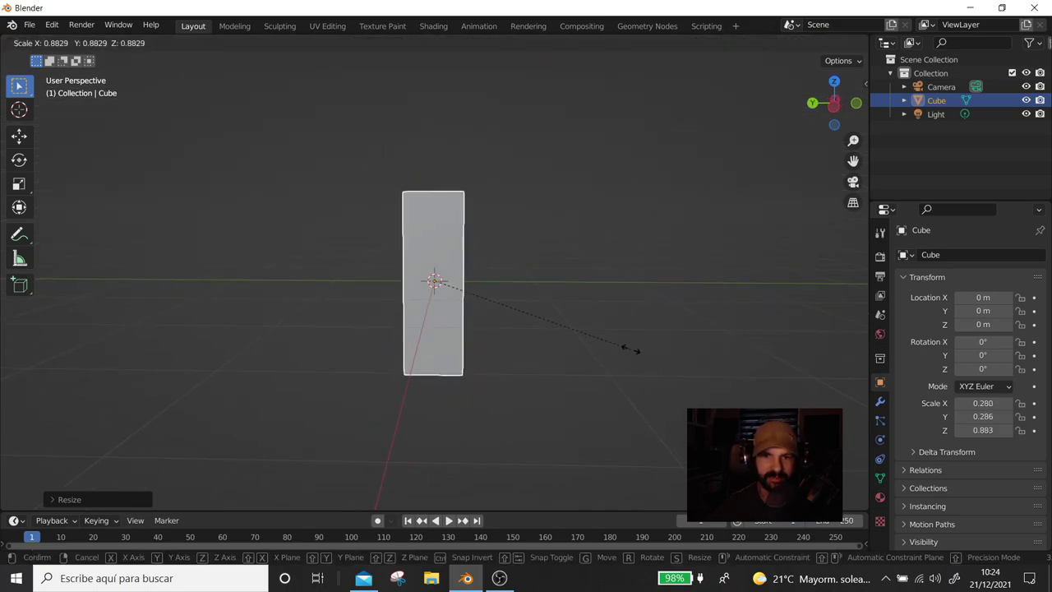
Shrink the block slightly and add a Subdivision Surface modifier at viewport level 2
click(598, 330)
middle_drag(598, 329, 624, 327)
click(879, 401)
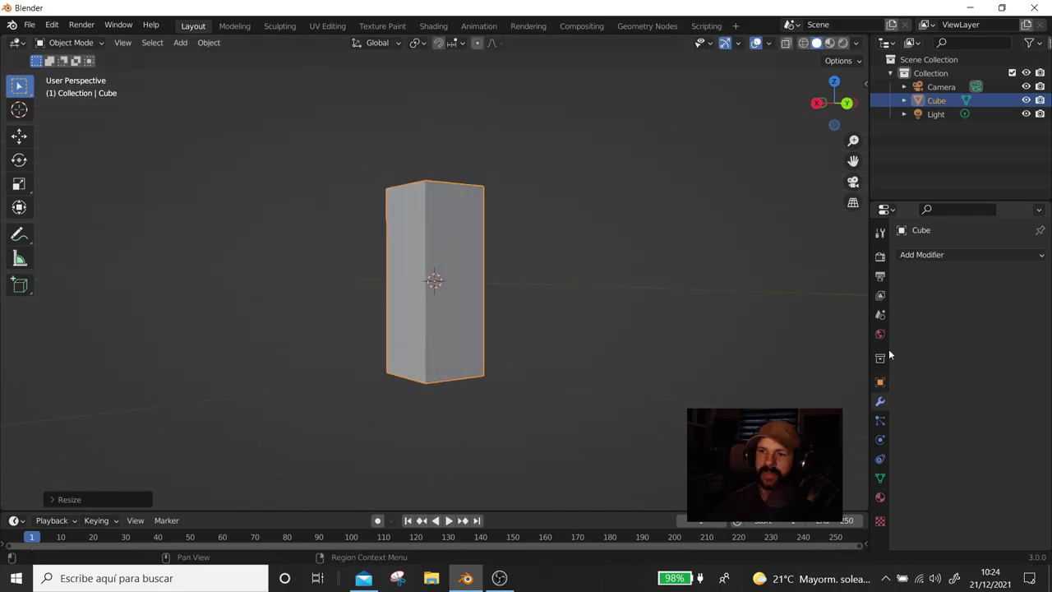
click(933, 257)
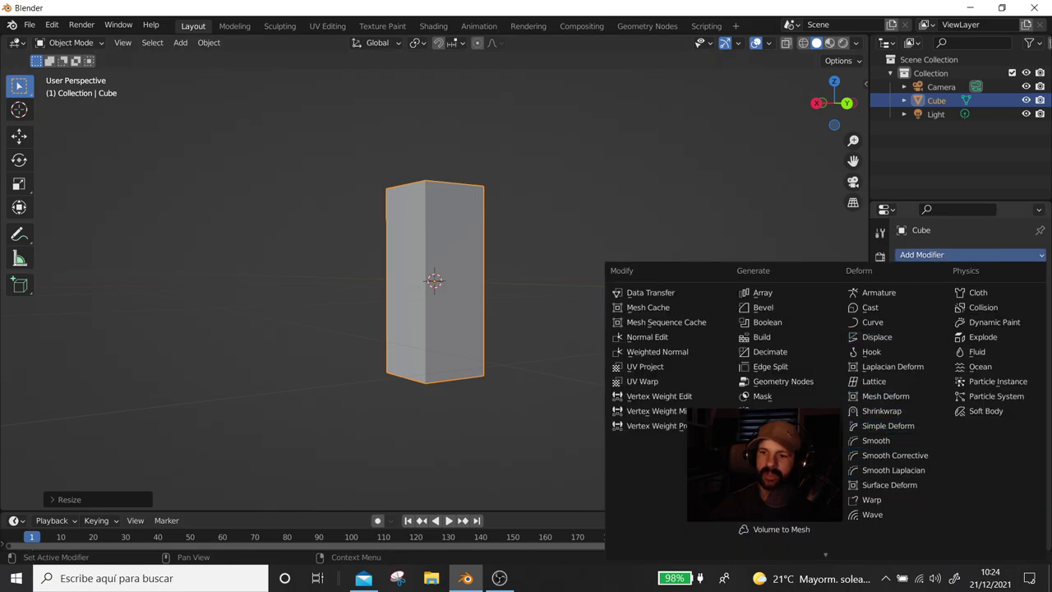
click(772, 500)
click(1025, 314)
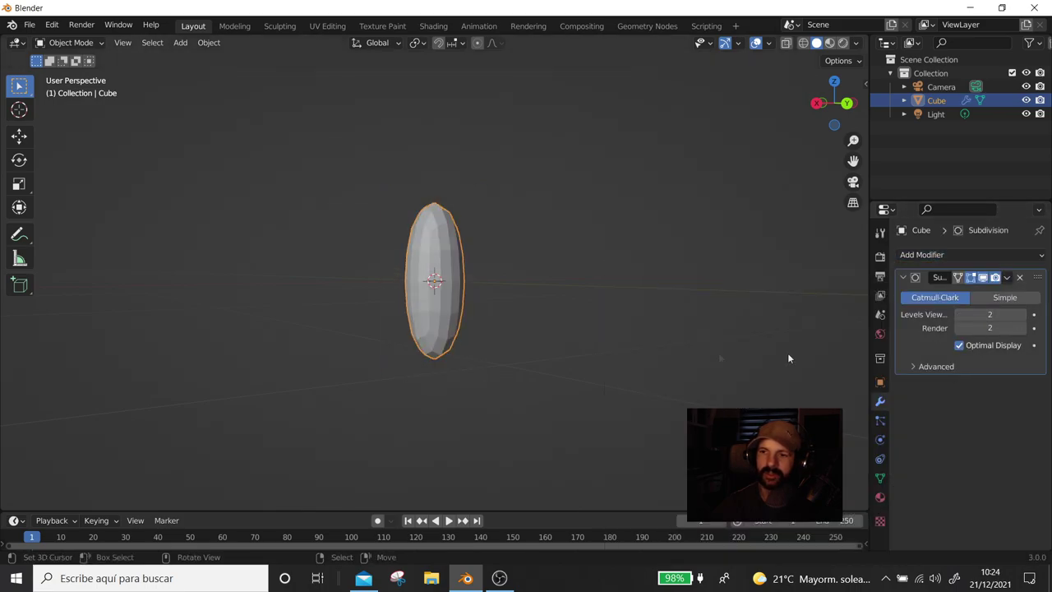
scroll(617, 317, up, 3)
mouse_move(617, 317)
middle_down()
mouse_move(436, 295)
mouse_move(464, 264)
middle_up()
In Edit Mode, add a horizontal edge loop split toward the block's top and bottom
key(Tab)
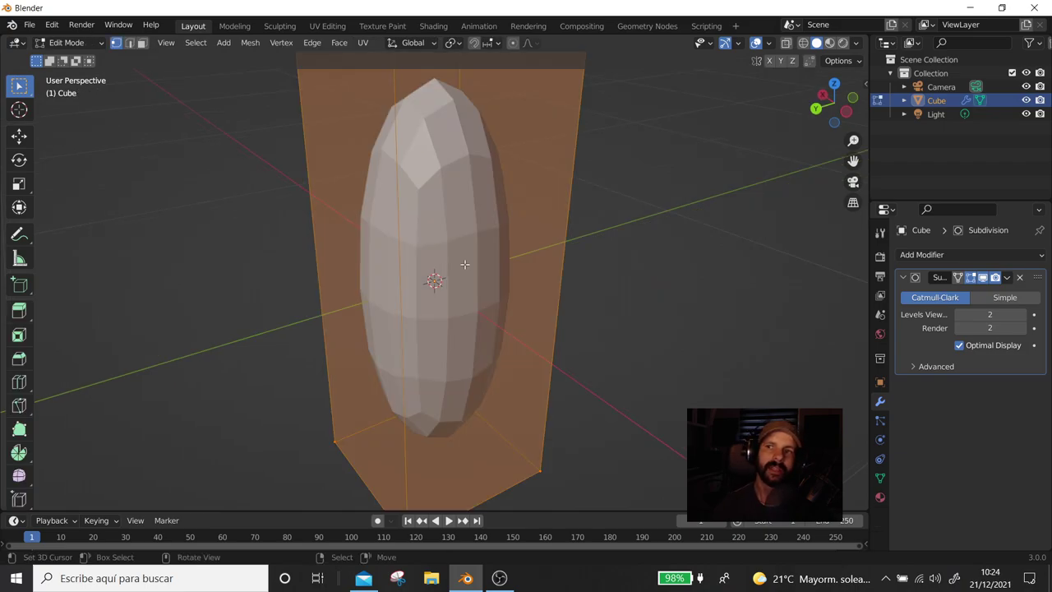
mouse_move(465, 263)
middle_down()
mouse_move(540, 293)
mouse_move(469, 317)
middle_up()
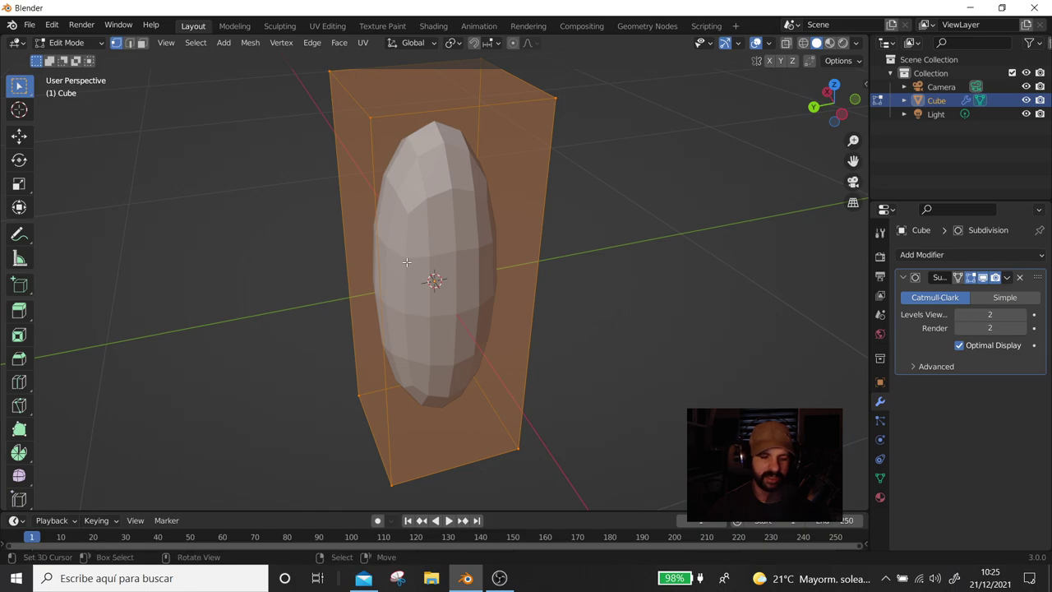
key(ctrl+shift+r)
key(ctrl+r)
click(378, 314)
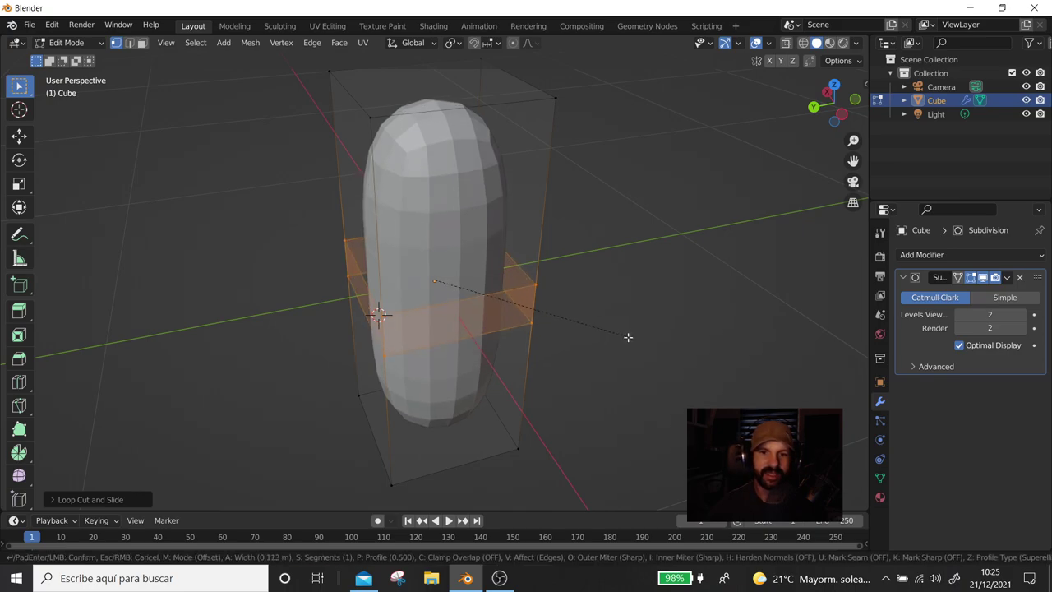
click(709, 398)
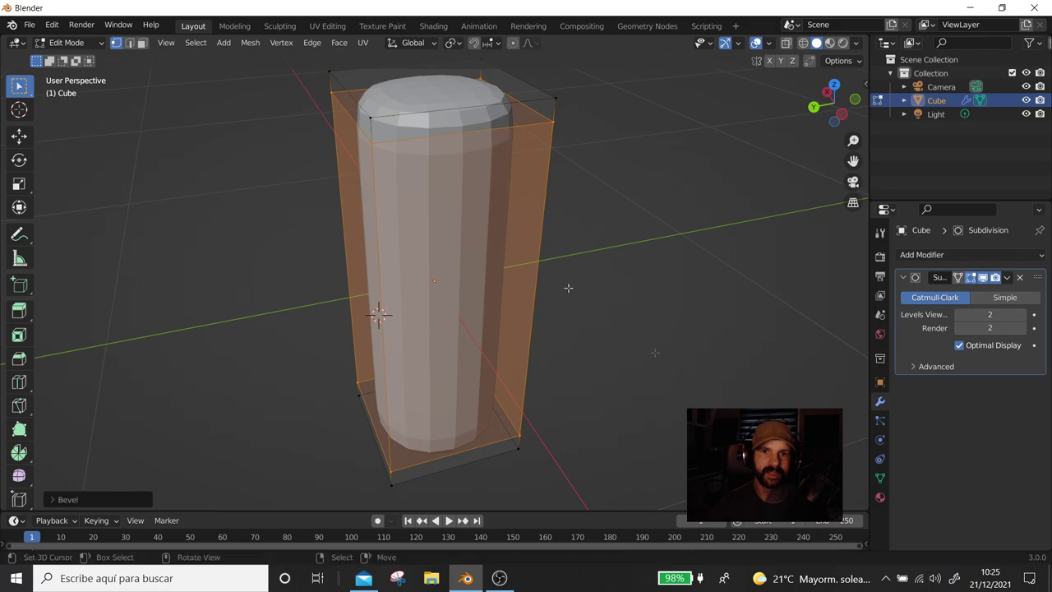
middle_drag(566, 287, 414, 245)
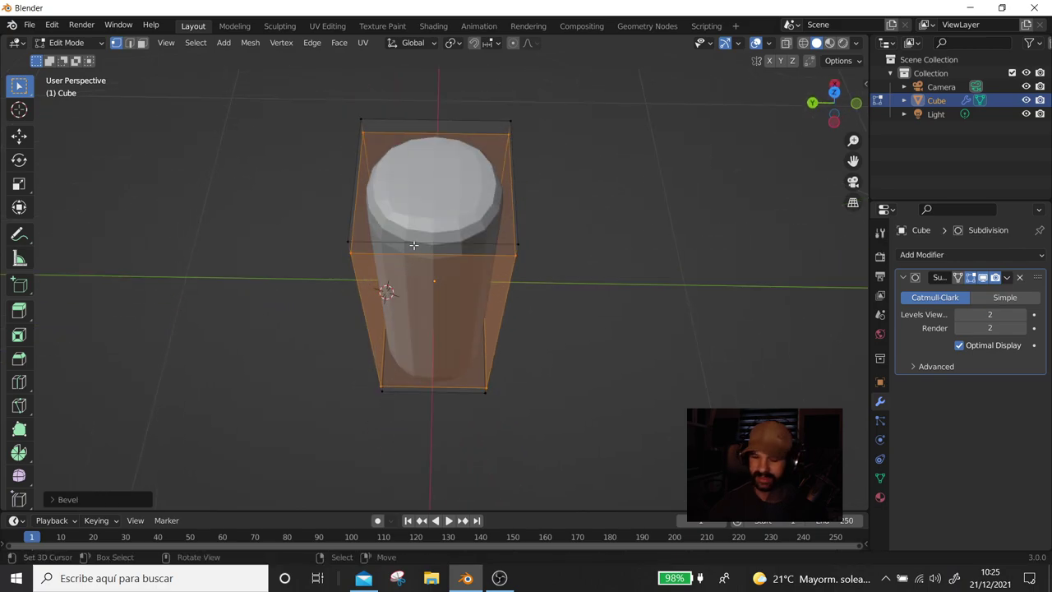
key(KP_1)
key(ctrl+r)
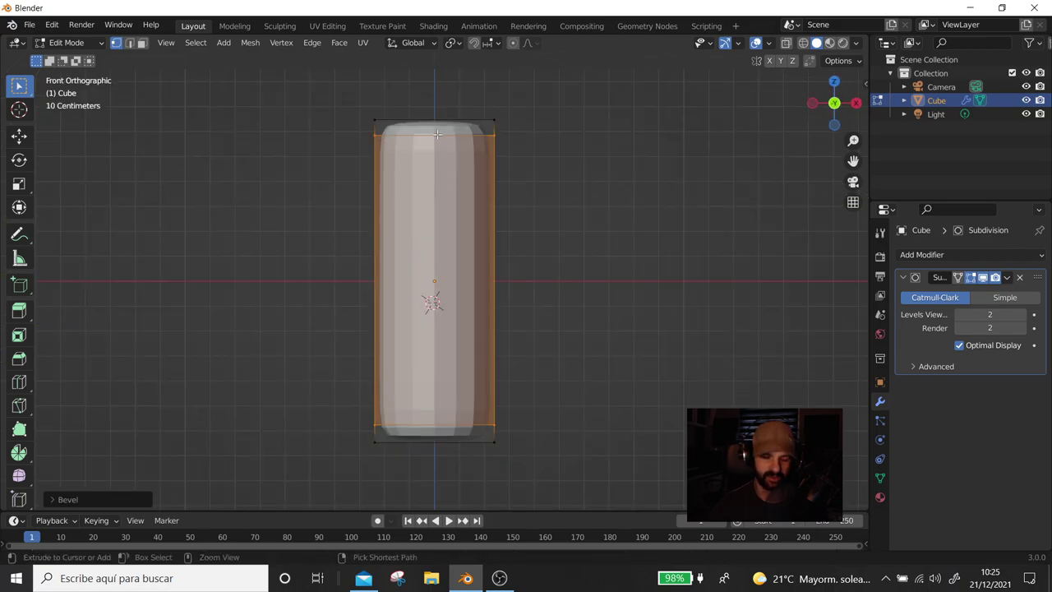
Place a centred vertical edge loop and bevel it
click(436, 135)
right_click(436, 135)
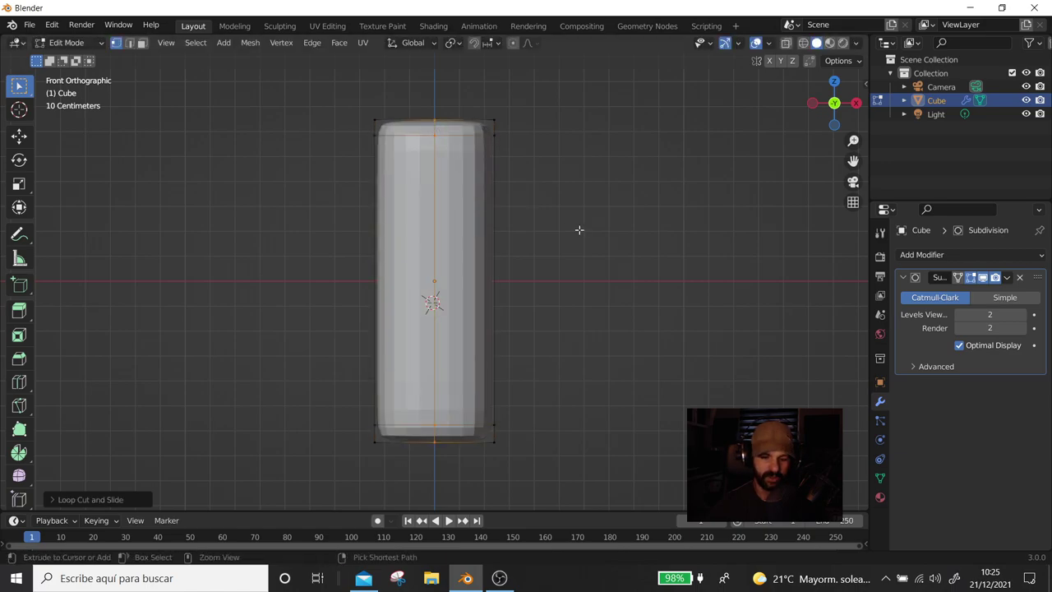
key(ctrl+b)
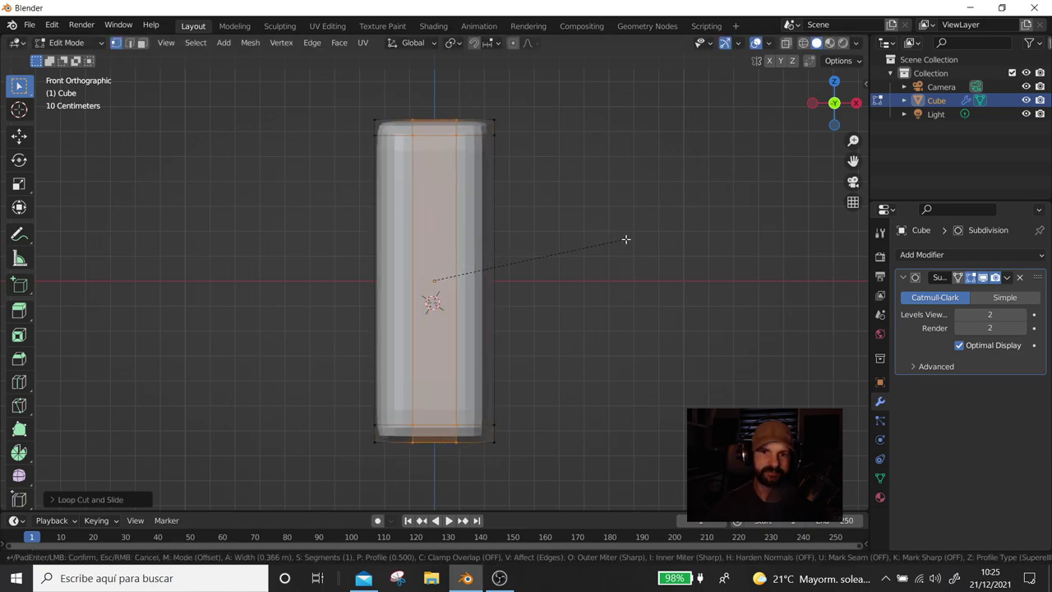
click(660, 244)
mouse_move(660, 244)
middle_down()
mouse_move(440, 332)
mouse_move(454, 268)
middle_up()
Cut another vertical edge loop and a horizontal loop at mid-height
key(ctrl+r)
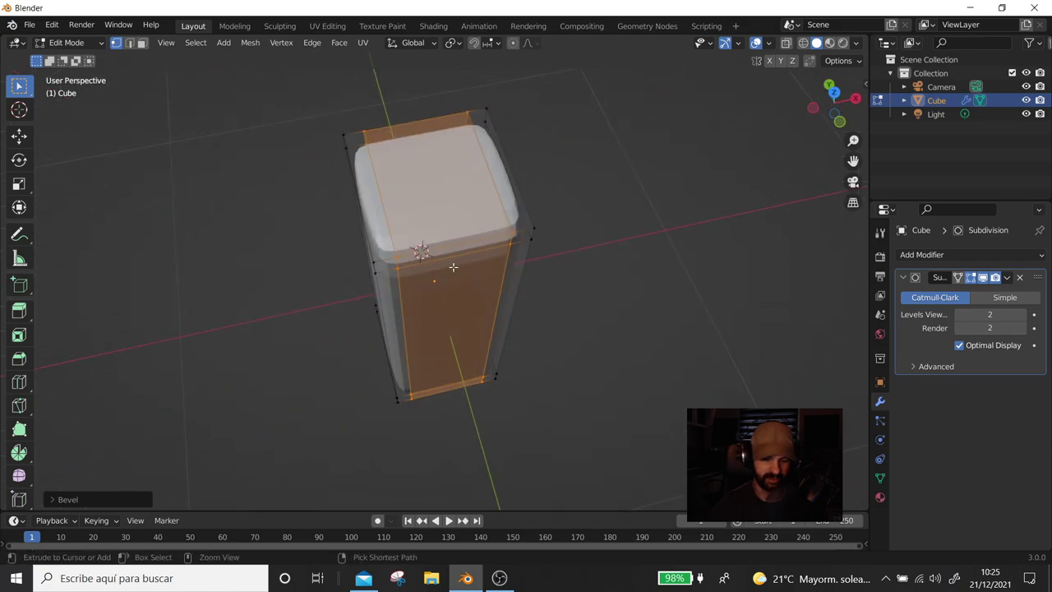
click(453, 268)
mouse_move(568, 351)
middle_down()
mouse_move(425, 315)
mouse_move(434, 315)
middle_up()
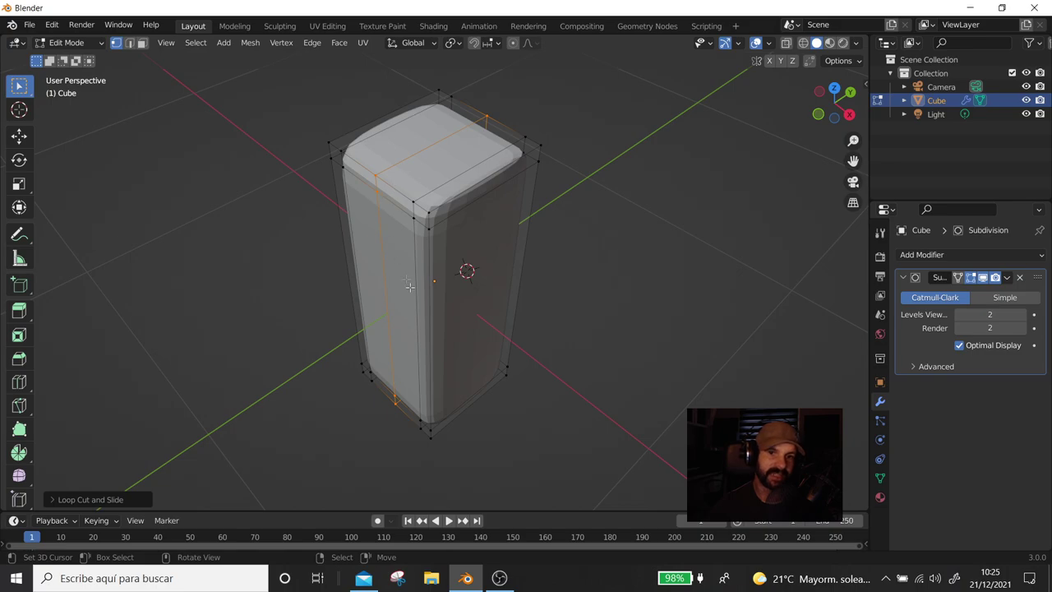
scroll(410, 288, down, 1)
key(ctrl+r)
click(447, 294)
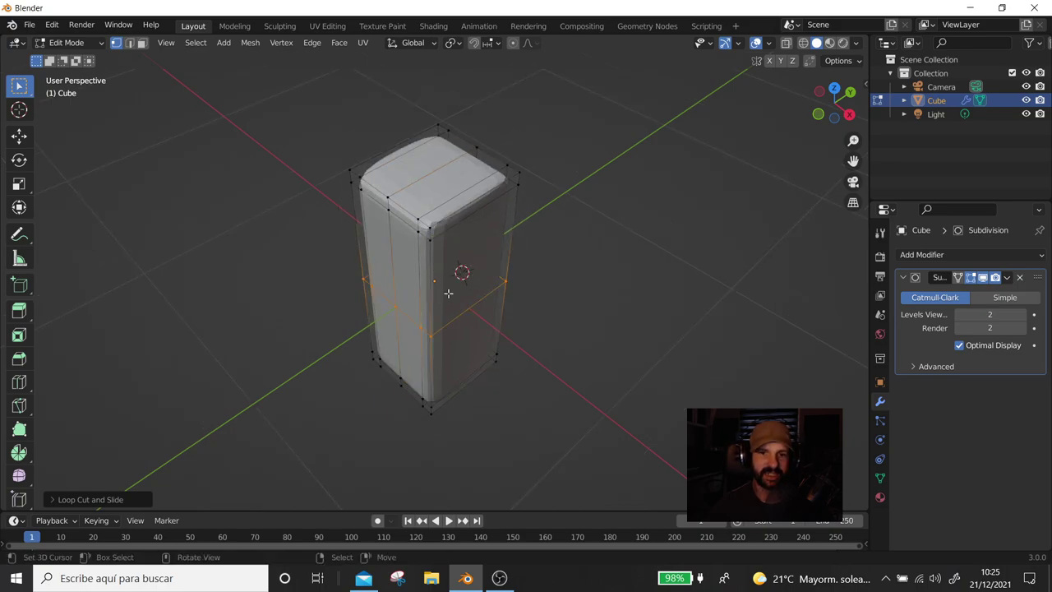
middle_drag(447, 294, 427, 247)
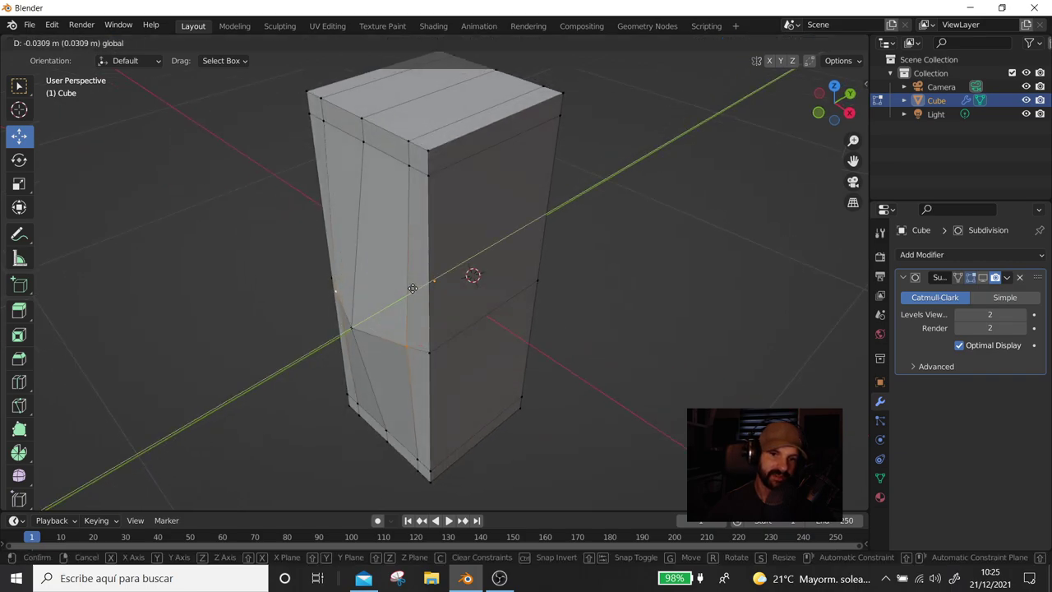
Return to Object Mode and show the Subdivision smoothing in the viewport
key(Tab)
key(shift+a)
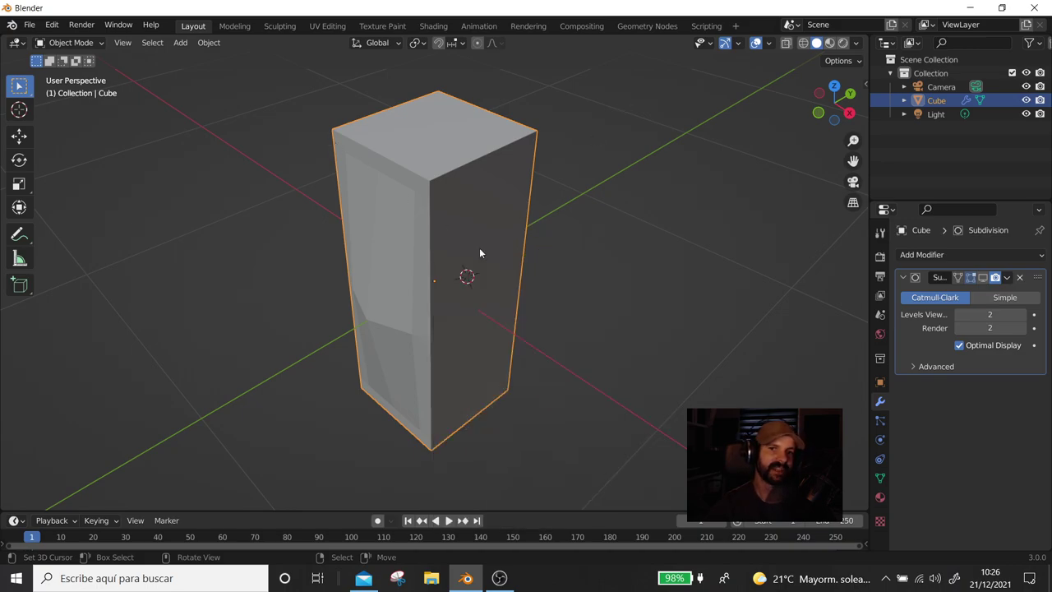
middle_drag(479, 248, 564, 205)
click(983, 277)
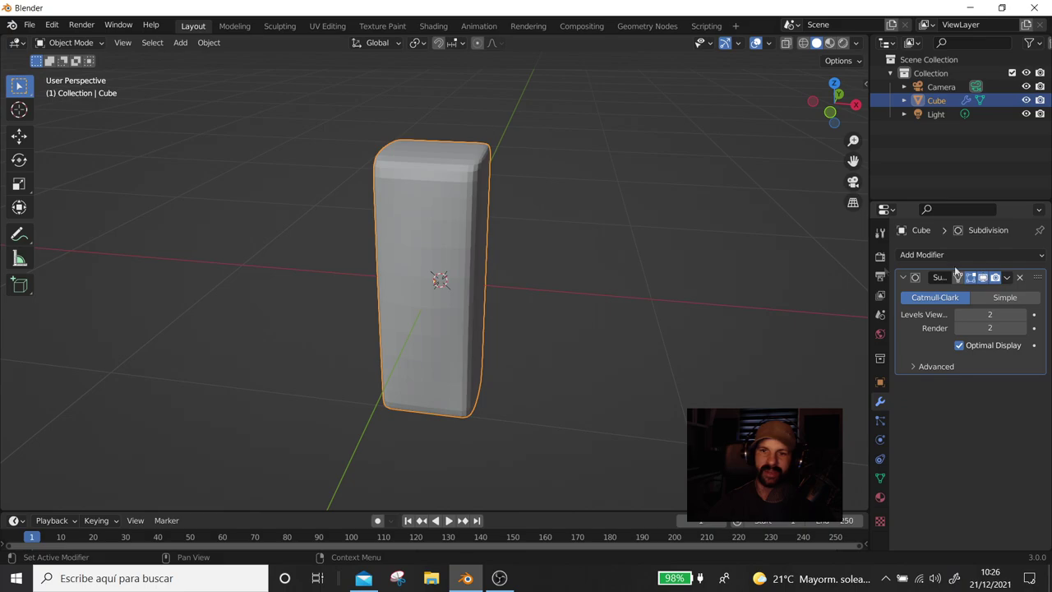
In Edit Mode, pull the top-front vertex slightly left along Y
scroll(468, 196, up, 3)
mouse_move(468, 196)
middle_down()
mouse_move(360, 195)
mouse_move(479, 181)
mouse_move(540, 251)
mouse_move(518, 216)
middle_up()
scroll(359, 197, down, 4)
key(Tab)
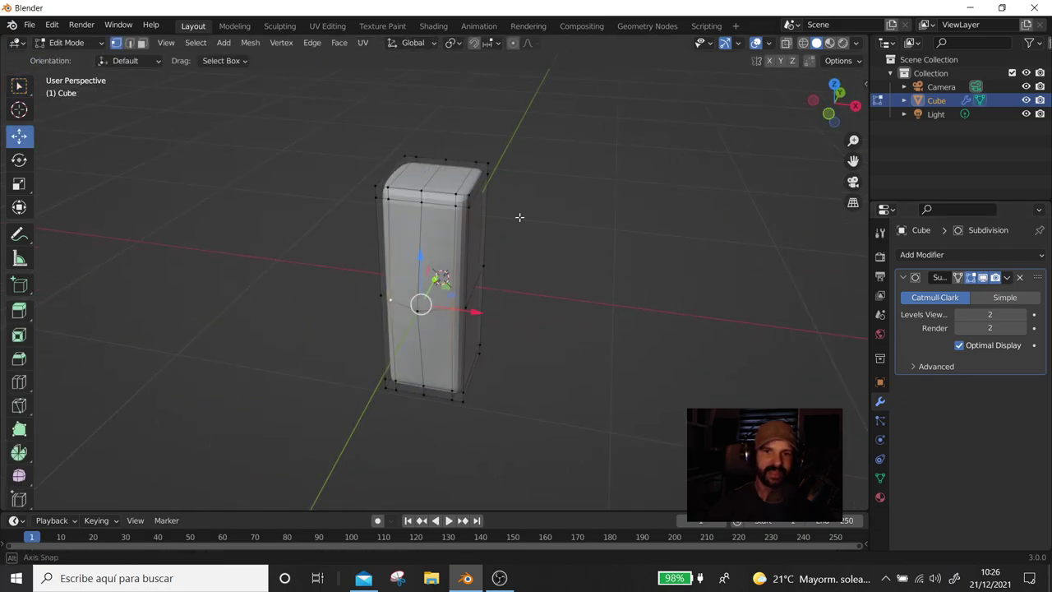
scroll(519, 216, up, 2)
click(439, 197)
middle_drag(439, 197, 428, 156)
drag(417, 143, 415, 140)
middle_drag(415, 140, 423, 132)
drag(423, 131, 413, 132)
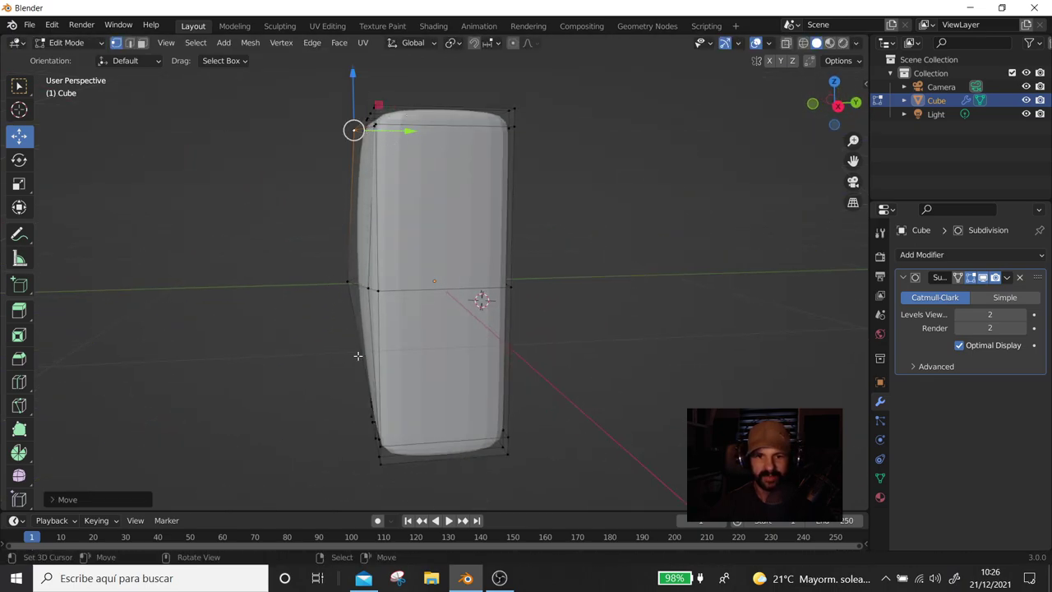
Nudge the bottom-left vertex slightly down and to the left
middle_drag(357, 355, 378, 366)
click(379, 438)
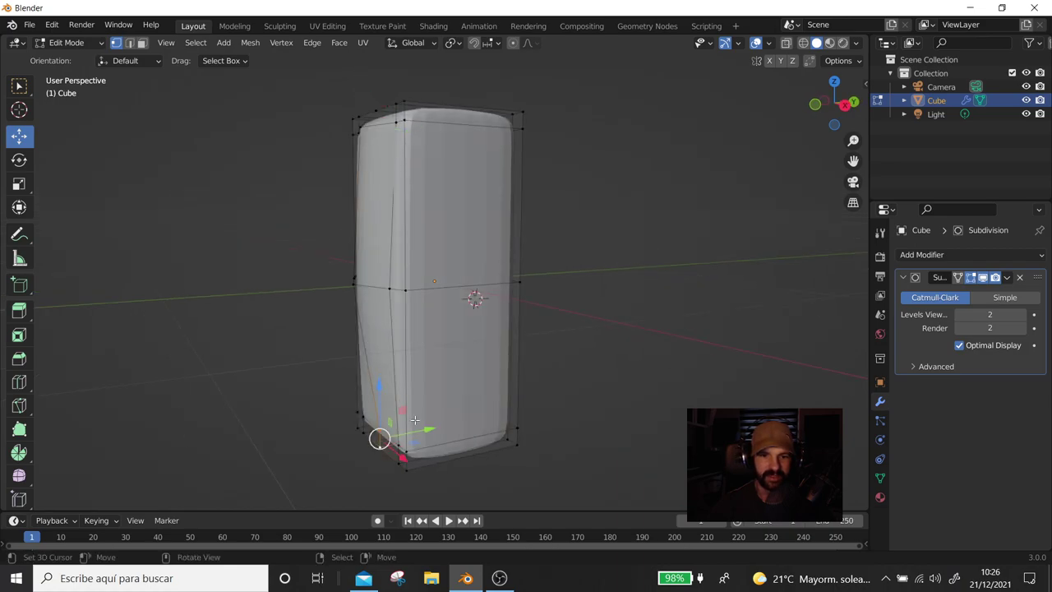
drag(414, 421, 417, 433)
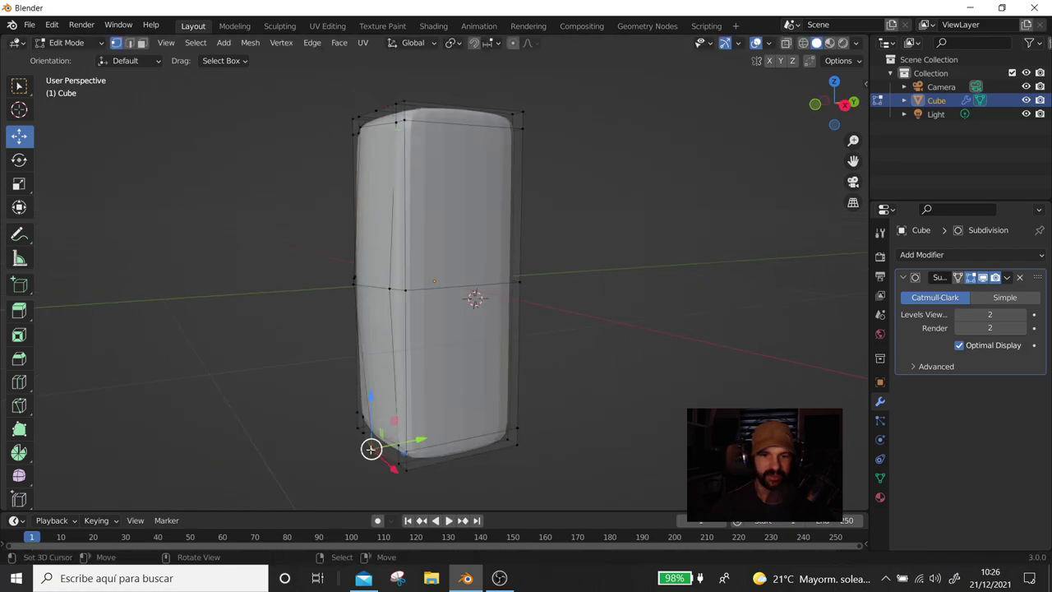
middle_drag(443, 296, 460, 345)
In edge select mode, dissolve the top edge loop and add a centred vertical loop
click(129, 42)
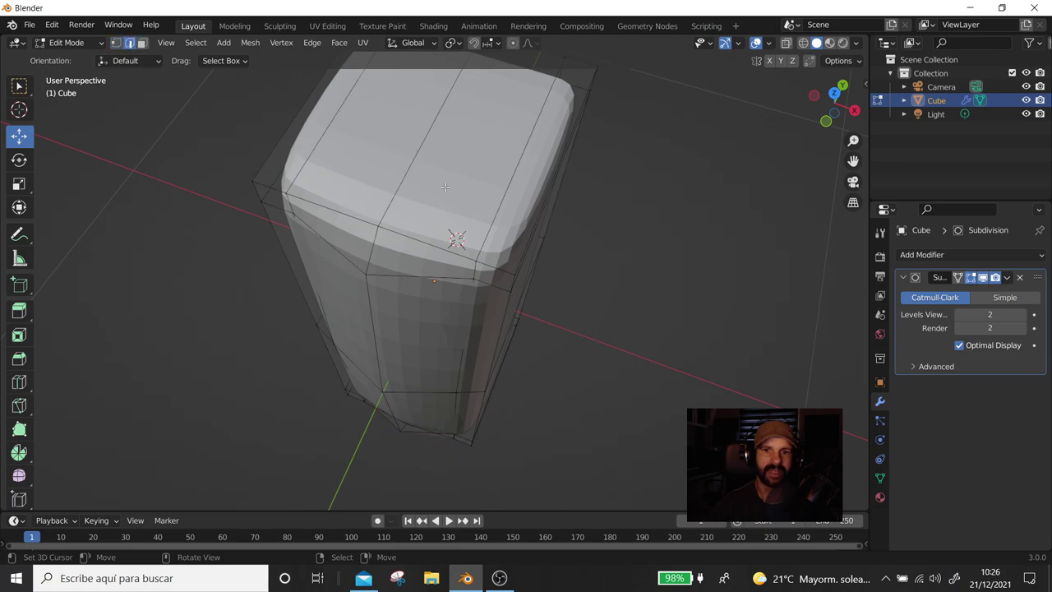
alt+click(497, 284)
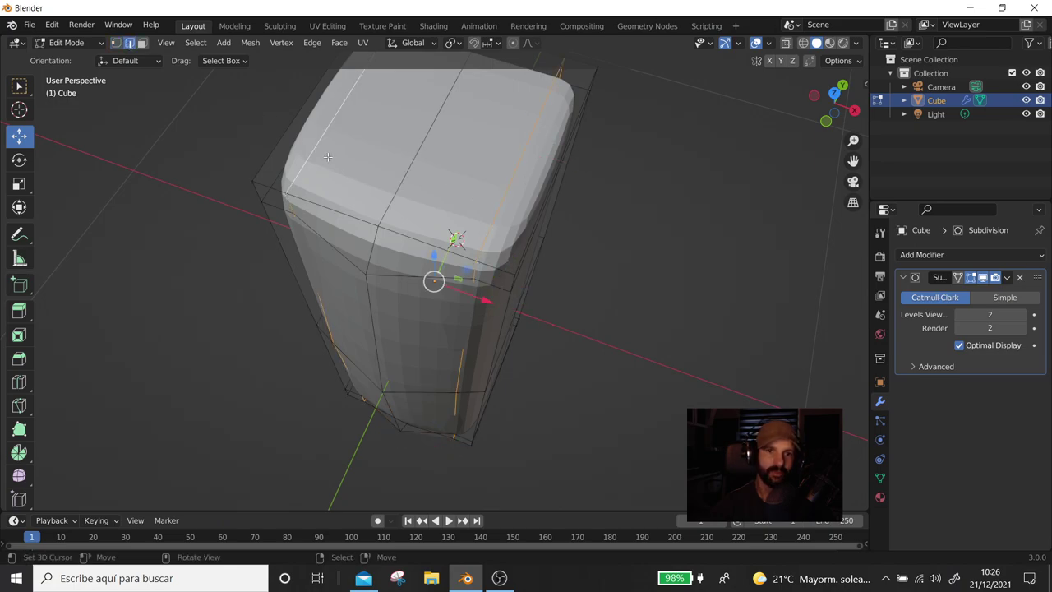
key(x)
click(311, 249)
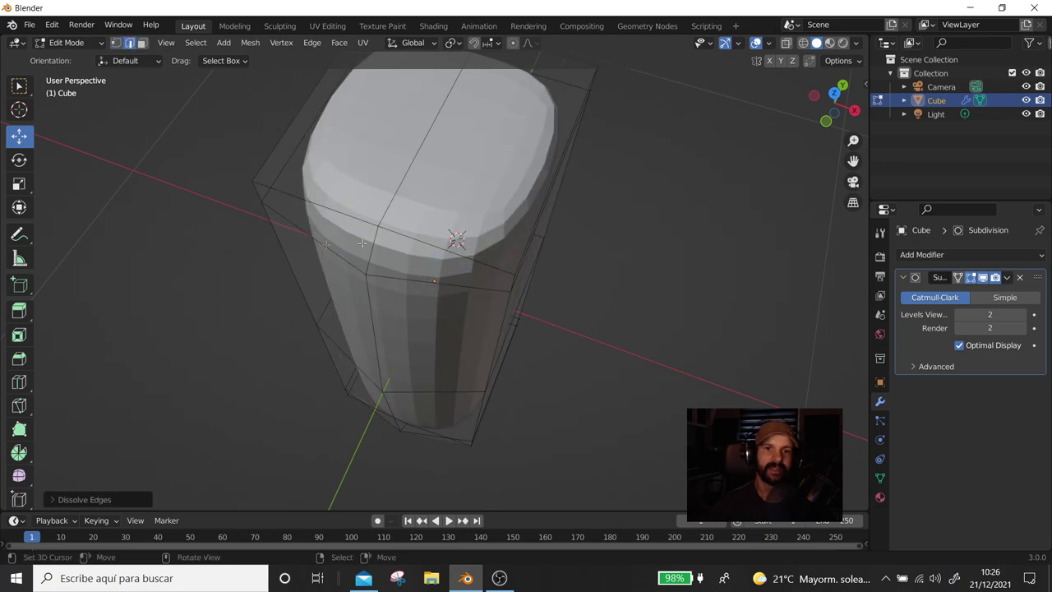
key(ctrl+r)
click(464, 235)
right_click(464, 236)
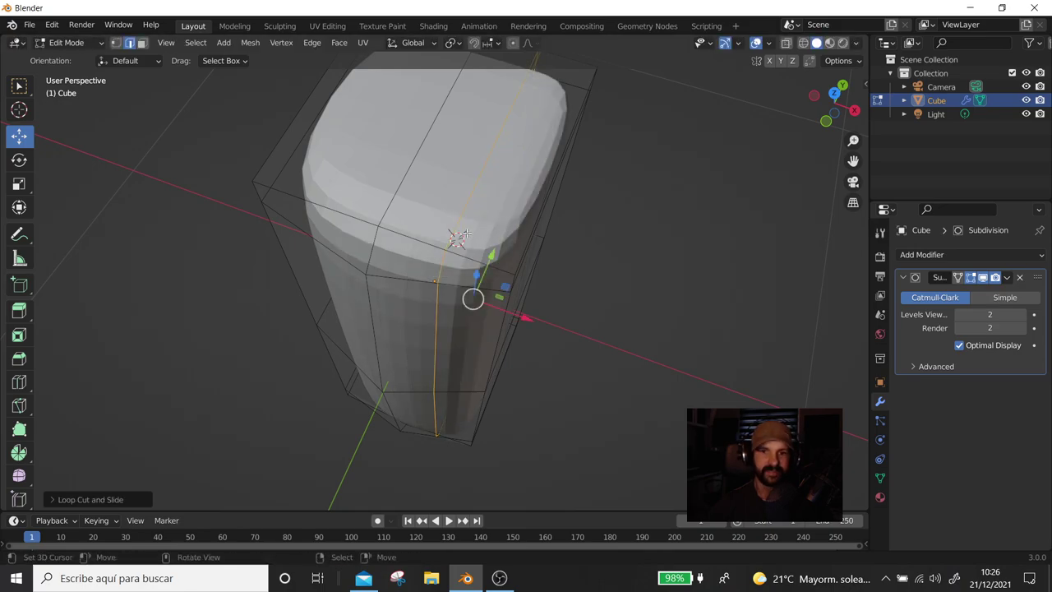
mouse_move(309, 212)
middle_down()
mouse_move(394, 218)
mouse_move(460, 157)
middle_up()
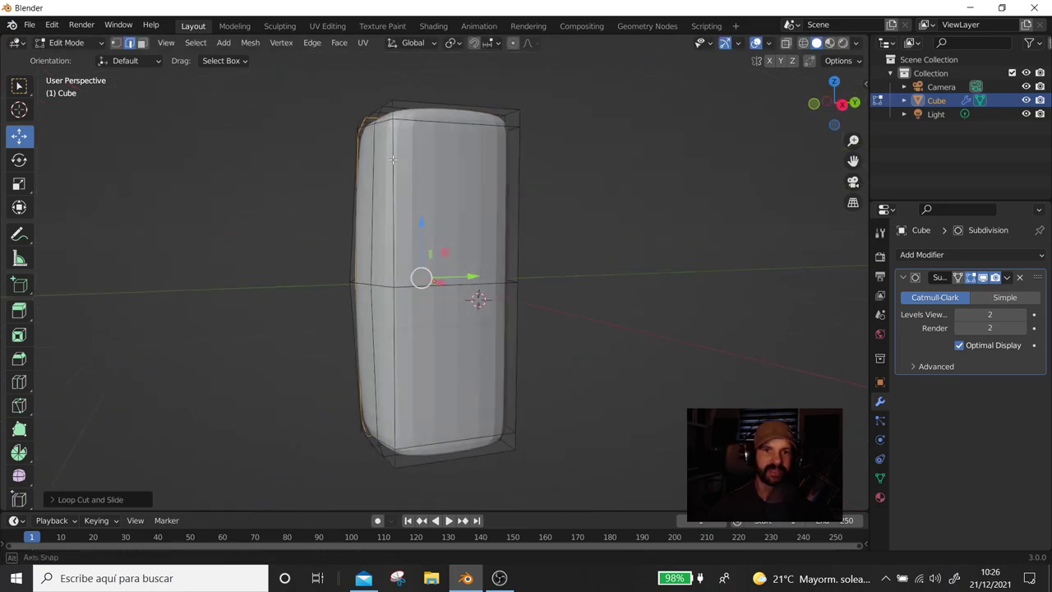
Dissolve the top loop and add a new horizontal loop slid close to the top
alt+click(465, 150)
alt+click(467, 151)
key(x)
click(467, 152)
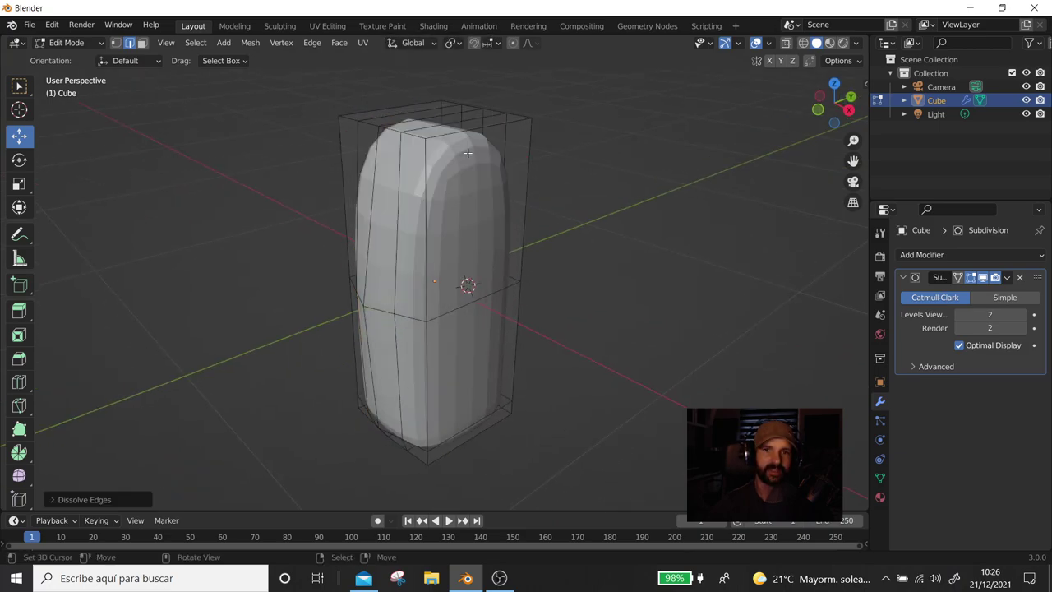
key(ctrl+r)
click(447, 193)
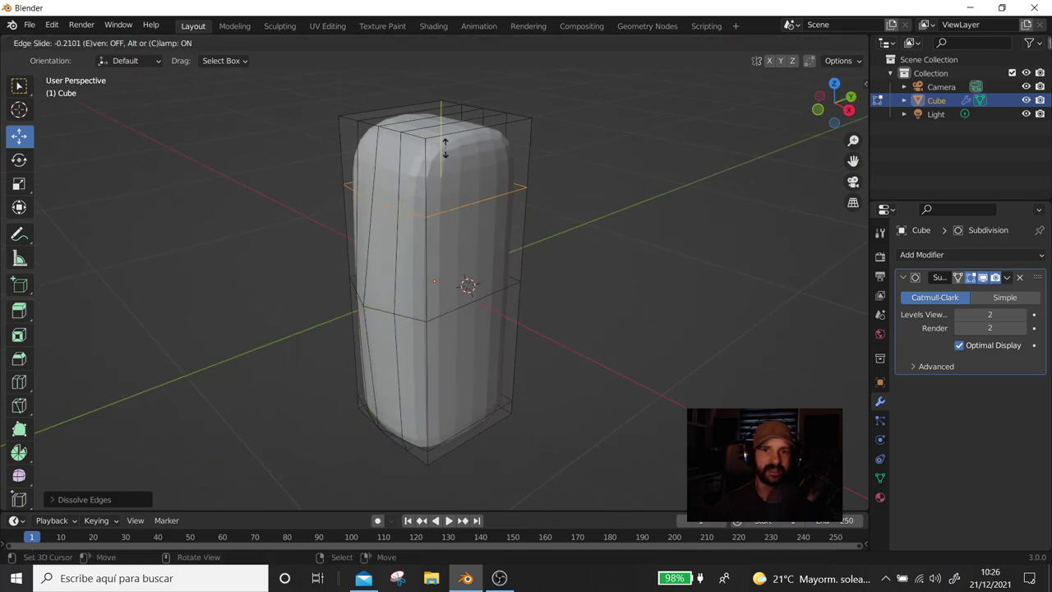
click(381, 180)
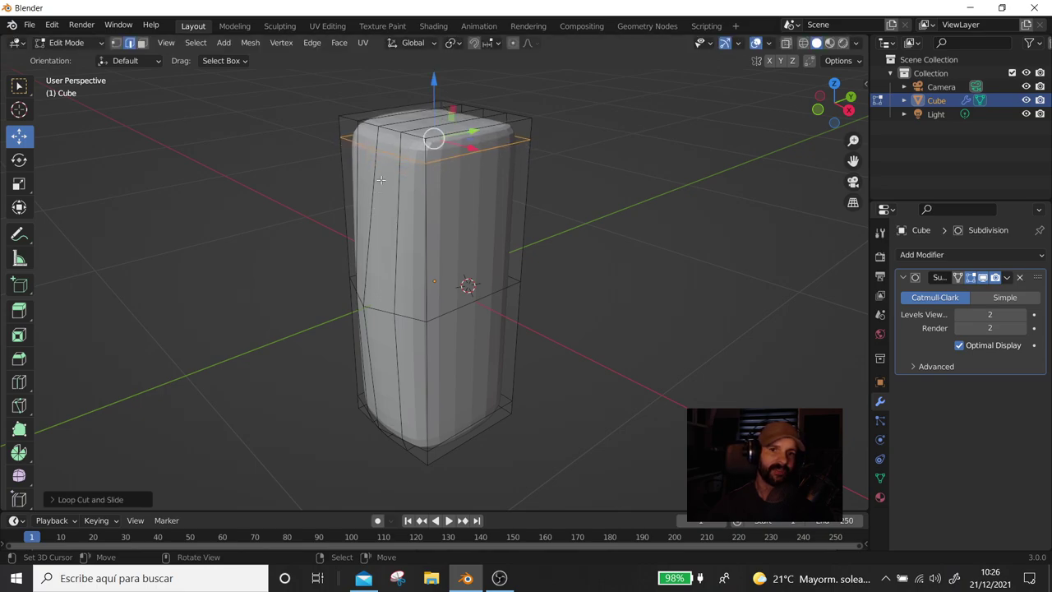
middle_drag(377, 250, 428, 345)
Dissolve the bottom edge loop and add a new loop slid near the bottom
alt+click(450, 426)
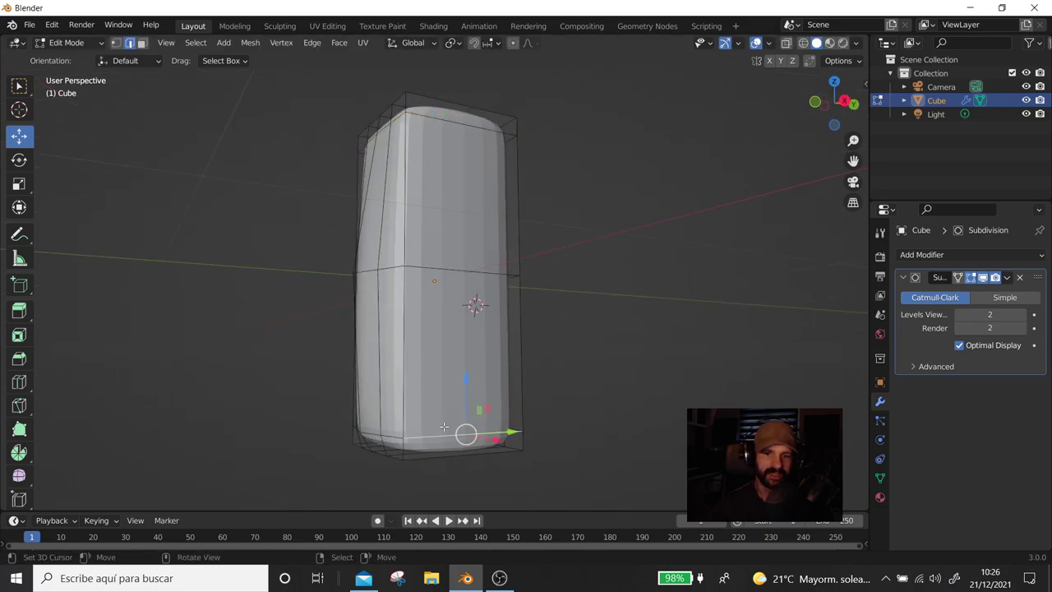
key(x)
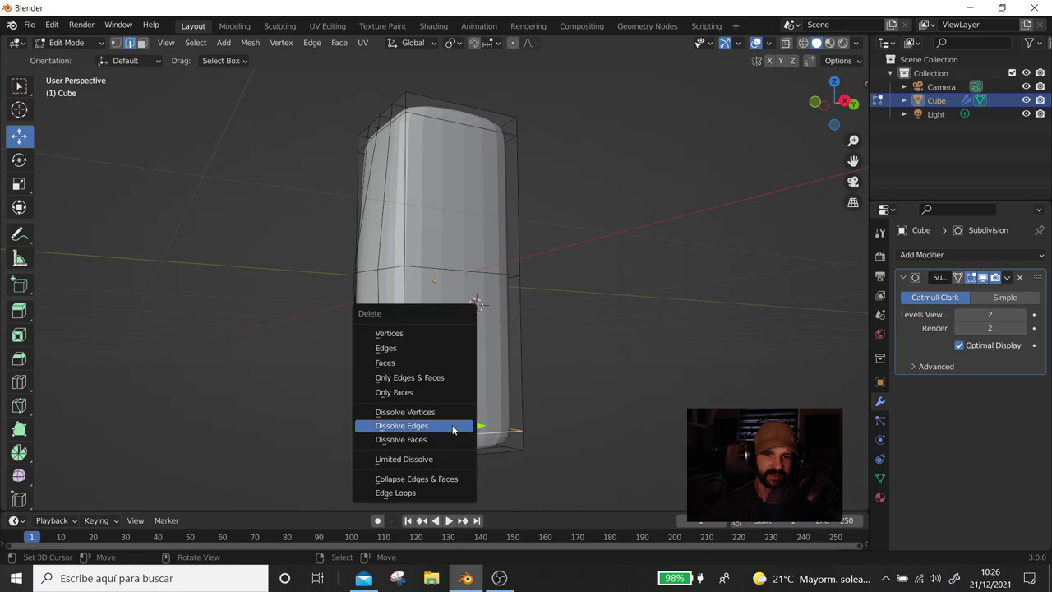
click(451, 425)
key(ctrl+r)
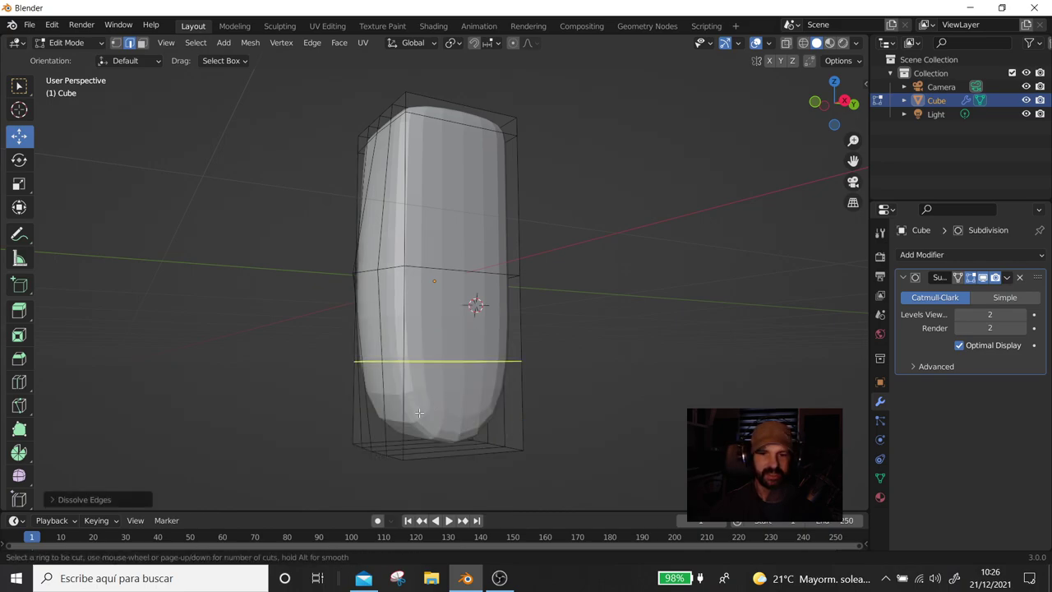
click(415, 365)
click(438, 480)
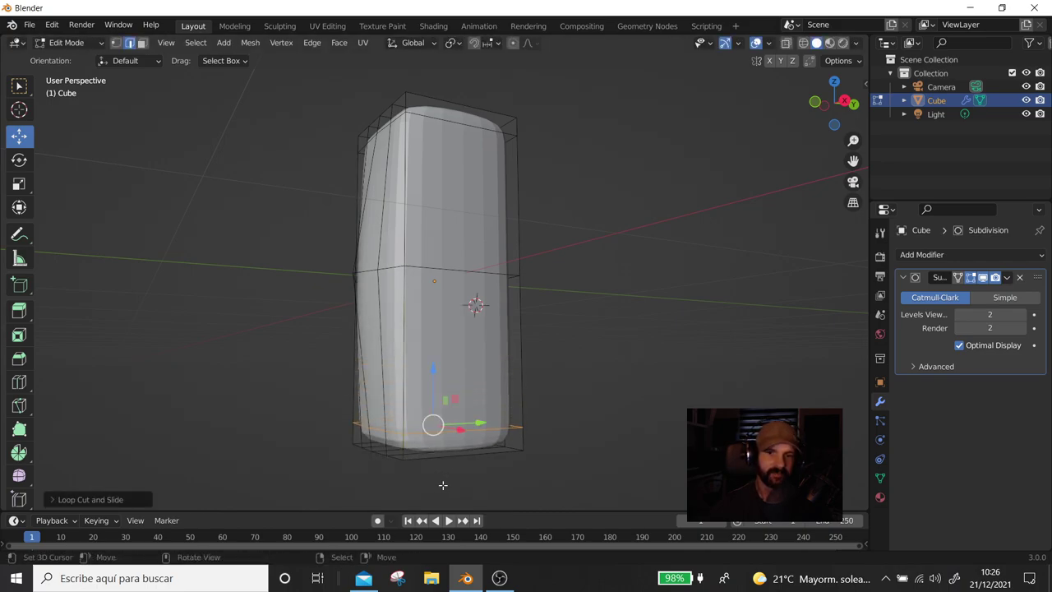
scroll(437, 480, down, 2)
mouse_move(437, 480)
middle_down()
mouse_move(536, 443)
mouse_move(547, 409)
mouse_move(533, 366)
mouse_move(337, 263)
mouse_move(444, 214)
mouse_move(511, 211)
middle_up()
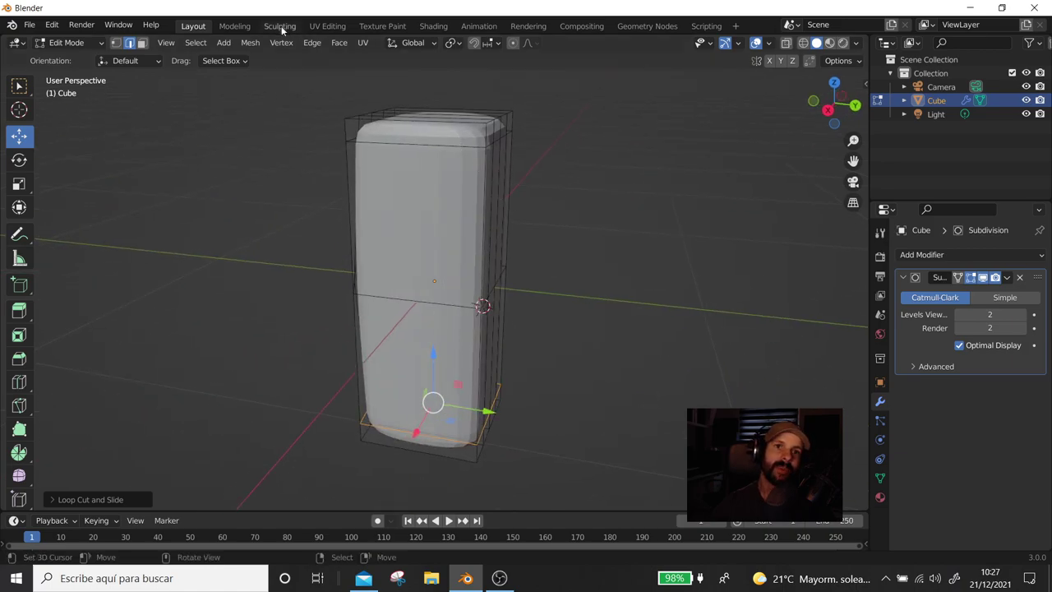
Inspect the reshaped tall block from several angles and return to Object Mode
middle_drag(353, 140, 411, 135)
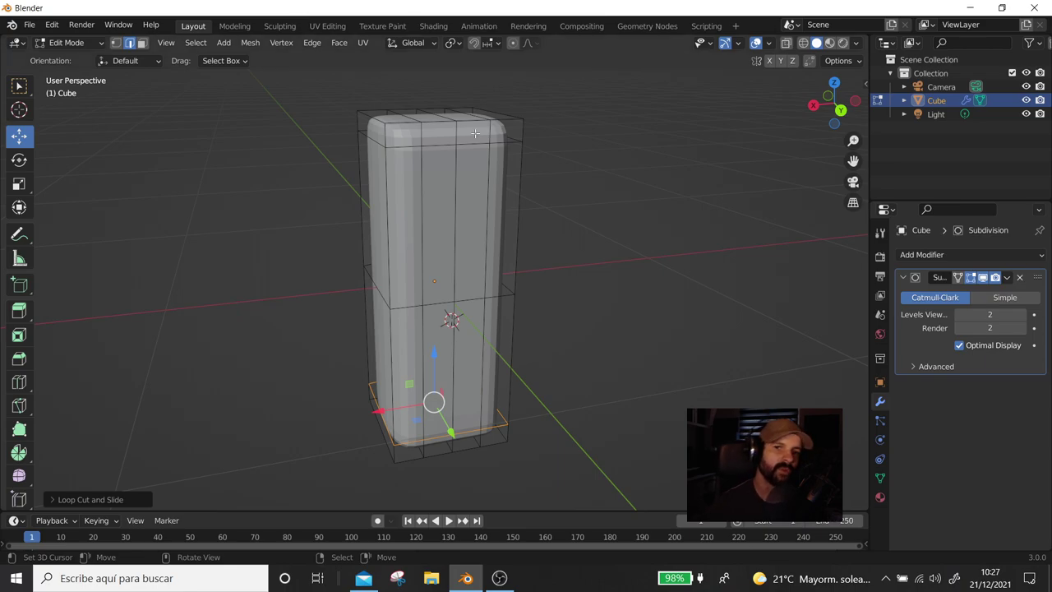
middle_drag(440, 250, 486, 287)
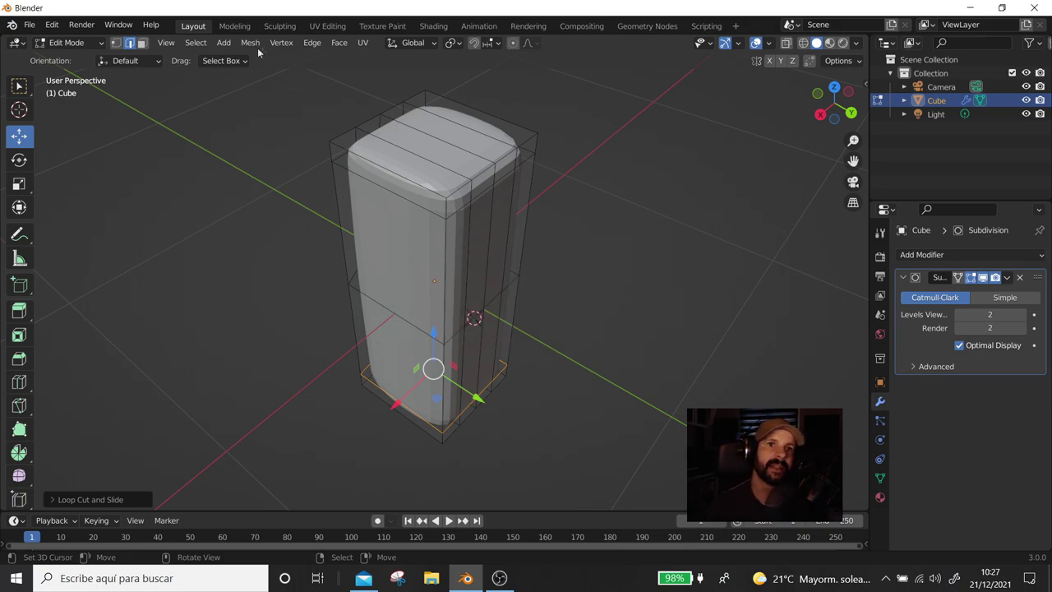
middle_drag(515, 244, 437, 248)
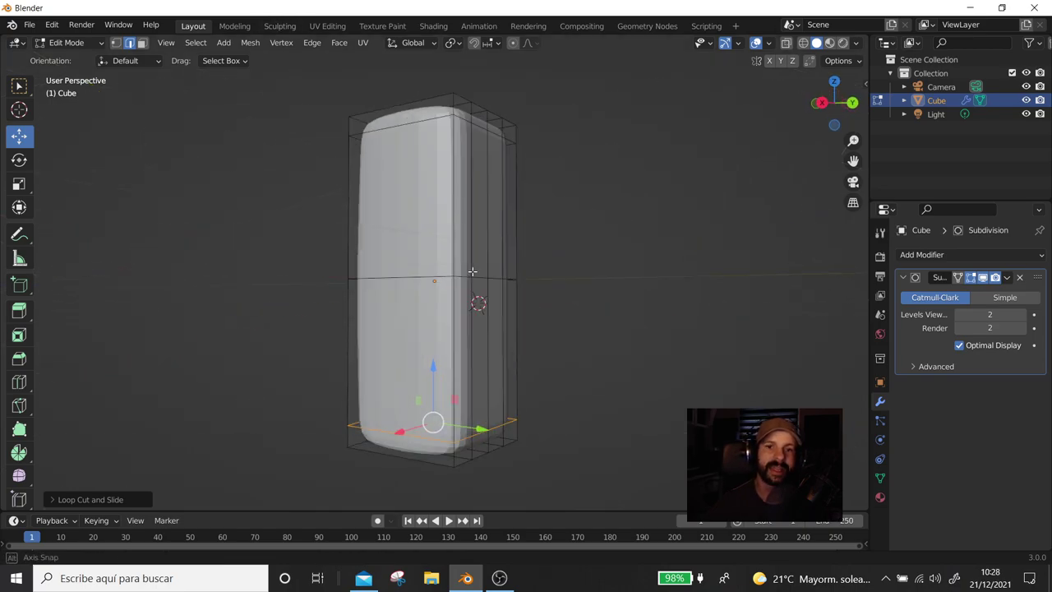
scroll(526, 277, down, 5)
mouse_move(526, 277)
middle_down()
mouse_move(296, 259)
mouse_move(469, 234)
middle_up()
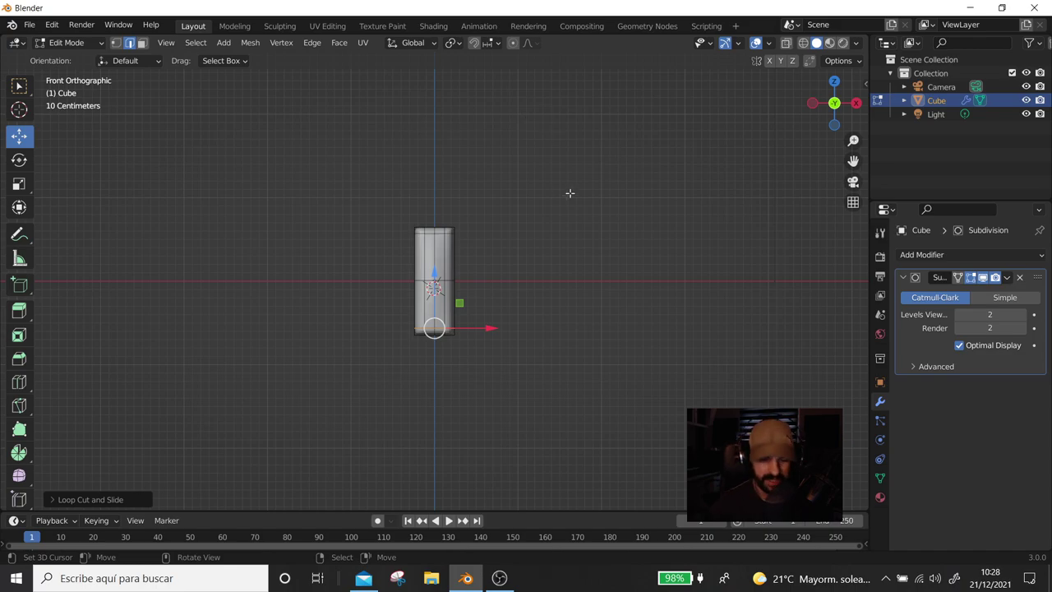
key(Tab)
Duplicate the cube, raise the copy above it, tilt it and shift it along Y
middle_drag(526, 218, 363, 230)
key(KP_3)
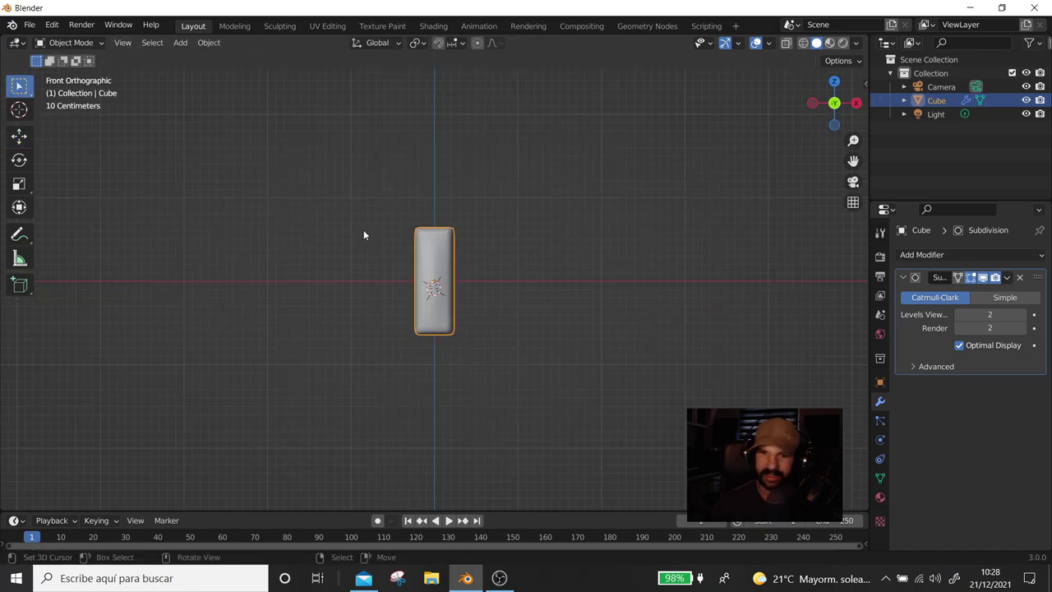
key(shift+d)
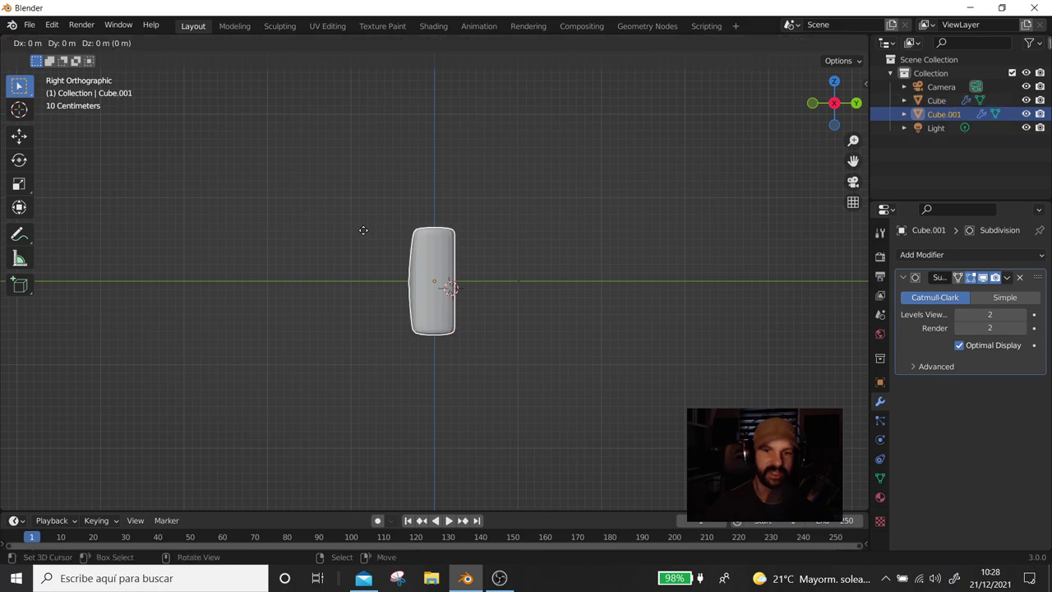
key(Escape)
click(20, 138)
drag(436, 239, 439, 132)
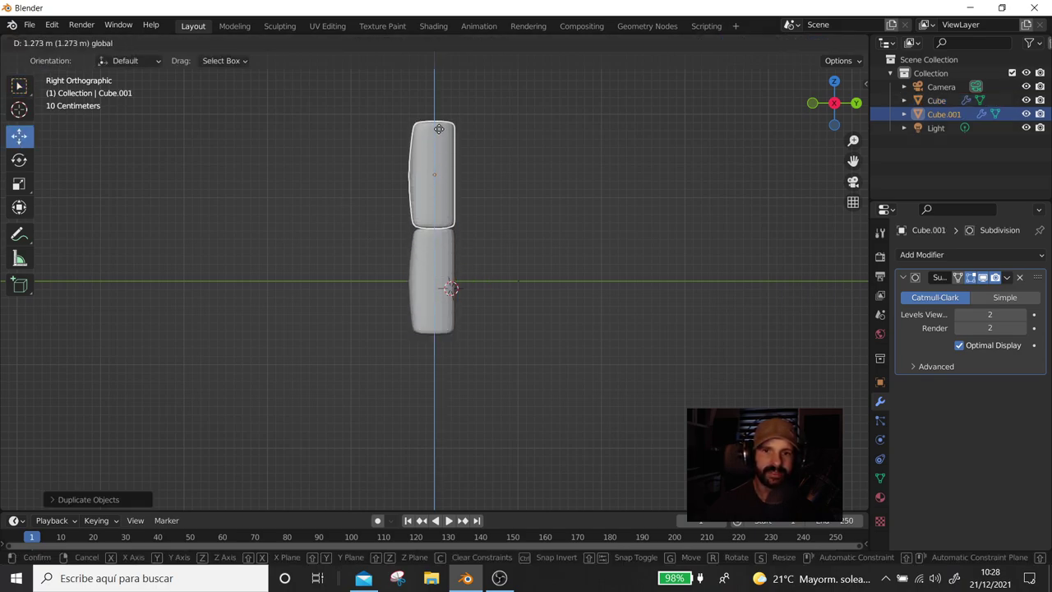
drag(439, 133, 439, 129)
key(r)
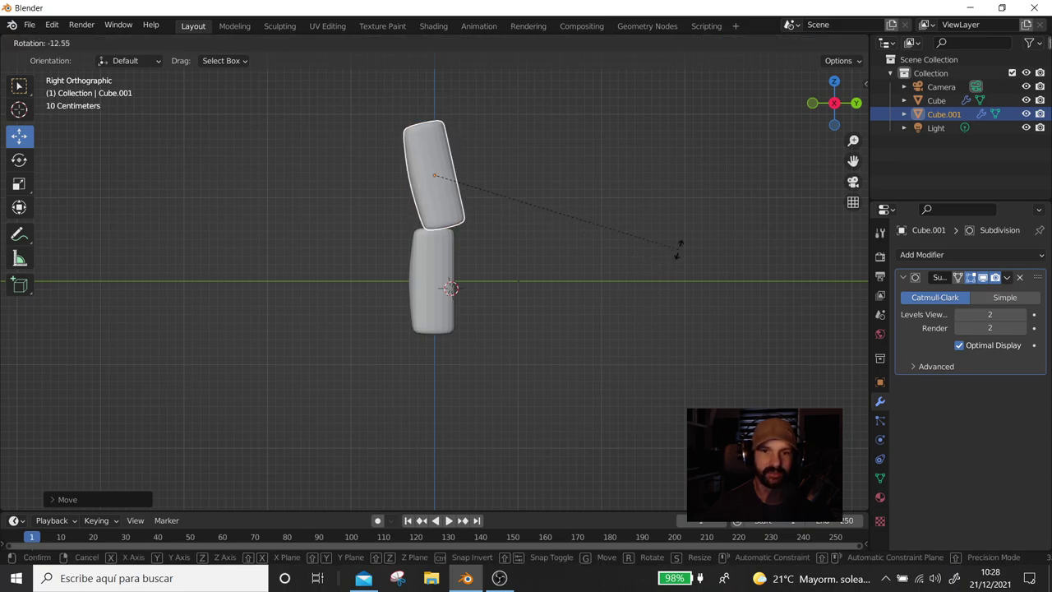
click(681, 228)
key(g)
key(y)
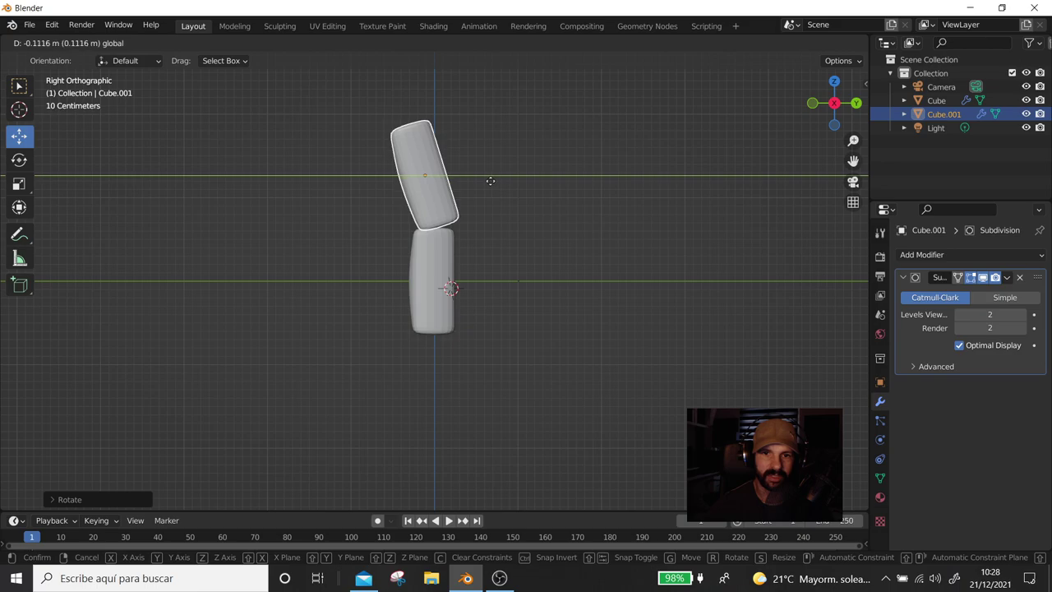
click(487, 180)
Rotate the upper copy further to increase its angle
middle_drag(486, 181, 401, 204)
click(425, 184)
key(r)
click(529, 323)
click(541, 284)
mouse_move(542, 285)
middle_down()
mouse_move(310, 292)
mouse_move(403, 324)
mouse_move(484, 308)
middle_up()
Scale both finger segments along Z to adjust their height
click(428, 287)
shift+click(443, 222)
key(s)
key(z)
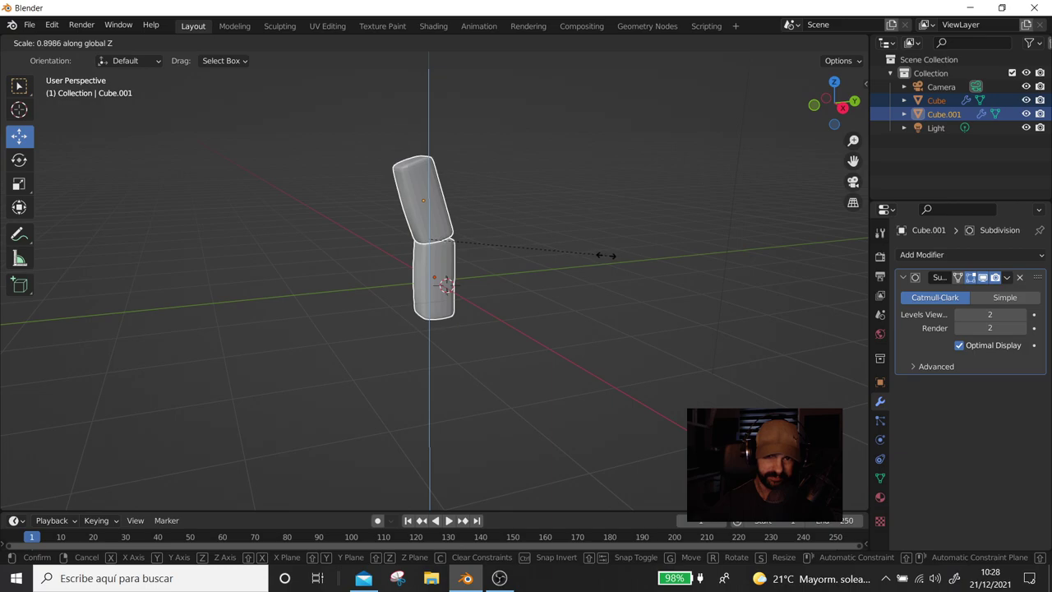
click(604, 255)
In side view, duplicate the upper segment and raise the copy above it
key(alt+a)
mouse_move(590, 331)
middle_down()
mouse_move(582, 258)
mouse_move(580, 329)
middle_up()
click(498, 236)
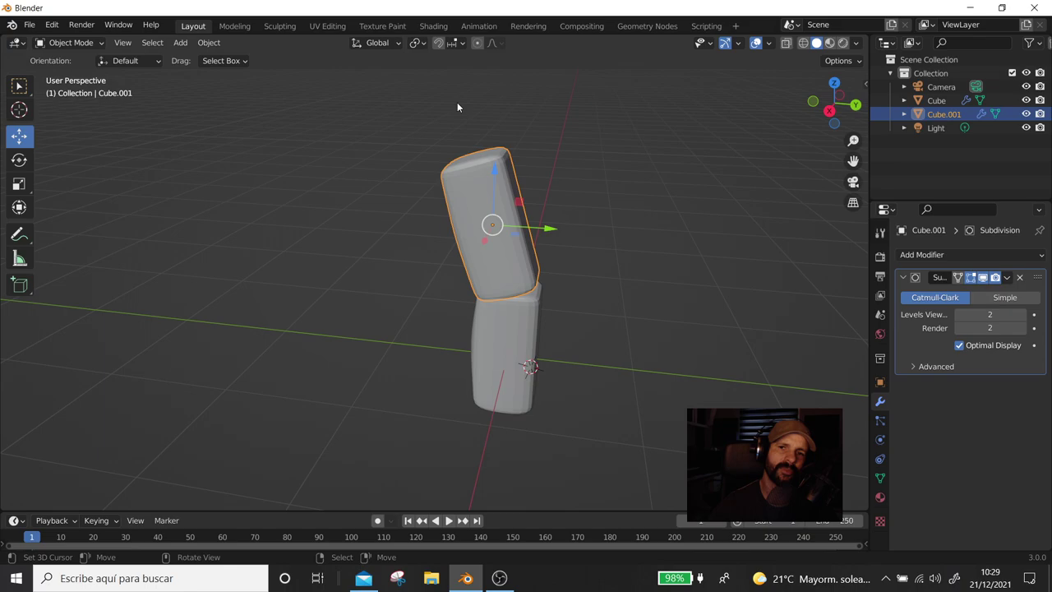
key(KP_1)
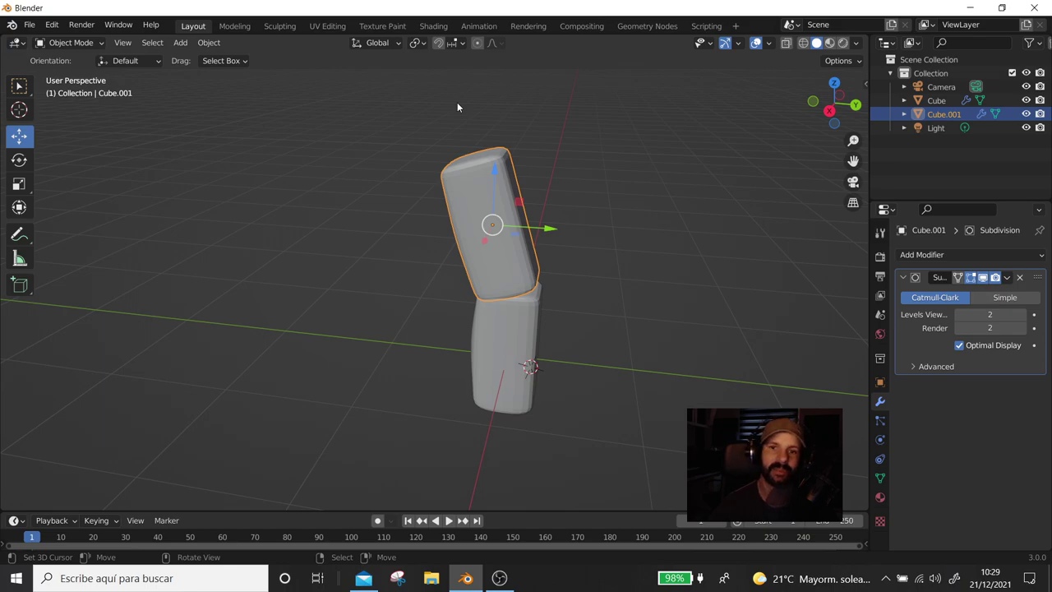
key(KP_3)
shift+middle_drag(465, 134, 411, 207)
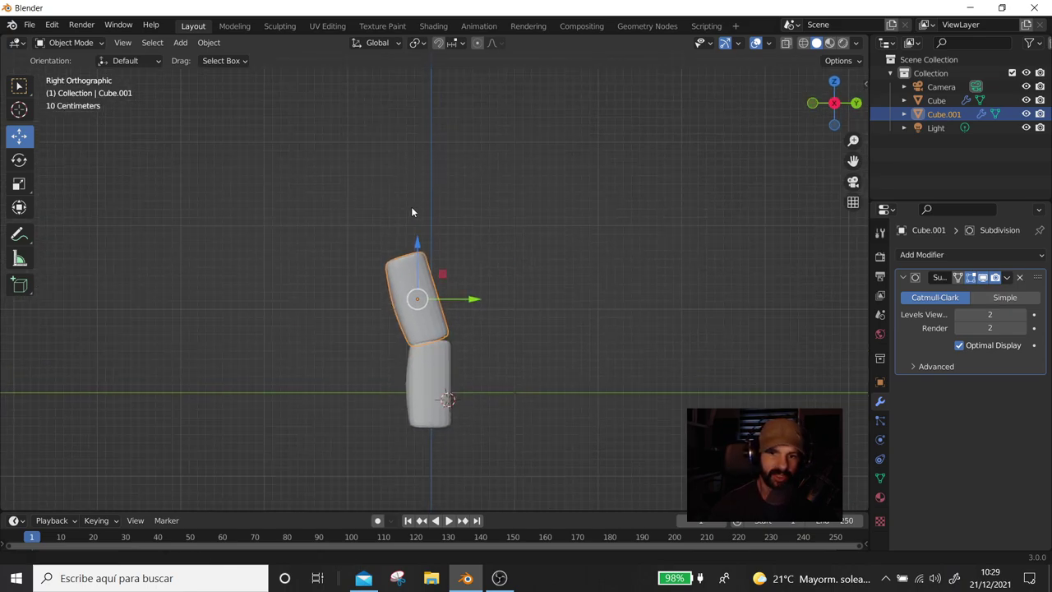
key(shift+d)
right_click(429, 253)
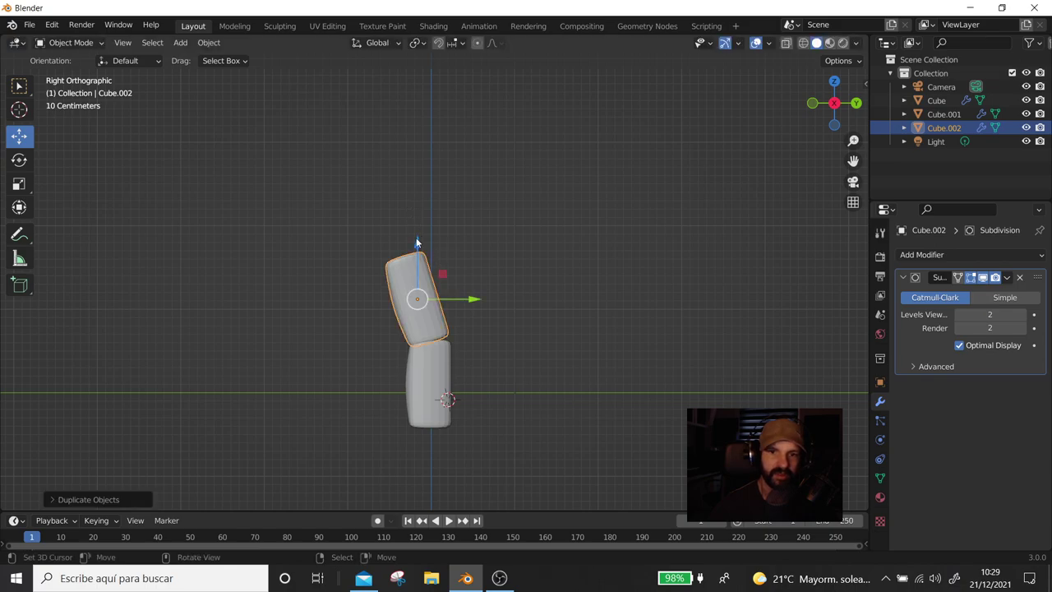
drag(417, 242, 415, 165)
Tilt the new top segment further and nudge it onto the joint to continue the bend
drag(472, 209, 451, 211)
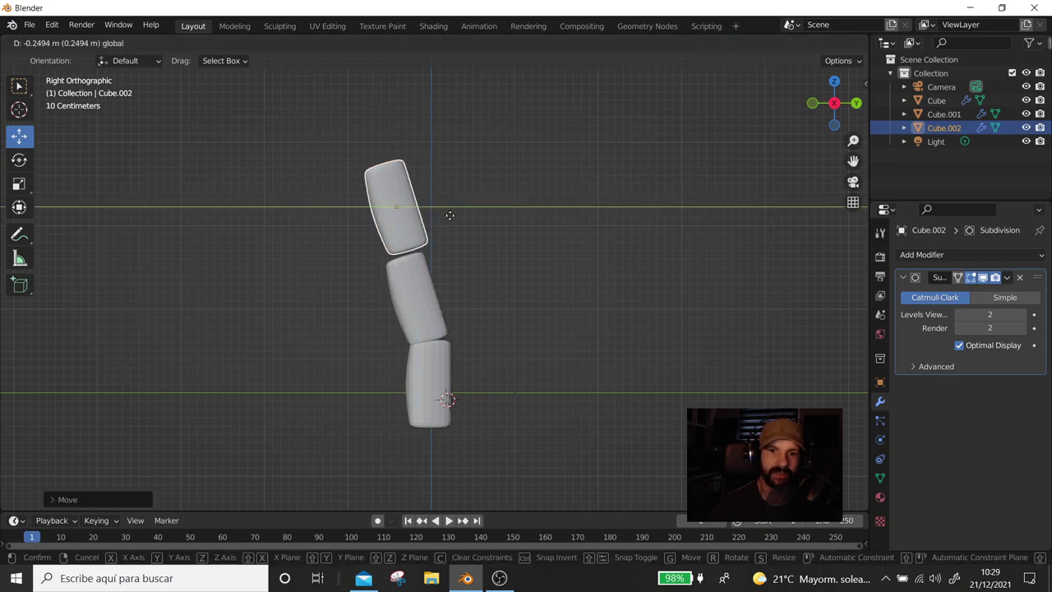
key(r)
click(552, 227)
drag(452, 207, 446, 211)
drag(391, 171, 395, 184)
drag(451, 226, 441, 217)
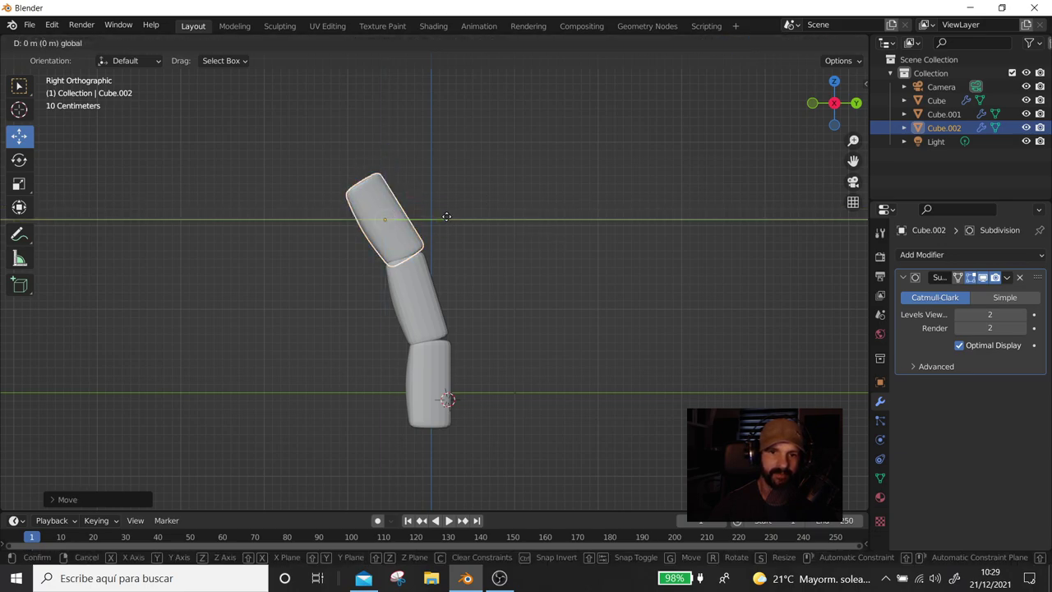
click(481, 297)
mouse_move(482, 298)
middle_down()
mouse_move(635, 305)
mouse_move(728, 288)
mouse_move(671, 213)
mouse_move(626, 245)
mouse_move(589, 310)
middle_up()
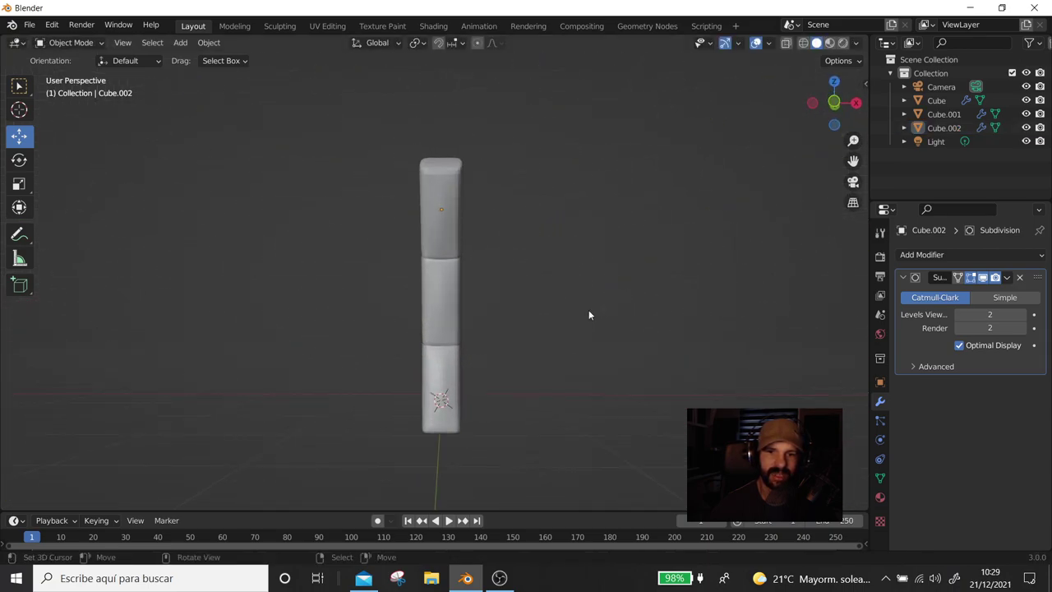
Dissolve two vertical edge loops on the top finger segment
scroll(588, 310, up, 3)
key(Tab)
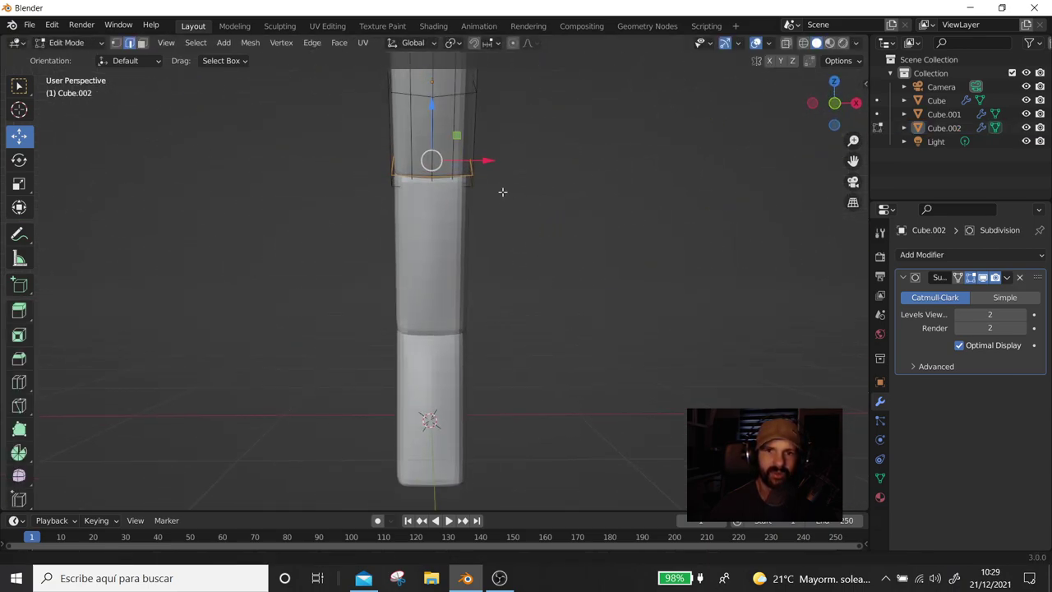
middle_drag(506, 188, 460, 197)
alt+click(460, 198)
alt+click(454, 192)
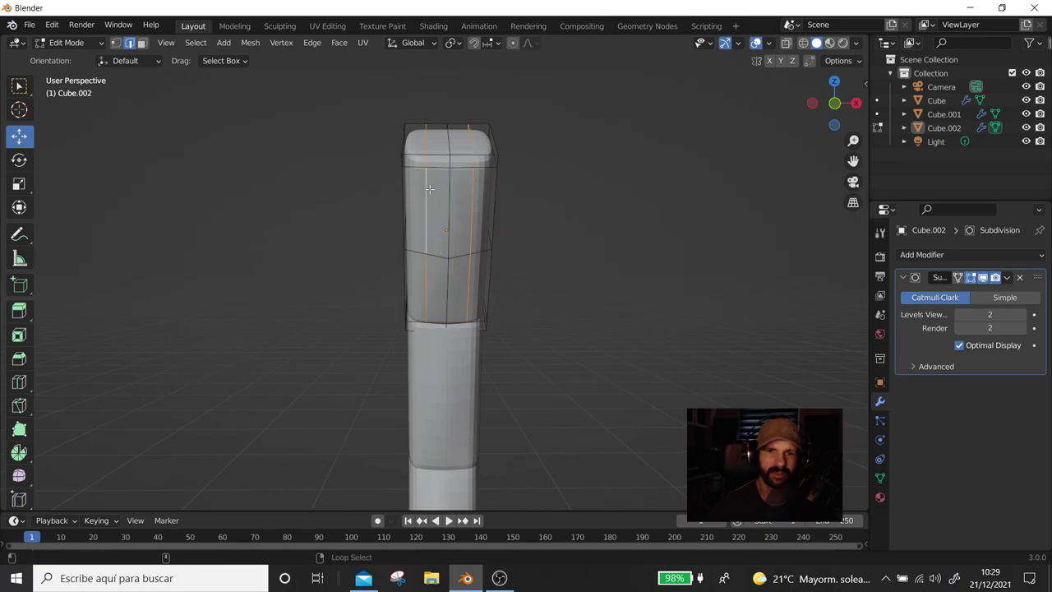
key(x)
click(393, 193)
middle_drag(393, 193, 495, 335)
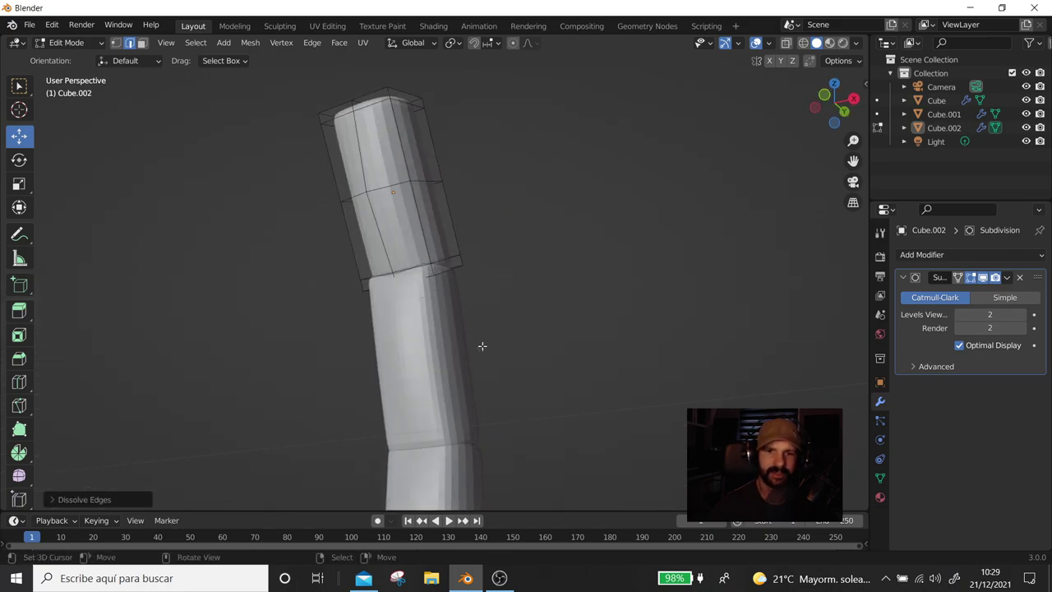
key(Tab)
Dissolve two opposite vertical edge loops on the middle finger segment
click(420, 344)
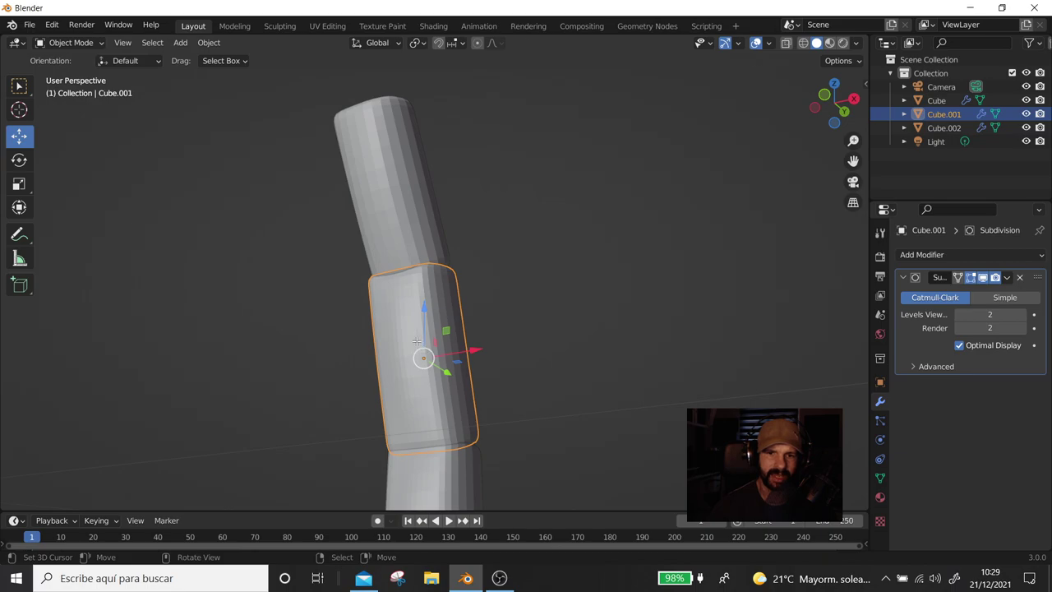
key(Tab)
alt+shift+click(400, 322)
alt+shift+click(382, 317)
key(x)
click(383, 315)
mouse_move(383, 315)
middle_down()
mouse_move(345, 398)
mouse_move(463, 285)
middle_up()
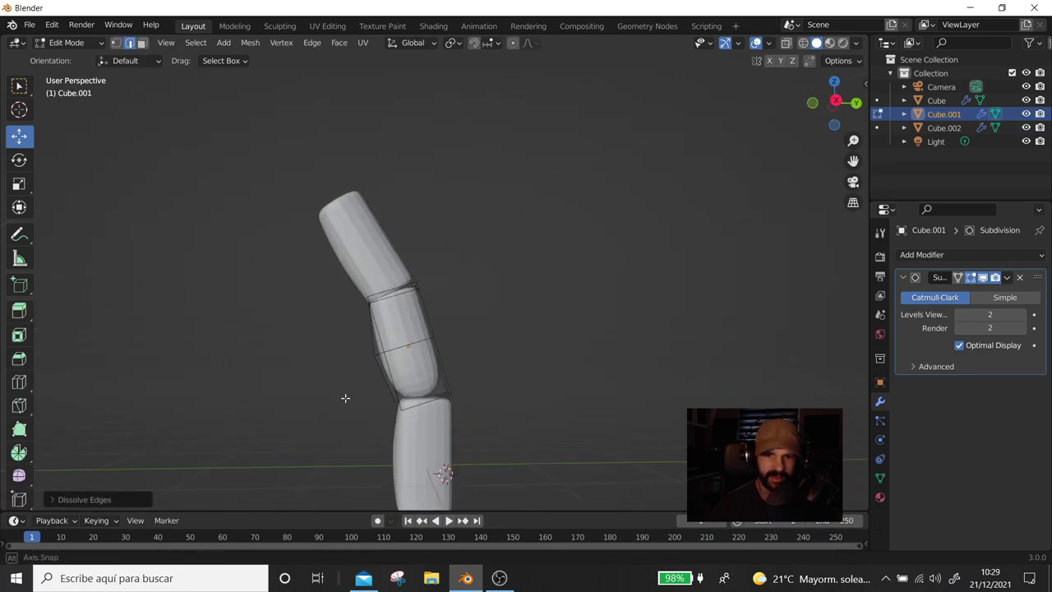
key(Tab)
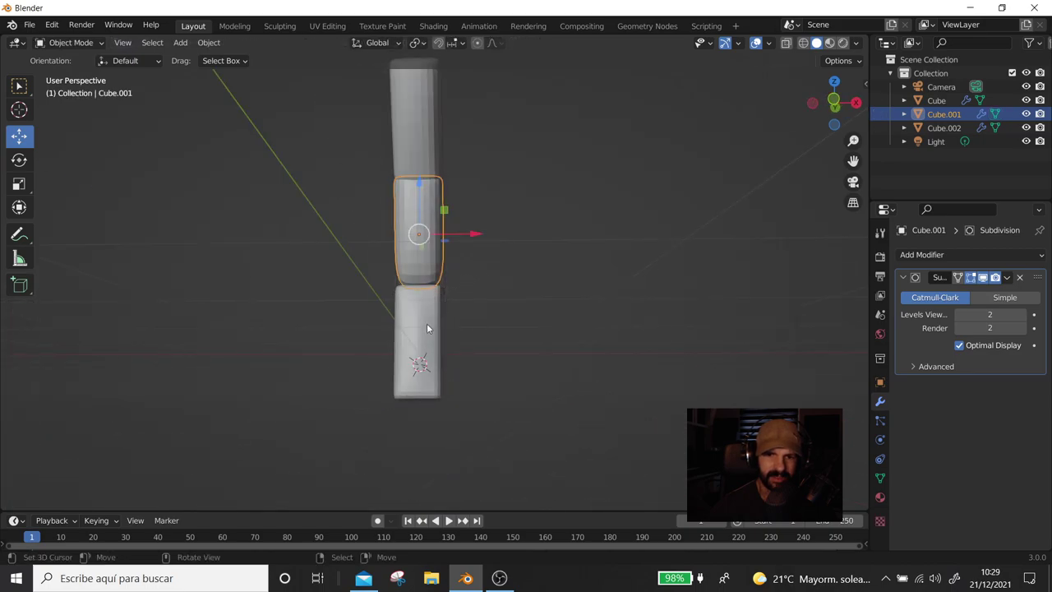
Select the bottom finger segment and inspect its mesh in Edit Mode
scroll(426, 329, up, 2)
click(427, 328)
key(Tab)
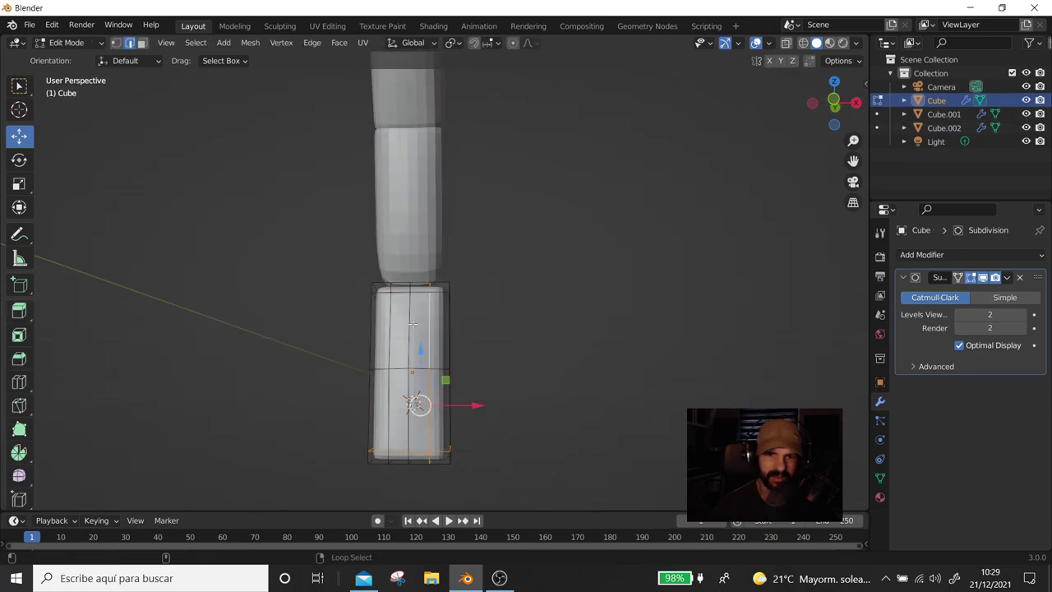
mouse_move(385, 316)
middle_down()
mouse_move(497, 328)
mouse_move(353, 251)
mouse_move(502, 264)
mouse_move(539, 341)
mouse_move(473, 303)
middle_up()
key(Tab)
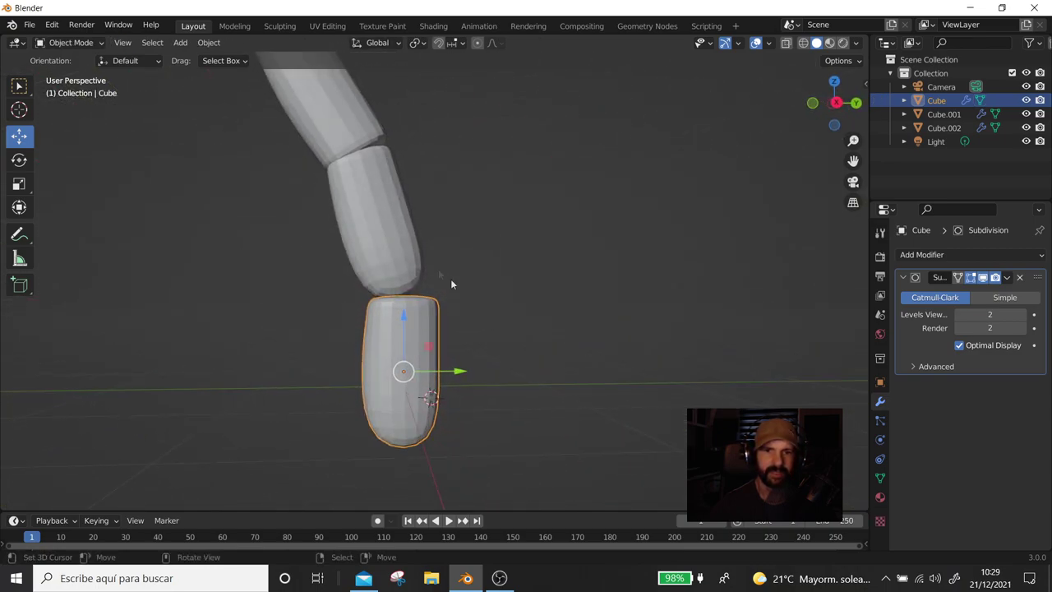
Add a loop cut across the middle segment near its lower joint
click(378, 172)
click(355, 140)
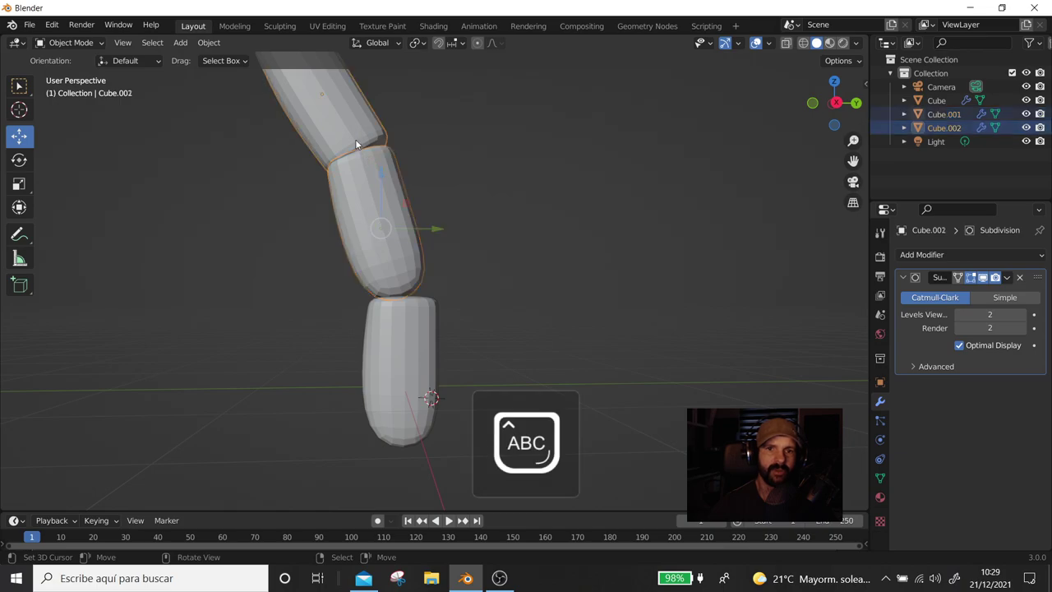
shift+click(372, 227)
drag(352, 111, 408, 175)
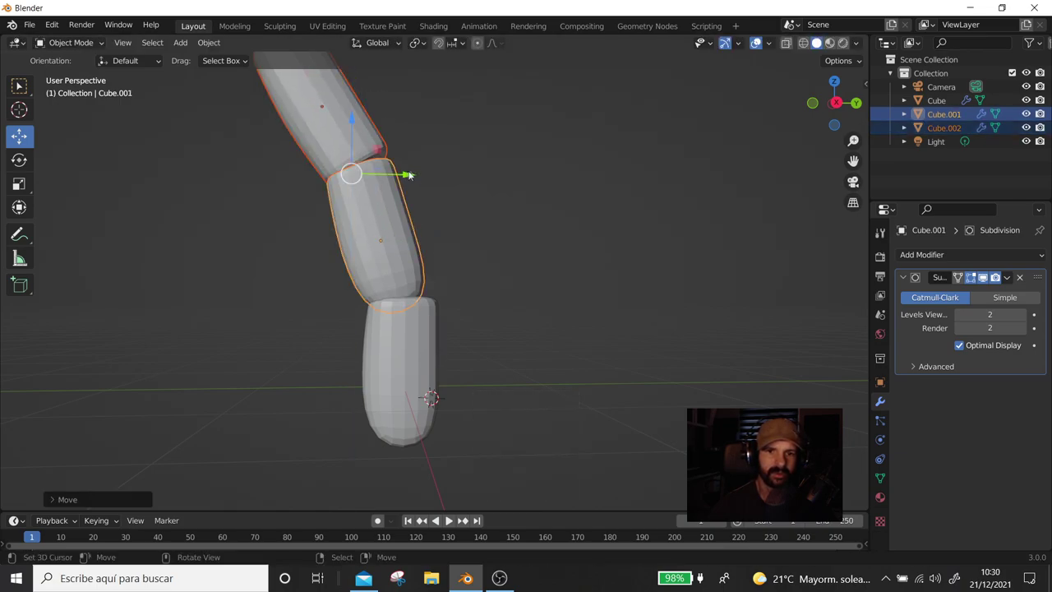
key(Tab)
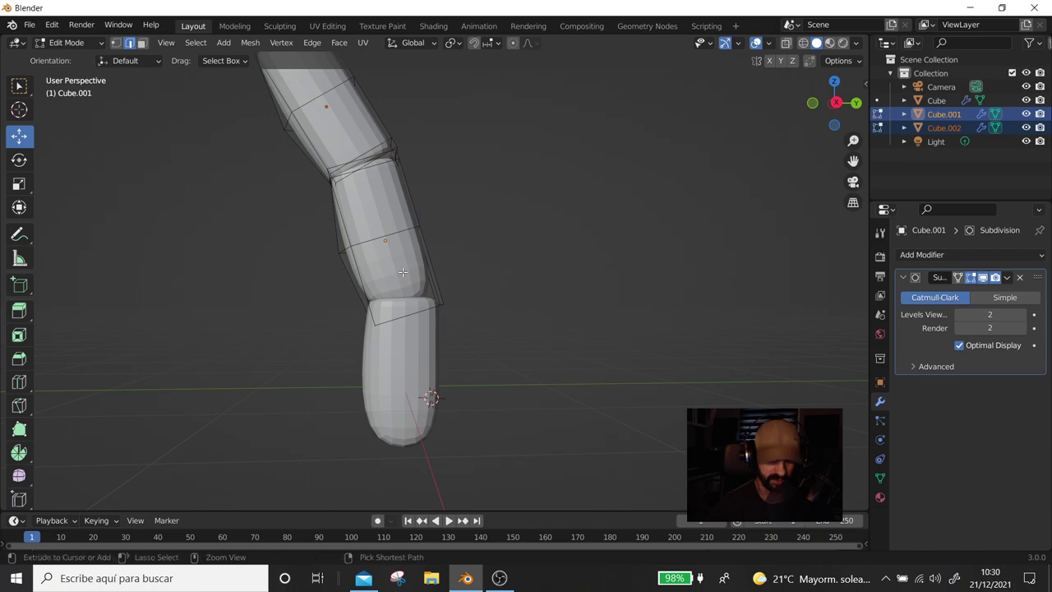
key(ctrl+t)
key(ctrl+r)
click(425, 272)
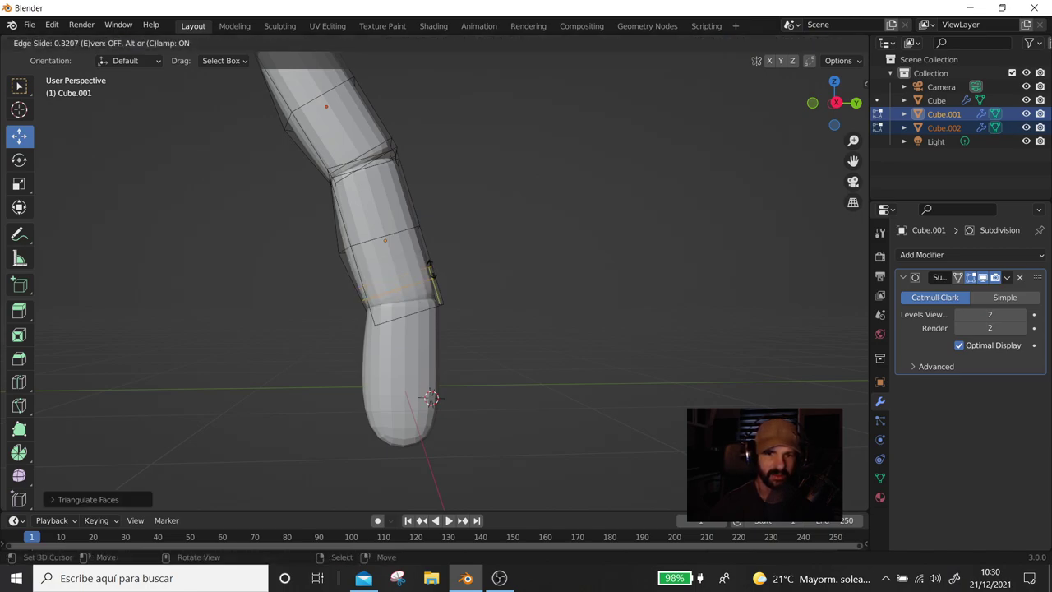
click(440, 279)
mouse_move(440, 279)
middle_down()
mouse_move(486, 313)
mouse_move(308, 327)
mouse_move(342, 326)
mouse_move(369, 392)
mouse_move(442, 392)
mouse_move(521, 336)
mouse_move(502, 281)
mouse_move(460, 345)
middle_up()
key(Tab)
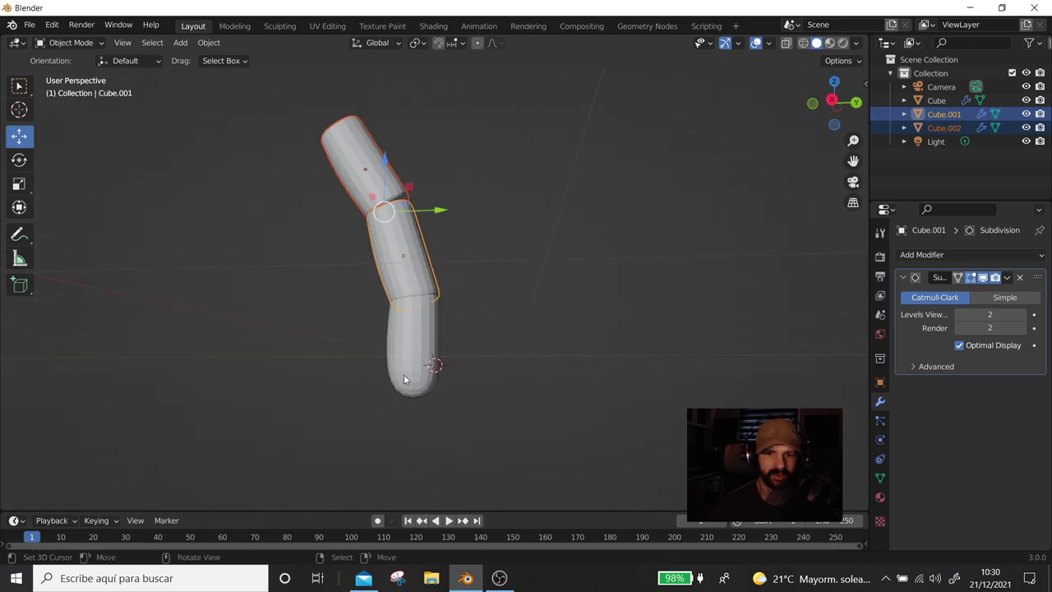
Add a loop cut around the bottom finger segment
click(406, 369)
key(Tab)
key(ctrl+r)
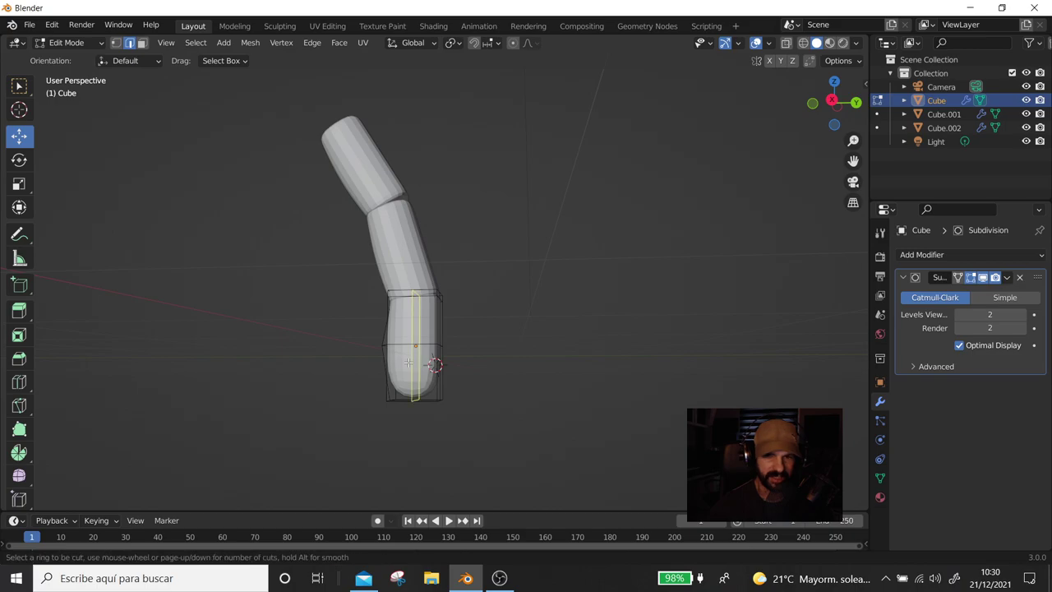
click(395, 374)
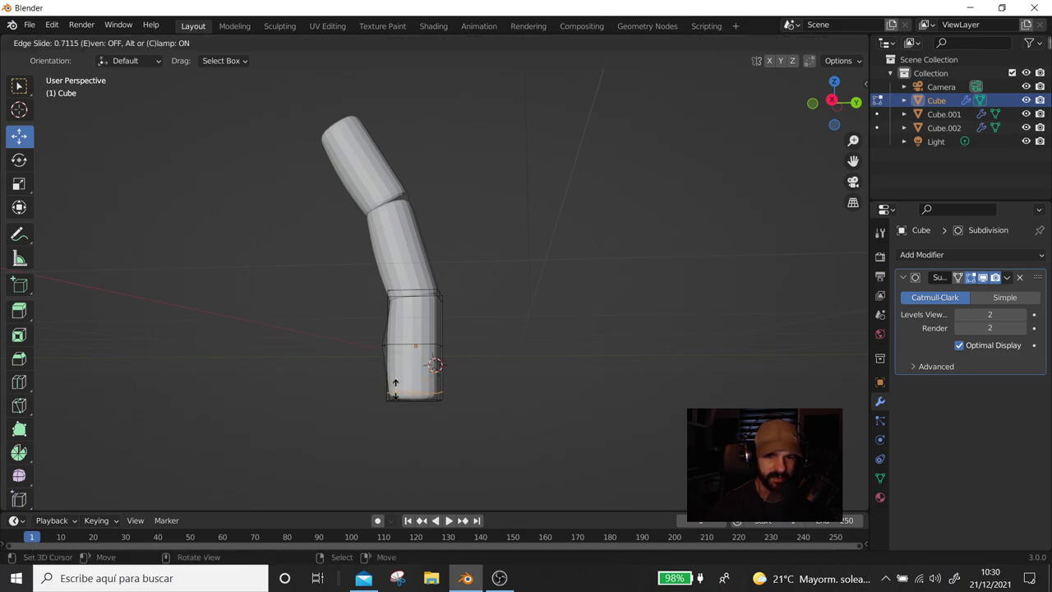
click(395, 386)
scroll(427, 415, up, 3)
middle_drag(427, 416, 318, 200)
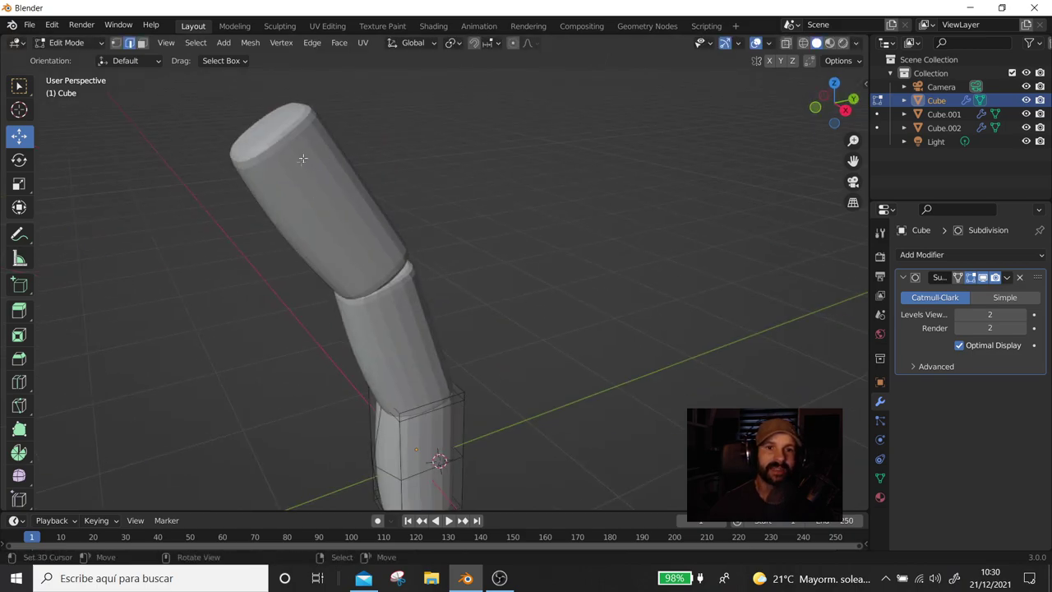
key(Tab)
Add a loop cut on the top finger segment
click(296, 190)
middle_drag(327, 205, 414, 251)
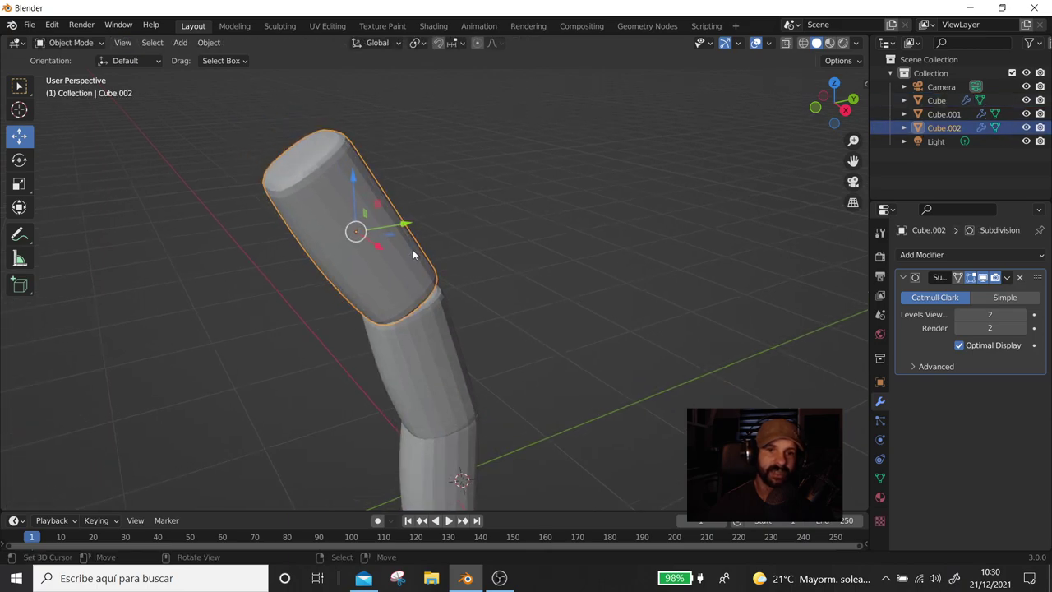
key(Tab)
scroll(431, 201, up, 2)
mouse_move(431, 201)
middle_down()
mouse_move(481, 200)
mouse_move(403, 197)
mouse_move(310, 138)
mouse_move(394, 74)
middle_up()
key(ctrl+r)
click(310, 139)
Dissolve the top segment's rim loop into a rounded cap
alt+click(439, 101)
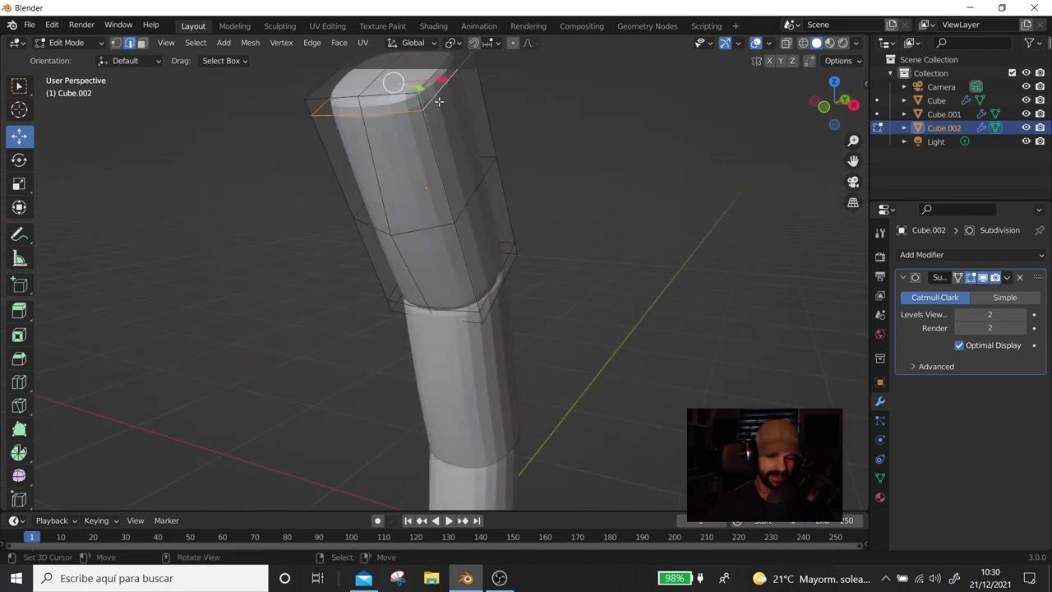
key(x)
click(439, 102)
key(ctrl+z)
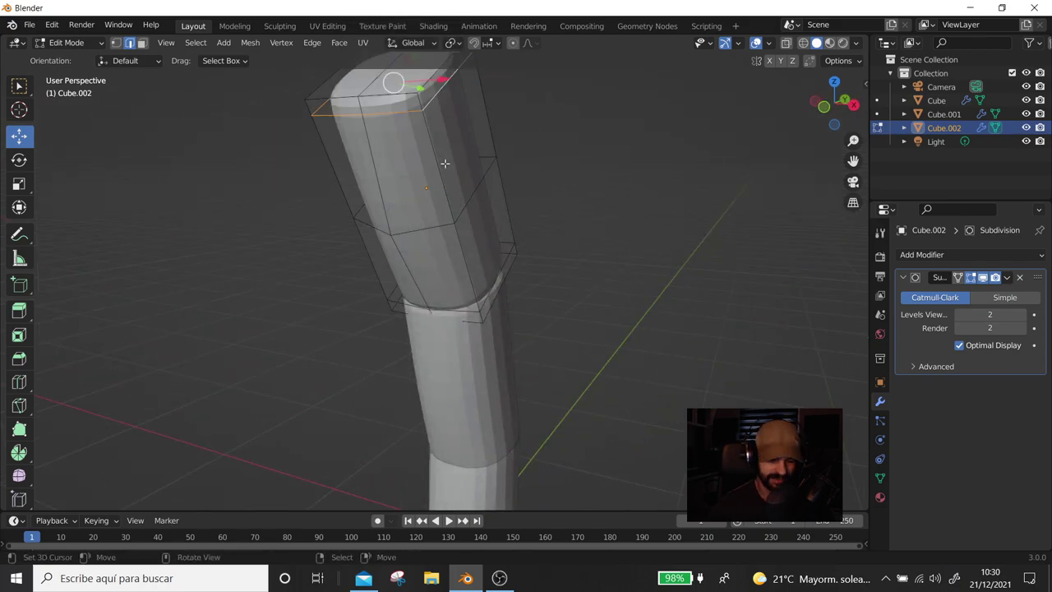
key(x)
click(421, 211)
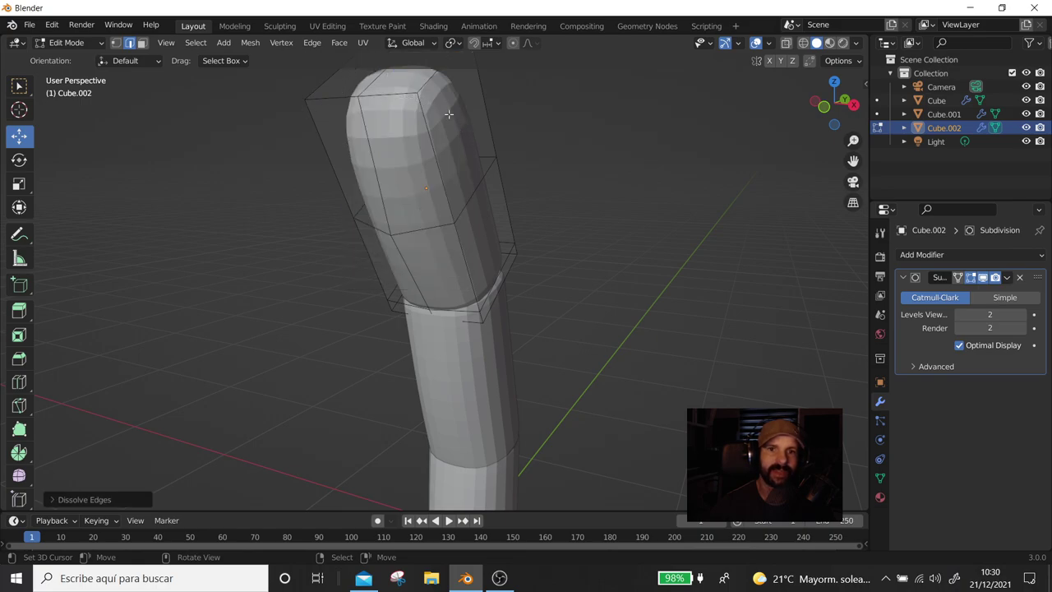
middle_drag(464, 137, 237, 268)
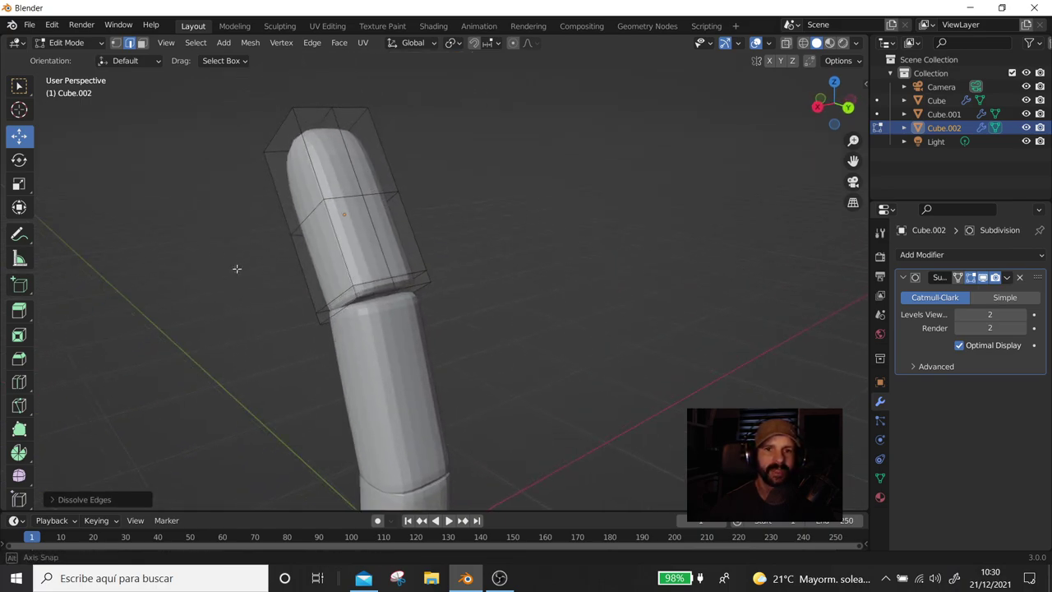
Slide an edge loop on the top segment to shape the fingertip
middle_drag(237, 268, 383, 222)
click(385, 218)
click(400, 216)
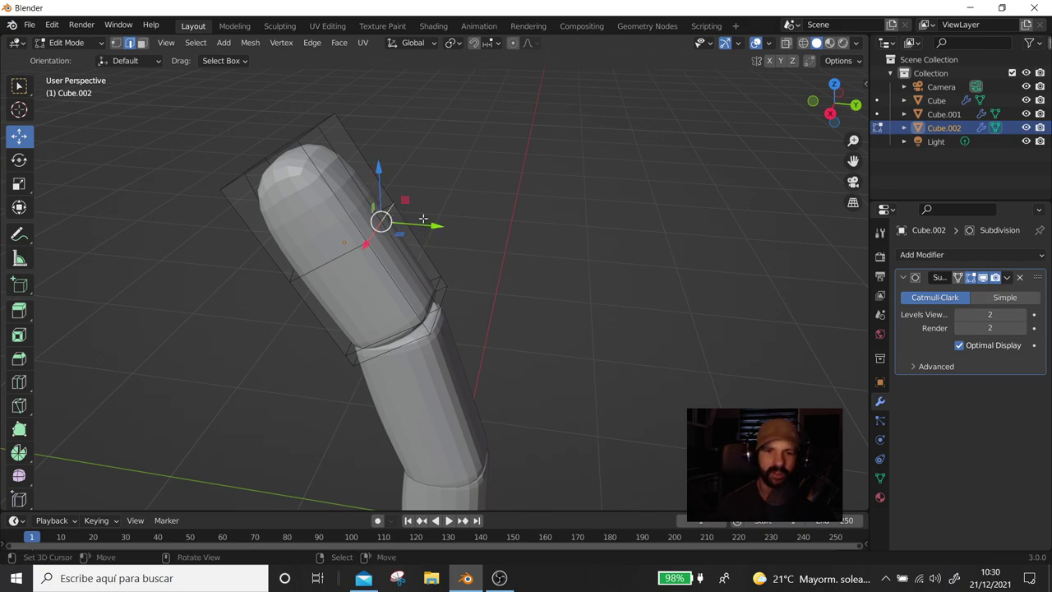
drag(436, 228, 423, 239)
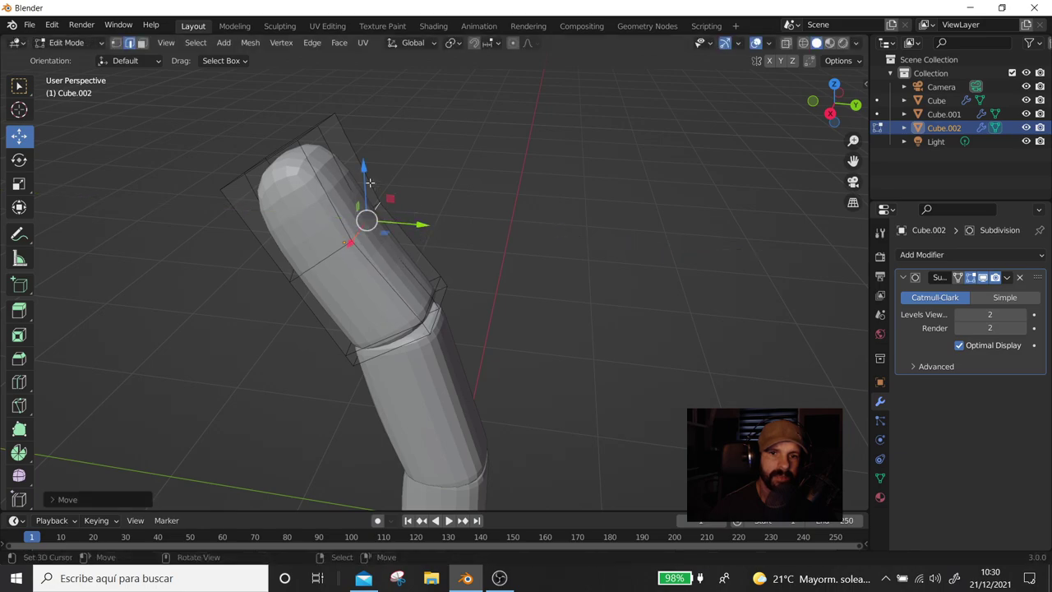
mouse_move(371, 188)
middle_down()
mouse_move(550, 297)
mouse_move(533, 277)
mouse_move(485, 361)
middle_up()
key(Tab)
Shift the middle segment's center loop slightly sideways
key(Tab)
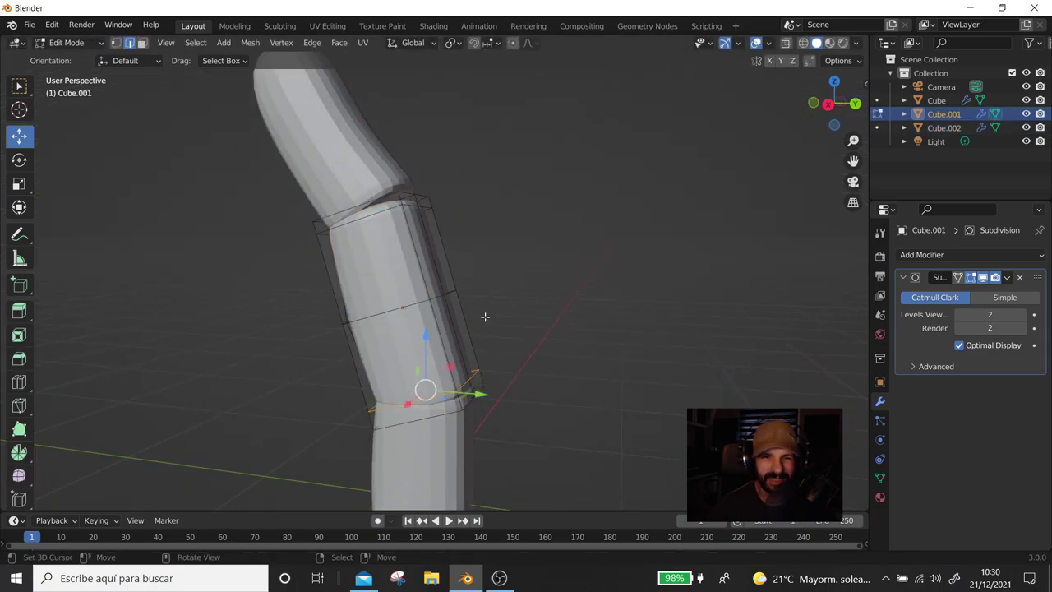
mouse_move(456, 303)
middle_down()
mouse_move(393, 322)
mouse_move(492, 320)
middle_up()
click(381, 304)
drag(475, 321, 473, 321)
mouse_move(473, 320)
middle_down()
mouse_move(510, 307)
mouse_move(482, 232)
middle_up()
key(alt+q)
mouse_move(460, 342)
middle_down()
mouse_move(534, 325)
mouse_move(507, 340)
mouse_move(376, 341)
mouse_move(462, 340)
mouse_move(376, 250)
middle_up()
key(Tab)
mouse_move(440, 333)
middle_down()
mouse_move(347, 364)
mouse_move(394, 292)
middle_up()
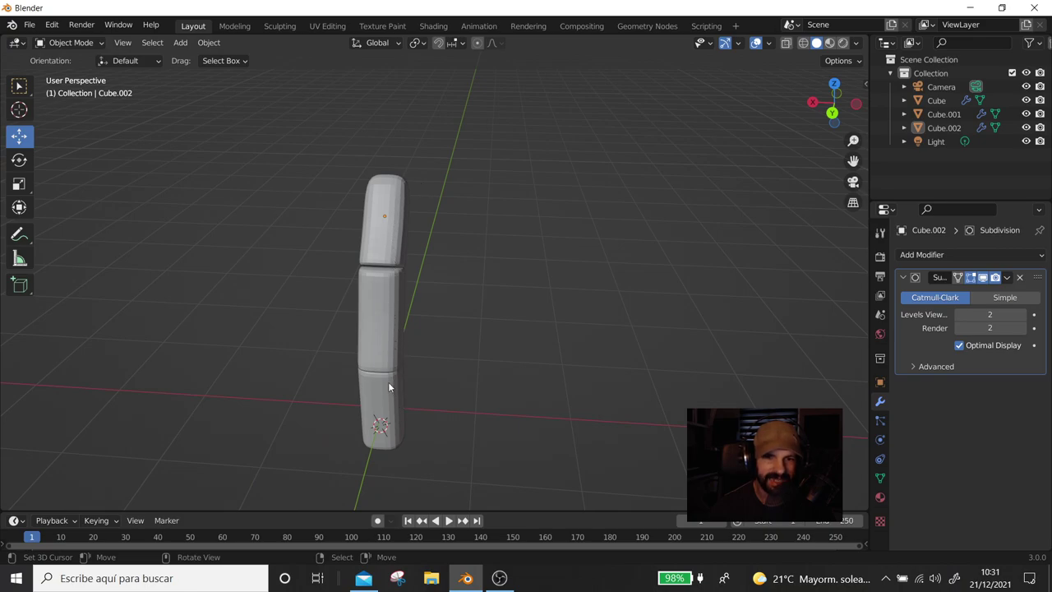
mouse_move(401, 371)
middle_down()
mouse_move(518, 333)
mouse_move(554, 378)
mouse_move(621, 399)
middle_up()
Tilt the middle segment further and move the tip segment about 0.063 m onto it
click(427, 423)
click(459, 363)
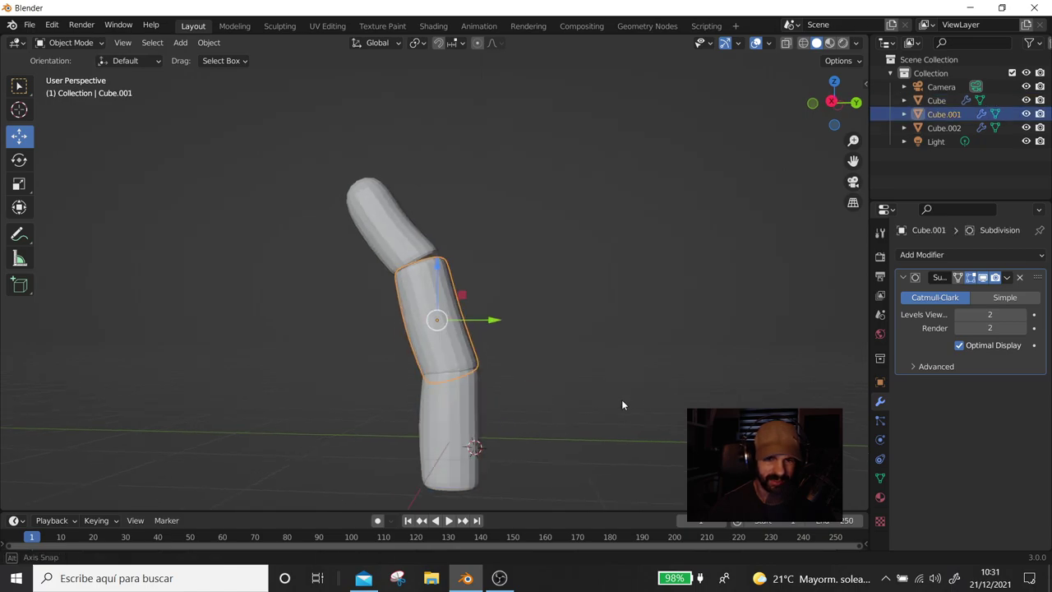
key(r)
click(635, 390)
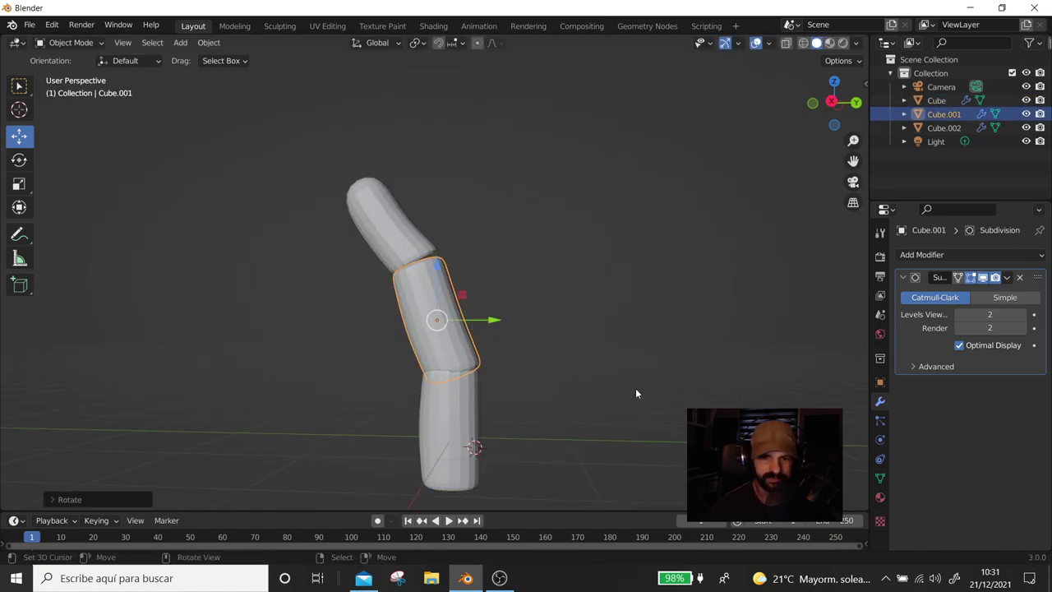
click(426, 249)
drag(437, 220, 435, 224)
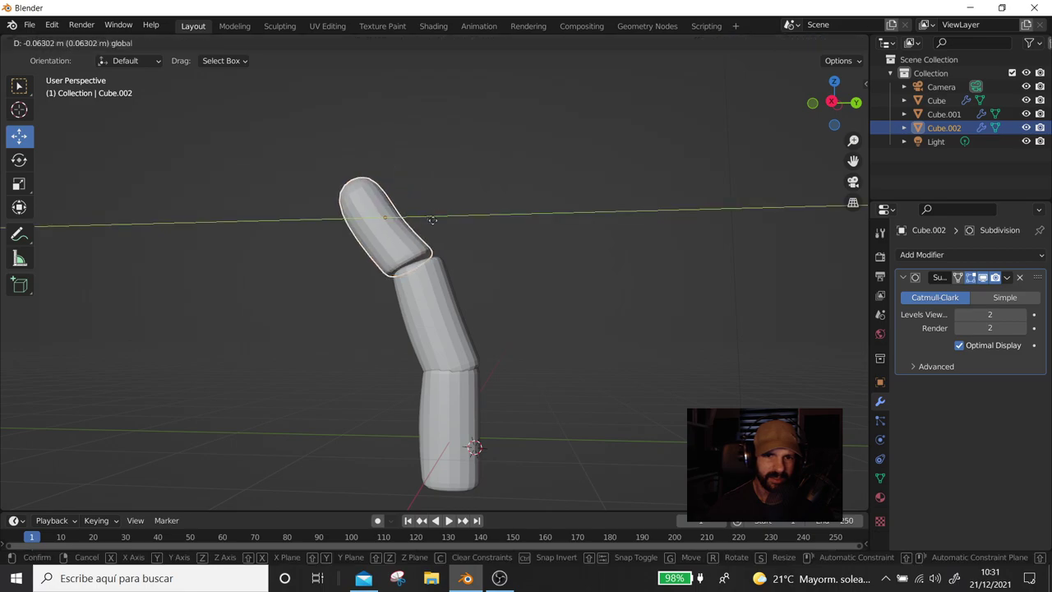
drag(385, 183, 383, 190)
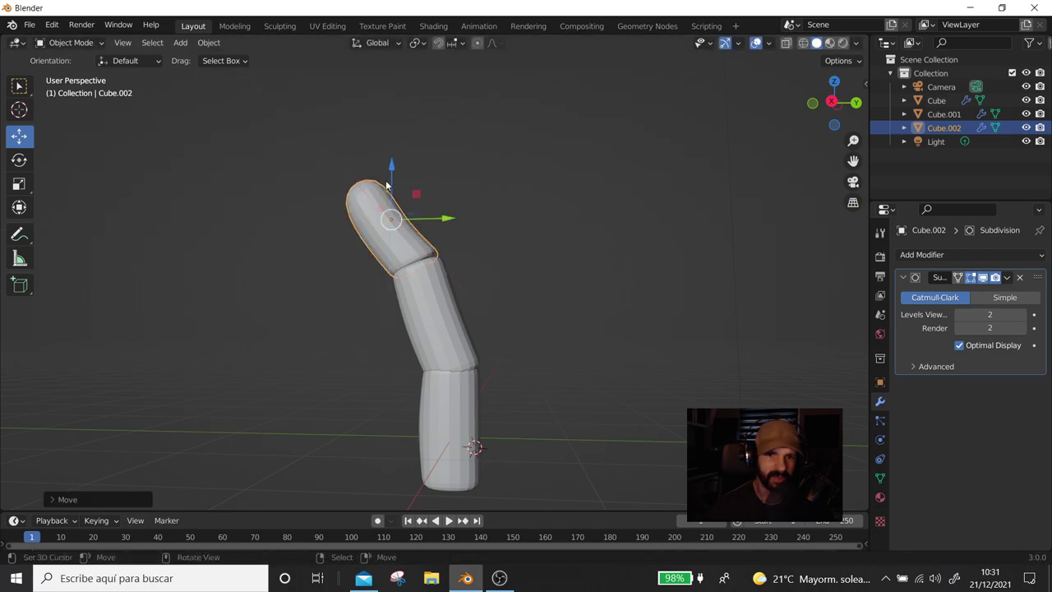
middle_drag(387, 197, 468, 306)
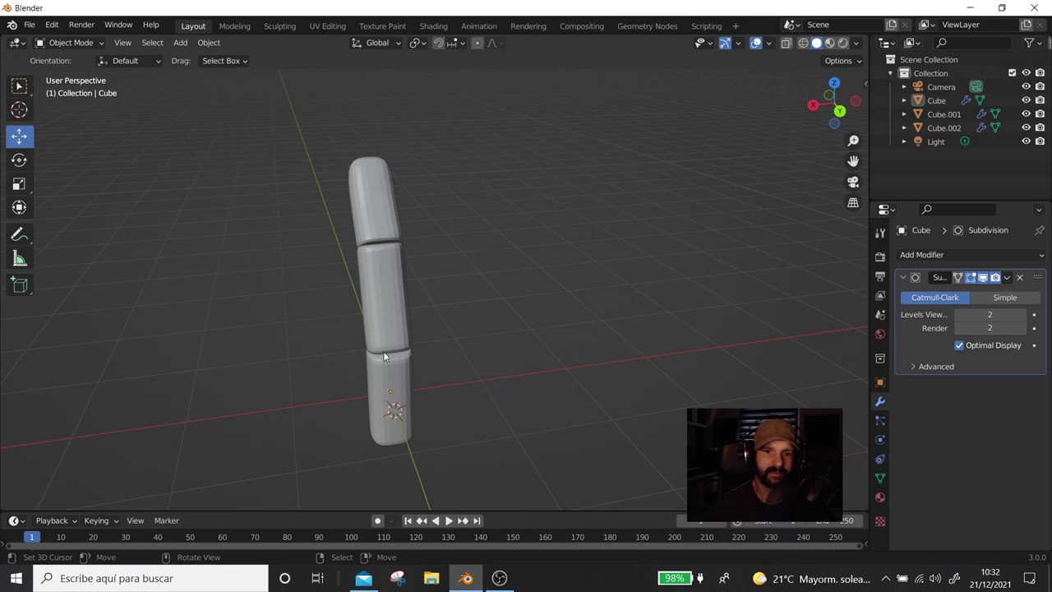
key(KP_7)
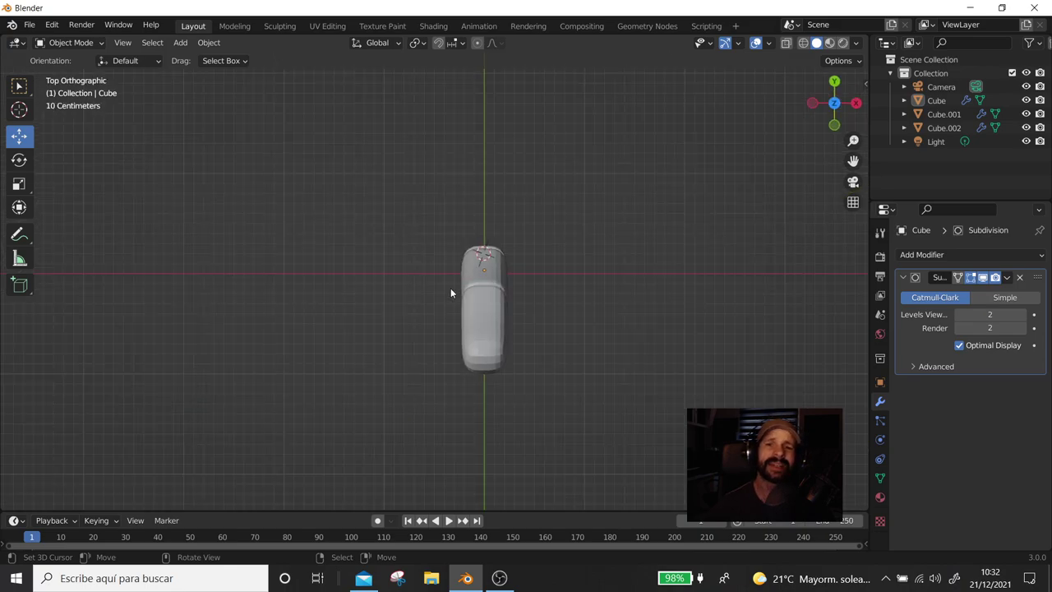
key(KP_3)
shift+right_click(450, 220)
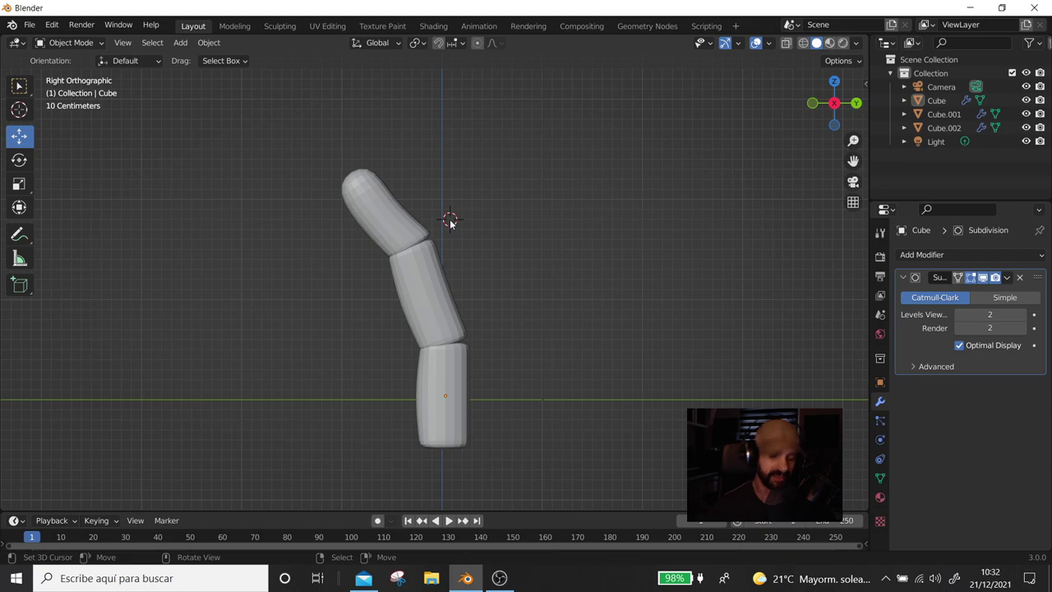
Add a small UV sphere and move it onto the finger's upper joint
key(shift+a)
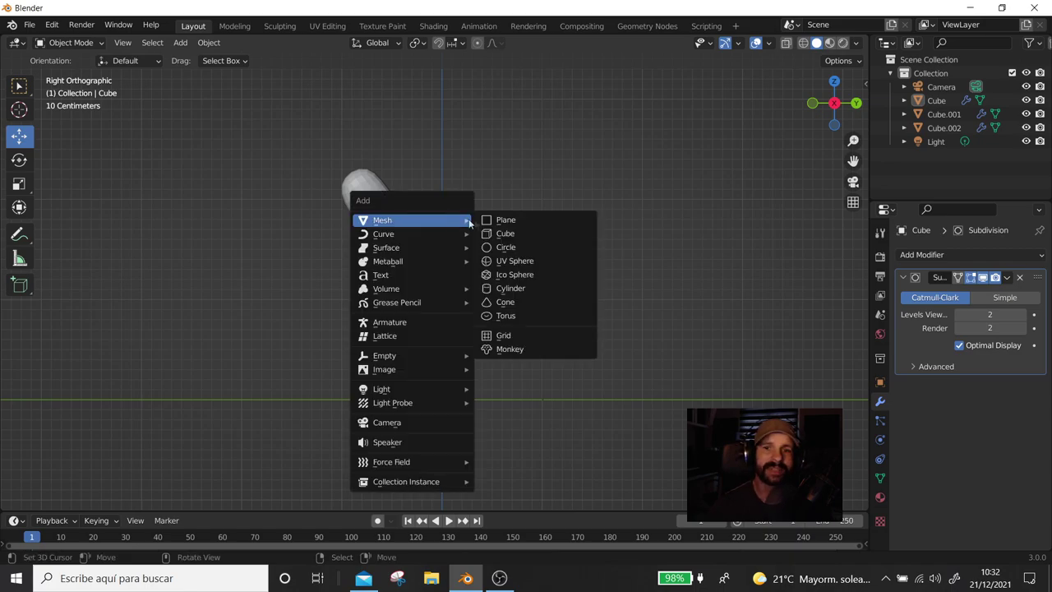
click(502, 259)
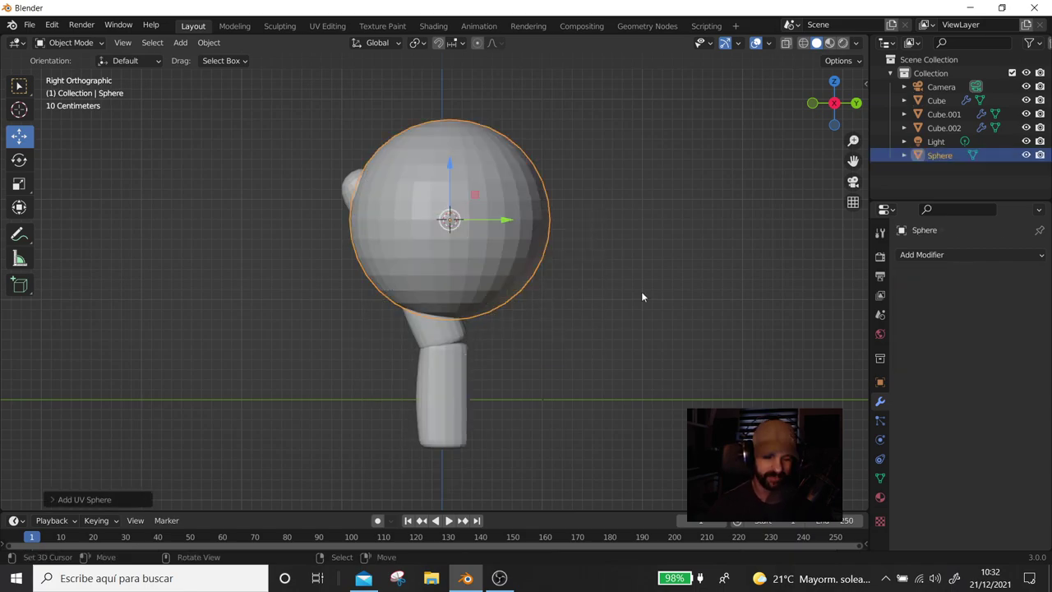
key(s)
click(483, 244)
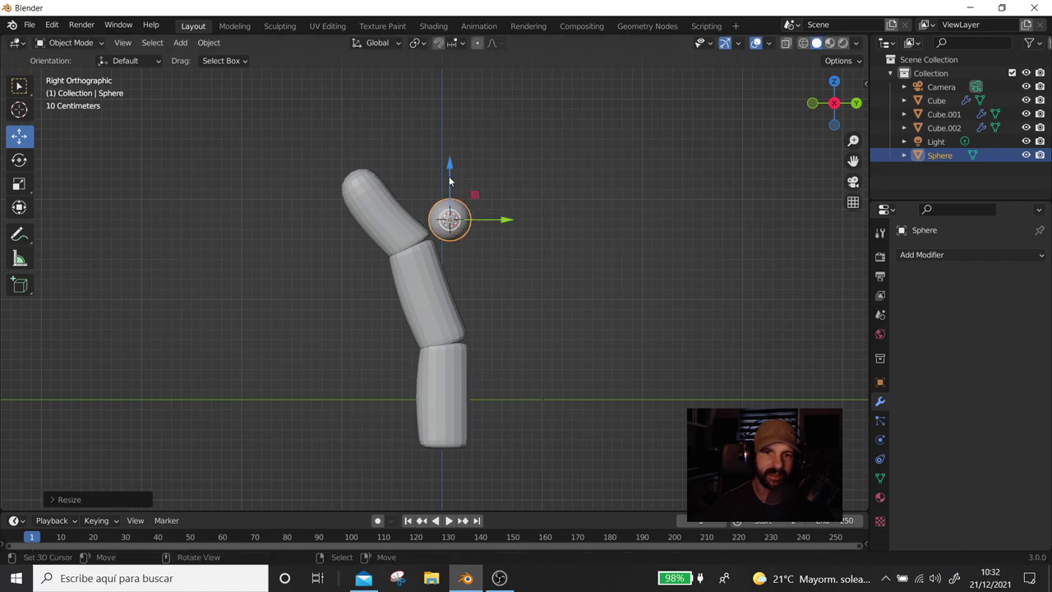
drag(449, 181, 452, 191)
drag(504, 230, 454, 248)
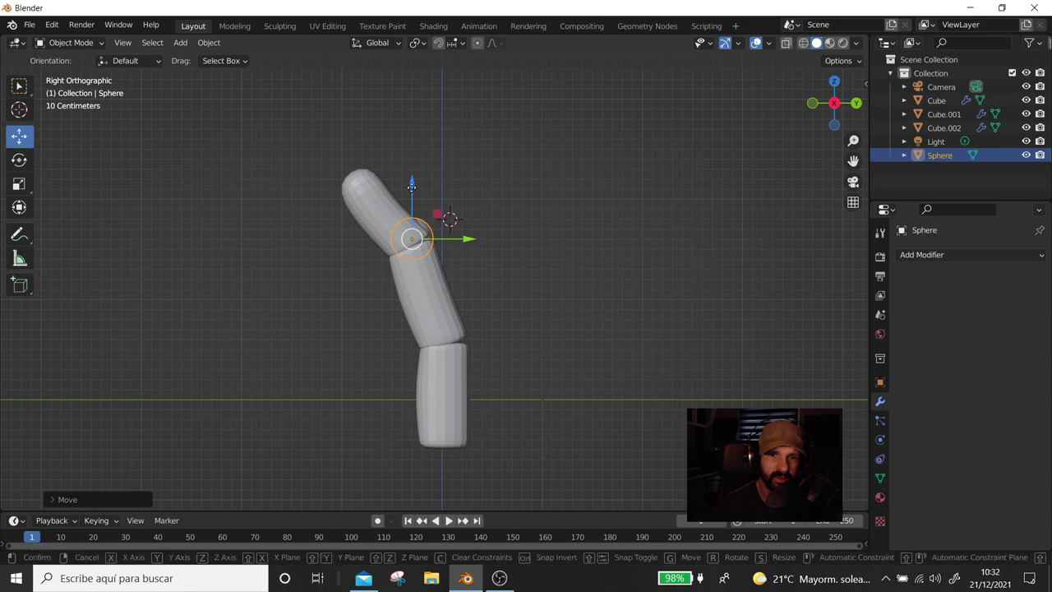
drag(411, 186, 413, 189)
Flatten the knuckle sphere by scaling it along the X axis
mouse_move(473, 261)
middle_down()
mouse_move(516, 346)
mouse_move(325, 356)
mouse_move(488, 354)
middle_up()
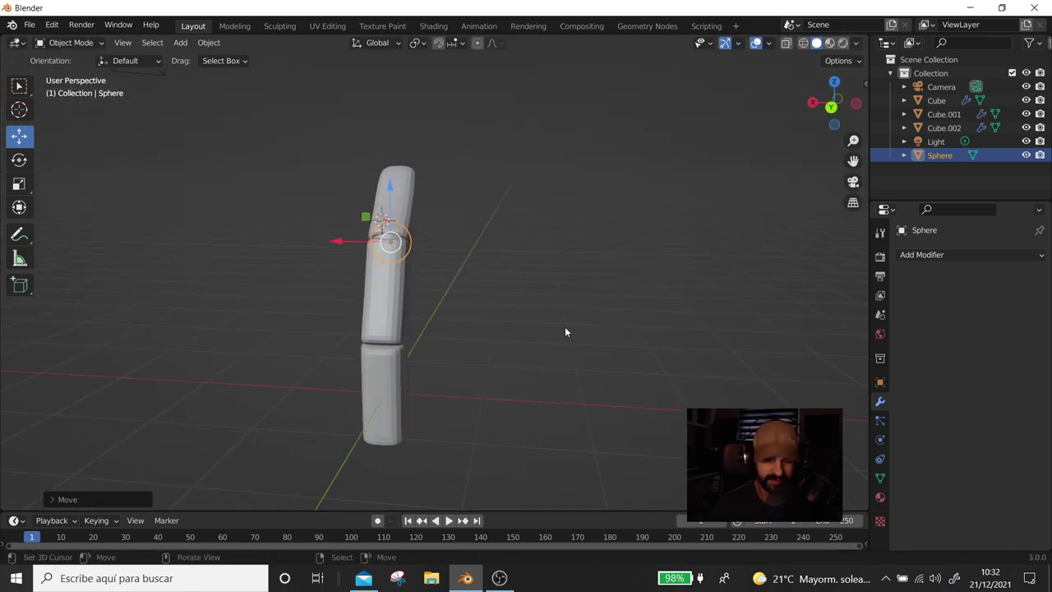
scroll(564, 332, up, 5)
mouse_move(498, 303)
middle_down()
mouse_move(293, 153)
mouse_move(288, 187)
mouse_move(344, 271)
middle_up()
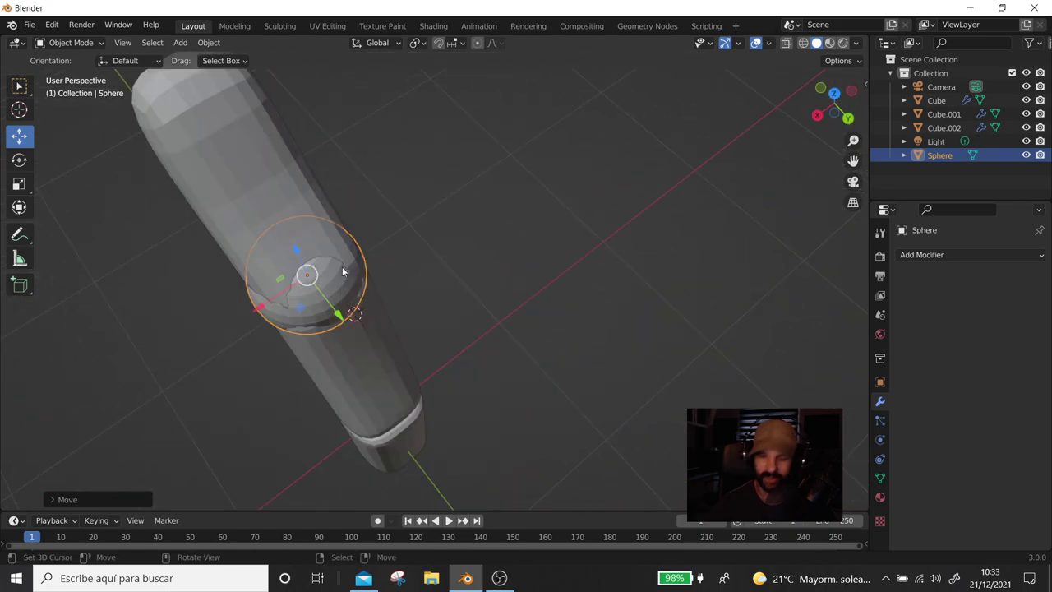
key(KP_7)
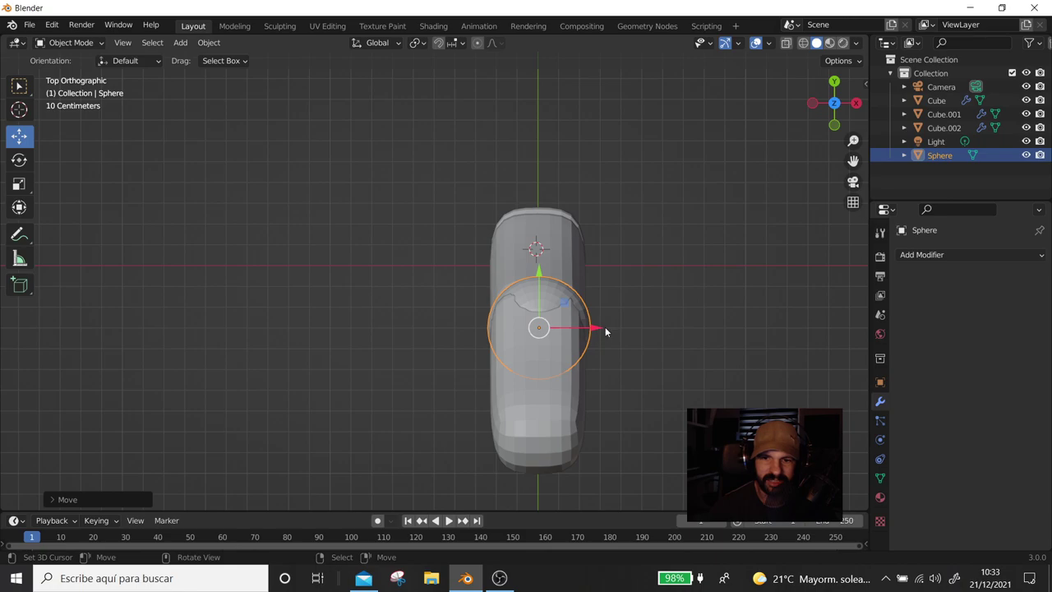
mouse_move(601, 333)
middle_down()
mouse_move(263, 227)
mouse_move(328, 203)
middle_up()
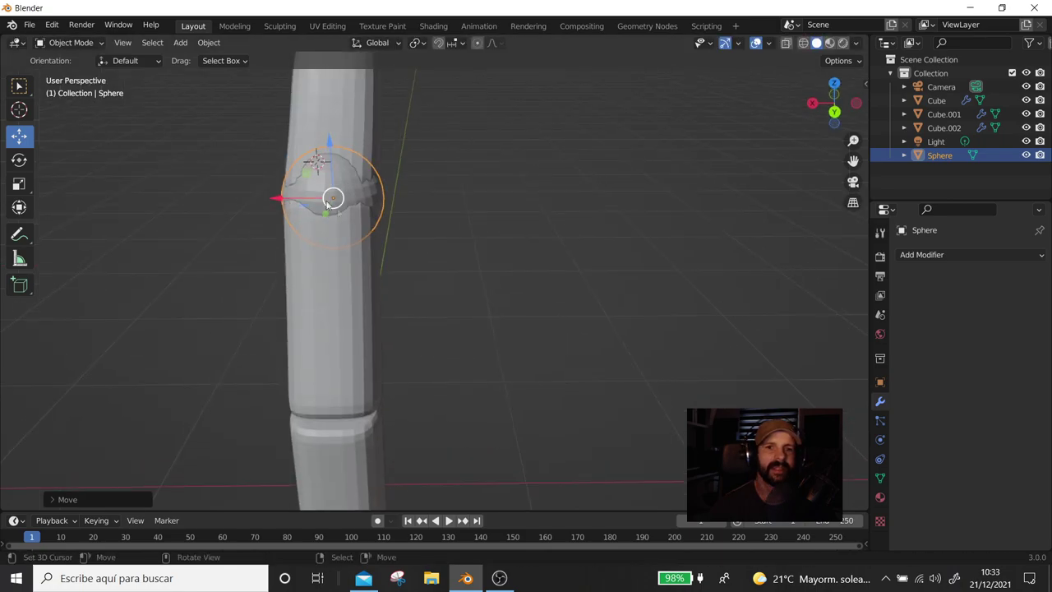
key(s)
key(x)
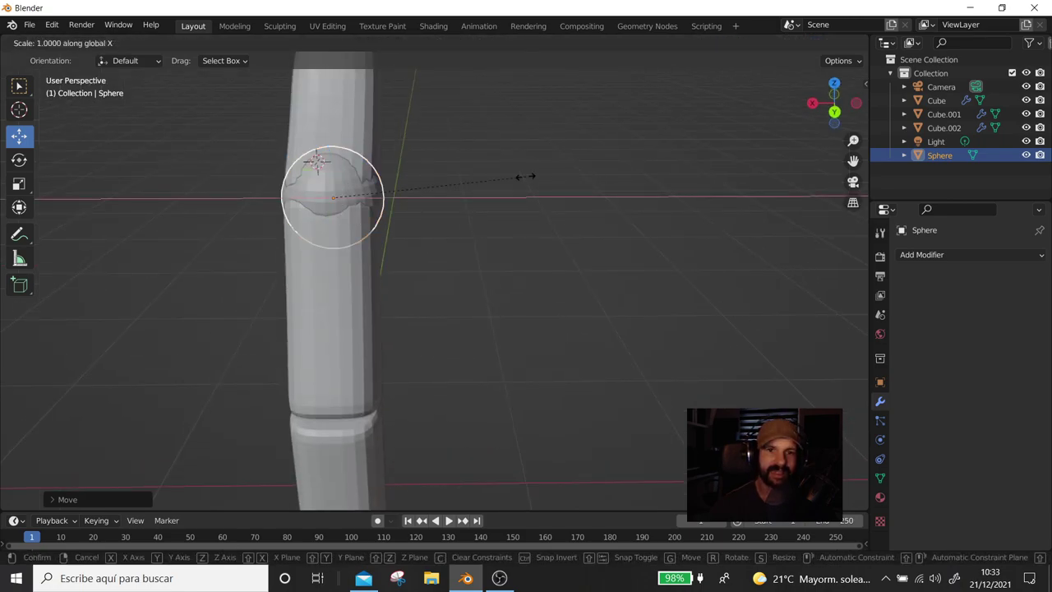
click(507, 179)
mouse_move(507, 178)
middle_down()
mouse_move(426, 212)
mouse_move(424, 181)
middle_up()
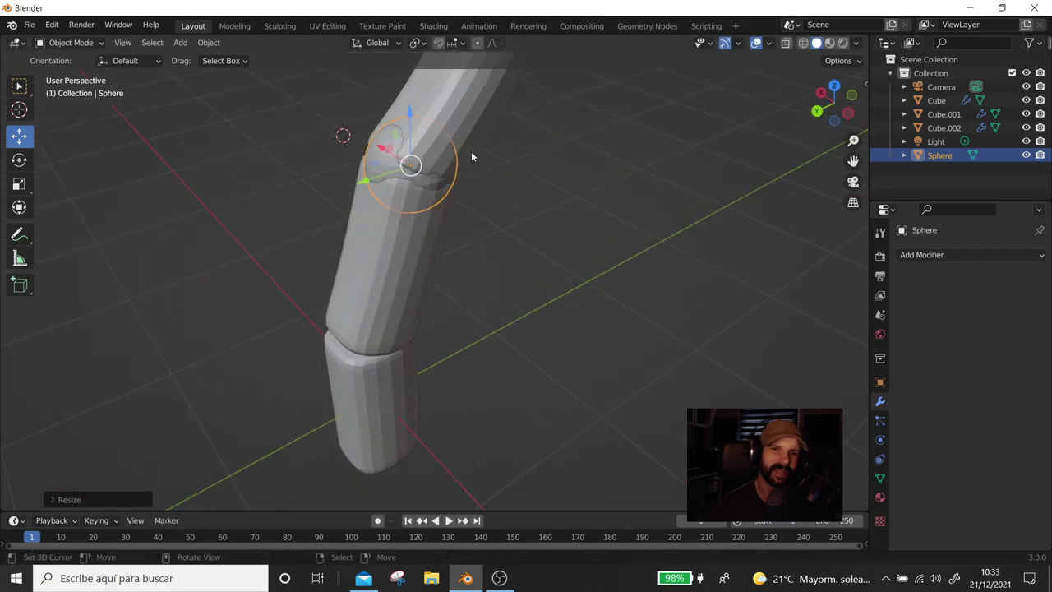
mouse_move(450, 186)
middle_down()
mouse_move(554, 214)
mouse_move(599, 202)
mouse_move(594, 271)
middle_up()
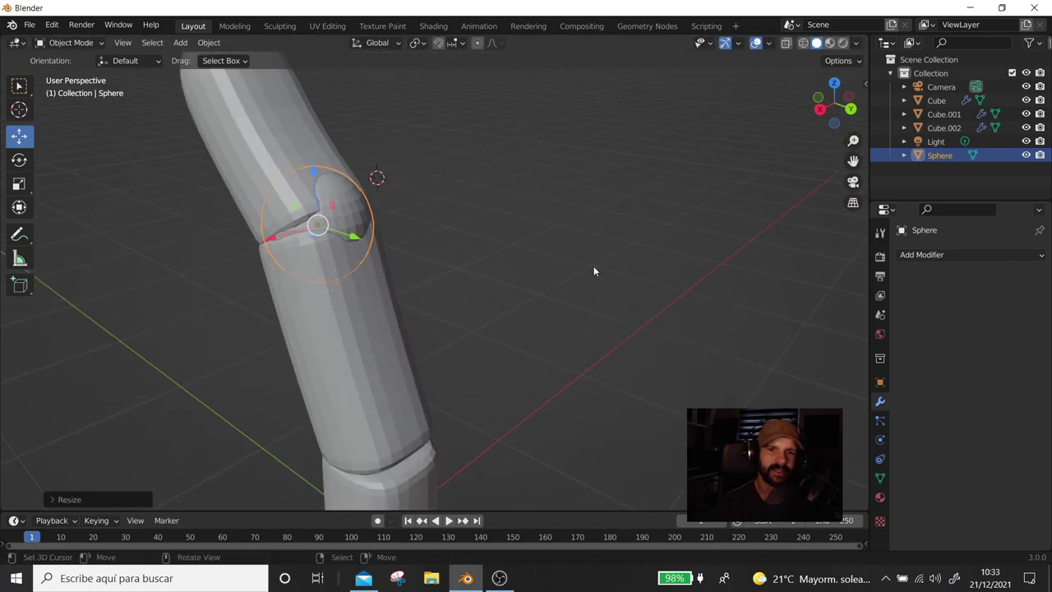
Snap the cursor to the sphere's centre and resize it to fit the joint
key(shift+s)
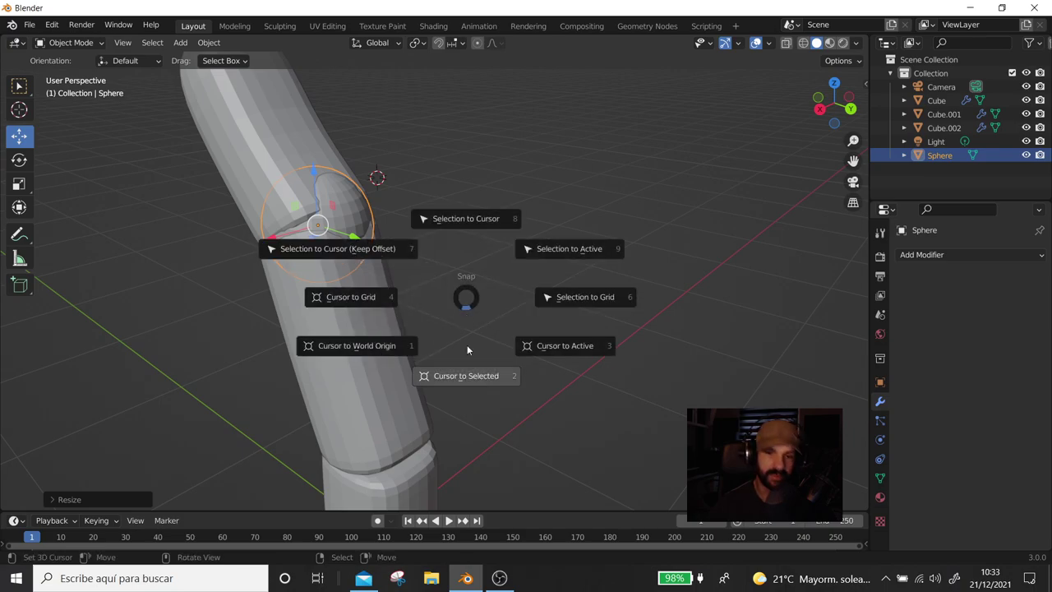
click(473, 391)
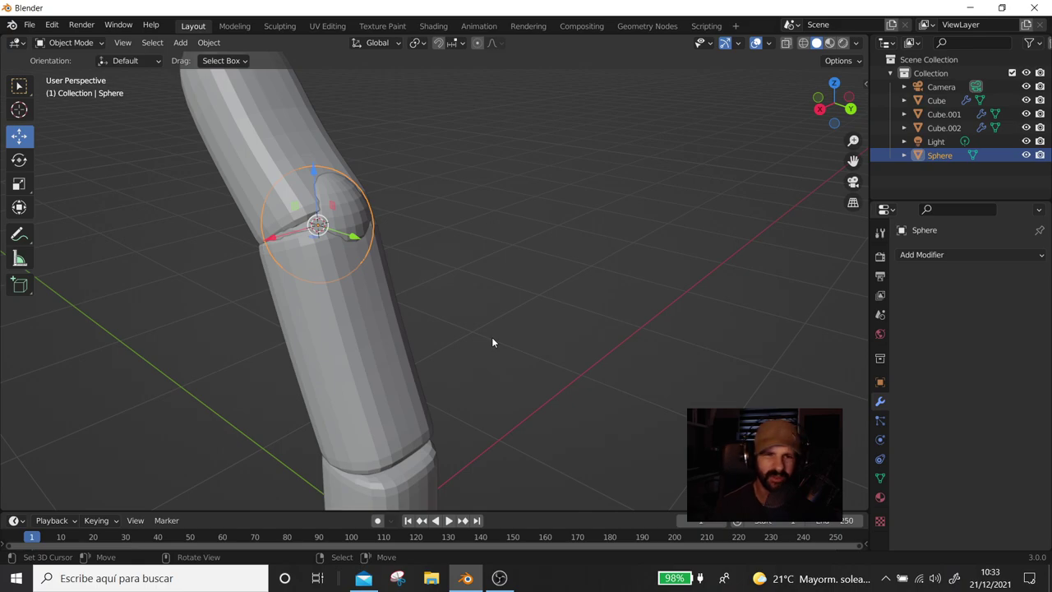
key(s)
click(491, 342)
middle_drag(491, 342, 403, 215)
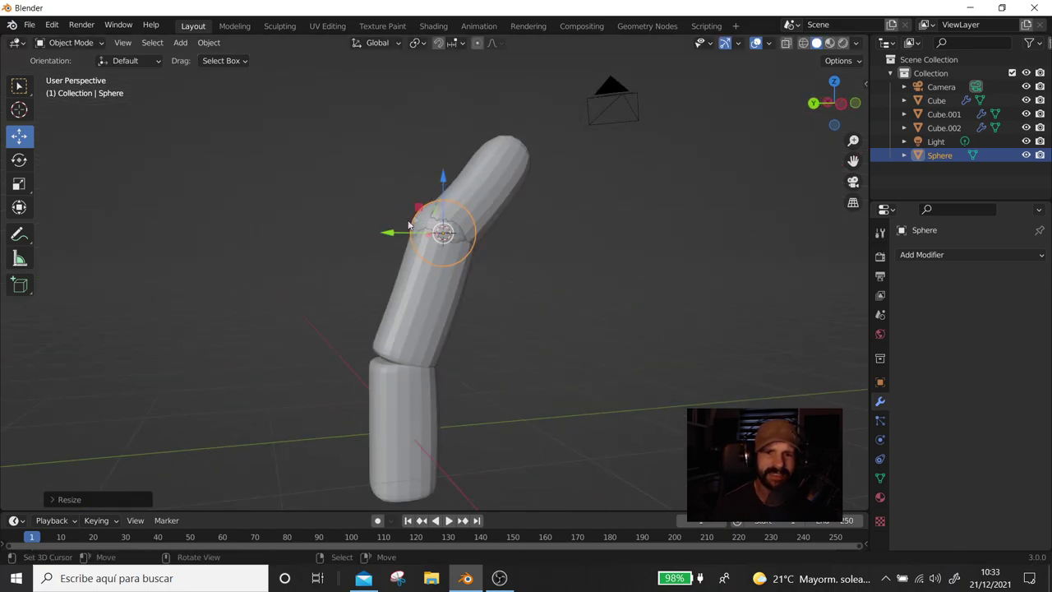
key(KP_1)
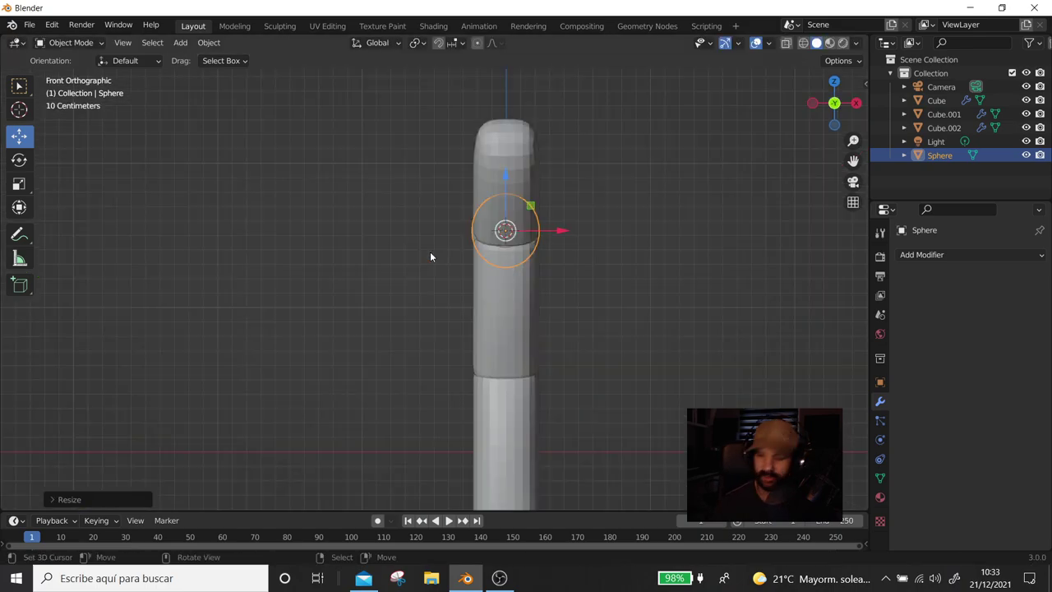
key(KP_3)
shift+middle_drag(479, 274, 551, 238)
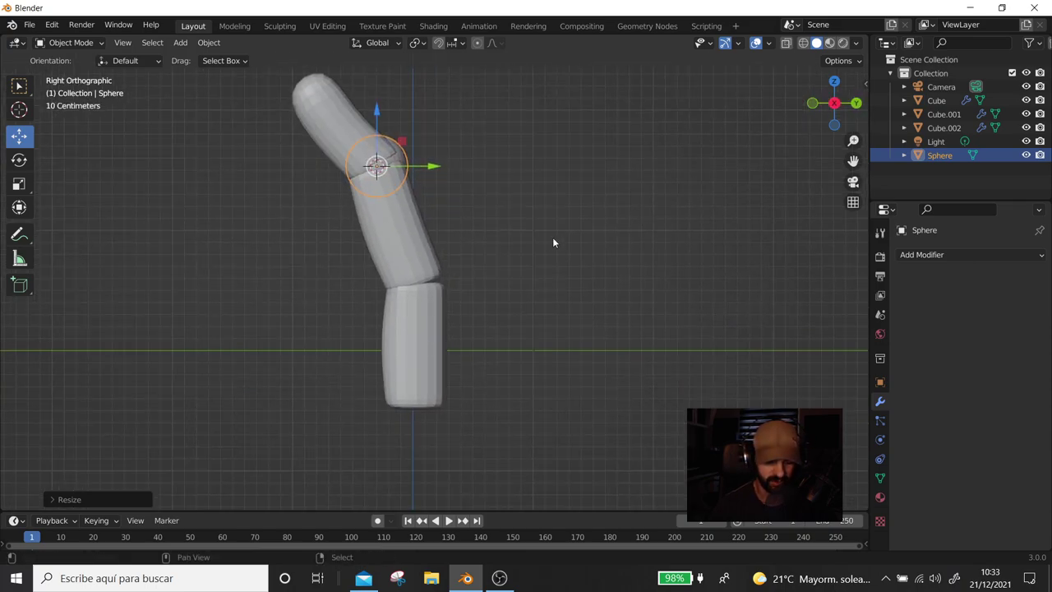
Duplicate the knuckle sphere and move the copy toward the lower joint
key(shift+d)
right_click(517, 244)
drag(382, 119, 383, 229)
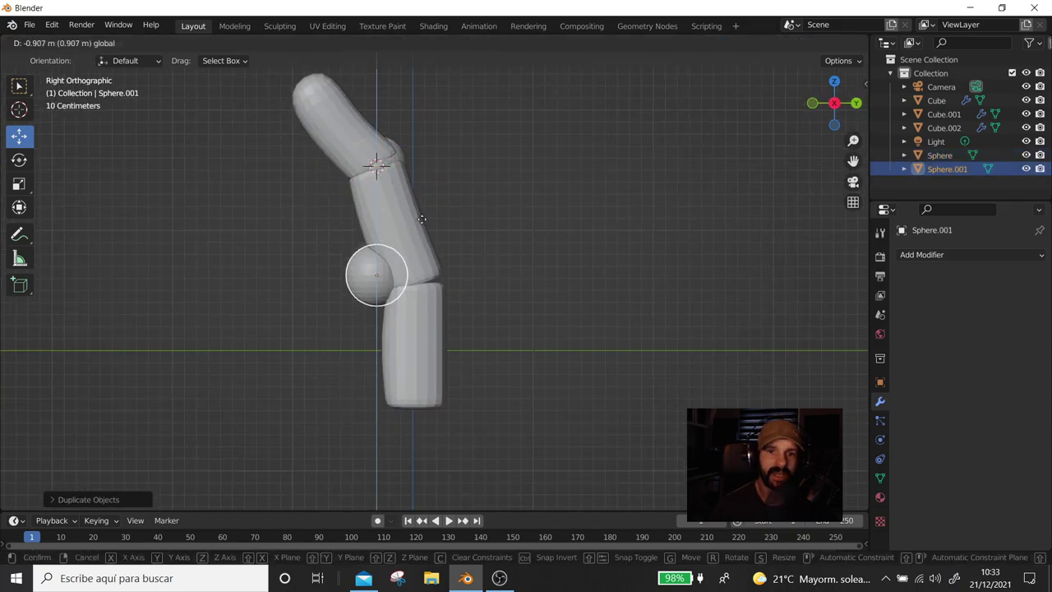
Position Sphere.001 at the finger's lower joint
key(g)
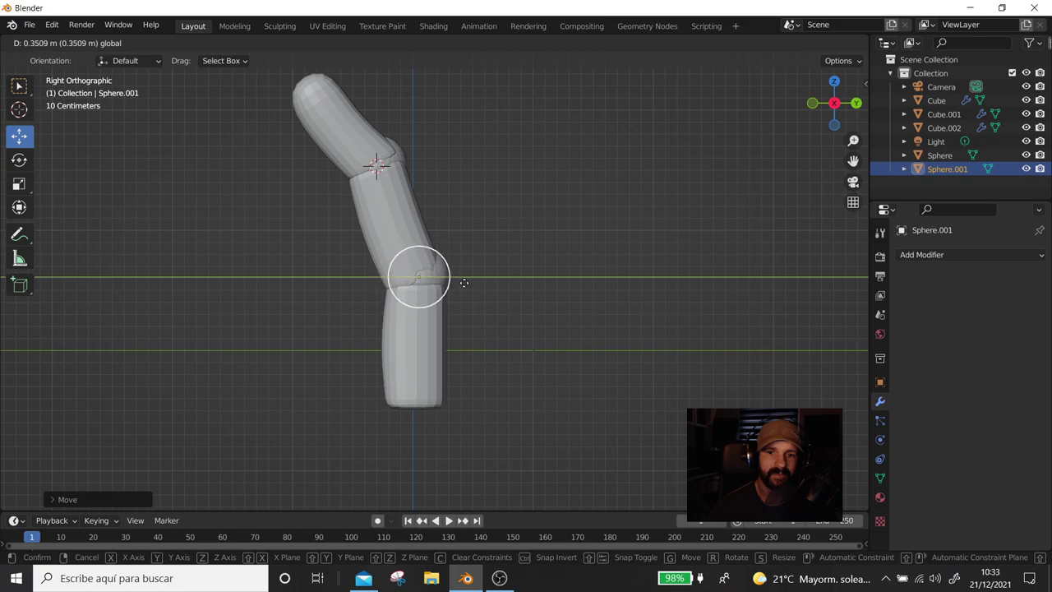
click(453, 276)
drag(419, 233, 421, 237)
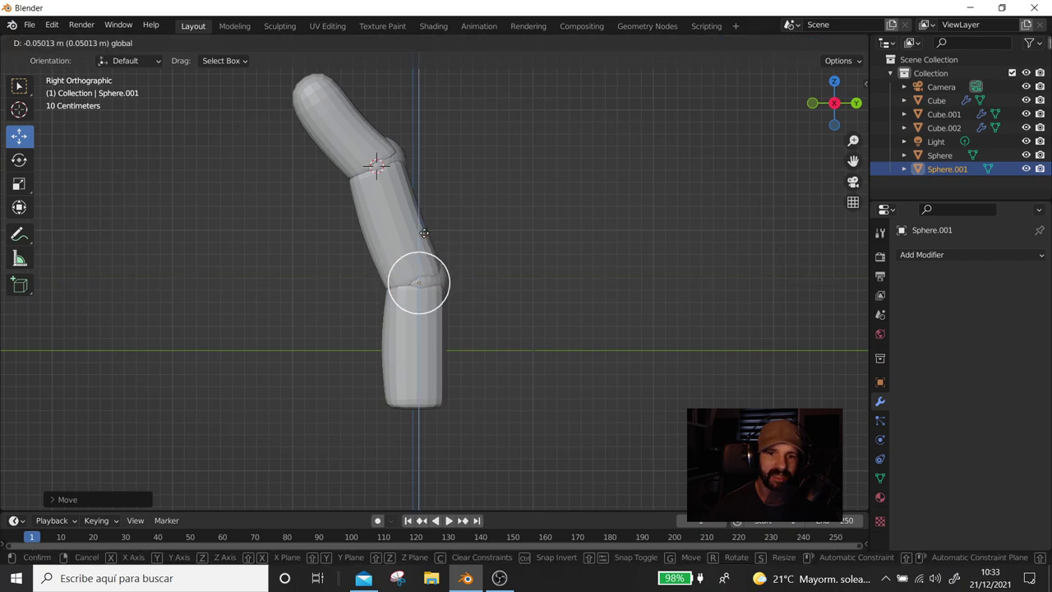
middle_drag(421, 237, 434, 235)
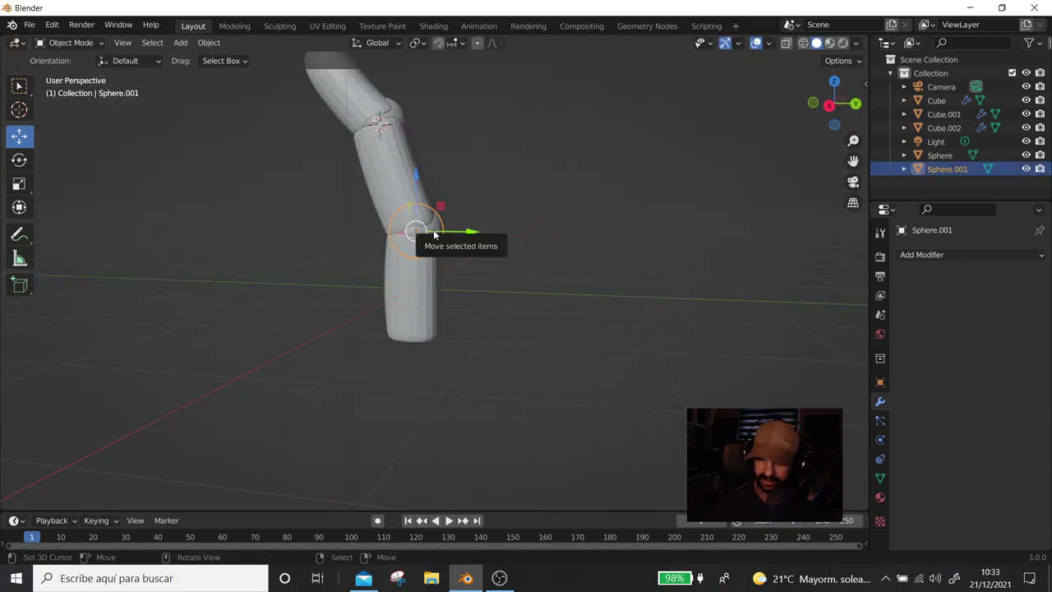
key(KP_1)
key(KP_3)
Duplicate it below the finger and scale the copy up about 1.79× as the base ball
key(shift+d)
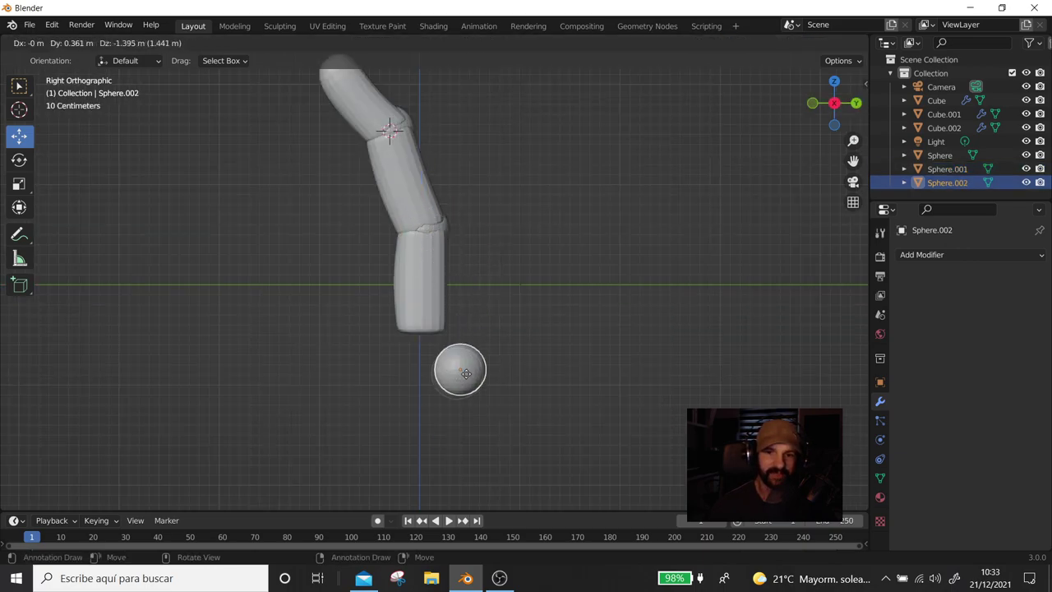
click(431, 354)
key(shift+s)
click(428, 438)
key(s)
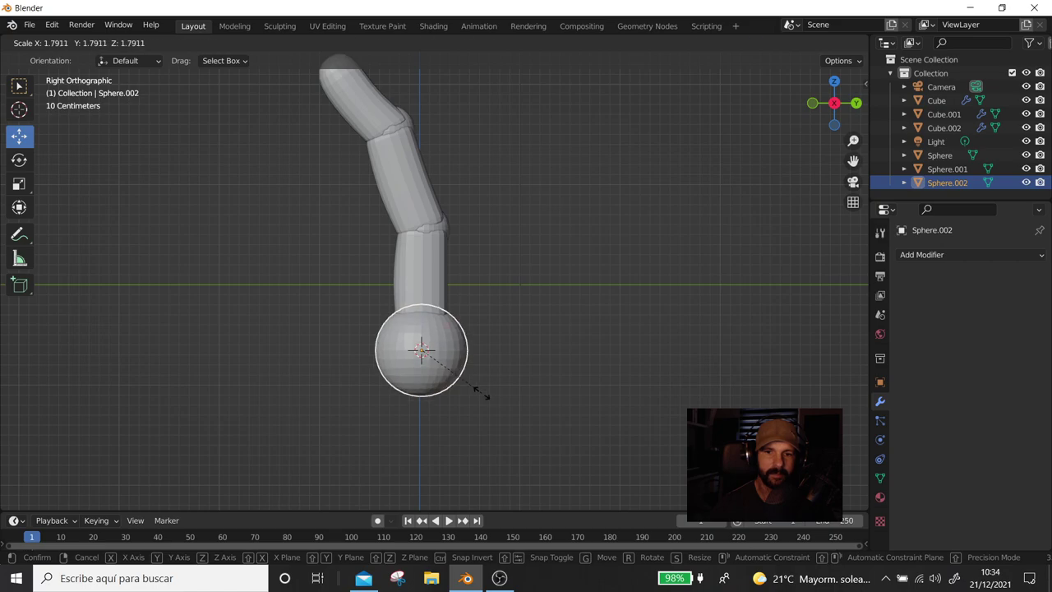
click(476, 392)
key(g)
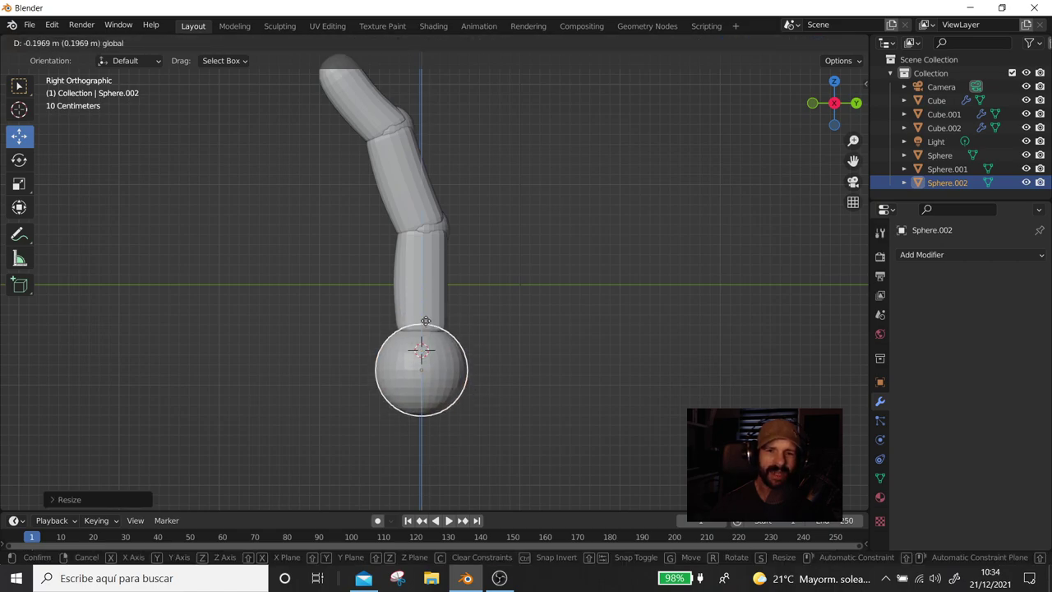
key(Escape)
key(ctrl+z)
middle_drag(517, 325, 288, 351)
click(495, 329)
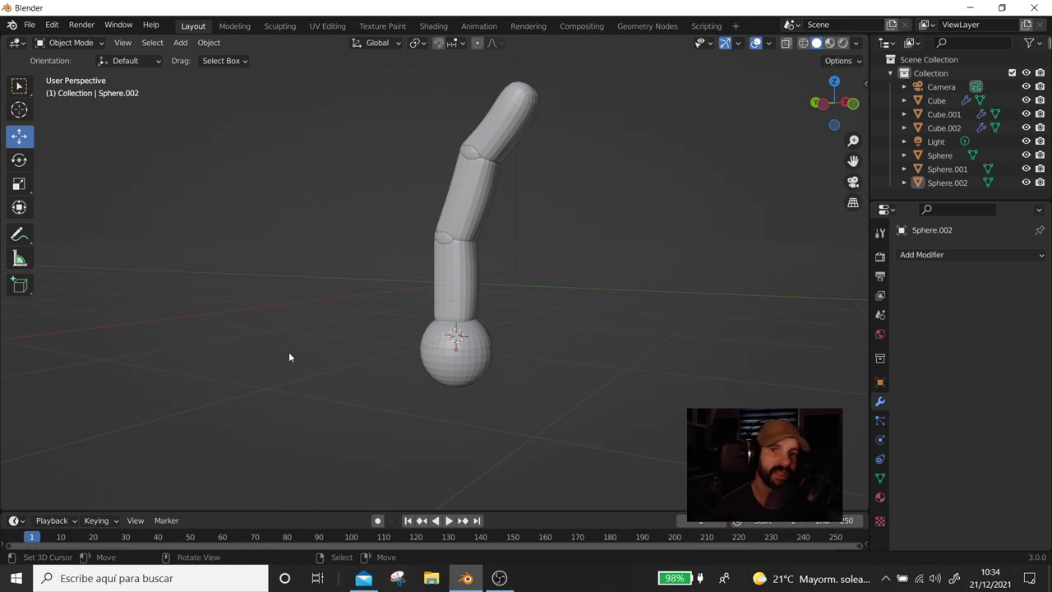
scroll(690, 379, up, 2)
middle_drag(690, 381, 13, 358)
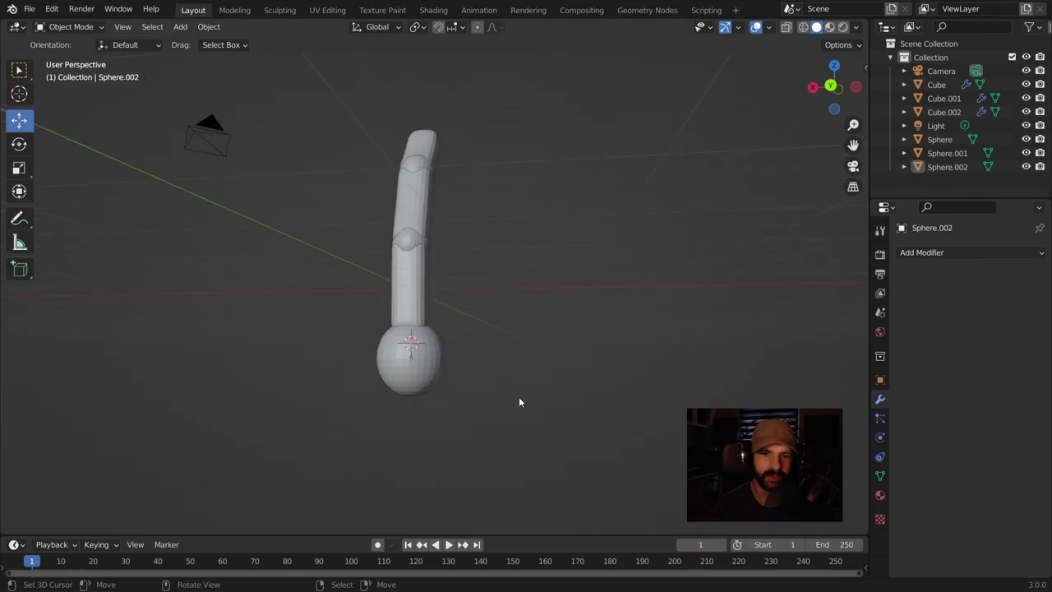
Apply Shade Smooth to all objects in the scene
key(a)
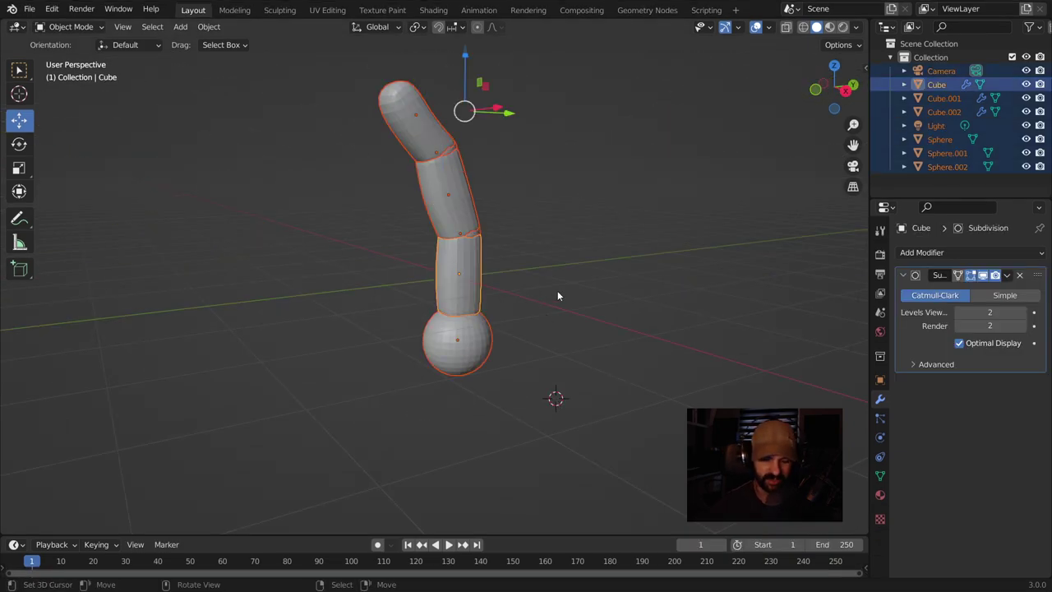
right_click(557, 294)
click(558, 294)
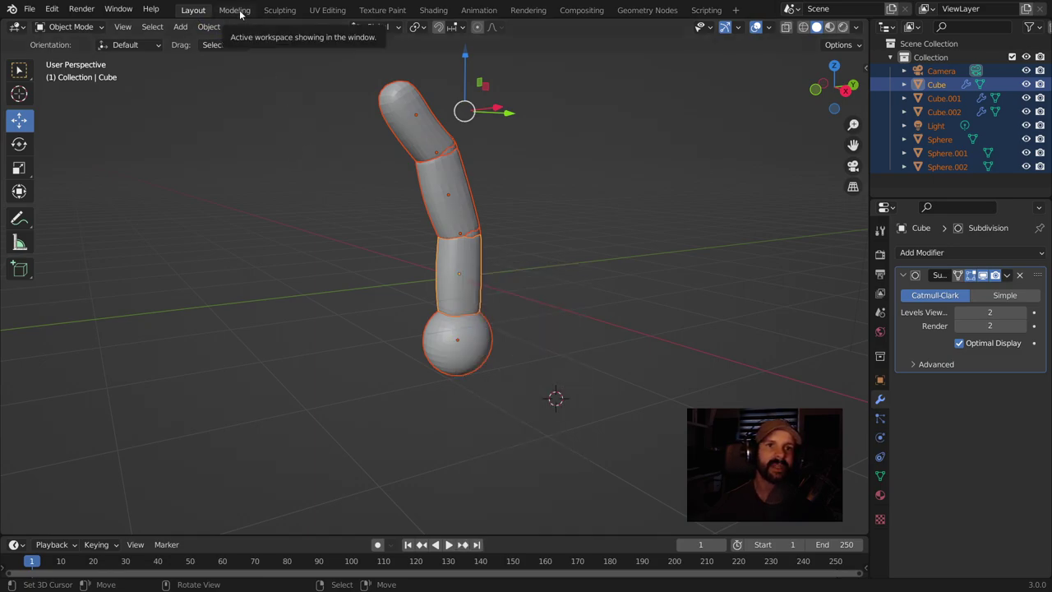
Sculpt the base sphere Sphere.002 with the Elastic Deform brush in the Sculpting workspace
click(281, 11)
middle_drag(329, 250, 82, 254)
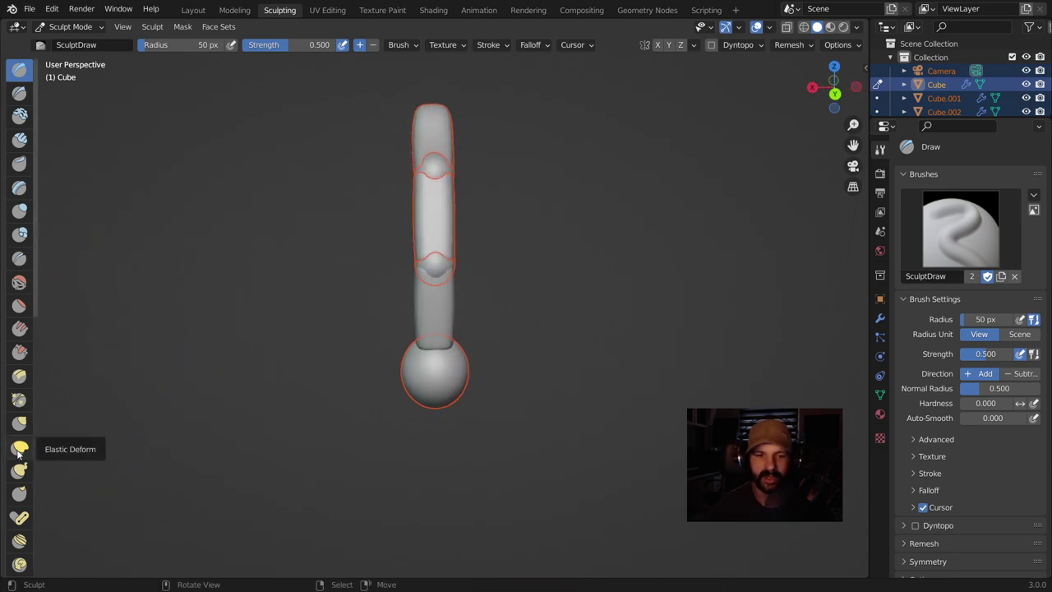
click(19, 447)
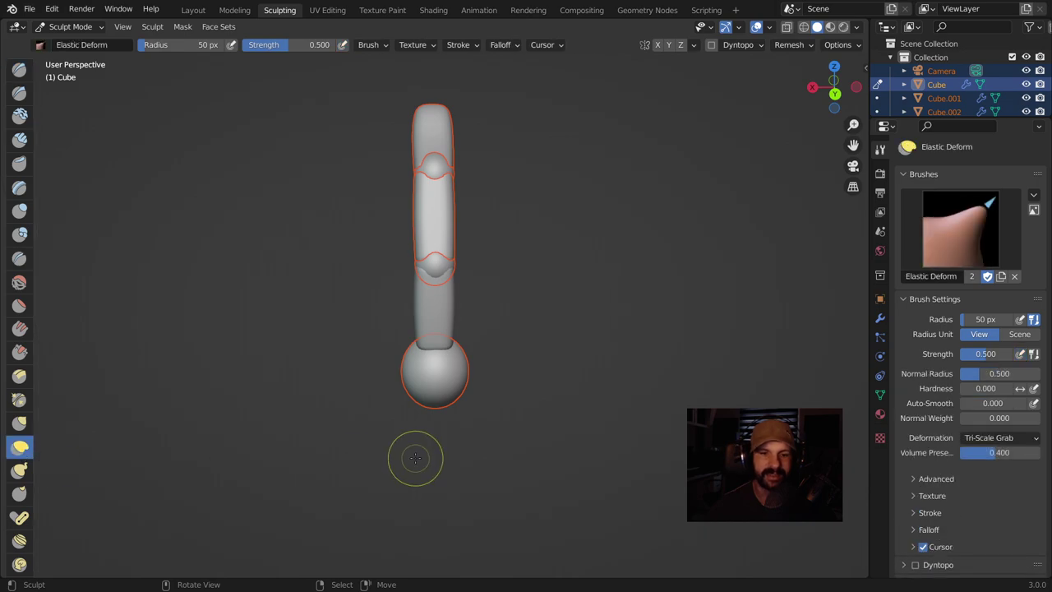
shift+middle_drag(413, 457, 420, 327)
scroll(420, 327, up, 2)
mouse_move(434, 287)
mouse_down()
mouse_move(431, 313)
mouse_move(444, 247)
mouse_up()
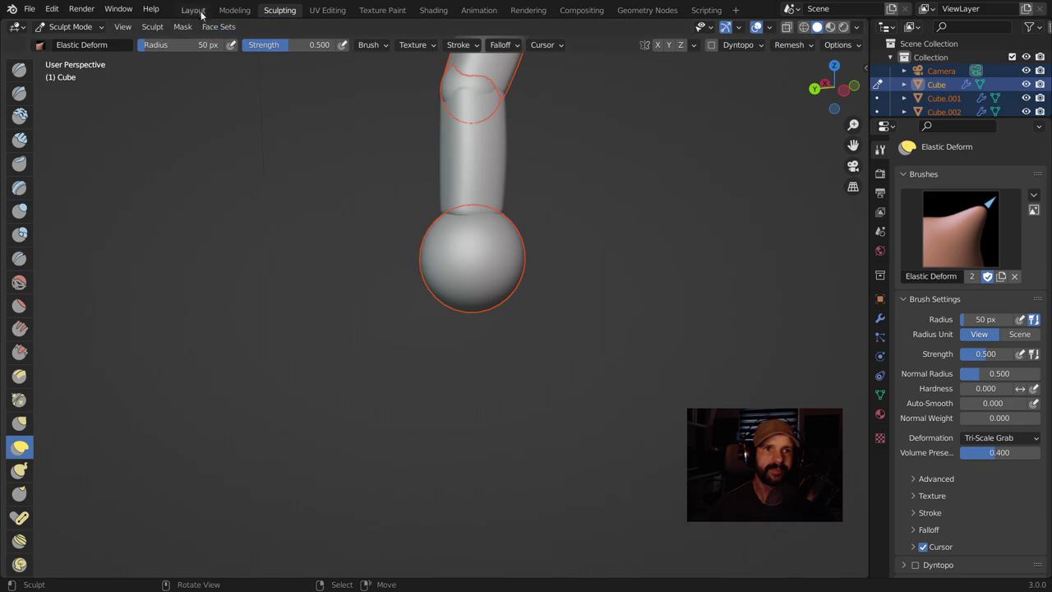
click(194, 10)
click(466, 360)
mouse_move(466, 360)
middle_down()
mouse_move(425, 387)
mouse_move(403, 382)
middle_up()
click(279, 9)
drag(458, 293, 470, 315)
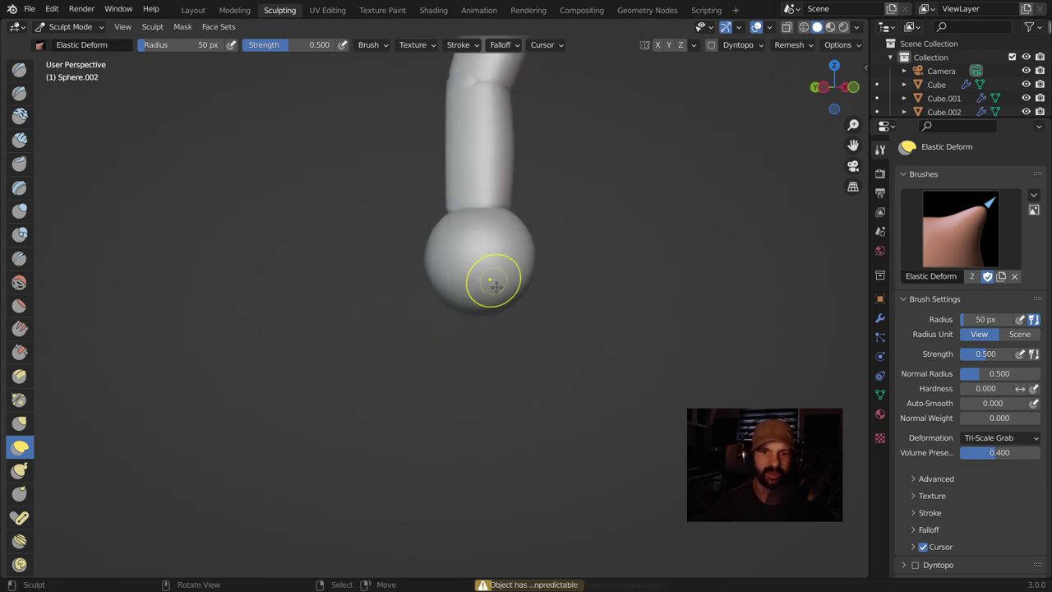
Set the brush radius to 110 px and pull the base sphere down into an egg
key(f)
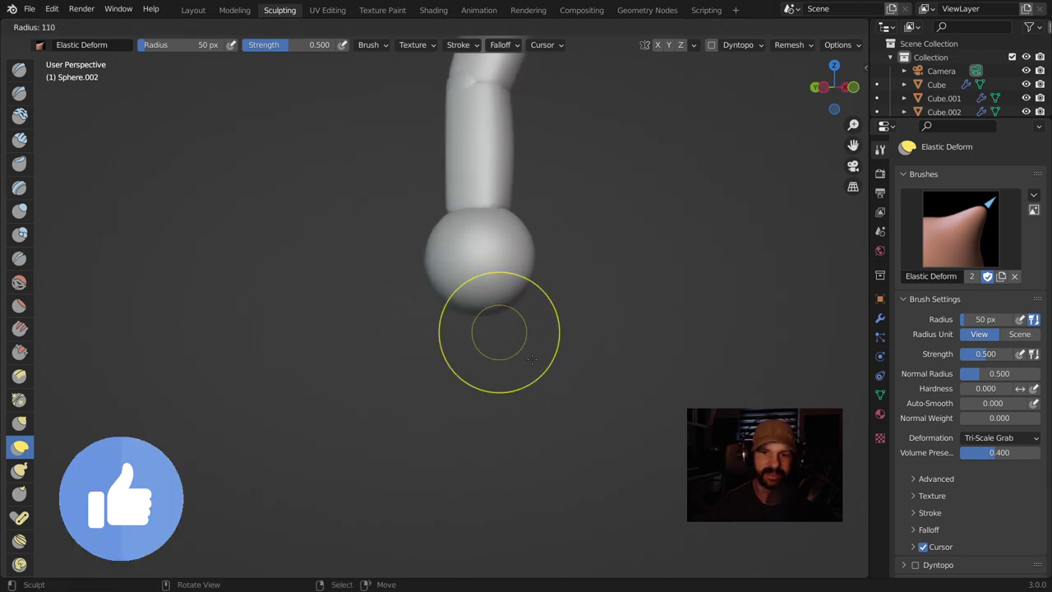
click(486, 320)
drag(486, 326, 481, 349)
mouse_move(481, 350)
middle_down()
mouse_move(474, 406)
mouse_move(635, 372)
middle_up()
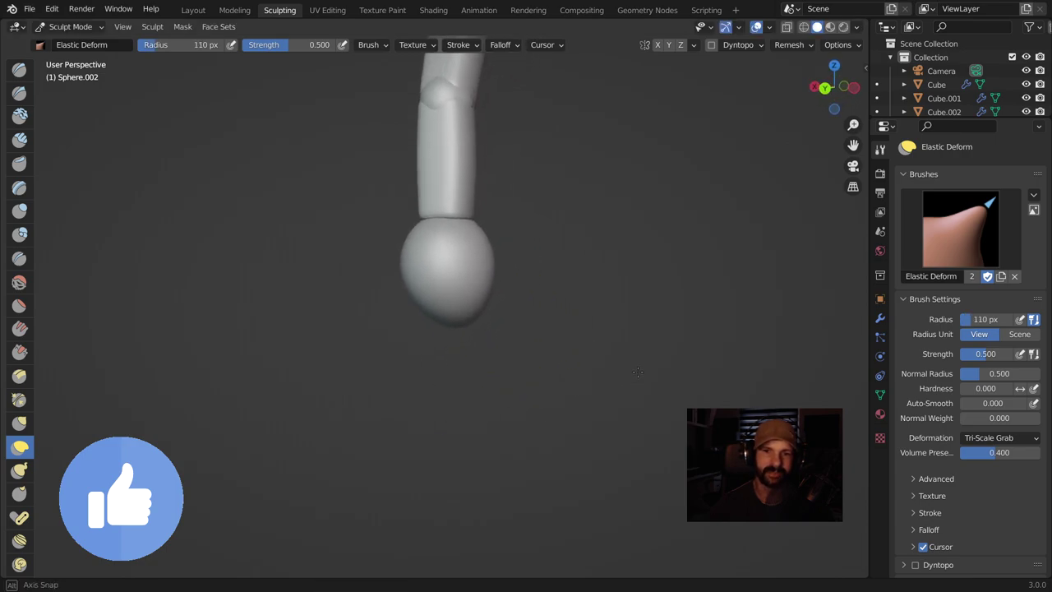
key(KP_1)
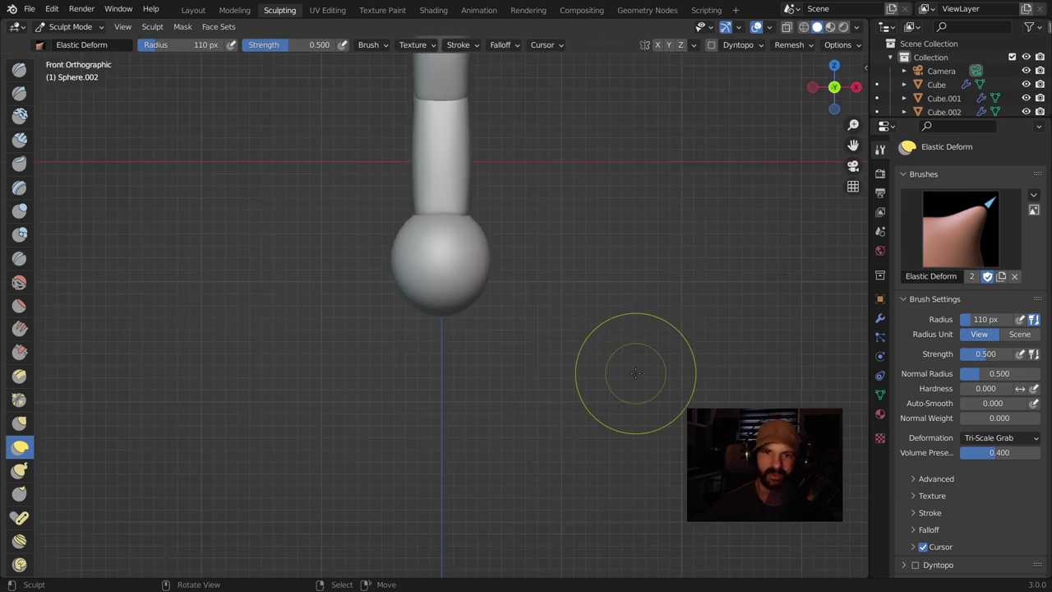
drag(425, 313, 436, 348)
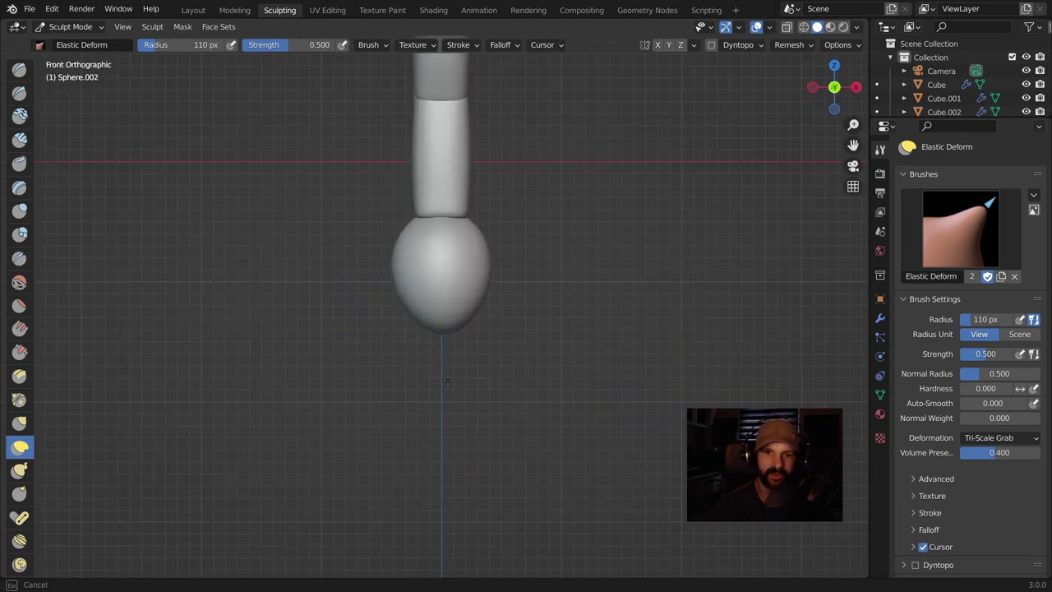
drag(447, 380, 445, 386)
key(KP_3)
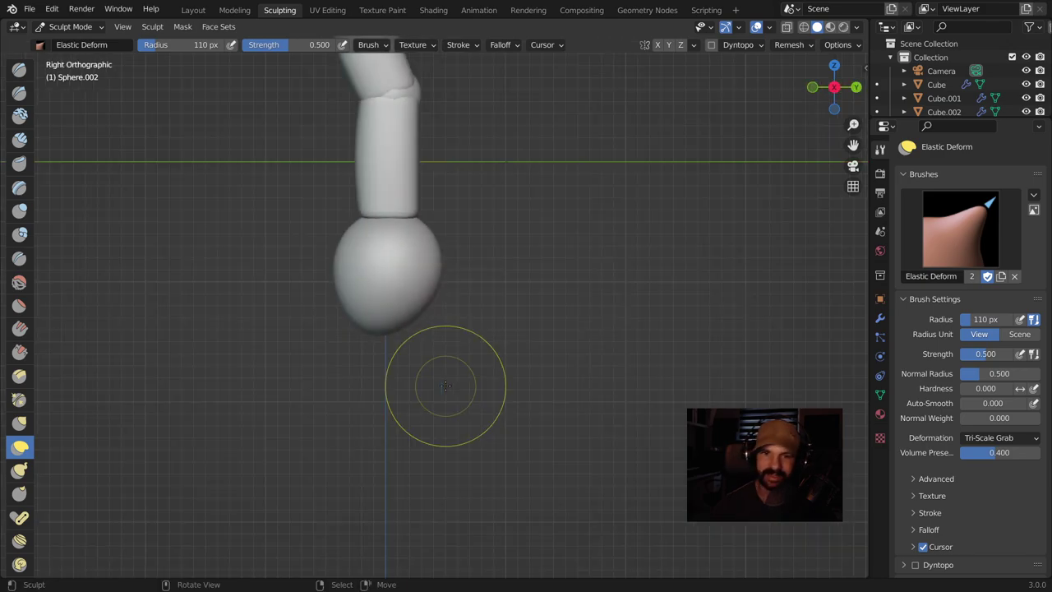
mouse_move(436, 265)
mouse_down()
mouse_move(441, 280)
mouse_move(411, 228)
mouse_move(450, 287)
mouse_move(419, 238)
mouse_up()
Flatten the bump on the upper finger joint, then return to Layout in Object Mode
mouse_move(374, 216)
middle_down()
mouse_move(482, 258)
mouse_move(160, 213)
mouse_move(871, 215)
middle_up()
scroll(473, 258, up, 3)
mouse_move(575, 206)
middle_down()
mouse_move(574, 286)
mouse_move(516, 317)
middle_up()
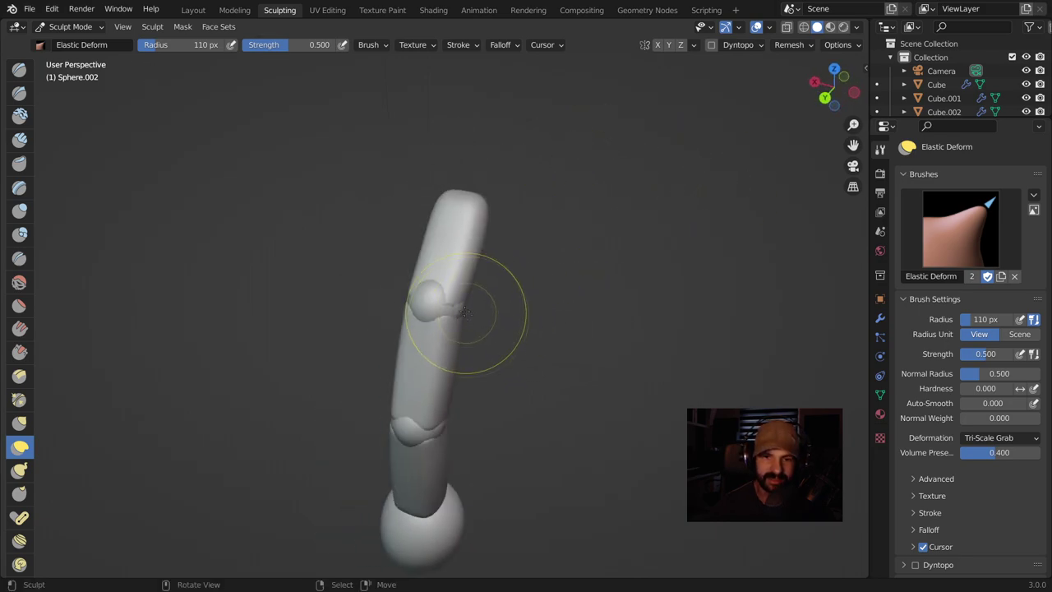
drag(461, 310, 458, 309)
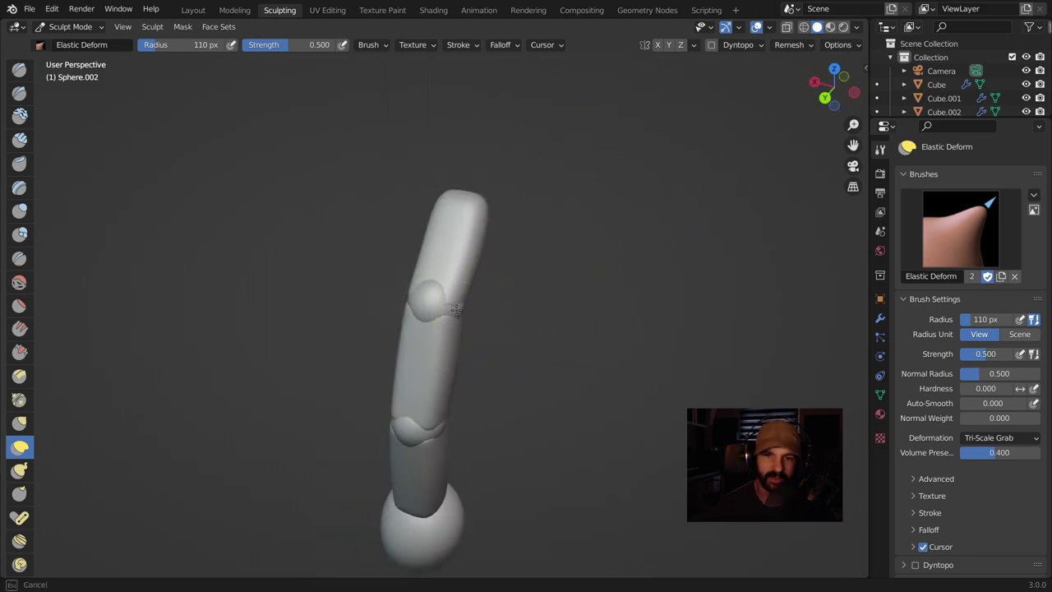
middle_drag(498, 343, 627, 385)
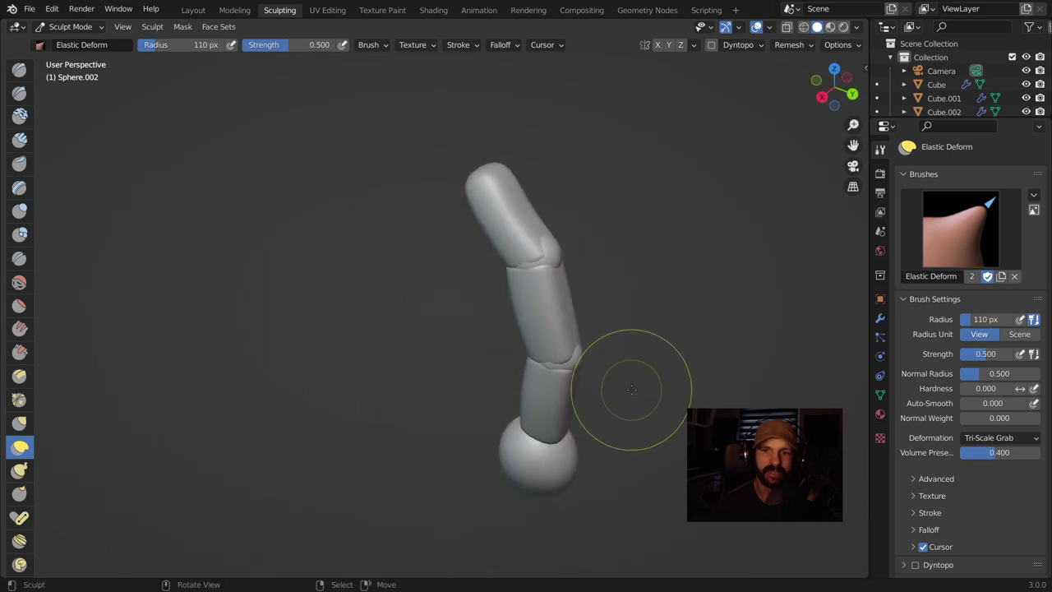
key(ctrl+Page_Up)
key(ctrl+Page_Up)
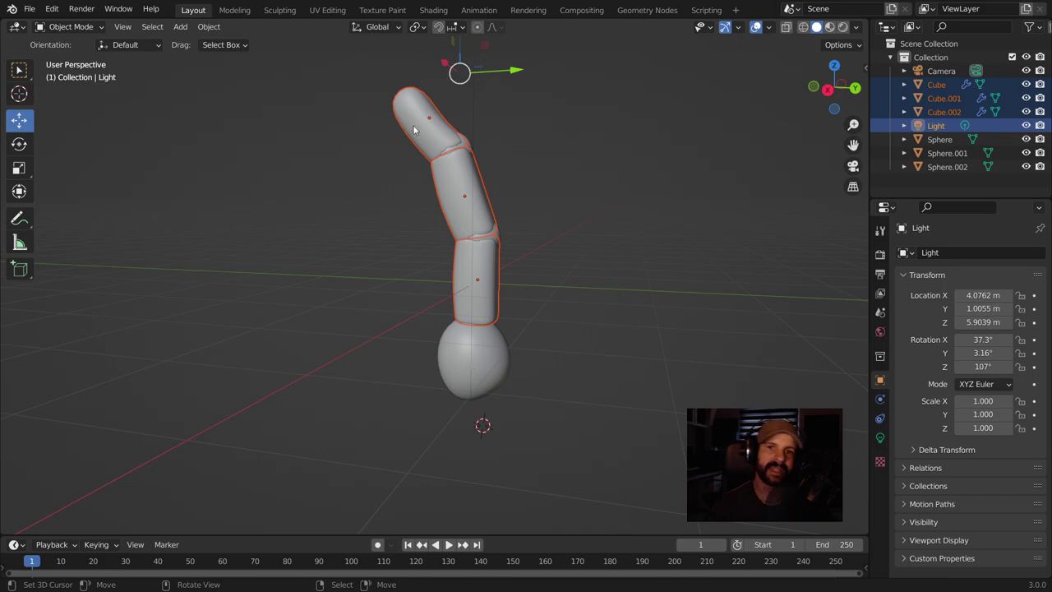
Select the finger segments and base sphere, then switch to the Sculpting workspace
shift+click(471, 357)
shift+click(472, 195)
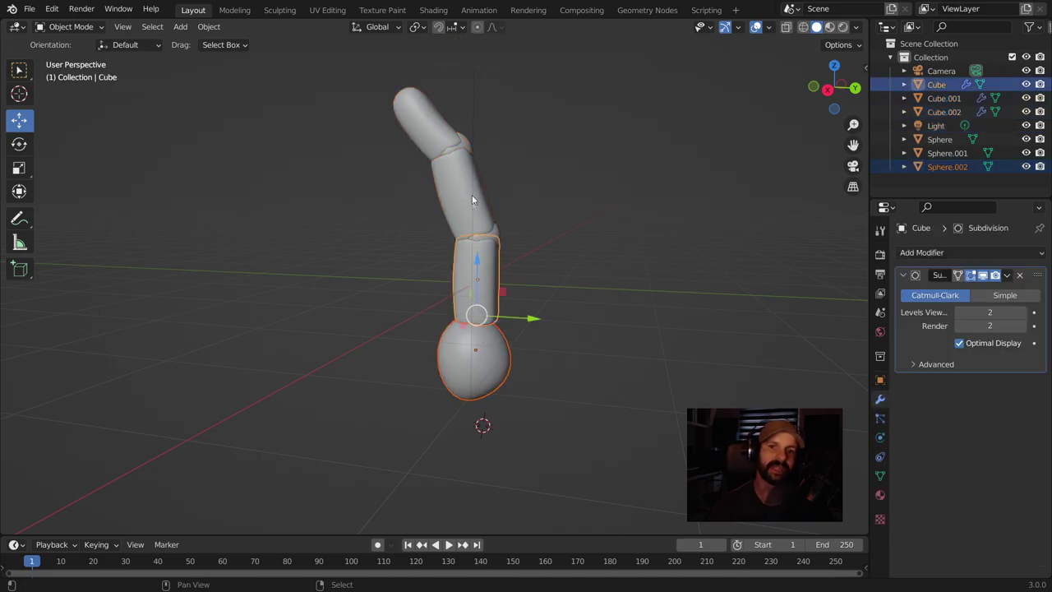
shift+click(457, 156)
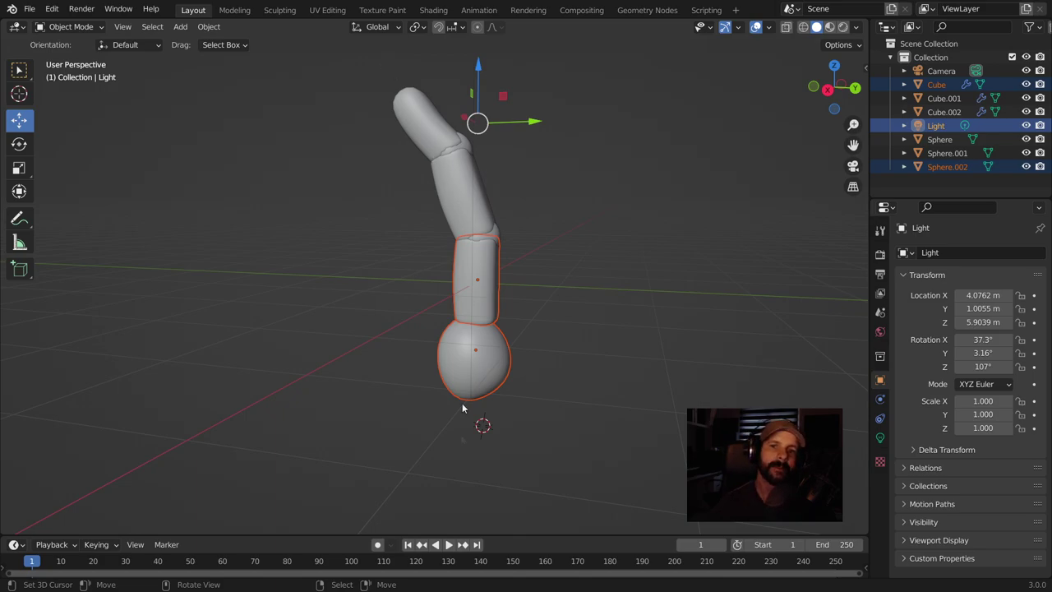
mouse_move(476, 165)
middle_down()
mouse_move(612, 273)
mouse_move(372, 103)
middle_up()
click(286, 9)
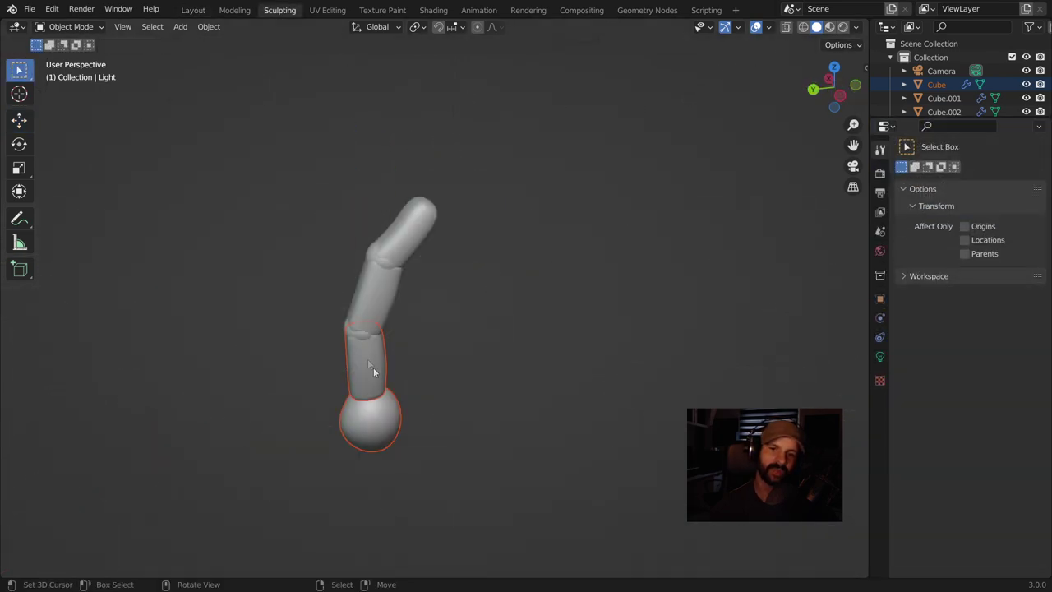
In Layout's Back orthographic view, add a 2 m plane aligned to the view
click(205, 11)
key(ctrl+KP_1)
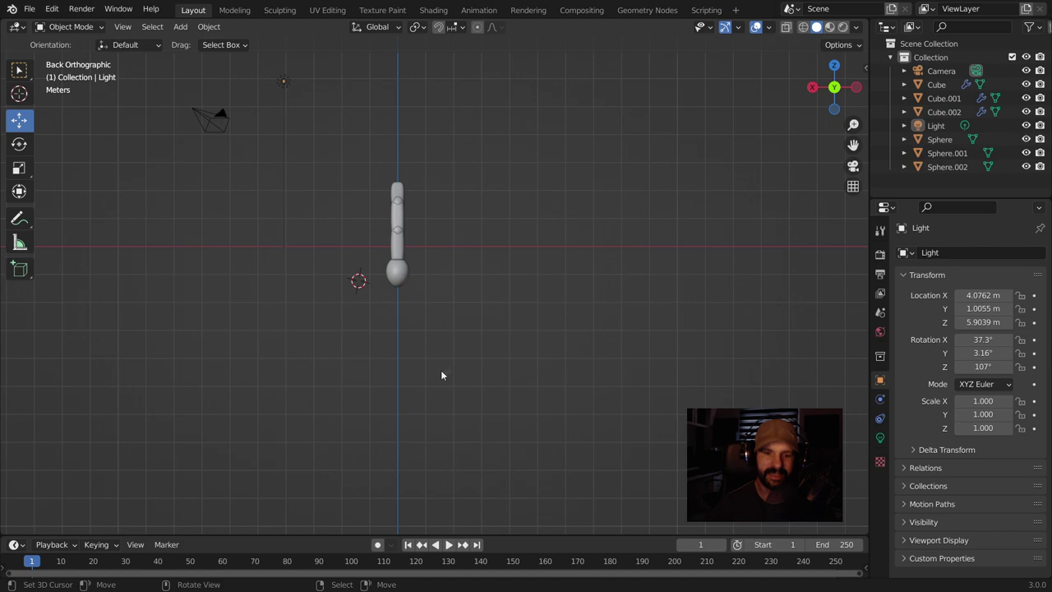
key(shift+a)
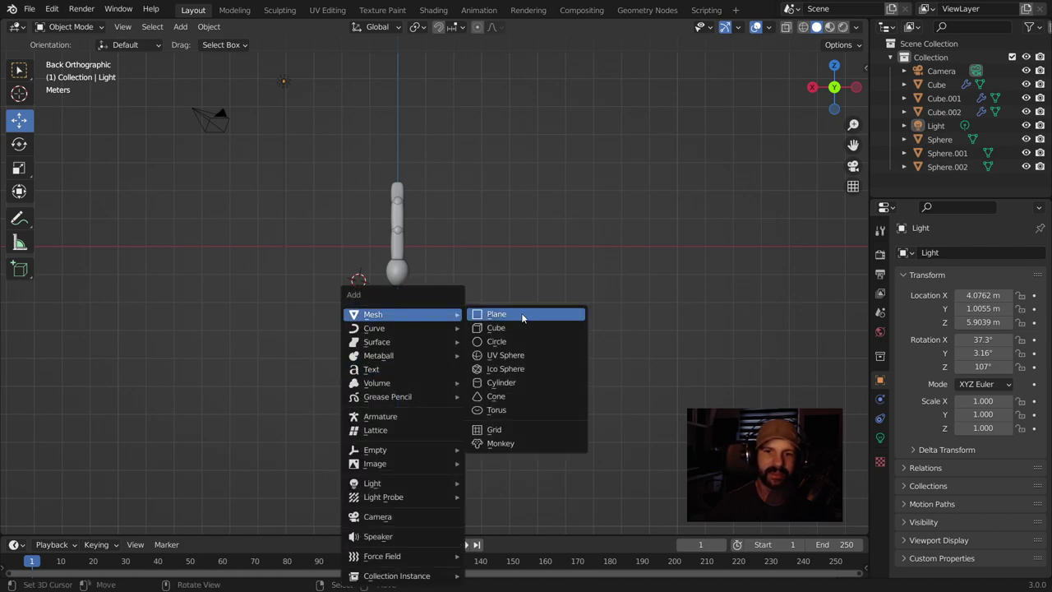
click(521, 314)
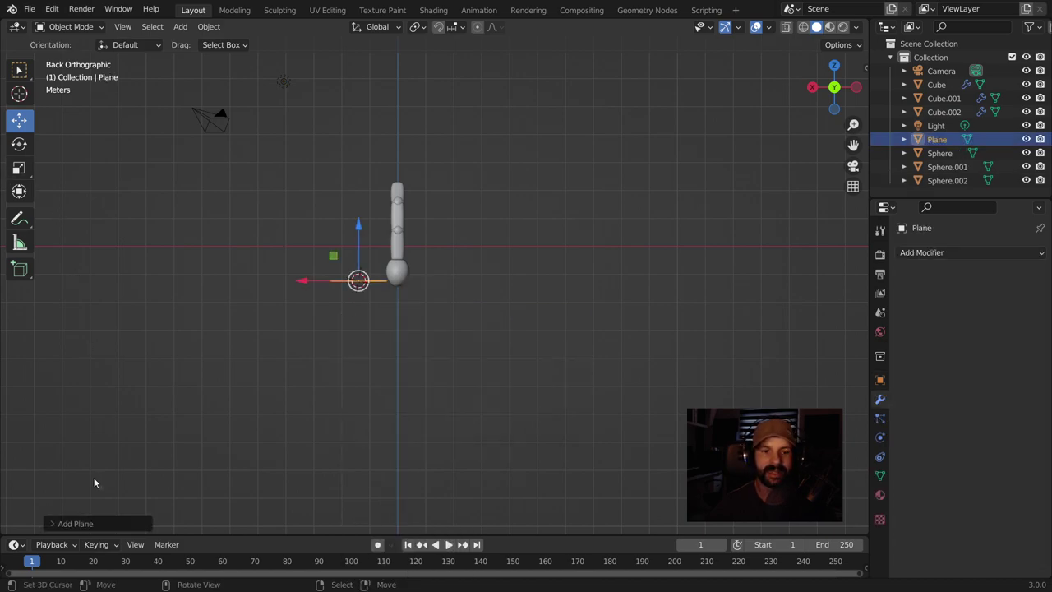
click(94, 523)
click(152, 434)
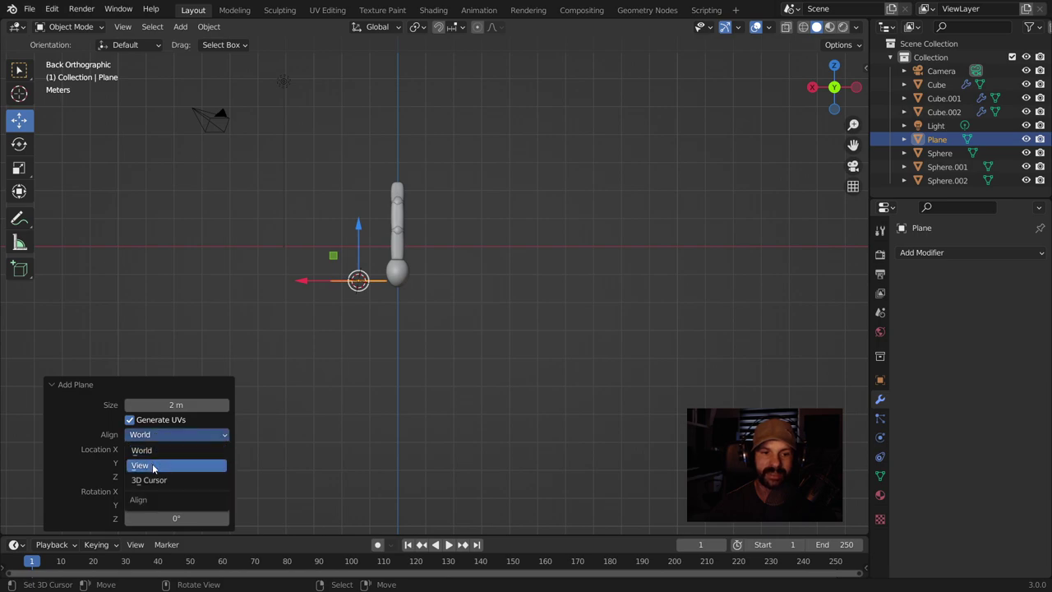
click(144, 463)
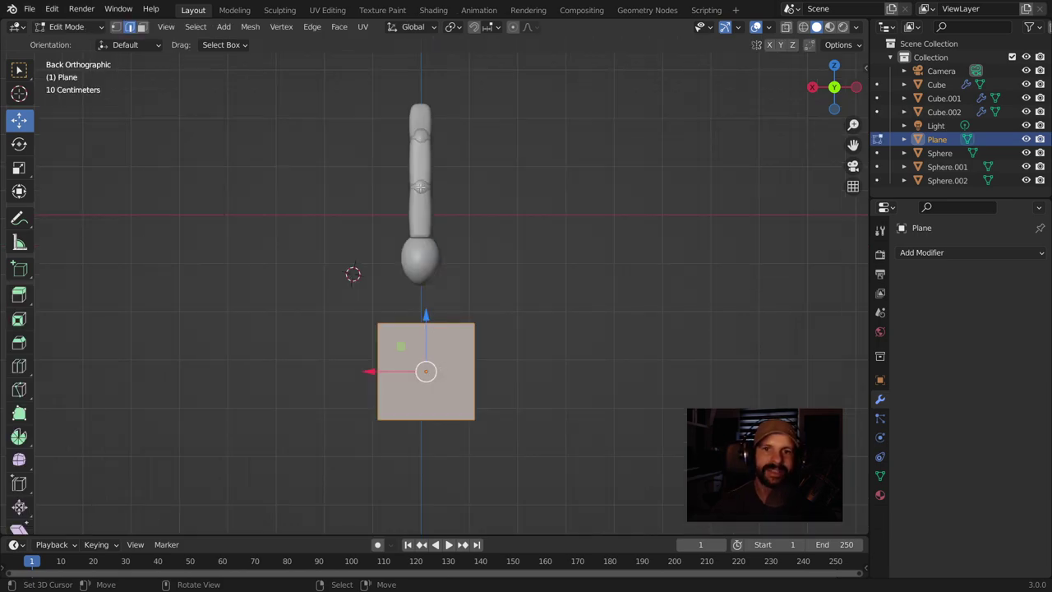
scroll(423, 293, up, 3)
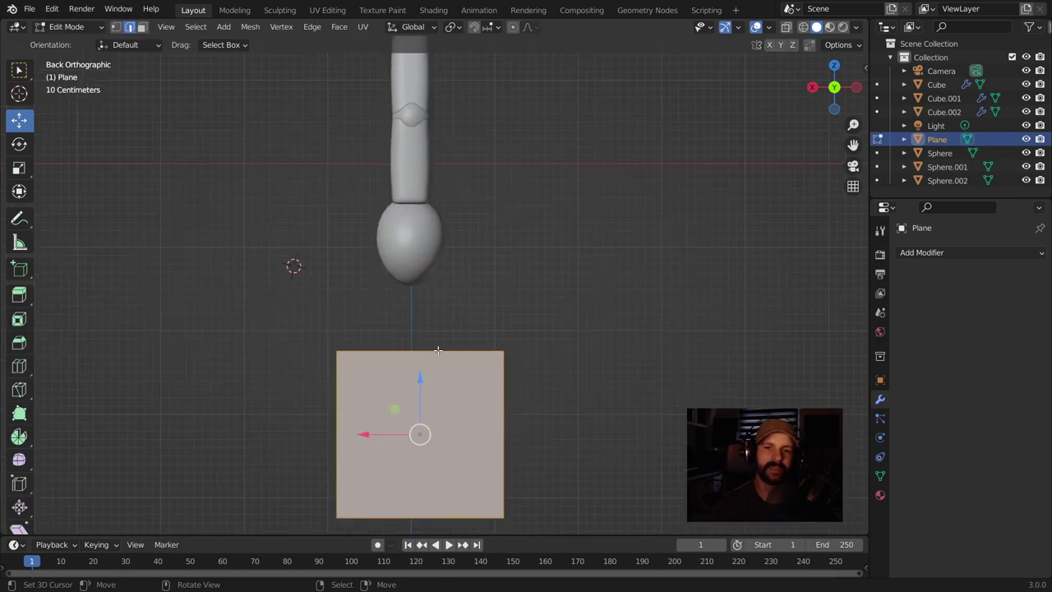
Cut one vertical edge loop through the plane's centre in Edit Mode
key(Tab)
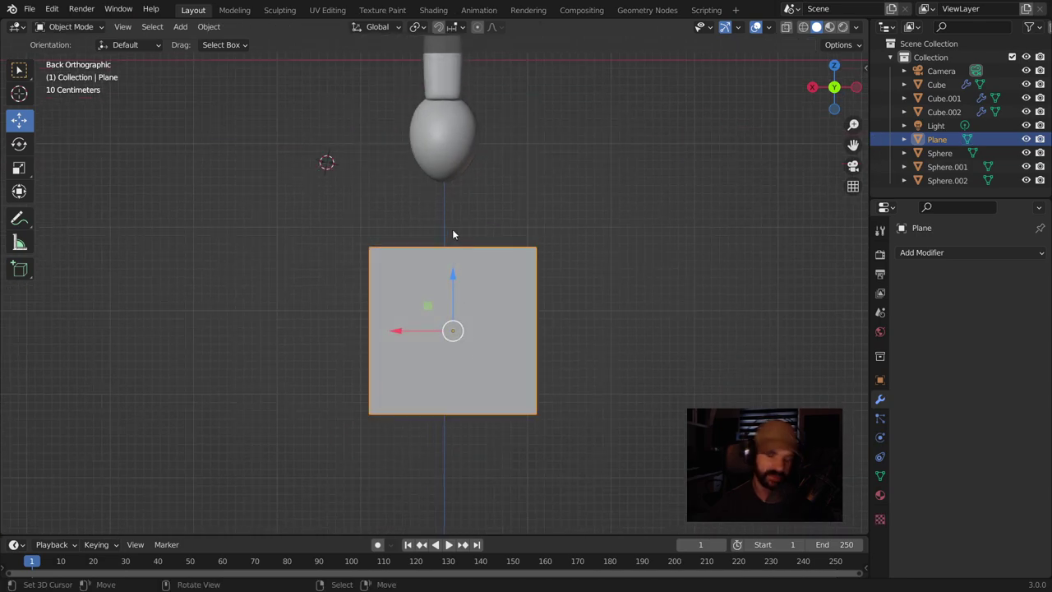
key(Tab)
key(ctrl+r)
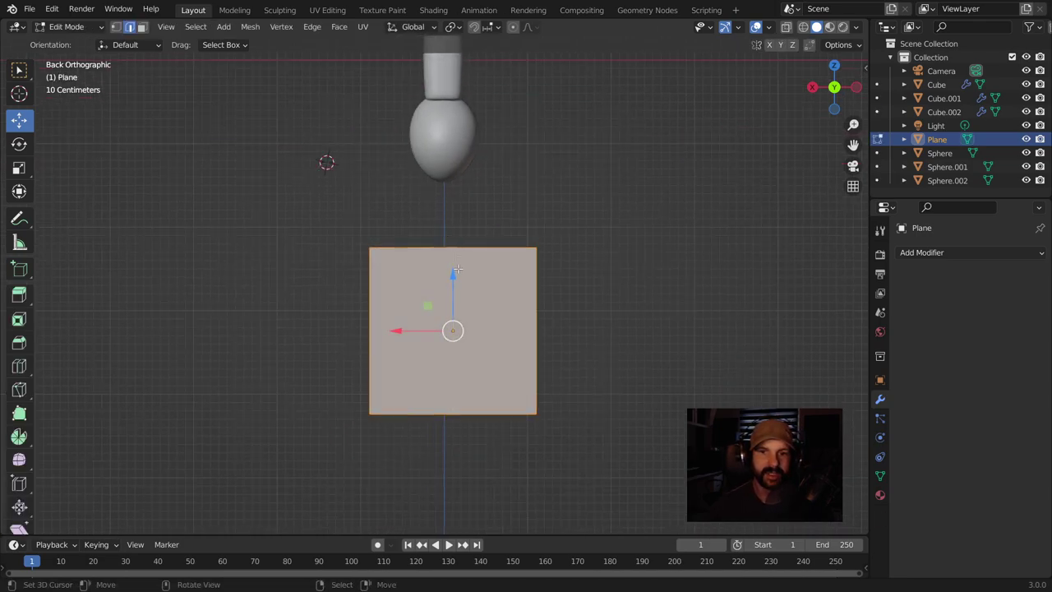
key(Escape)
key(ctrl+r)
click(463, 263)
Shift the middle edge loop along X and raise its top vertex into a peak
right_click(466, 280)
scroll(423, 364, up, 2)
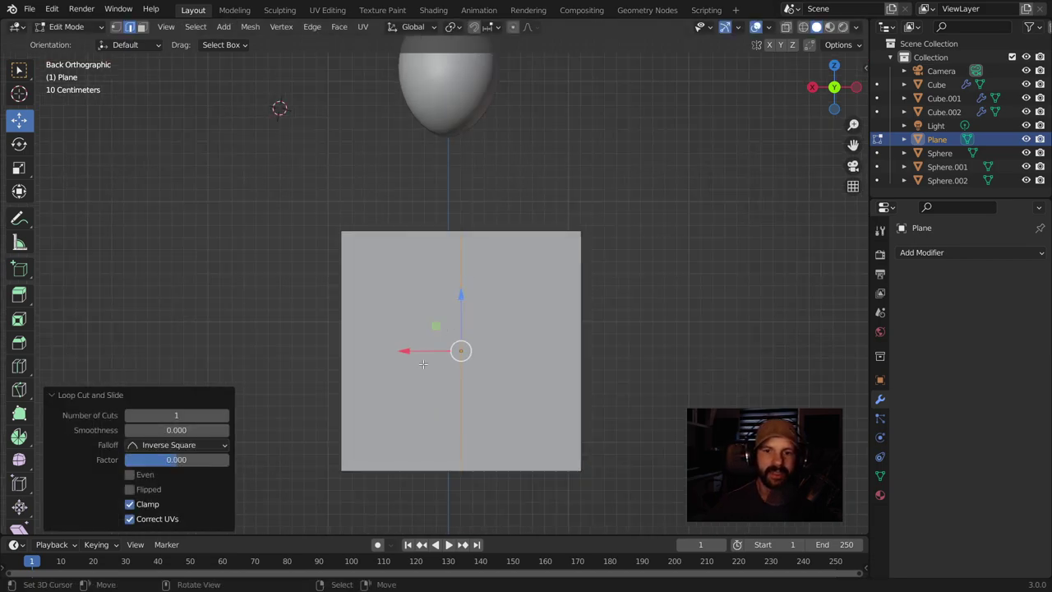
key(g)
key(x)
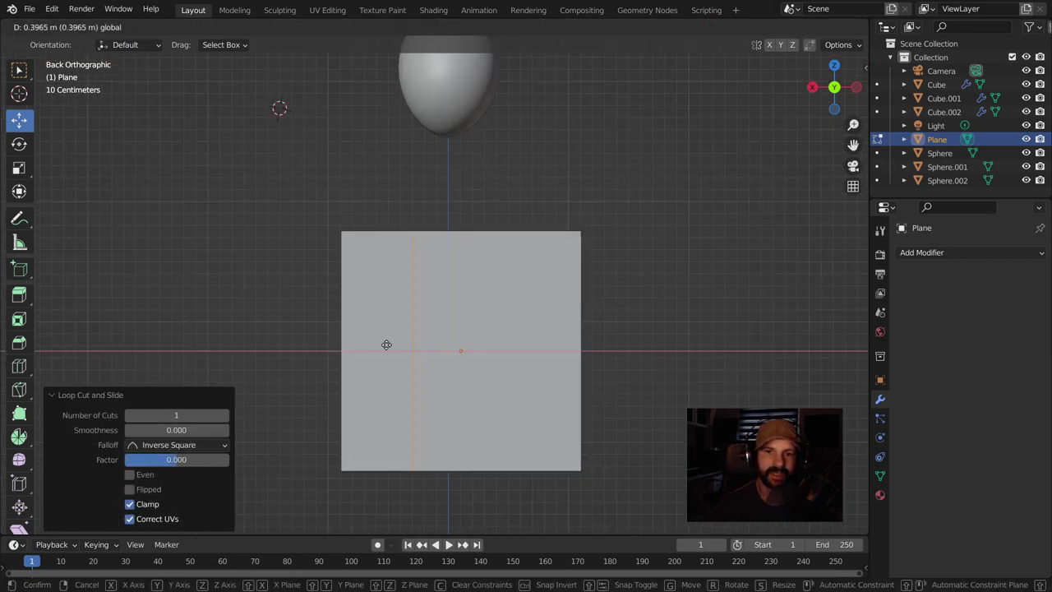
click(385, 344)
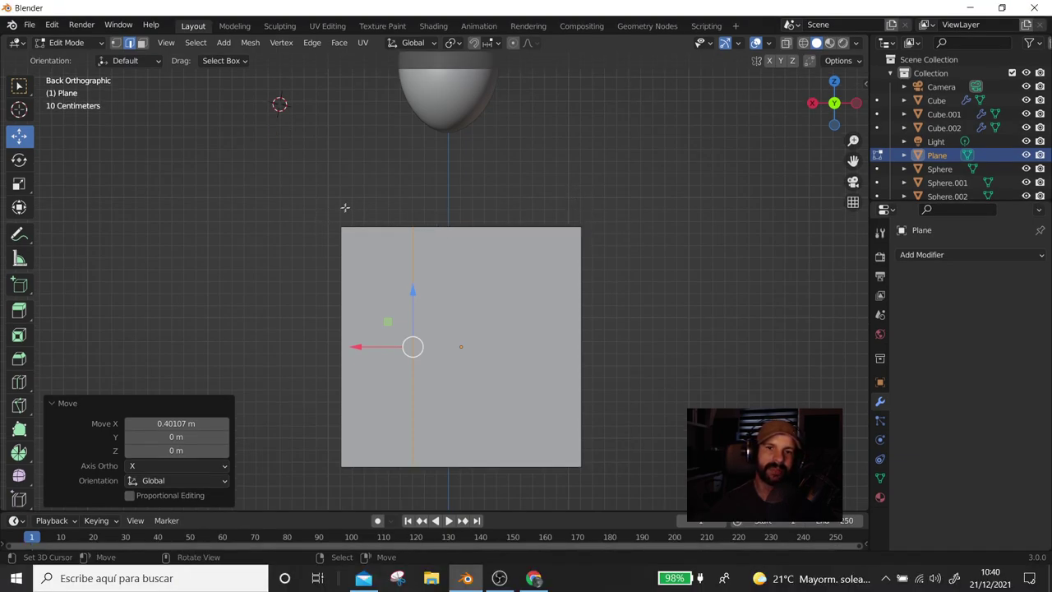
key(g)
key(x)
click(394, 349)
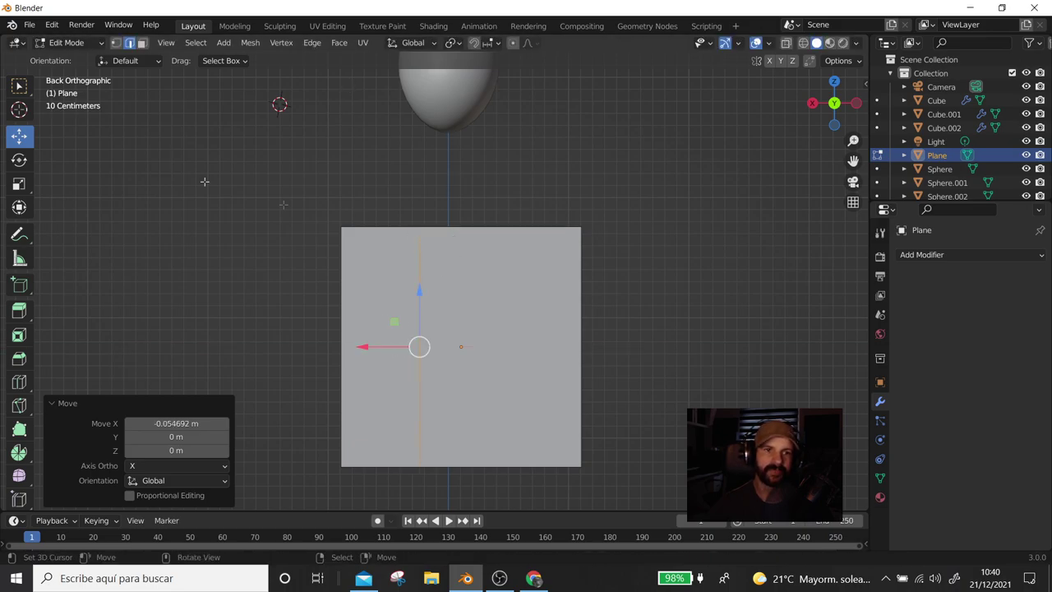
click(420, 240)
drag(416, 202, 417, 166)
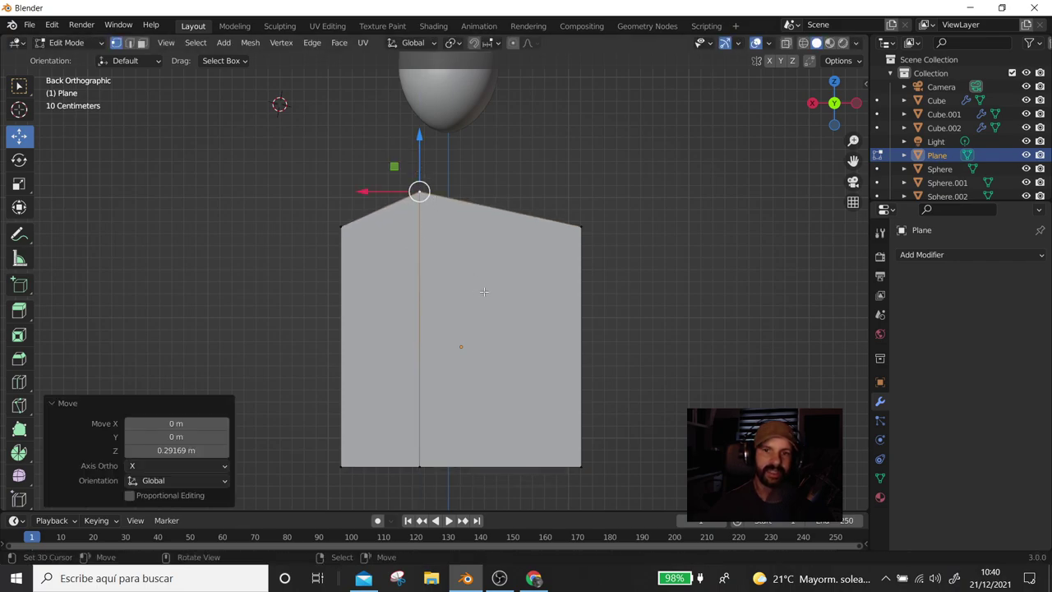
Cut a second vertical loop on the right and raise its top vertex slightly
key(ctrl+r)
click(504, 243)
click(509, 221)
click(500, 209)
key(g)
key(z)
click(589, 237)
Lower the right top corner and nudge the middle top vertex sideways
click(582, 227)
key(g)
key(z)
click(552, 210)
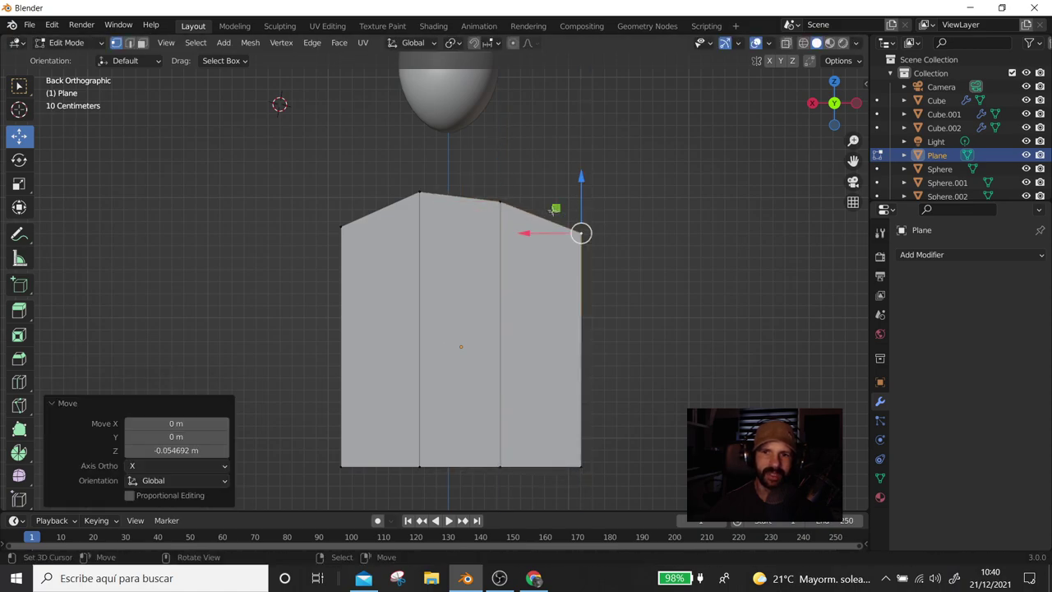
click(500, 201)
key(g)
key(x)
click(509, 212)
scroll(362, 287, down, 3)
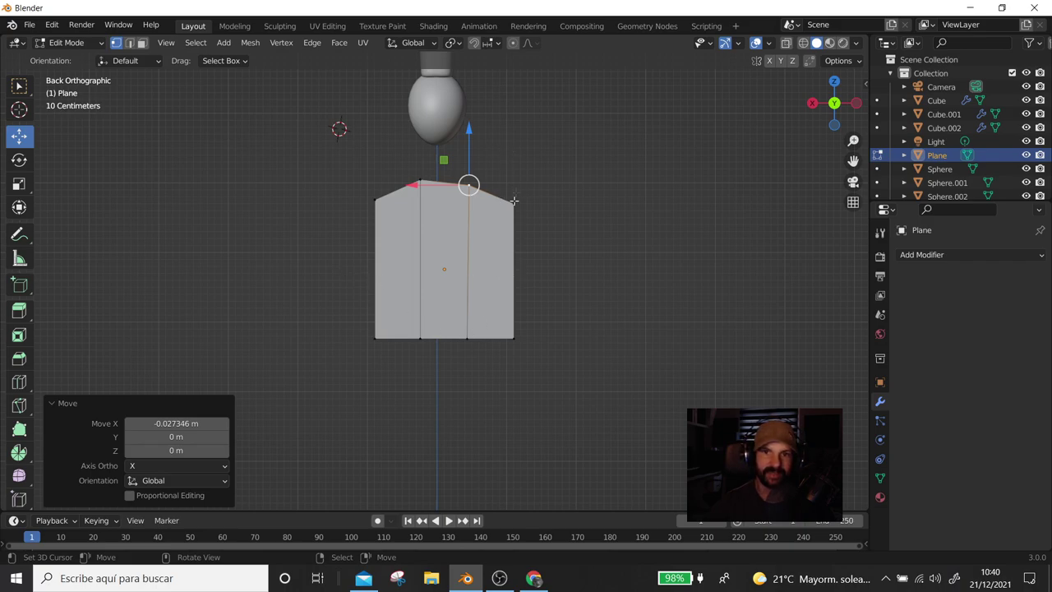
Scale the whole palm mesh 1.394×, raise and shift it under the finger, then exit Edit Mode
key(a)
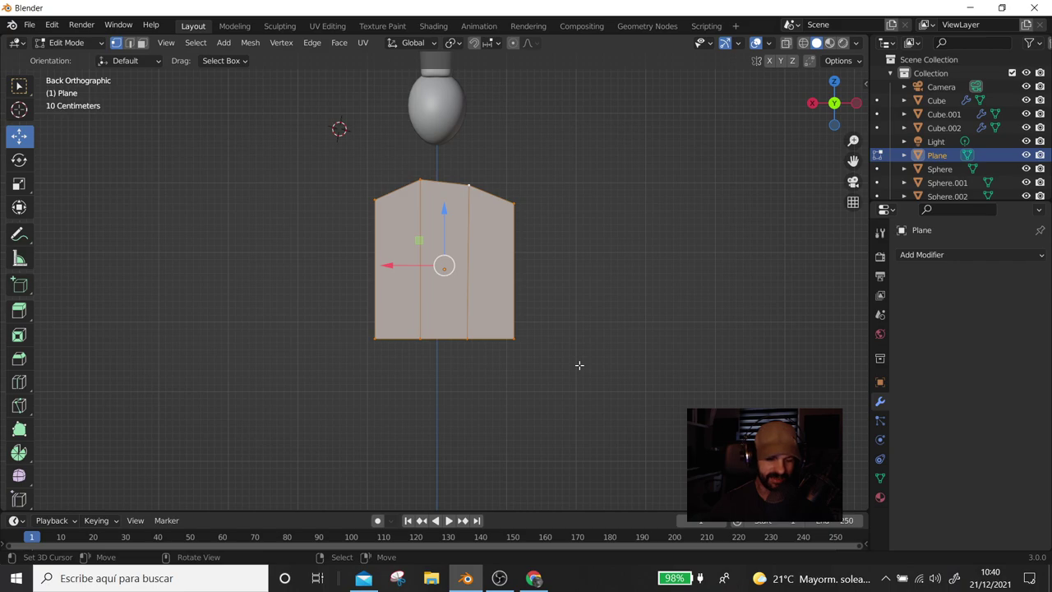
key(s)
click(630, 409)
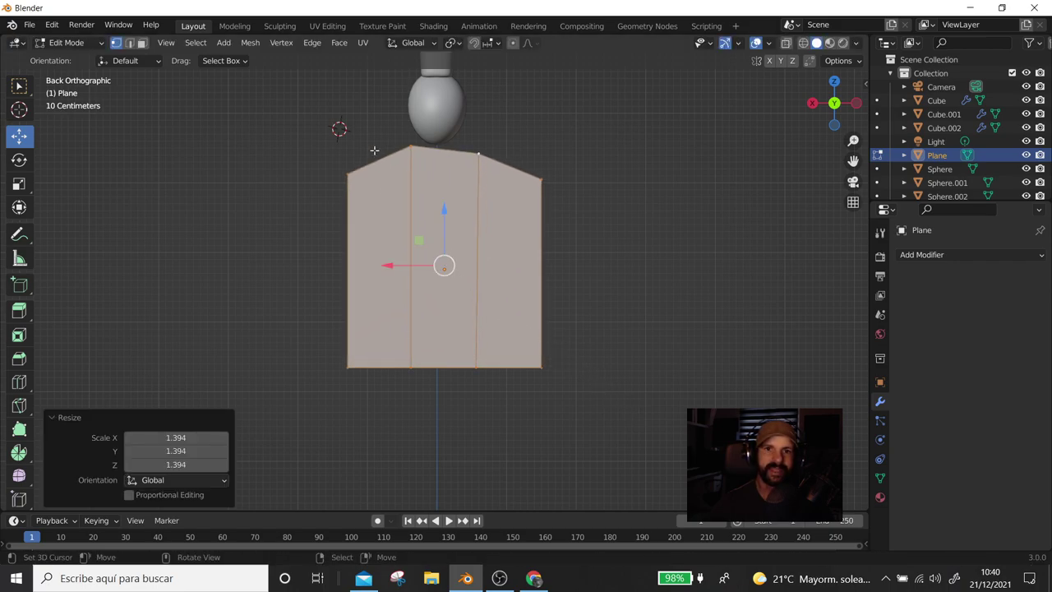
drag(444, 230, 444, 171)
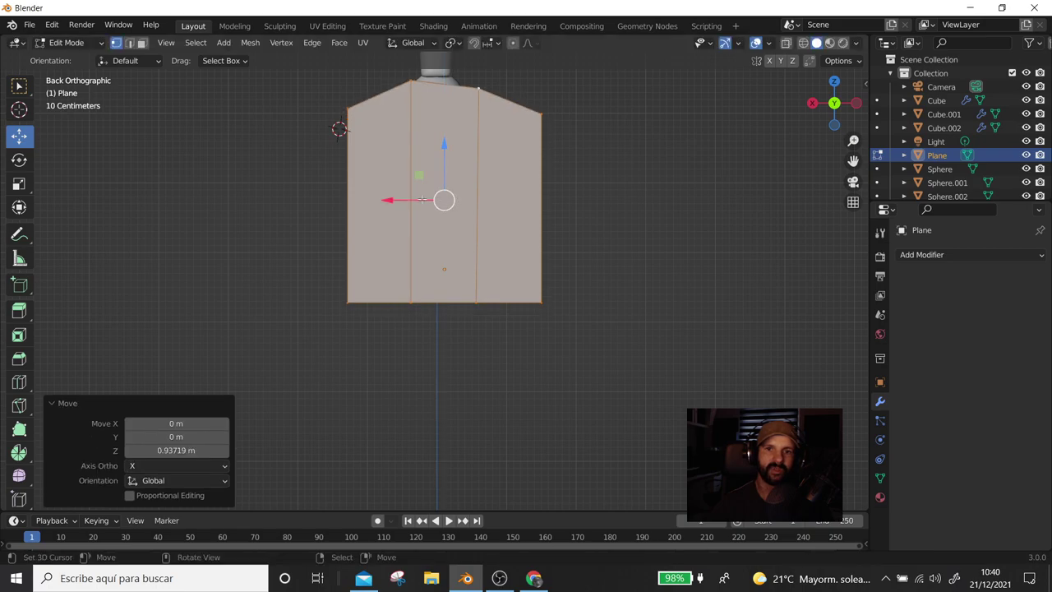
drag(393, 200, 439, 201)
click(441, 201)
scroll(452, 247, down, 1)
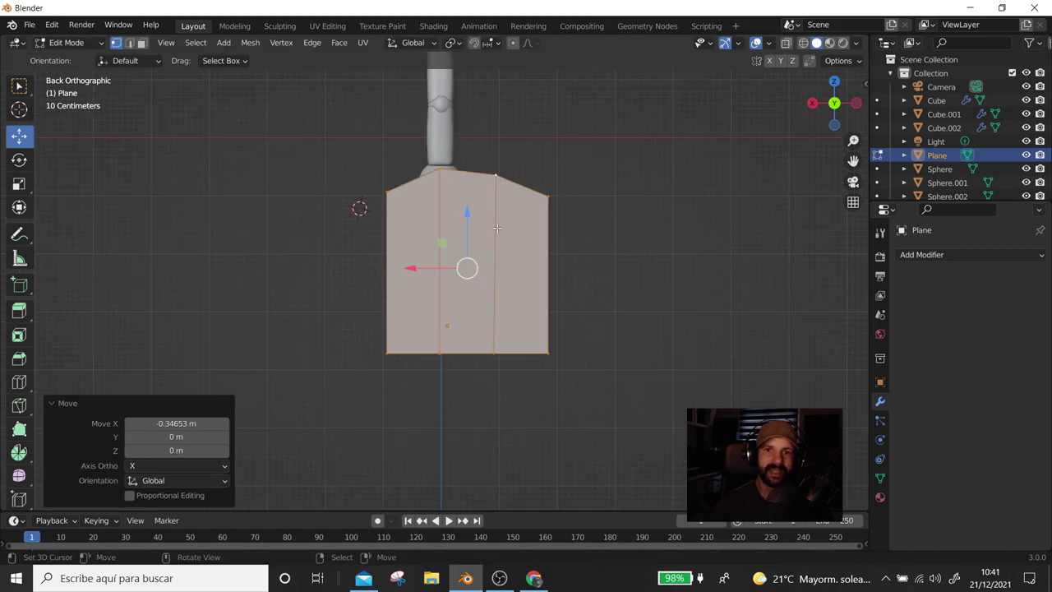
shift+middle_drag(493, 226, 493, 308)
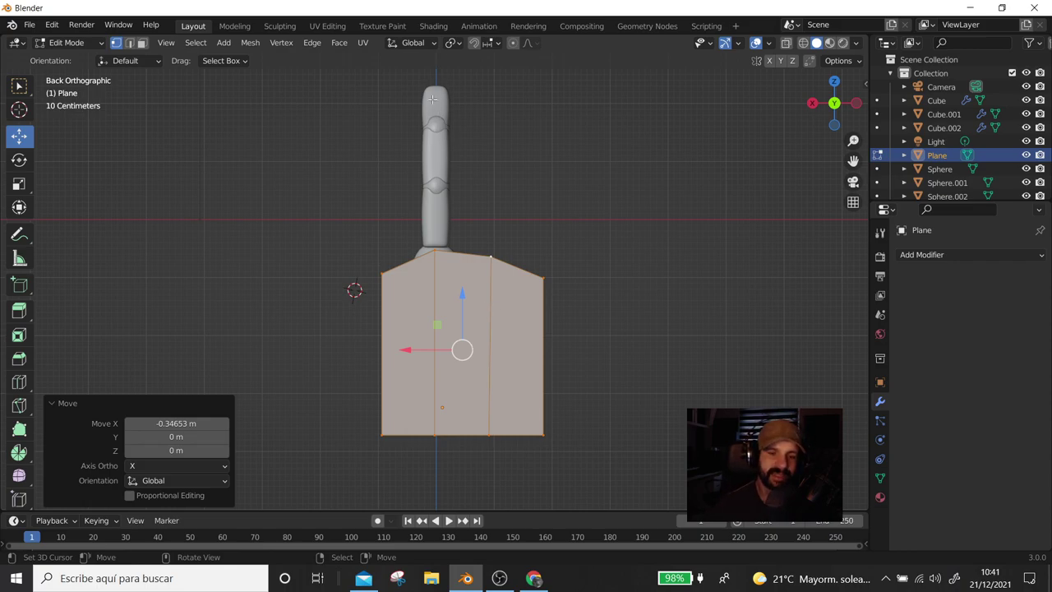
key(Tab)
scroll(434, 138, down, 2)
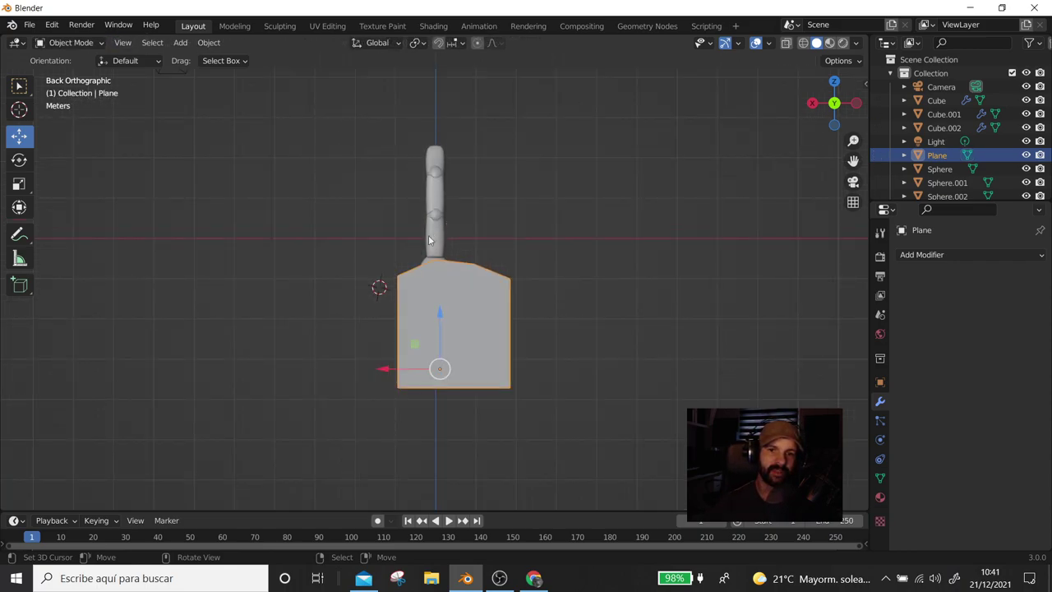
Raise the palm plane with the move gizmo so its top edge sits under the knuckle sphere
drag(440, 313, 440, 198)
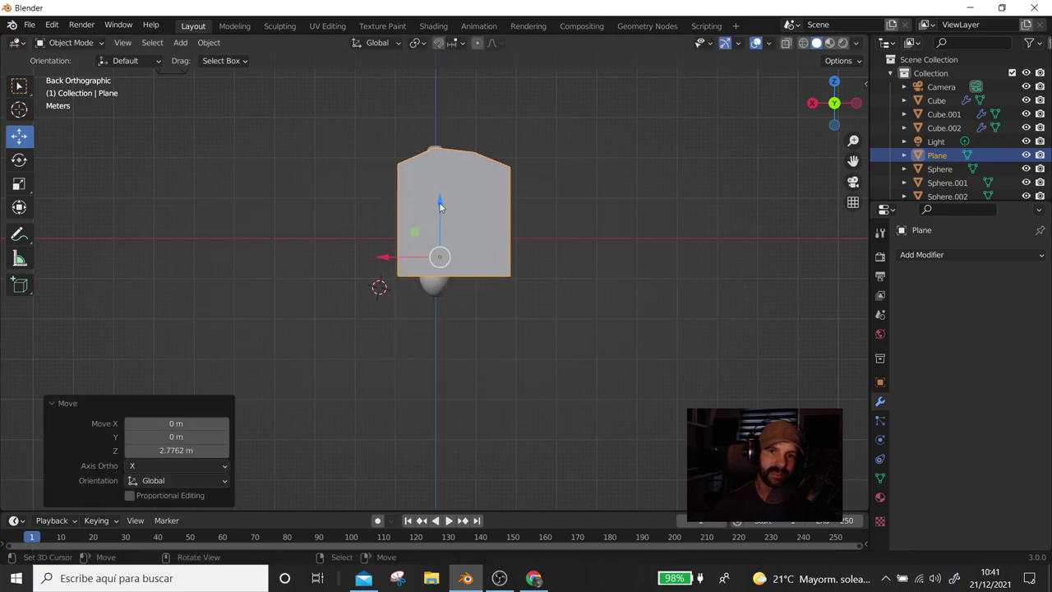
middle_drag(443, 247, 554, 206)
drag(530, 260, 463, 246)
drag(416, 202, 422, 188)
middle_drag(422, 188, 378, 261)
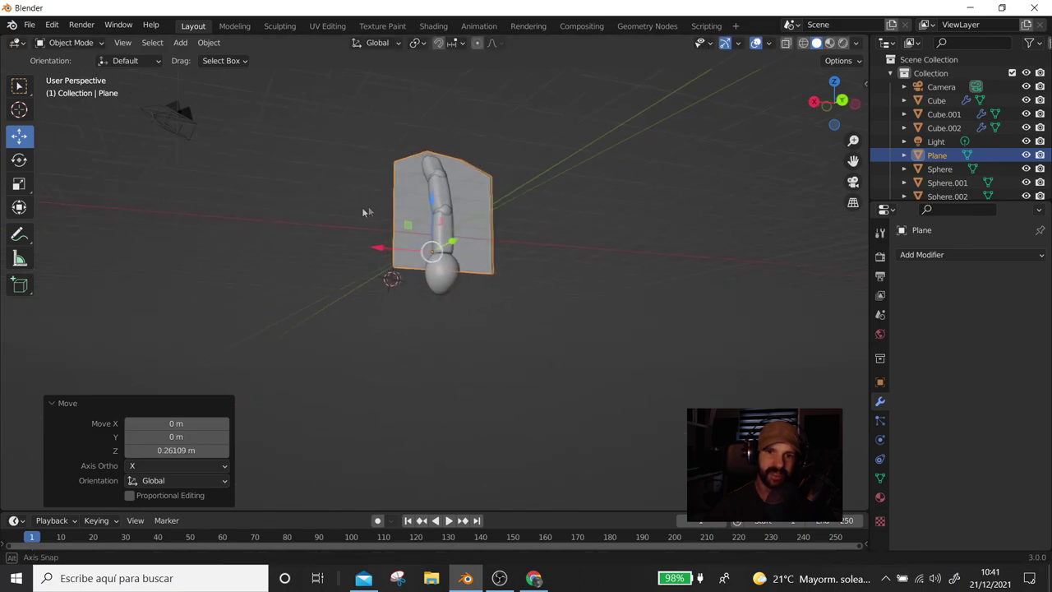
Check the plane's placement in the right-side and front orthographic views, then enter Edit Mode
mouse_move(446, 266)
middle_down()
mouse_move(517, 195)
mouse_move(397, 109)
middle_up()
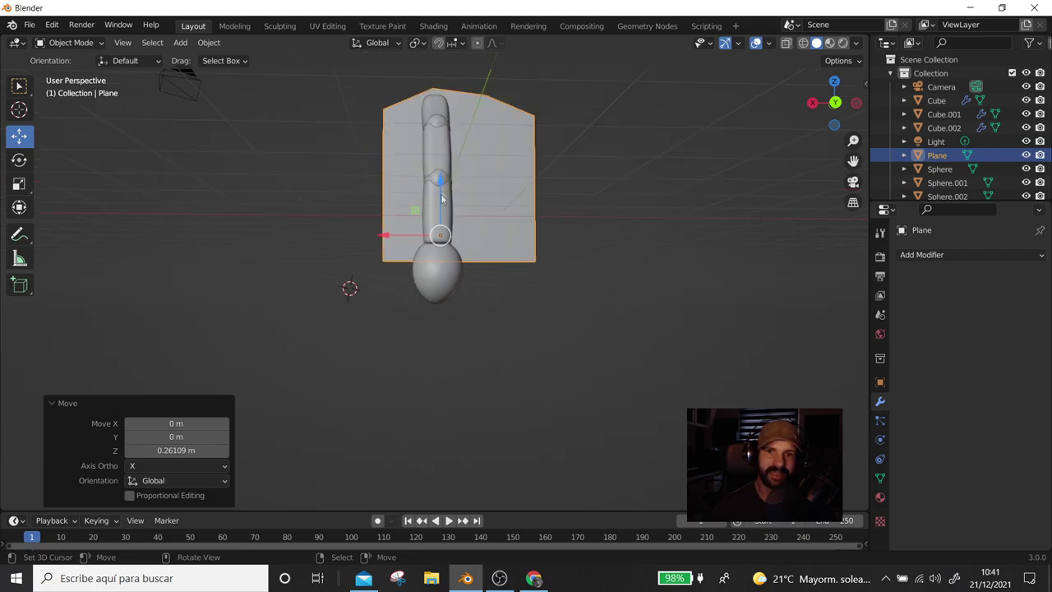
mouse_move(485, 267)
middle_down()
mouse_move(311, 275)
mouse_move(322, 293)
mouse_move(335, 293)
mouse_move(408, 188)
mouse_move(535, 238)
middle_up()
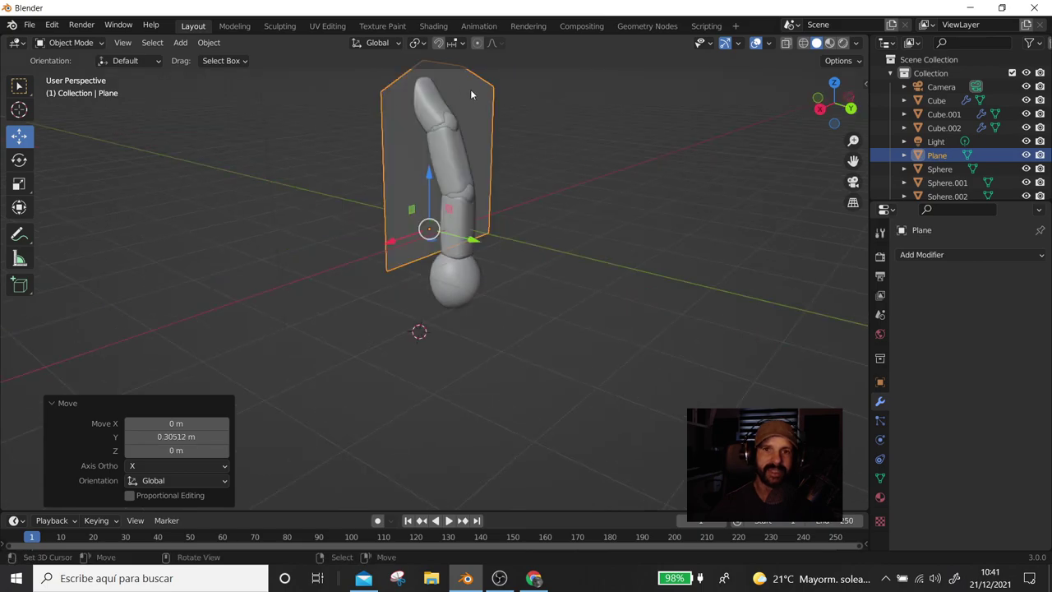
shift+middle_drag(441, 104, 436, 152)
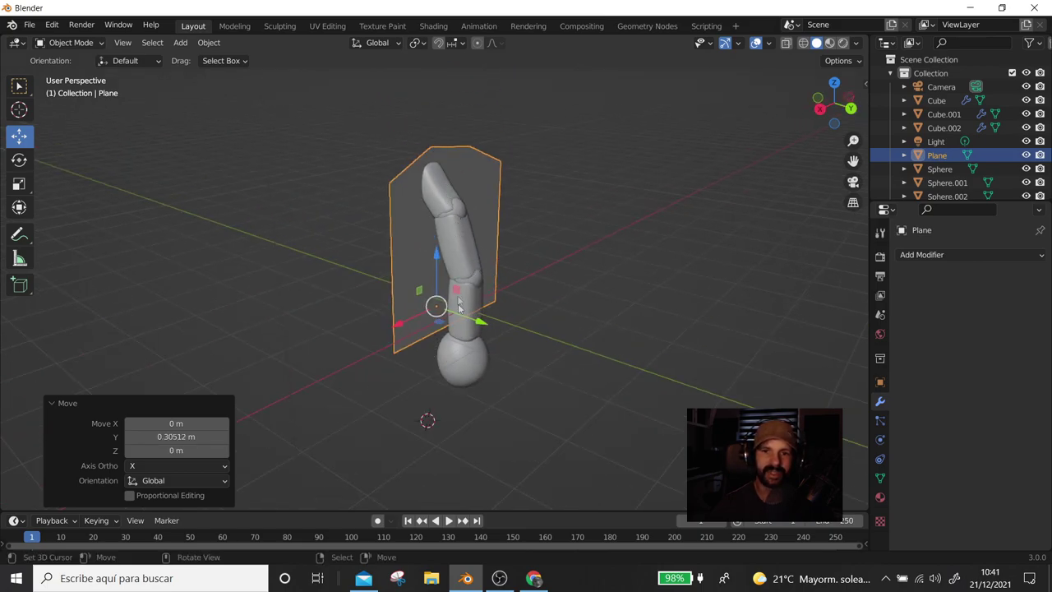
key(KP_3)
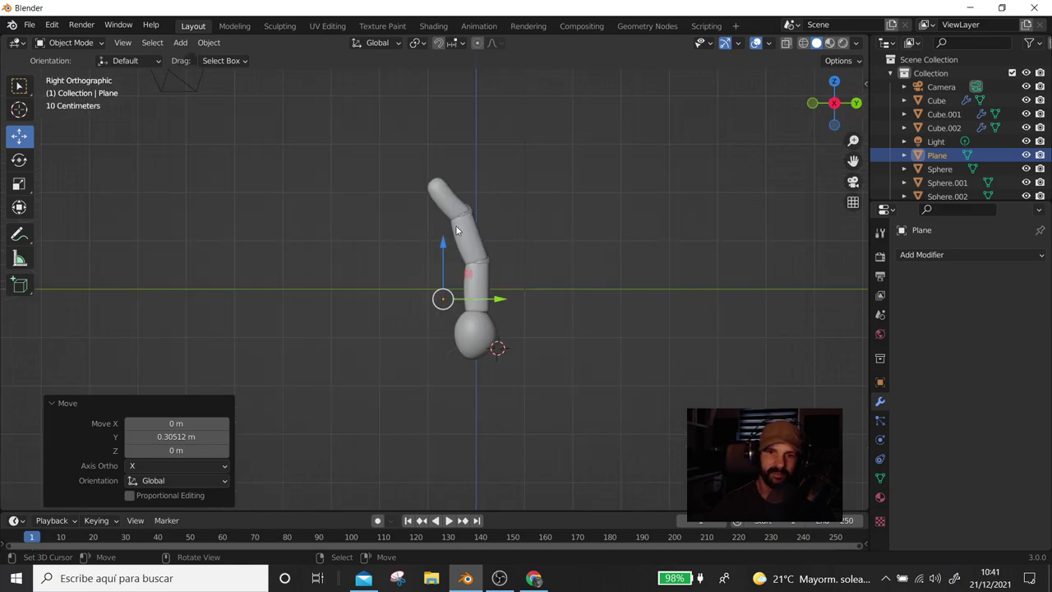
key(KP_1)
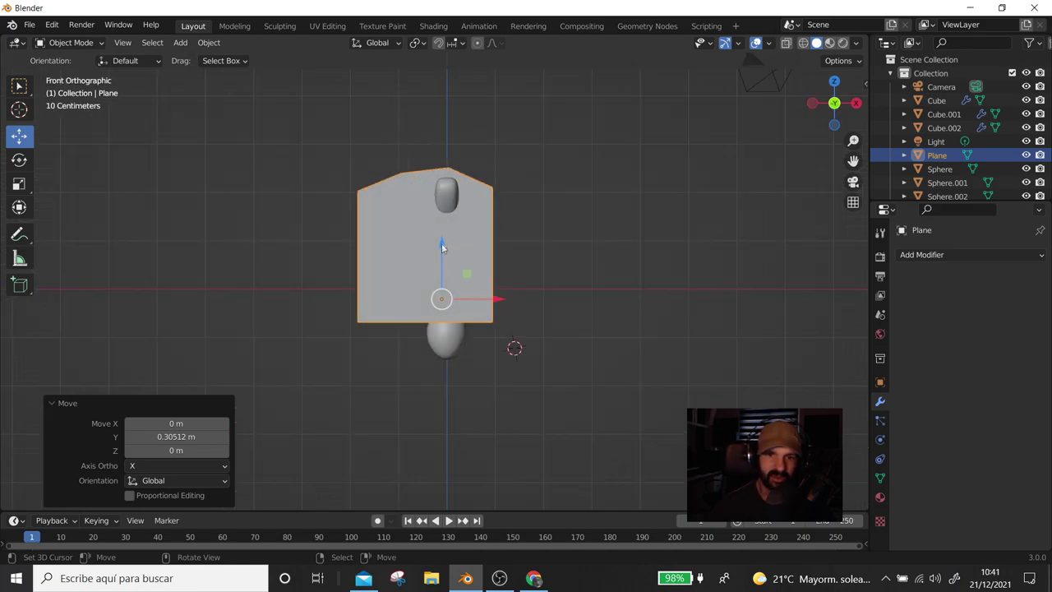
middle_drag(447, 244, 486, 313)
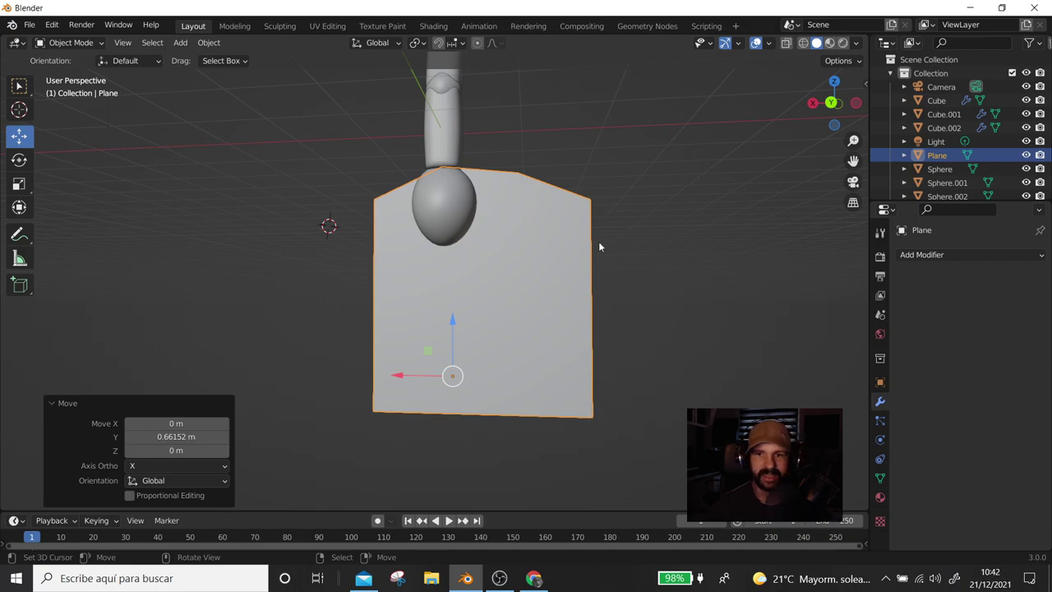
key(Tab)
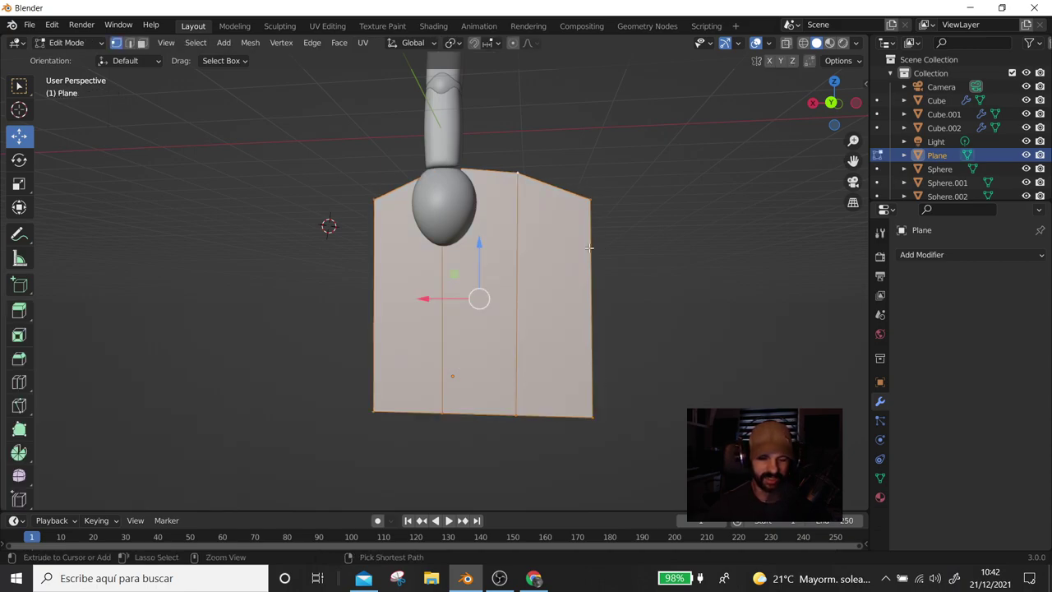
Add a horizontal loop cut across the palm and nudge its right-edge vertex along X
key(ctrl+t)
key(ctrl+z)
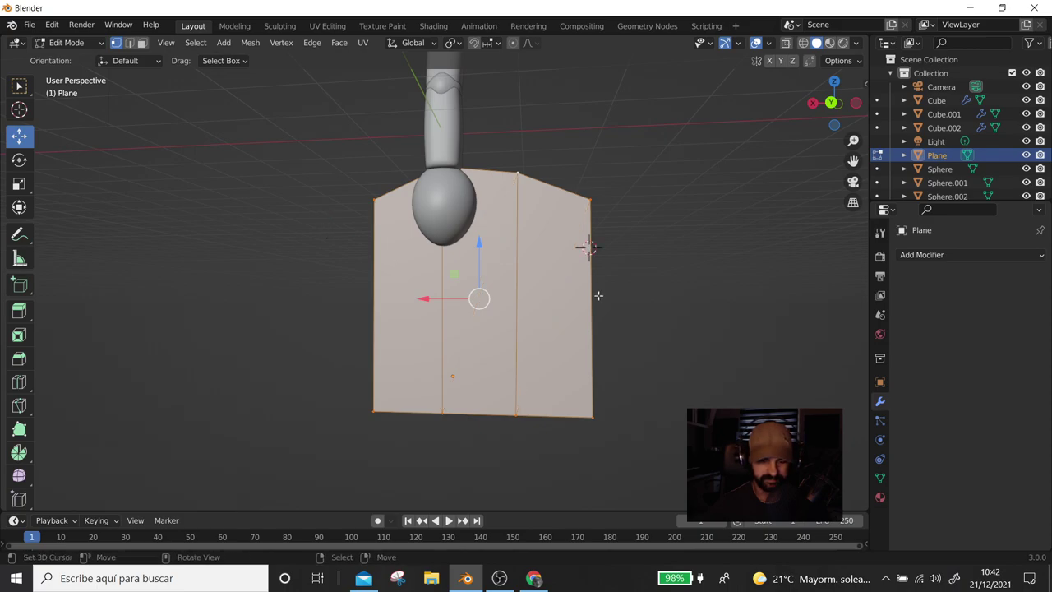
key(ctrl+r)
click(588, 247)
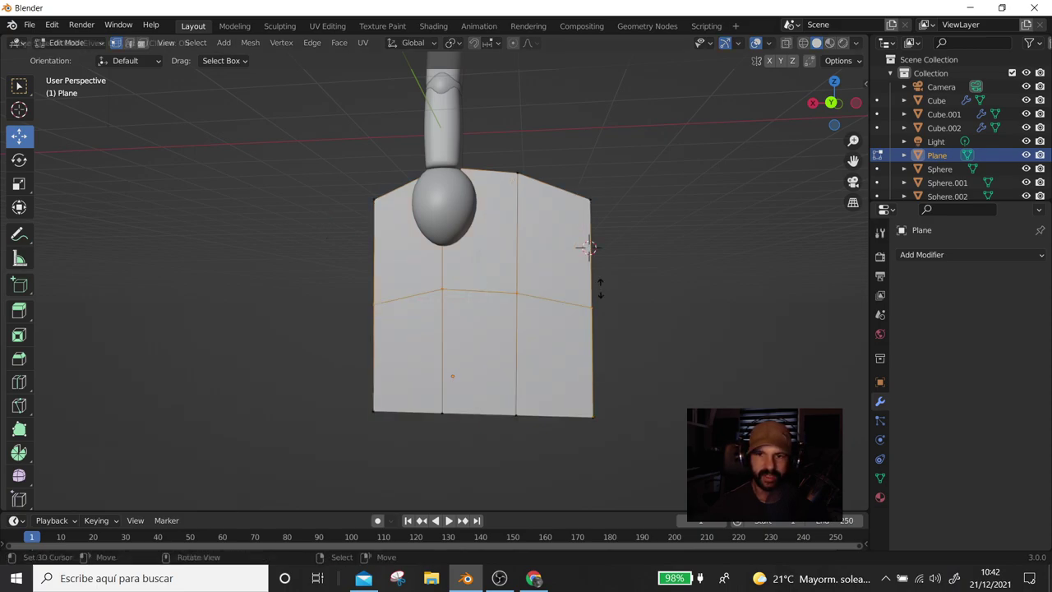
click(587, 247)
click(590, 250)
drag(549, 252, 544, 254)
Add a second horizontal loop cut, push its right-edge vertex along X, and leave Edit Mode
key(ctrl+r)
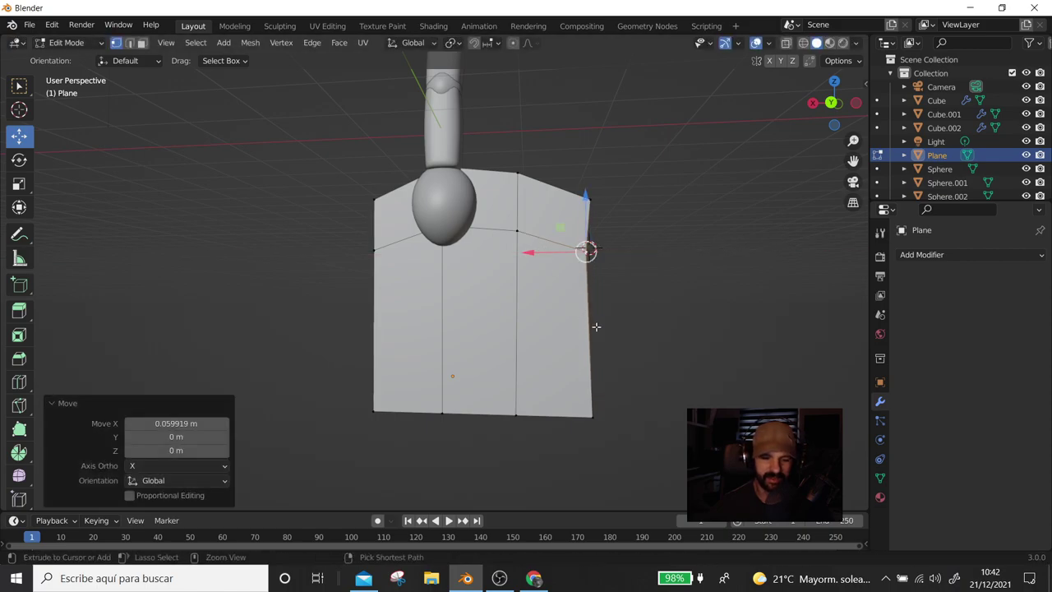
click(594, 329)
click(595, 329)
click(590, 332)
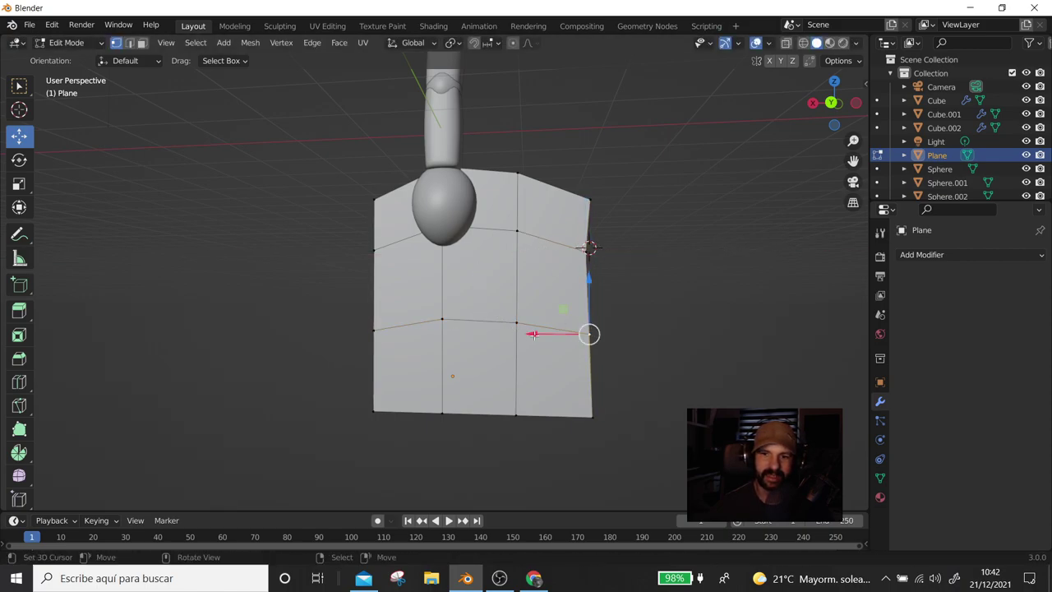
drag(531, 334, 544, 334)
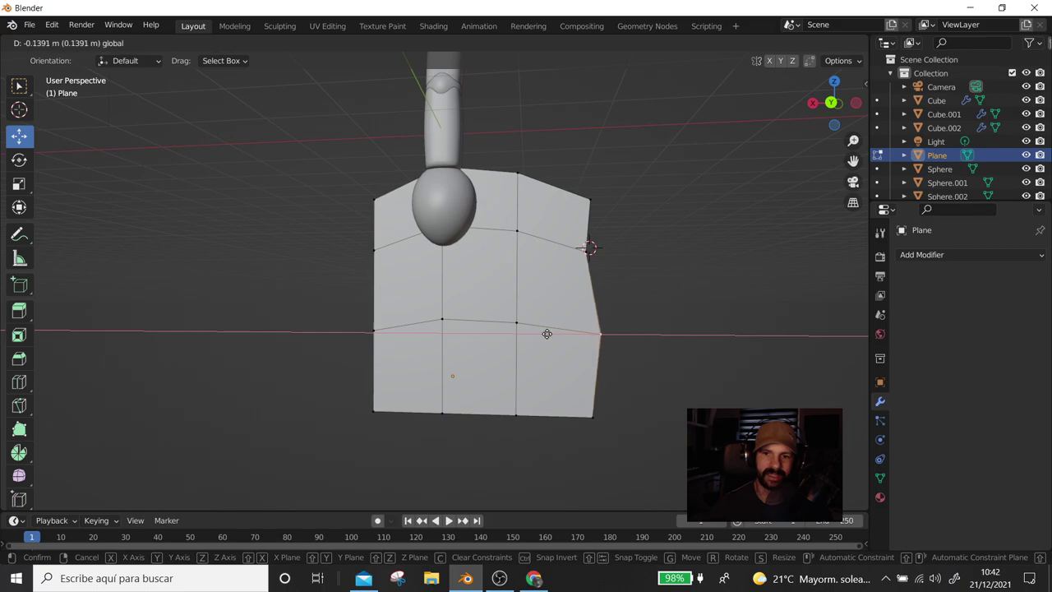
drag(545, 334, 551, 334)
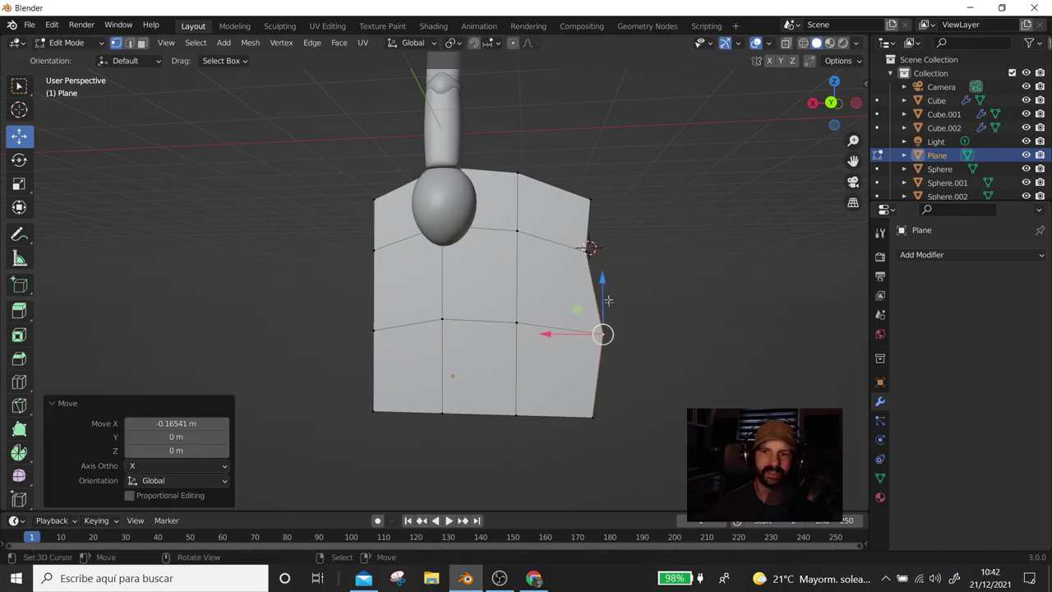
mouse_move(603, 142)
middle_down()
mouse_move(629, 235)
mouse_move(489, 261)
mouse_move(588, 254)
middle_up()
key(Tab)
key(KP_1)
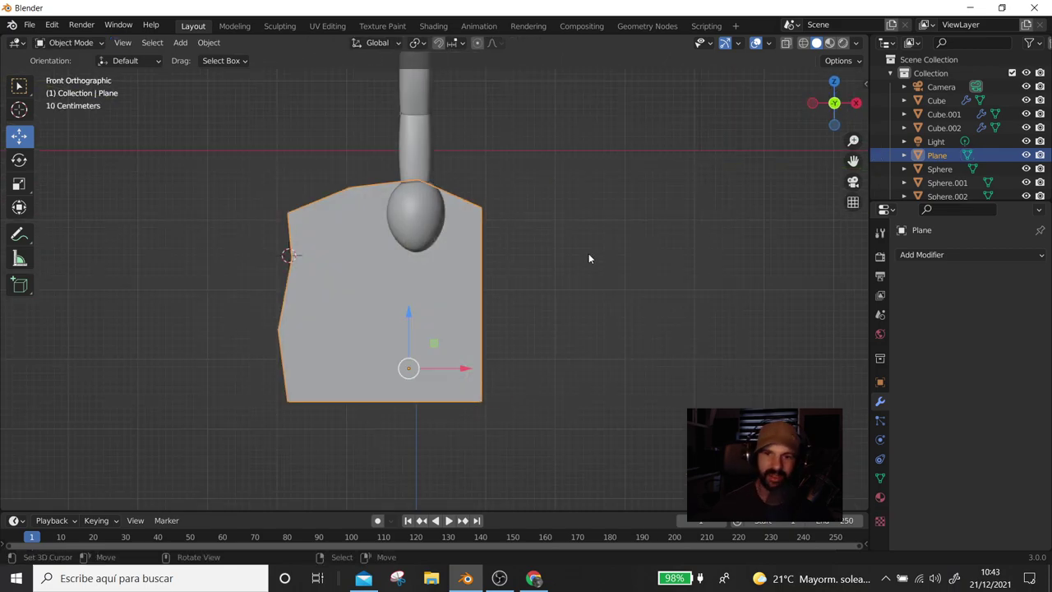
Extrude the palm plane into a block and move it along Y under the finger
key(KP_3)
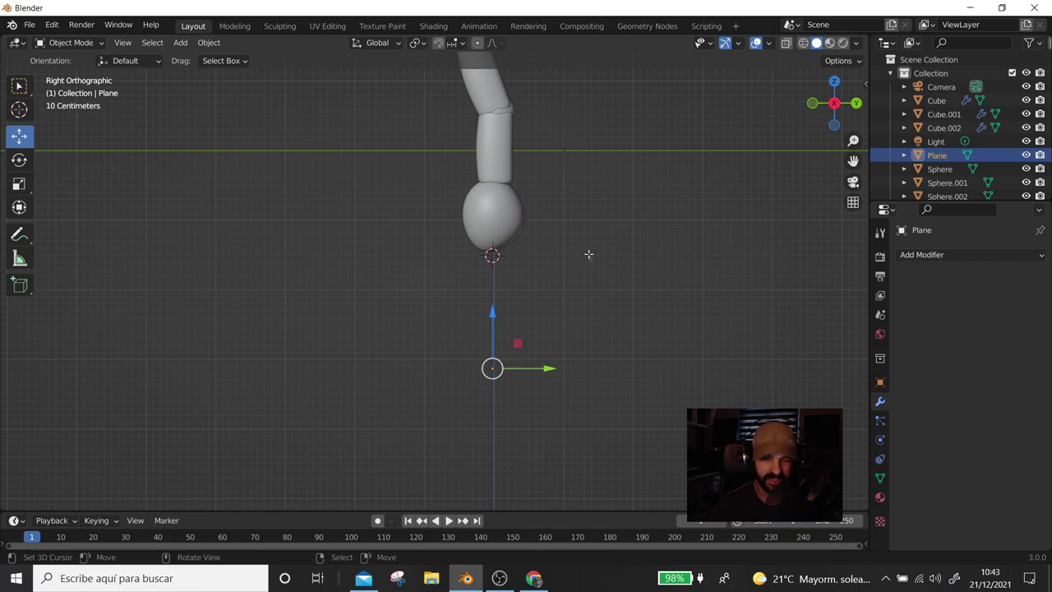
key(Tab)
key(e)
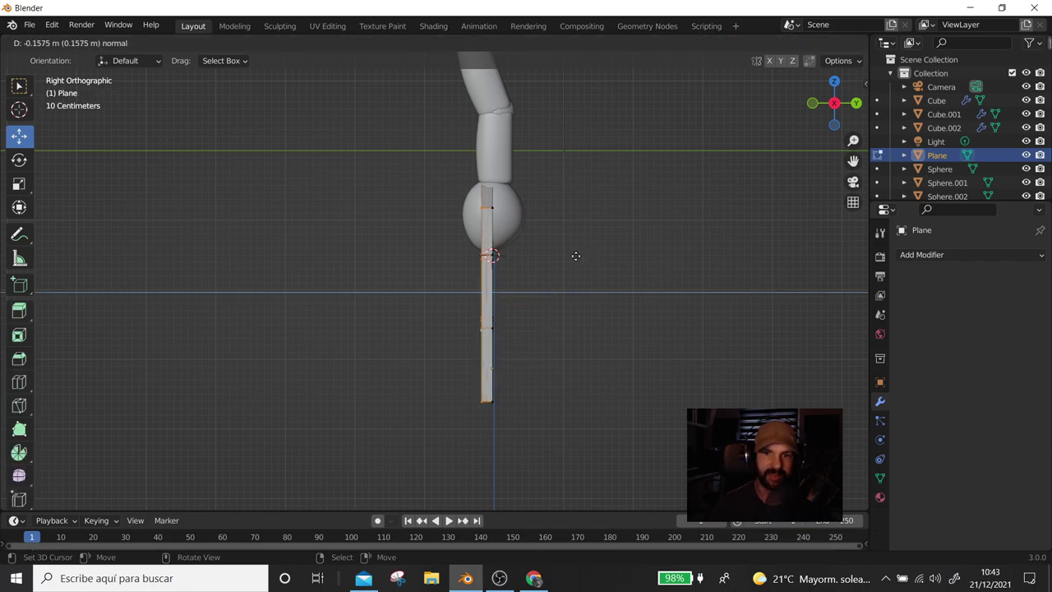
click(543, 263)
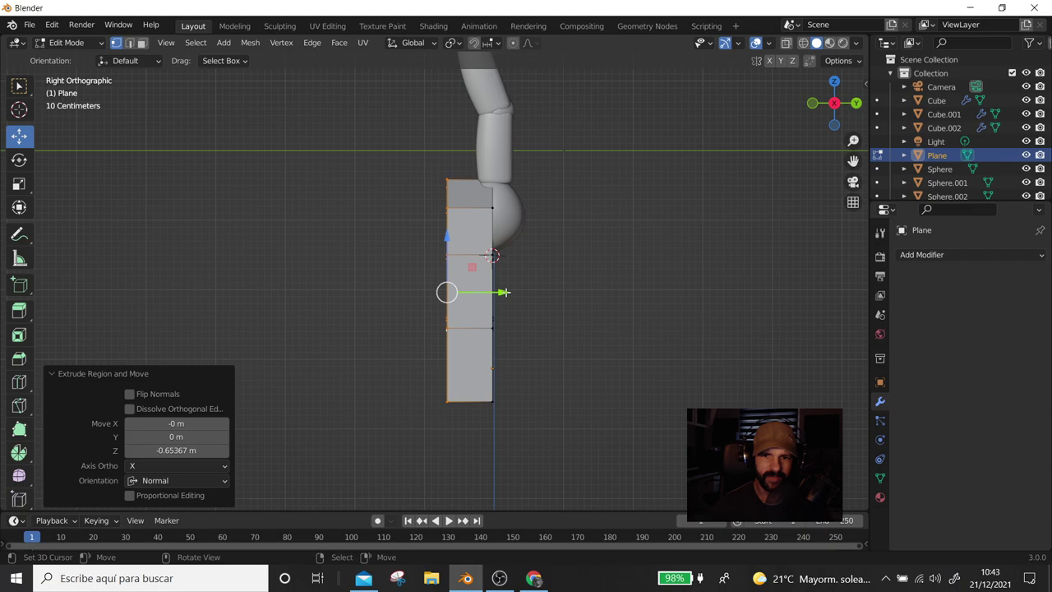
drag(504, 292, 531, 293)
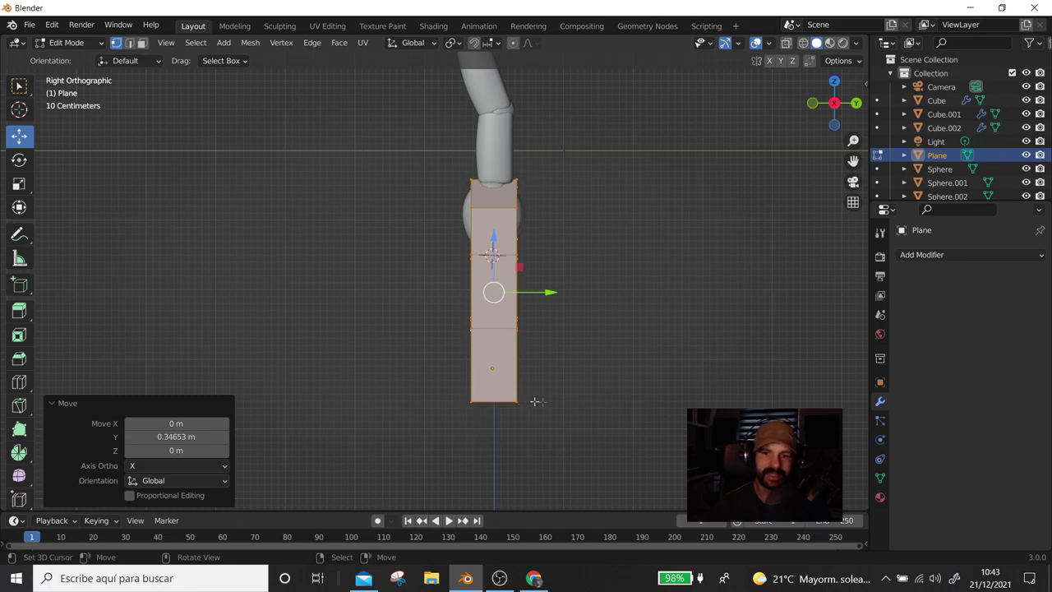
With X-ray on, select the palm's bottom vertices and widen the base about 1.944× along Y
click(803, 42)
click(764, 280)
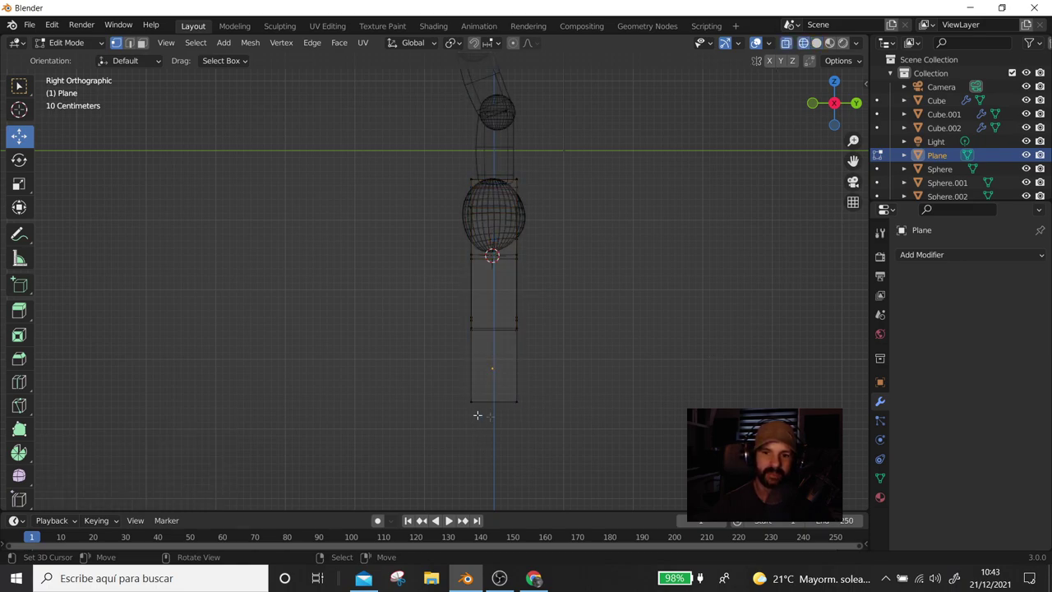
drag(427, 377, 638, 427)
key(g)
key(y)
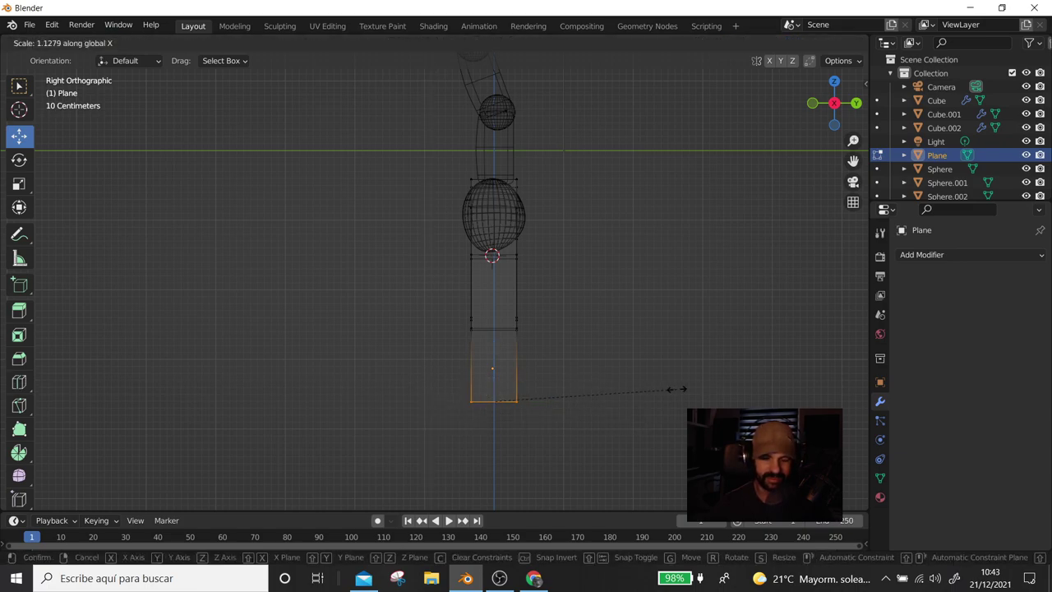
click(801, 361)
mouse_move(577, 361)
middle_down()
mouse_move(518, 358)
mouse_move(611, 371)
middle_up()
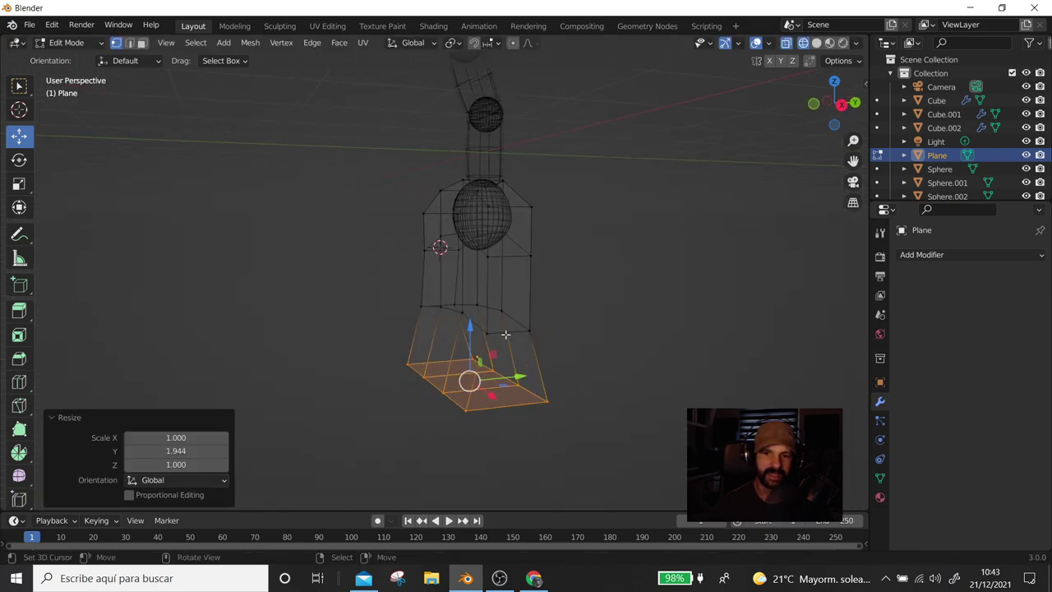
Select only the palm's middle horizontal loop and snap the 3D cursor to it
shift+click(506, 334)
alt+click(529, 329)
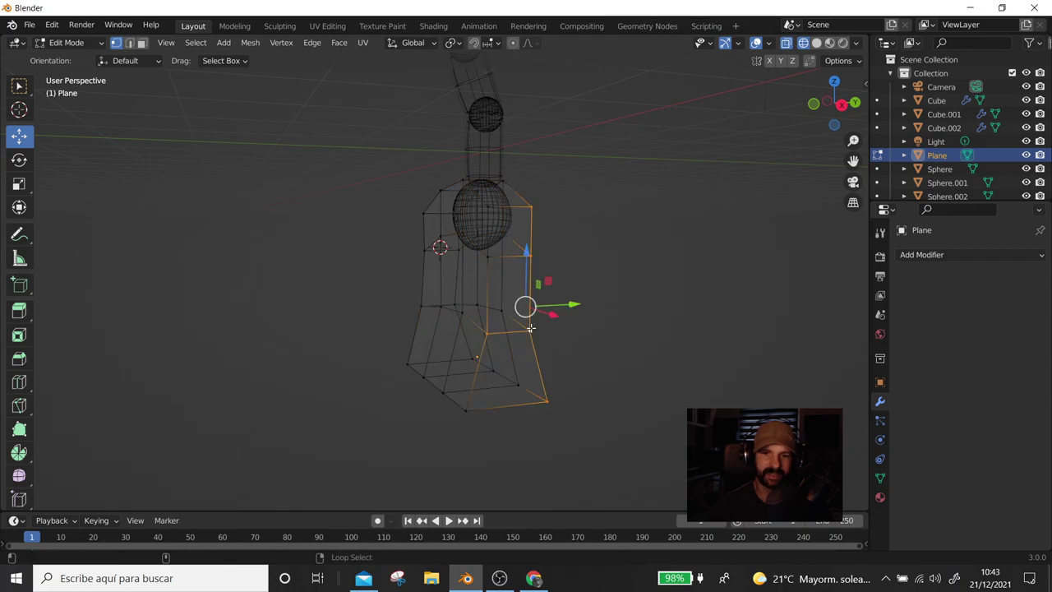
alt+shift+click(517, 330)
key(ctrl+z)
alt+click(518, 329)
key(shift+s)
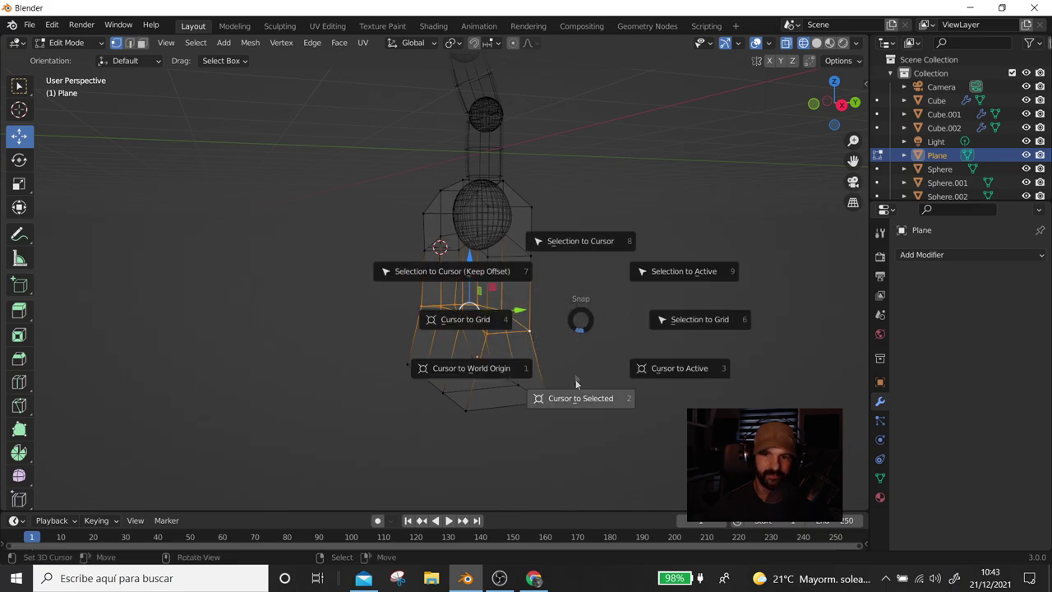
click(579, 391)
Scale the middle loop along Y to about 1.329 times its width
key(s)
click(606, 369)
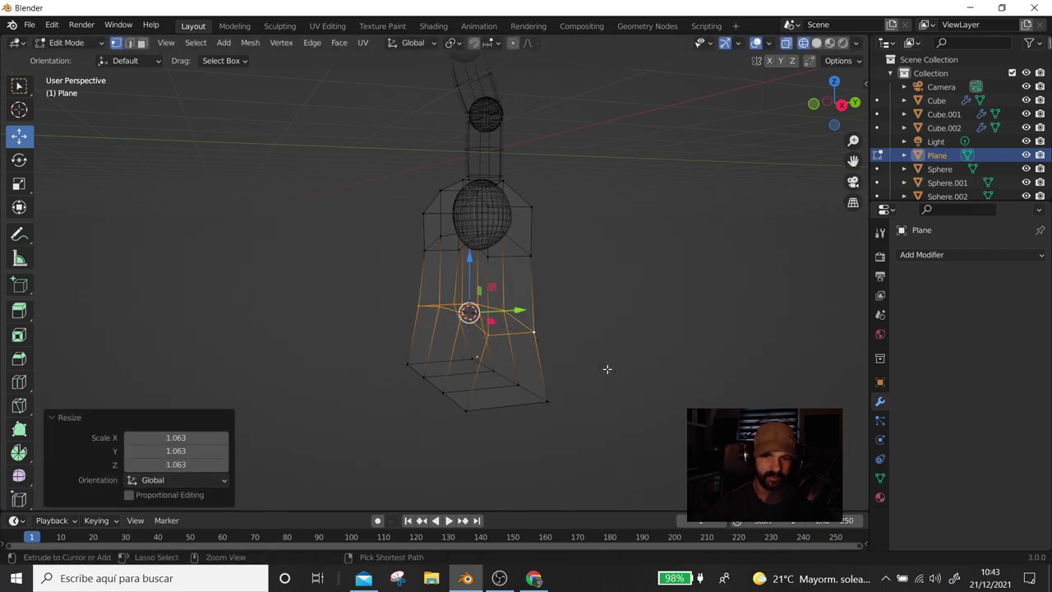
middle_drag(606, 369, 590, 326)
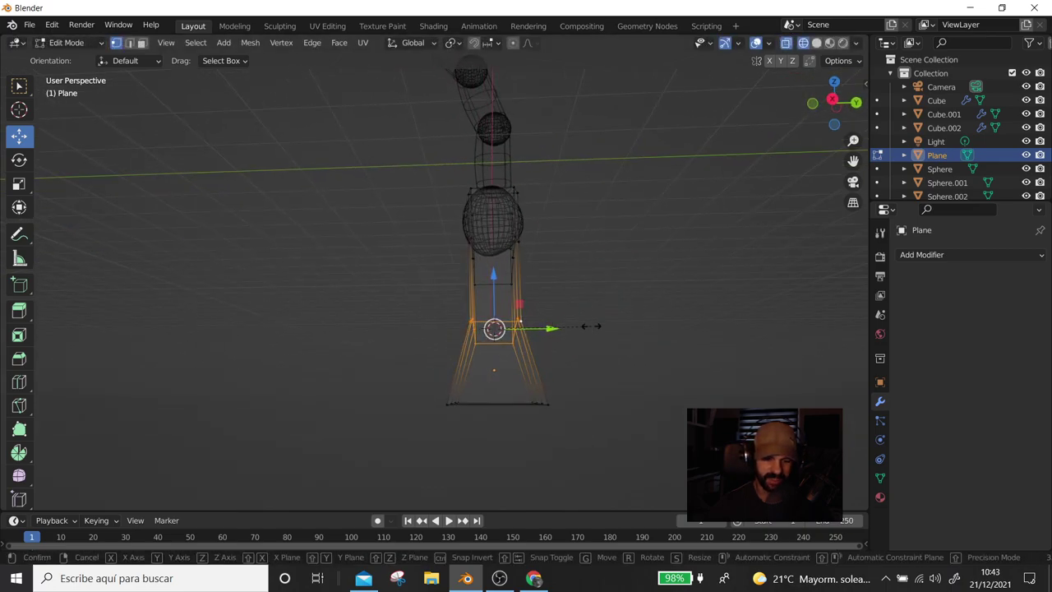
key(s)
key(x)
key(y)
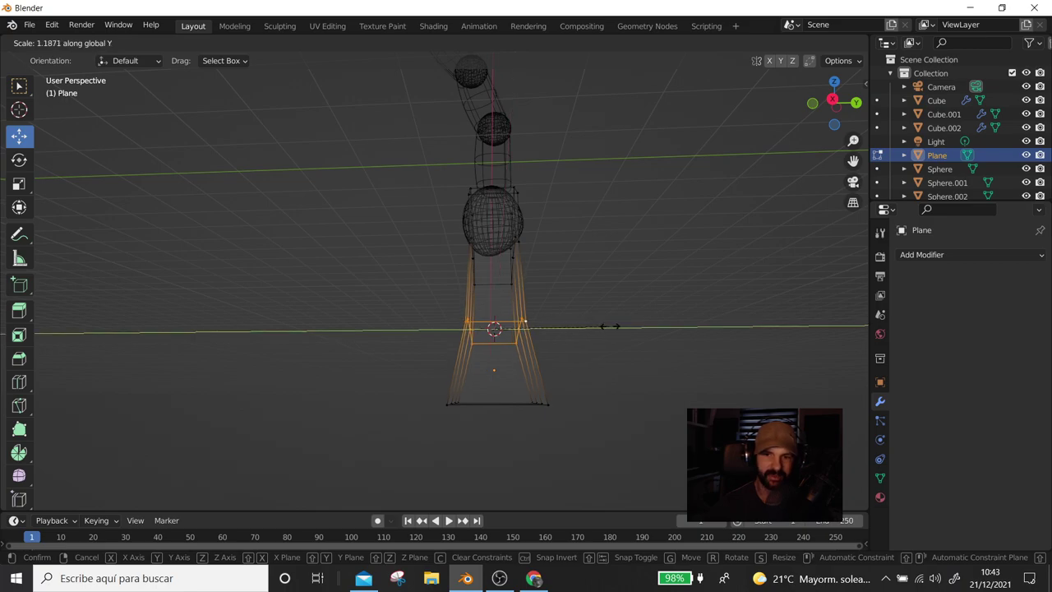
click(622, 328)
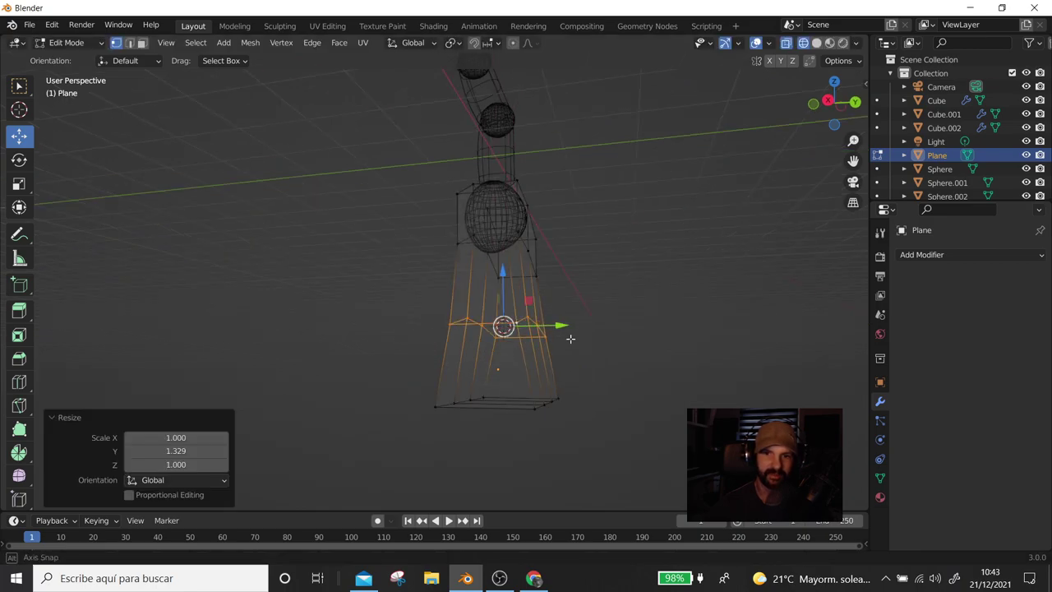
middle_drag(622, 327, 506, 401)
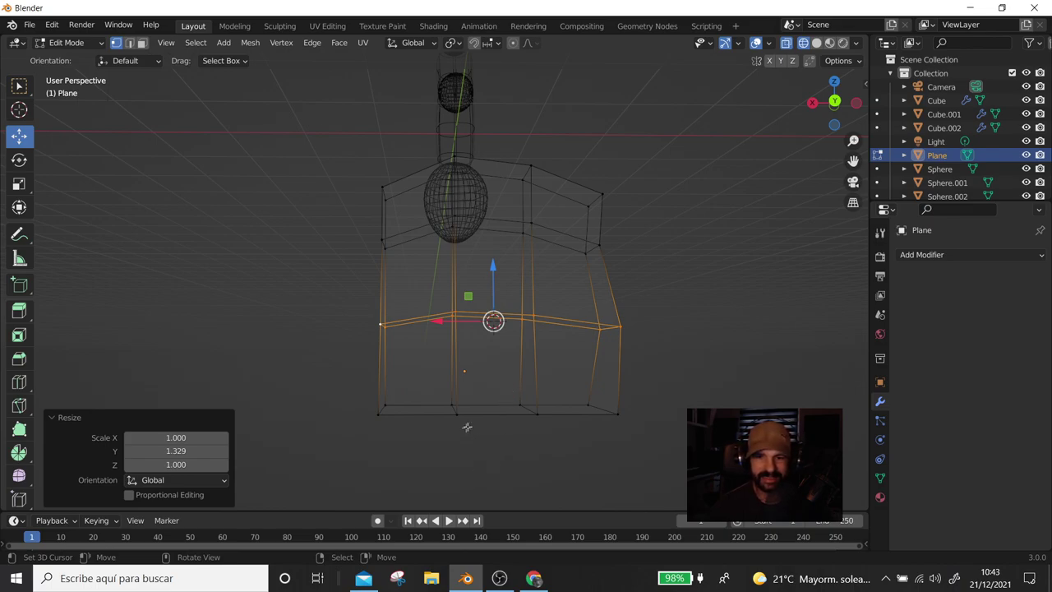
Select the palm's bottom edge loop and raise it along Z
alt+click(525, 413)
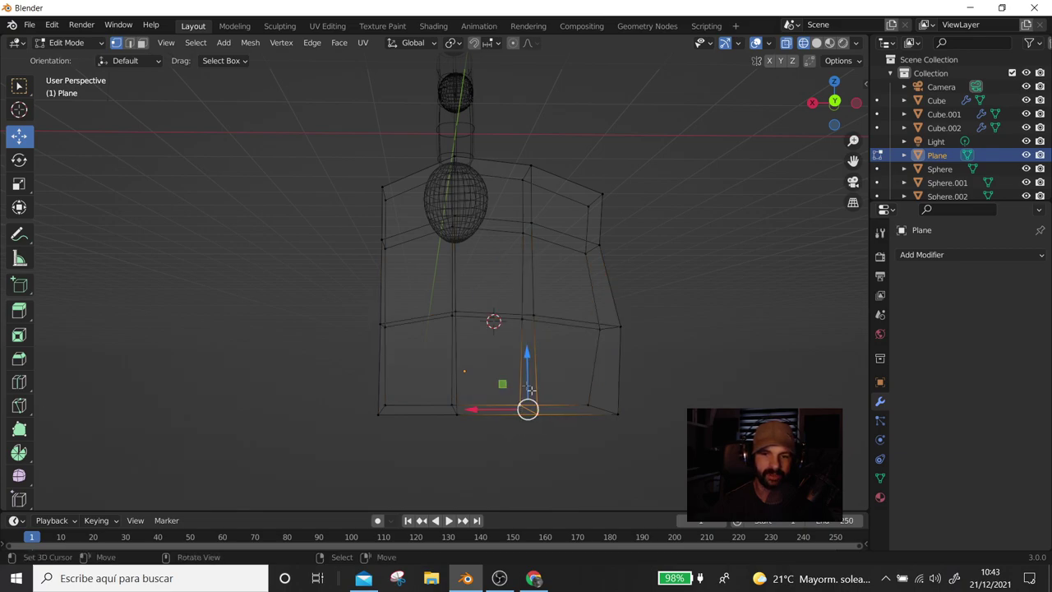
drag(498, 410, 488, 406)
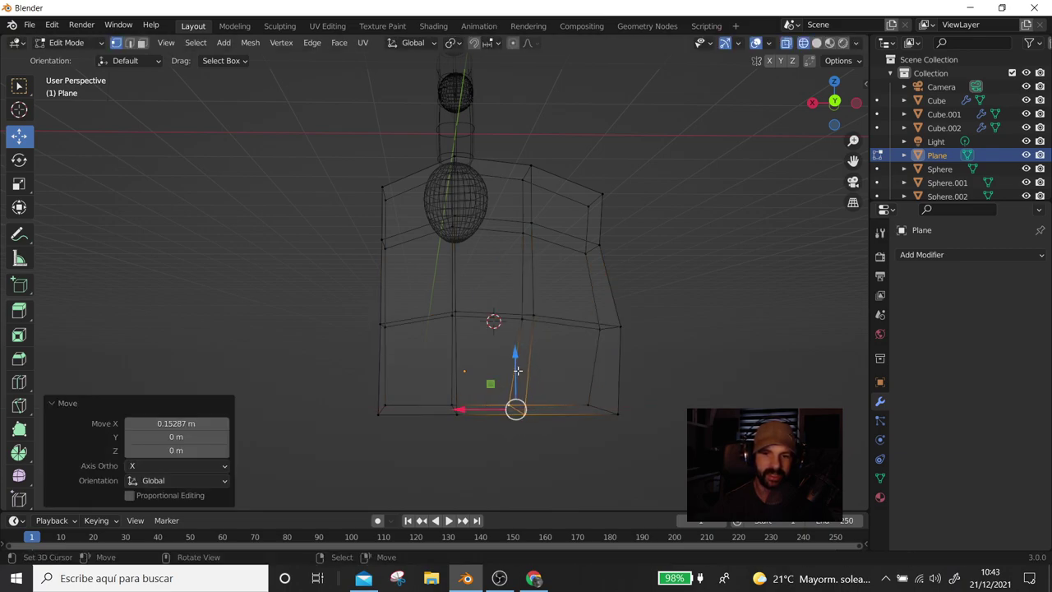
drag(517, 371, 516, 357)
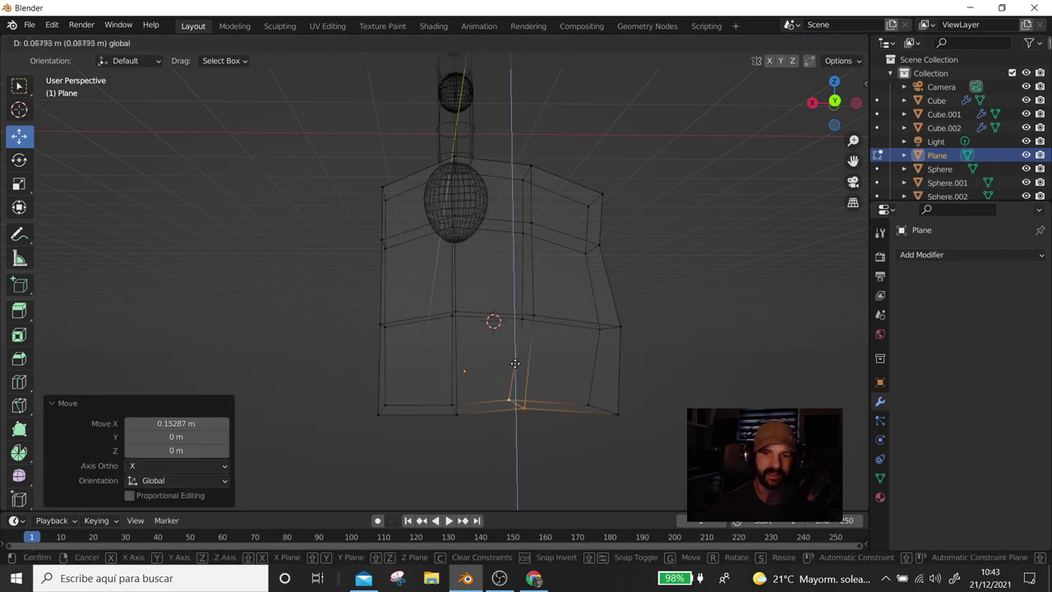
Raise the bottom-left corner vertex along Z and switch the viewport to Solid shading
click(374, 415)
key(g)
key(z)
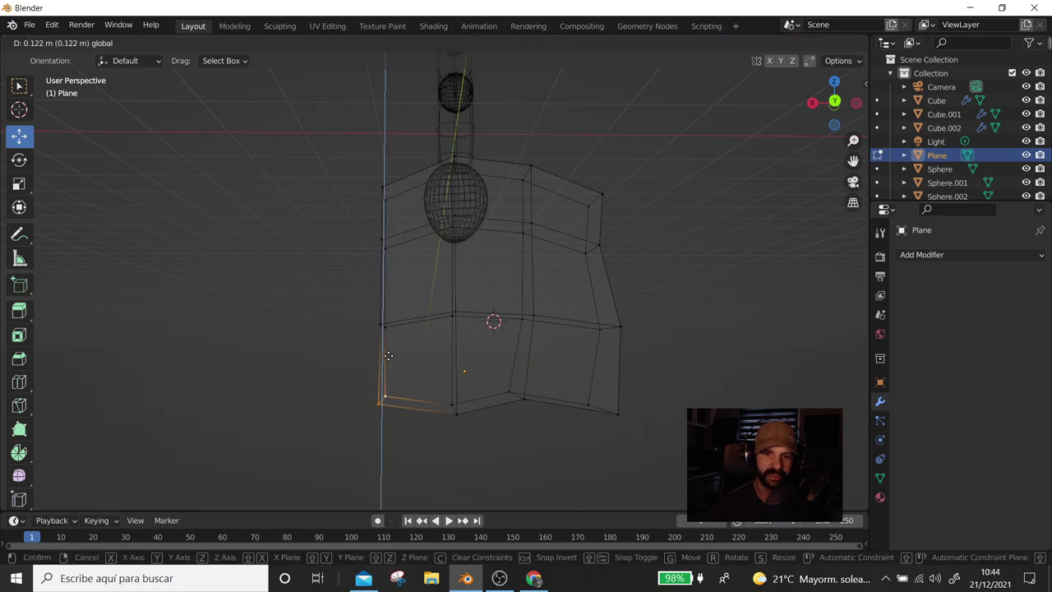
click(386, 352)
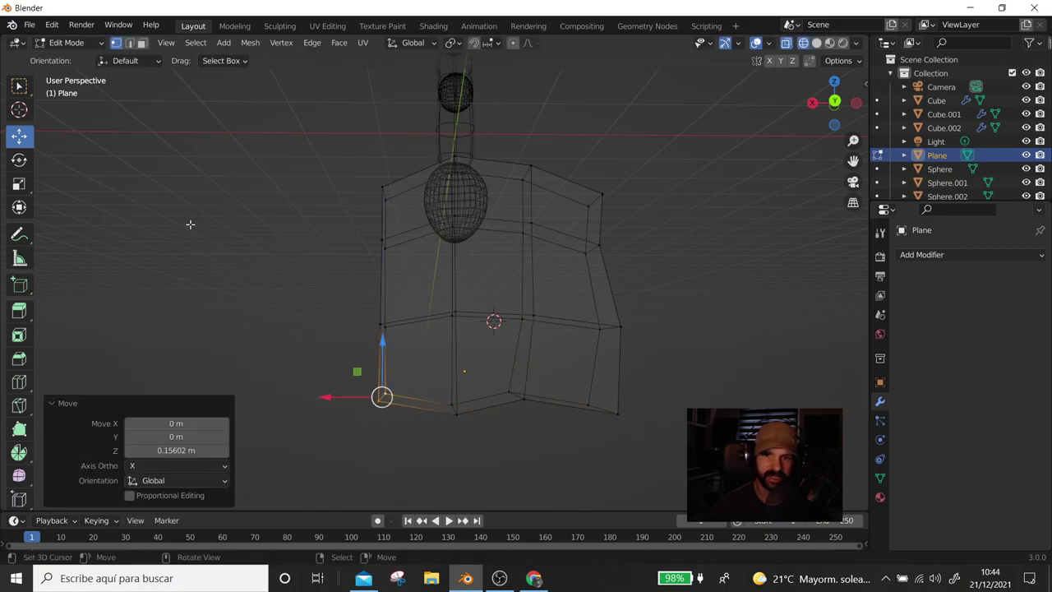
mouse_move(486, 354)
middle_down()
mouse_move(471, 325)
mouse_move(487, 355)
middle_up()
click(816, 43)
mouse_move(608, 345)
middle_down()
mouse_move(645, 351)
mouse_move(571, 307)
mouse_move(701, 312)
mouse_move(562, 334)
mouse_move(406, 325)
middle_up()
scroll(645, 350, up, 3)
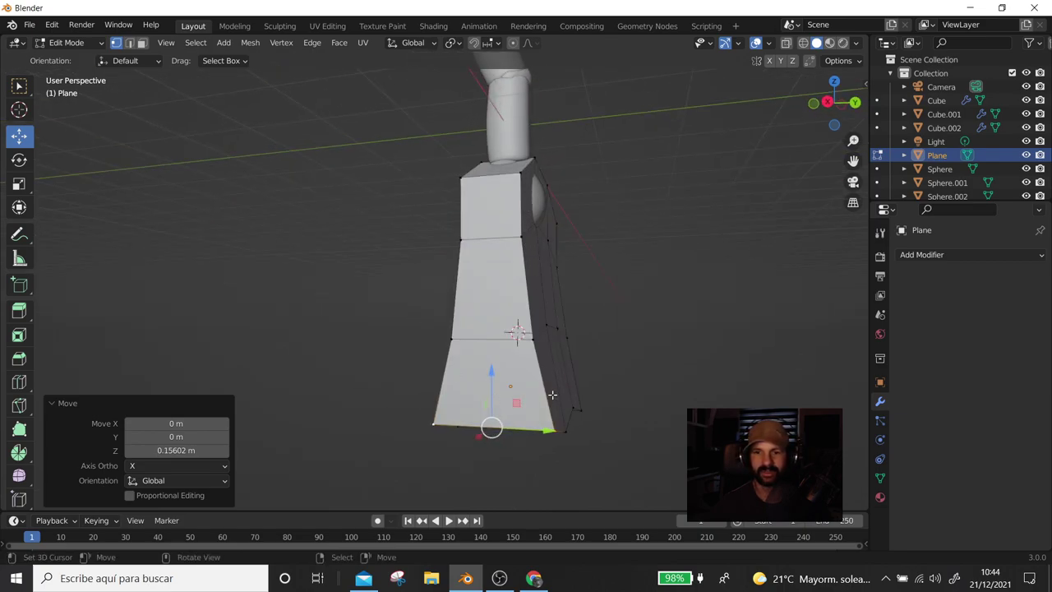
Select the palm's middle and upper edge loops and move them along Y
alt+click(532, 340)
middle_drag(532, 341, 579, 326)
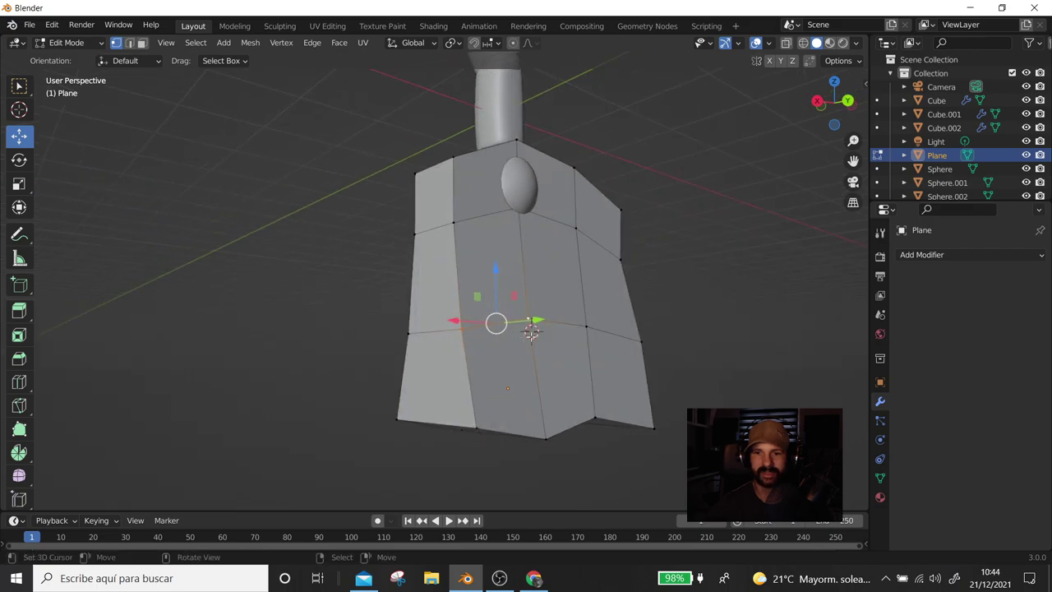
shift+click(628, 339)
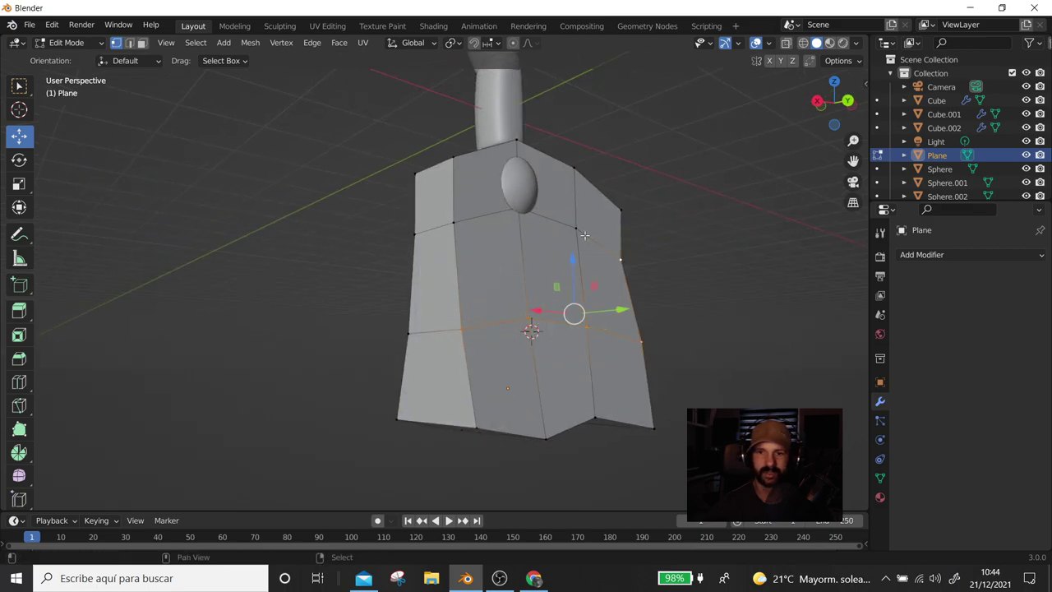
alt+shift+click(467, 229)
middle_drag(468, 232, 593, 287)
drag(600, 284, 621, 284)
mouse_move(491, 298)
middle_down()
mouse_move(530, 293)
mouse_move(464, 238)
middle_up()
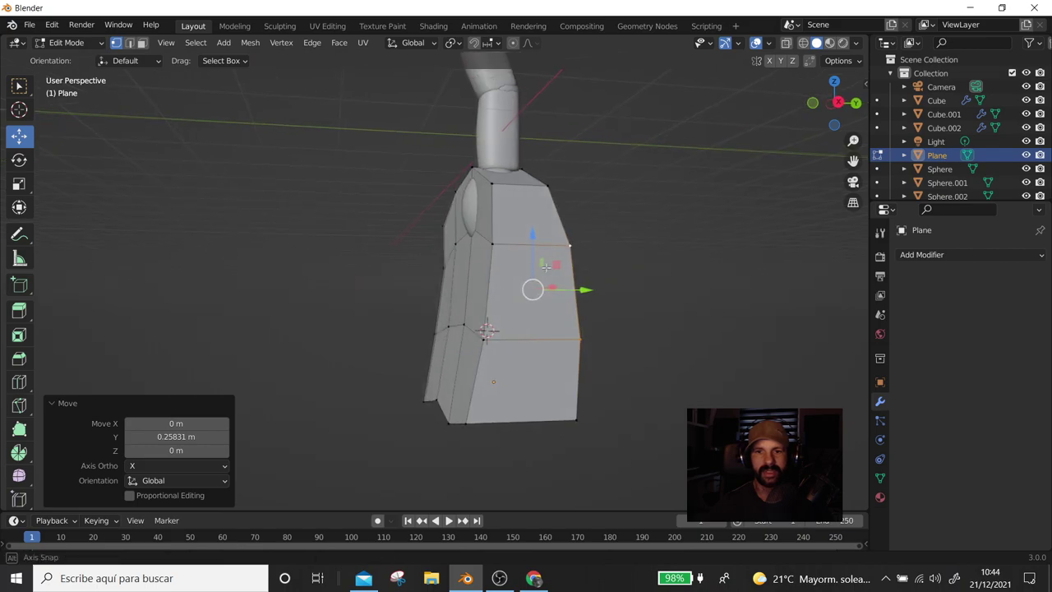
Push the upper and lower side vertices along Y, then return to Object Mode
click(464, 237)
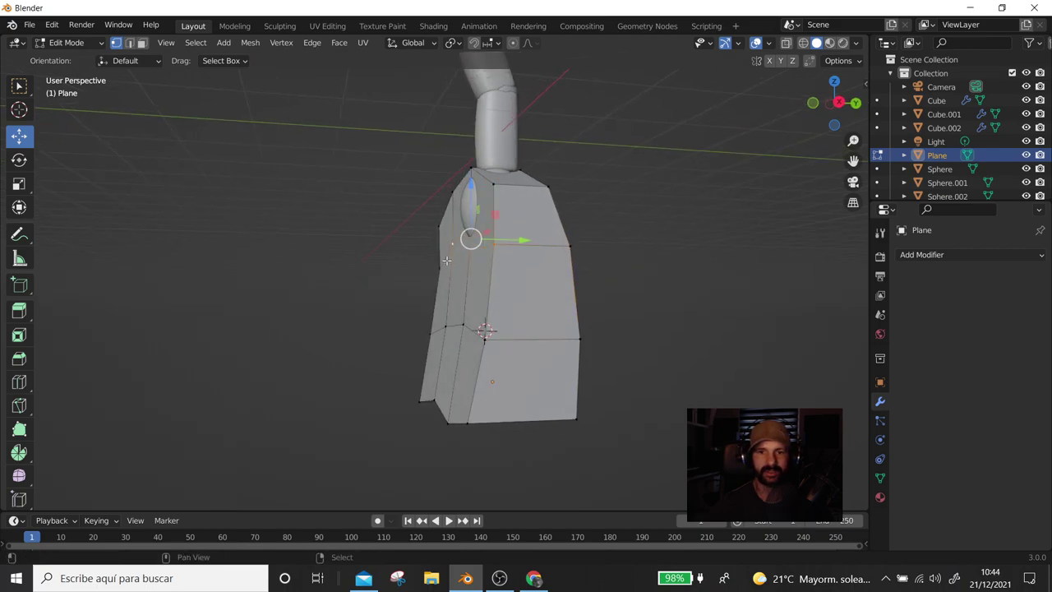
drag(509, 246, 517, 250)
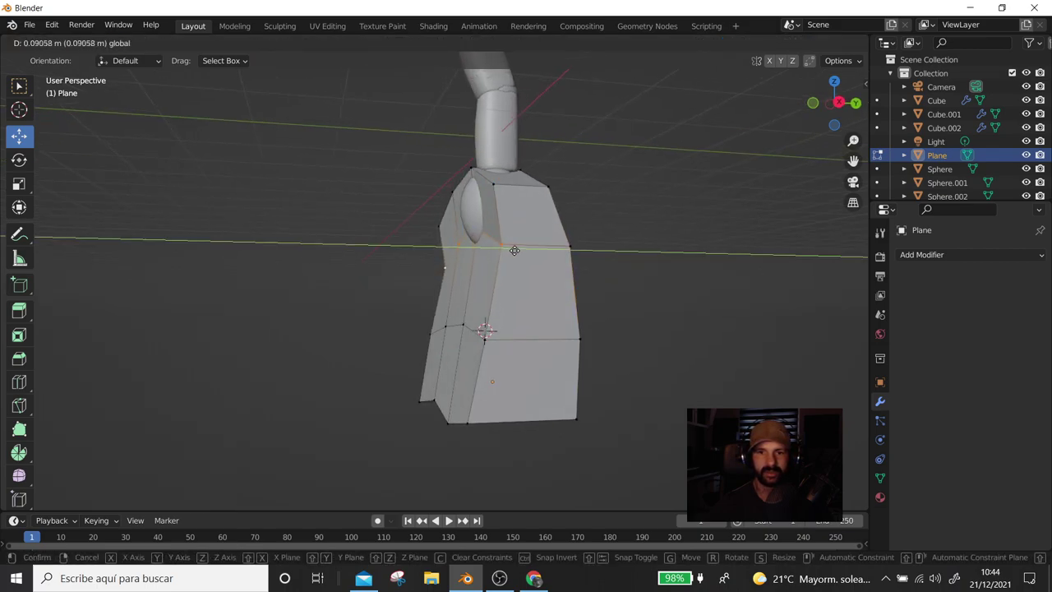
click(518, 250)
click(472, 333)
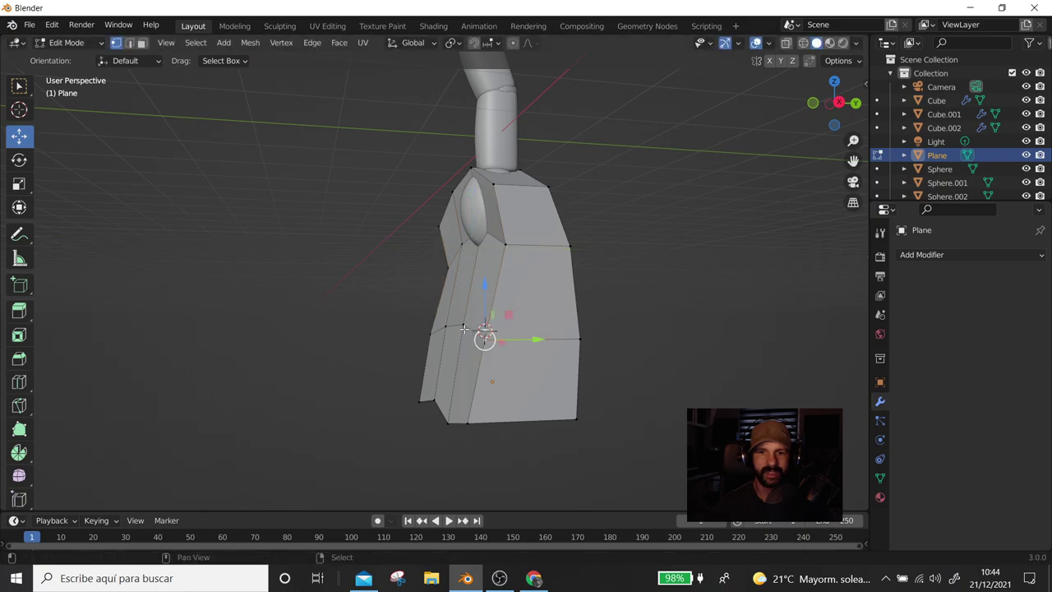
drag(514, 329, 511, 327)
click(497, 329)
mouse_move(485, 328)
middle_down()
mouse_move(428, 326)
mouse_move(529, 379)
mouse_move(551, 352)
mouse_move(515, 314)
mouse_move(545, 340)
middle_up()
key(Tab)
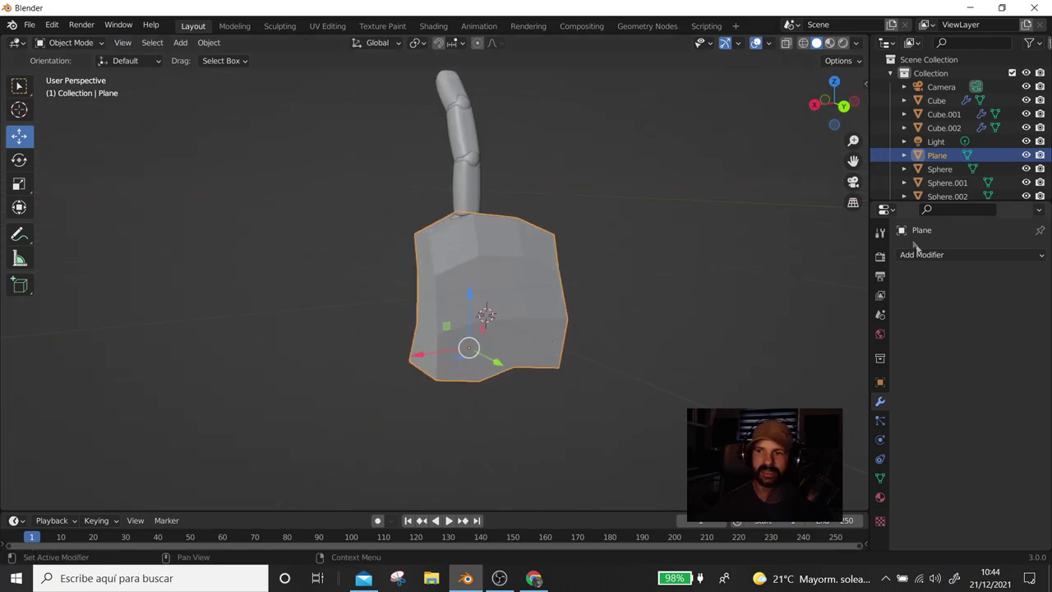
Add a Subdivision Surface modifier to the palm with viewport level 2
click(927, 256)
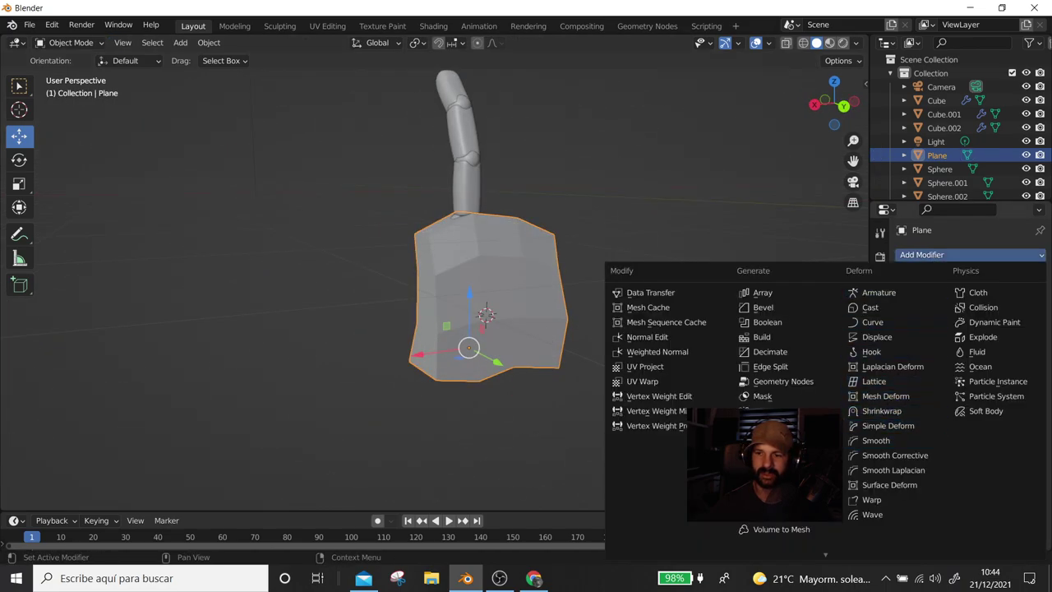
click(772, 499)
click(1023, 315)
Nudge the palm slightly into place below the finger, then enter Edit Mode
middle_drag(526, 328, 484, 285)
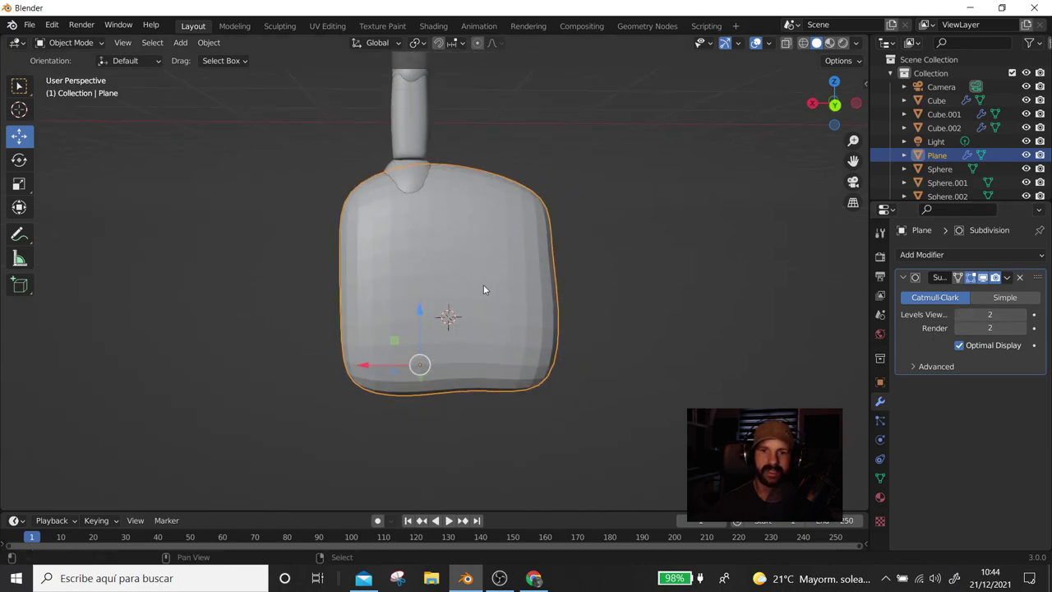
drag(422, 318, 421, 313)
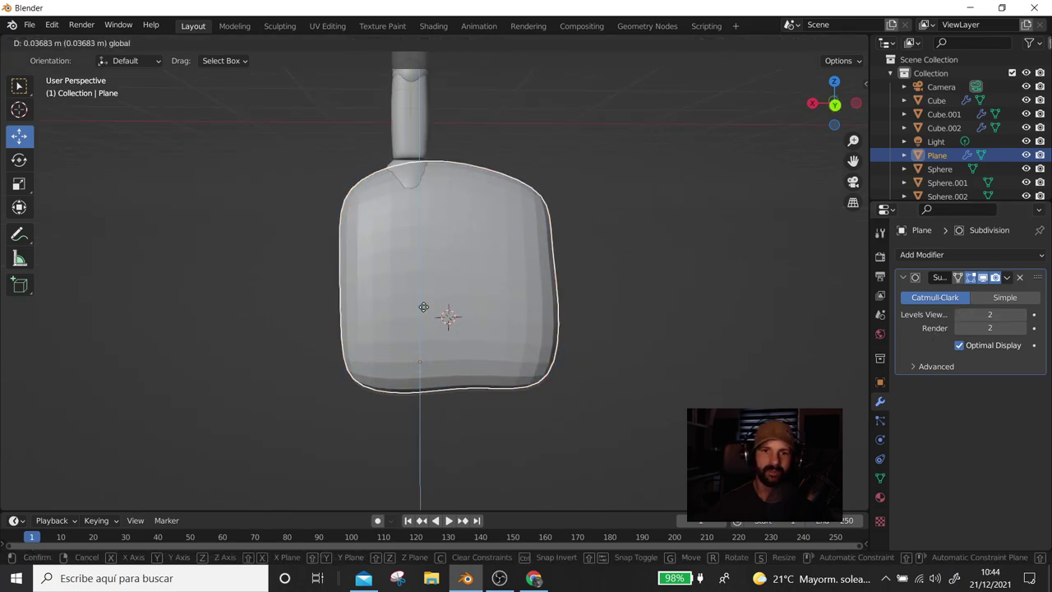
key(g)
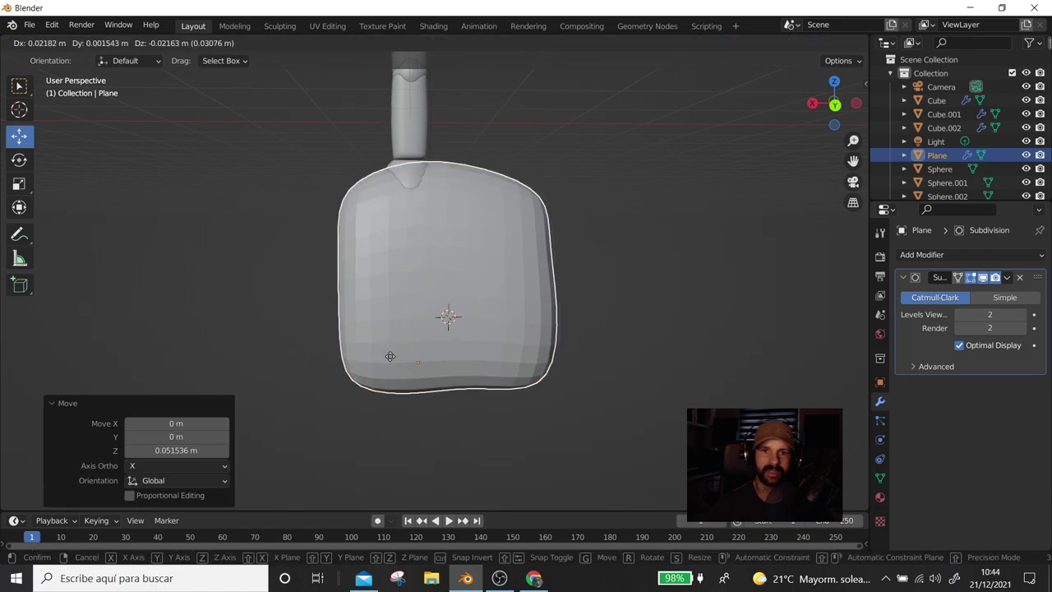
click(386, 349)
drag(411, 314, 412, 310)
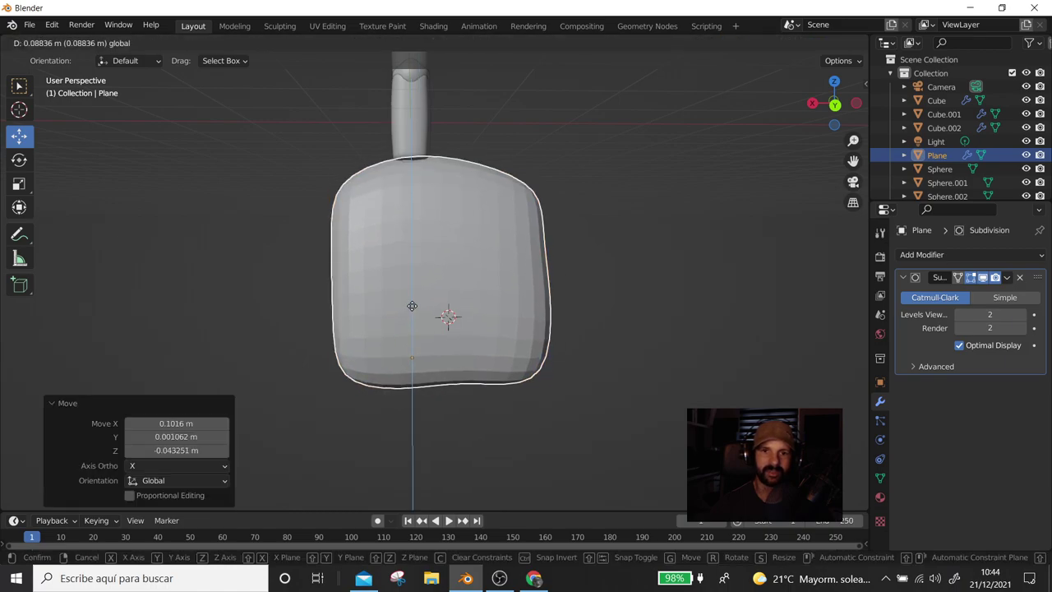
click(412, 310)
key(Tab)
middle_drag(412, 310, 509, 243)
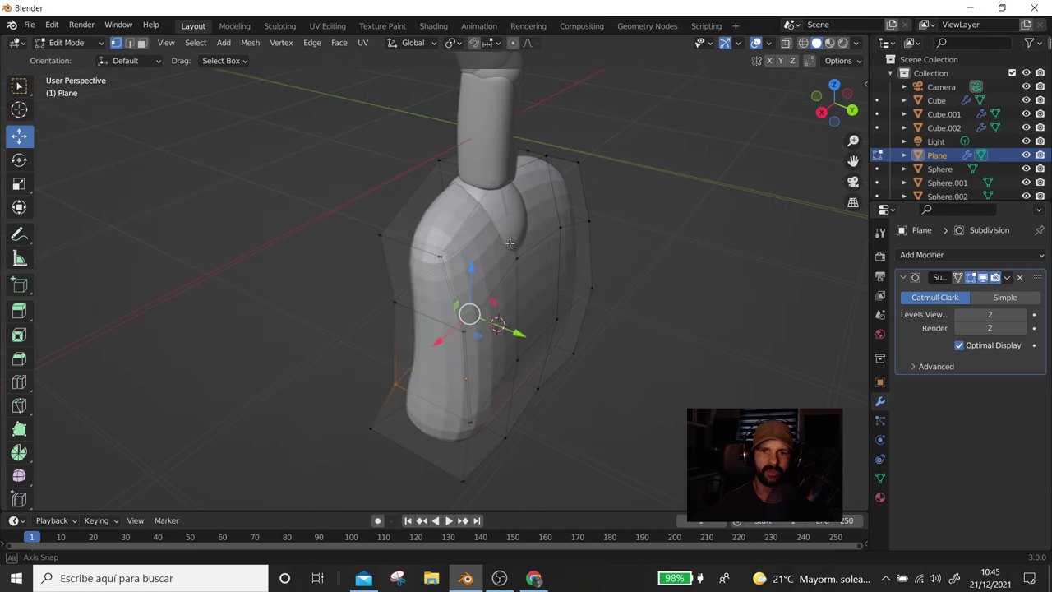
Add two loop cuts around the palm, sliding the first toward the top
alt+click(451, 283)
key(g)
key(g)
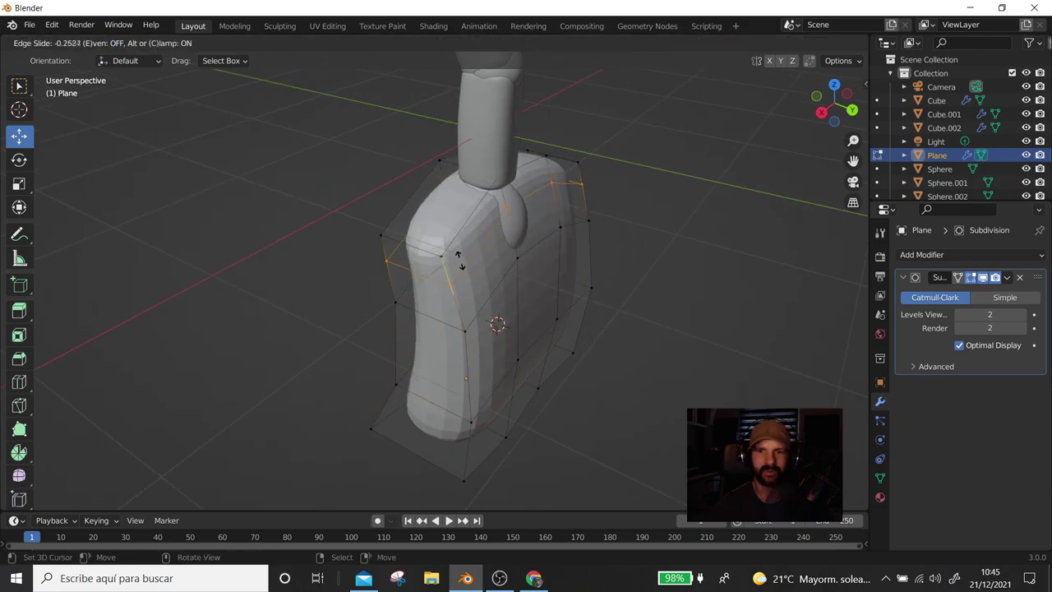
click(461, 255)
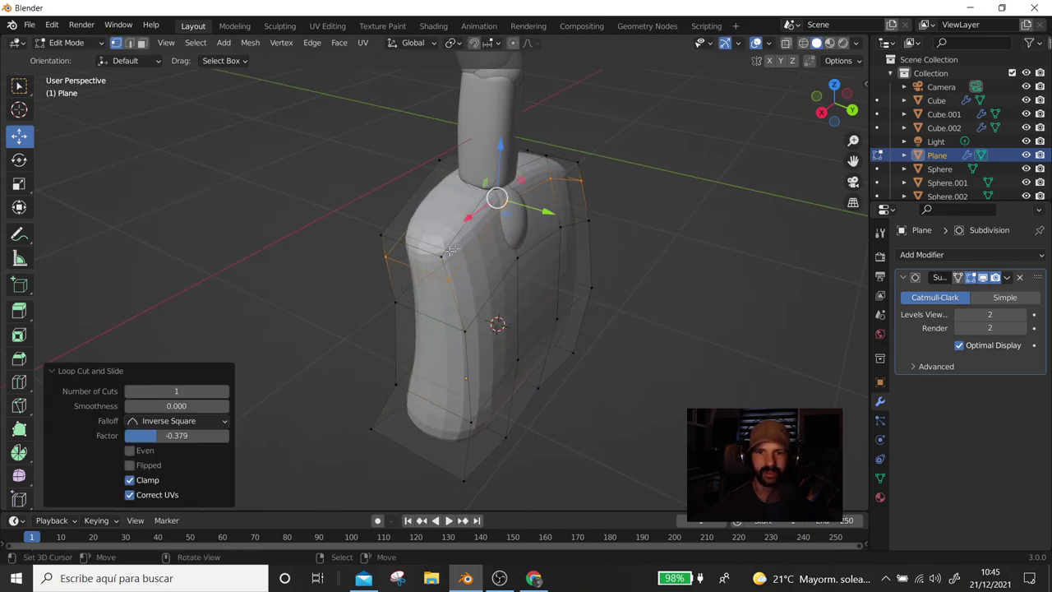
middle_drag(451, 250, 475, 283)
key(ctrl+r)
click(474, 284)
mouse_move(475, 284)
middle_down()
mouse_move(365, 258)
mouse_move(477, 244)
middle_up()
Back in Object Mode, apply Shade Smooth to the palm and deselect it
right_click(476, 244)
key(Tab)
right_click(578, 245)
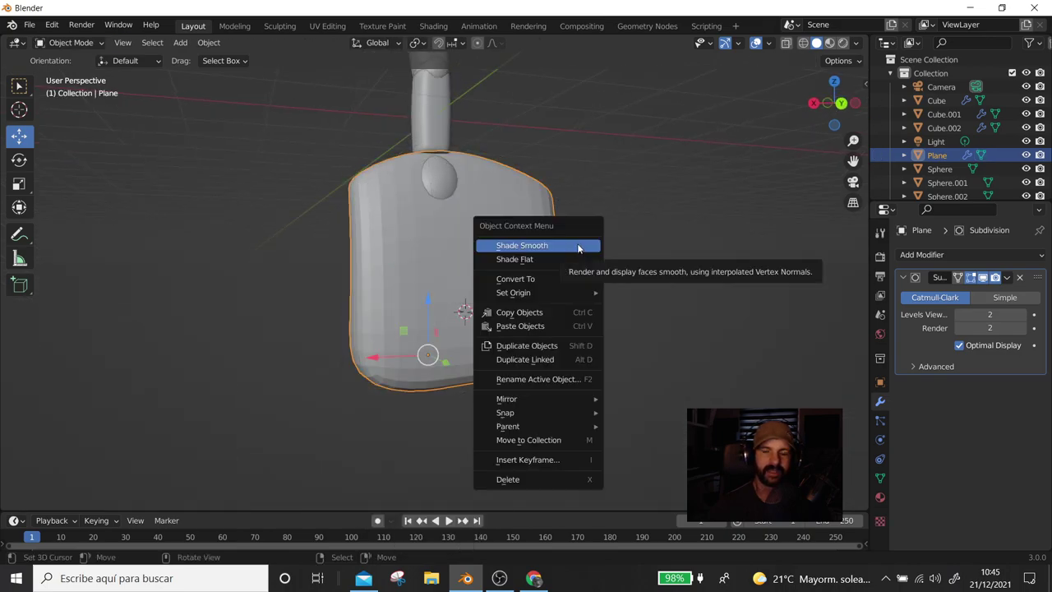
click(578, 245)
mouse_move(479, 270)
middle_down()
mouse_move(662, 259)
mouse_move(475, 209)
mouse_move(484, 198)
middle_up()
click(662, 259)
Inspect the palm in front and right orthographic views, then return to perspective
key(KP_1)
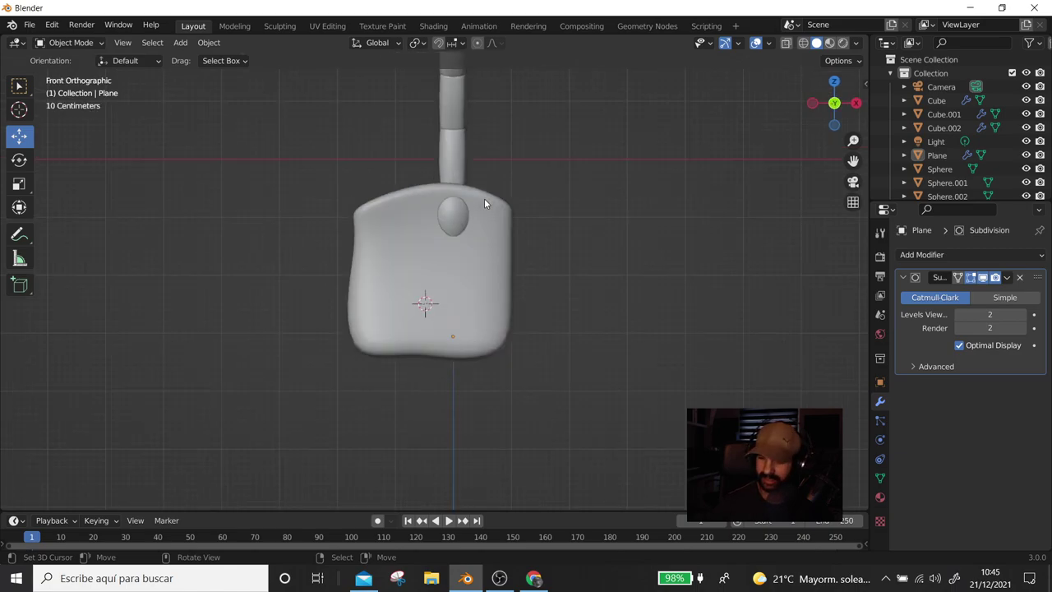
key(KP_3)
key(KP_1)
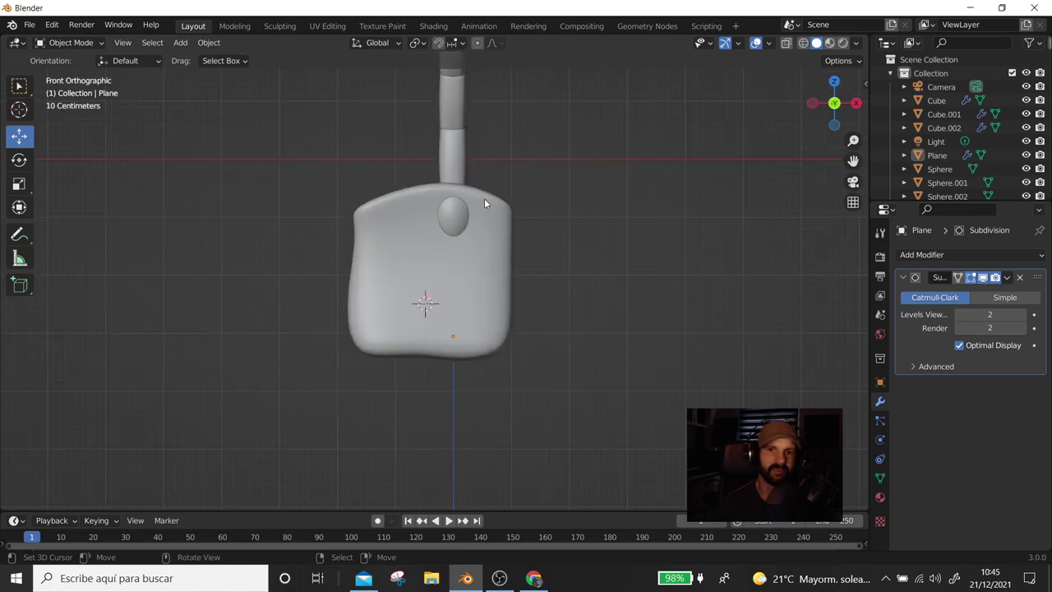
mouse_move(466, 275)
middle_down()
mouse_move(482, 213)
mouse_move(446, 239)
middle_up()
In Edit Mode, try moving the selected palm element along X and Z, then undo it
key(Tab)
scroll(393, 297, up, 1)
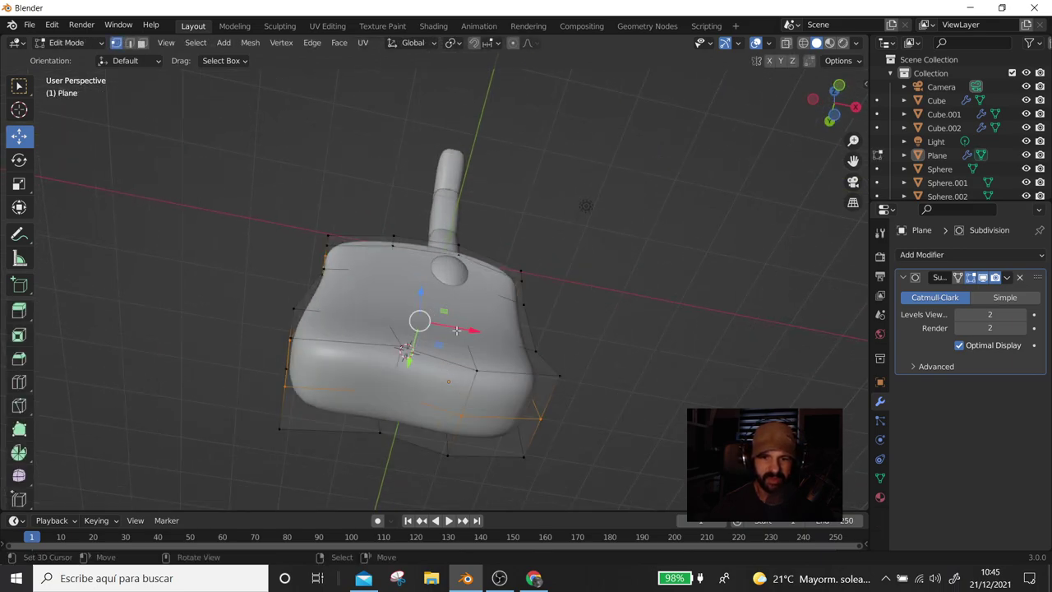
scroll(394, 297, up, 2)
drag(394, 285, 461, 306)
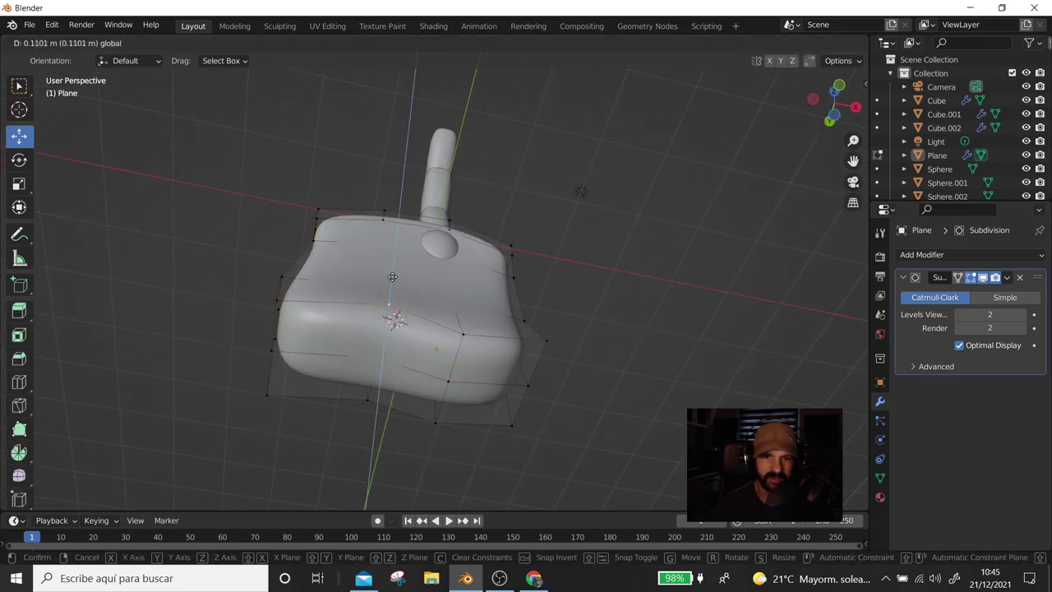
drag(509, 343, 496, 340)
drag(450, 301, 449, 305)
right_click(449, 307)
key(ctrl+z)
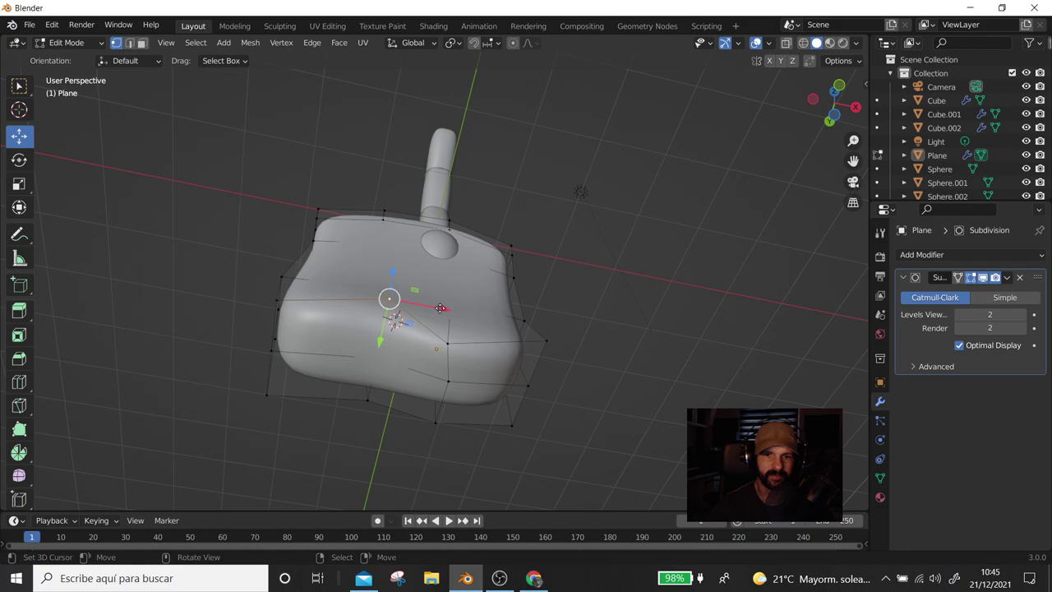
Move the palm's right-corner vertex along Y and save the file as untitled.blend
click(546, 340)
drag(531, 374, 534, 356)
mouse_move(534, 356)
middle_down()
mouse_move(644, 331)
mouse_move(513, 259)
middle_up()
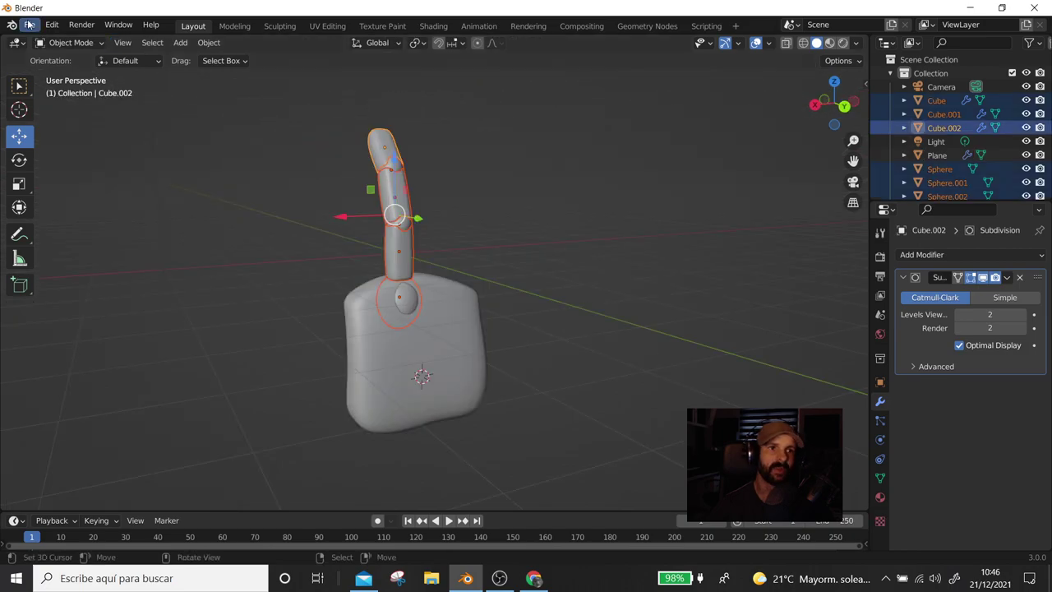
key(ctrl+s)
mouse_move(496, 367)
middle_down()
mouse_move(613, 345)
mouse_move(625, 300)
mouse_move(586, 277)
mouse_move(588, 294)
middle_up()
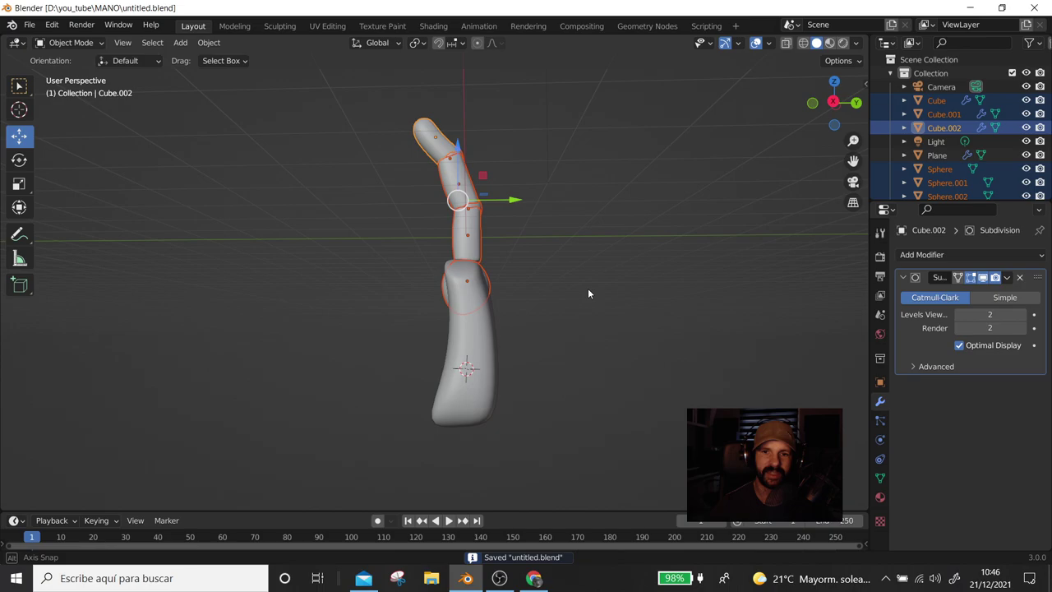
Select the knuckle sphere and every finger segment, and join them into Cube.002 with Ctrl+J
click(490, 284)
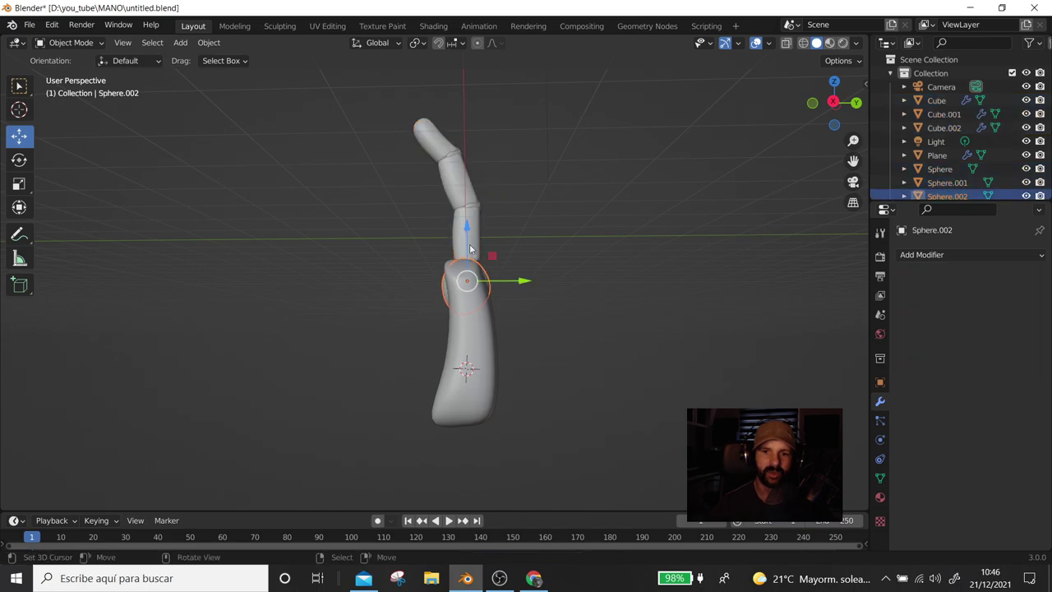
middle_drag(471, 252, 344, 283)
click(376, 300)
click(378, 298)
click(384, 261)
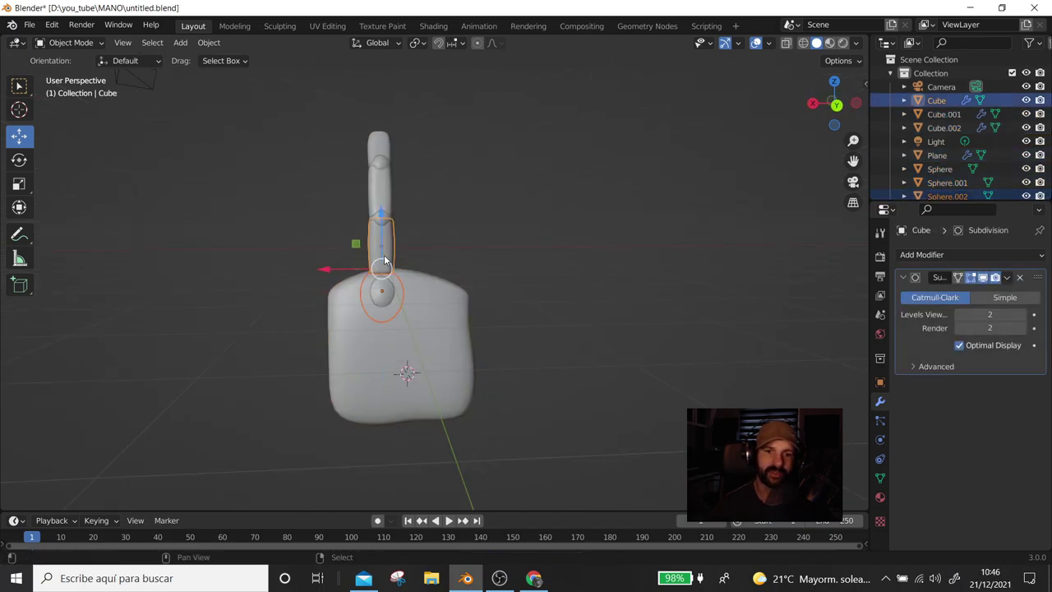
shift+click(382, 193)
shift+click(380, 164)
shift+click(380, 210)
shift+click(386, 152)
middle_drag(386, 154, 557, 171)
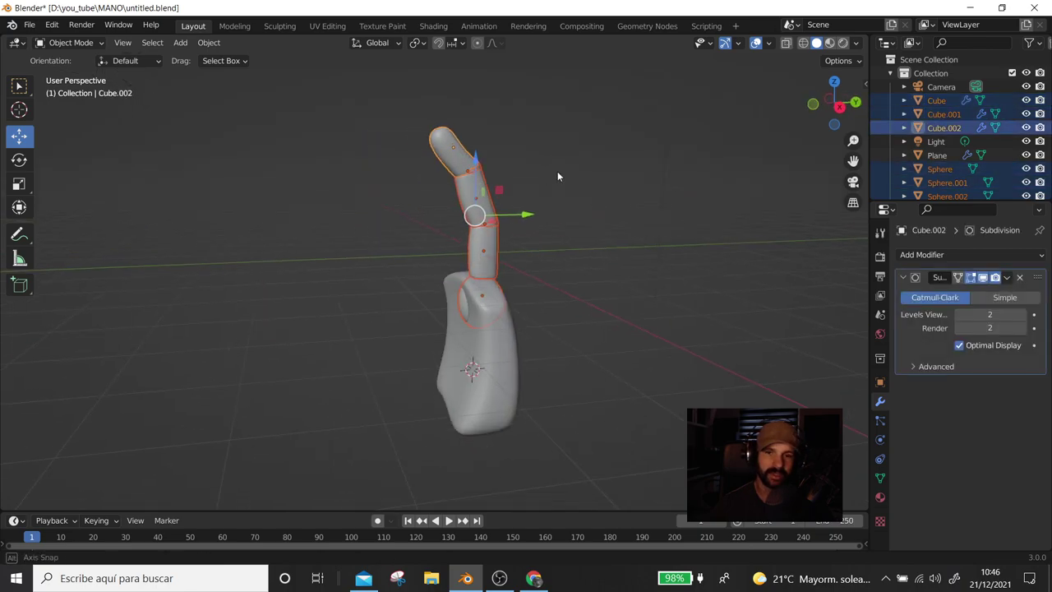
key(ctrl+j)
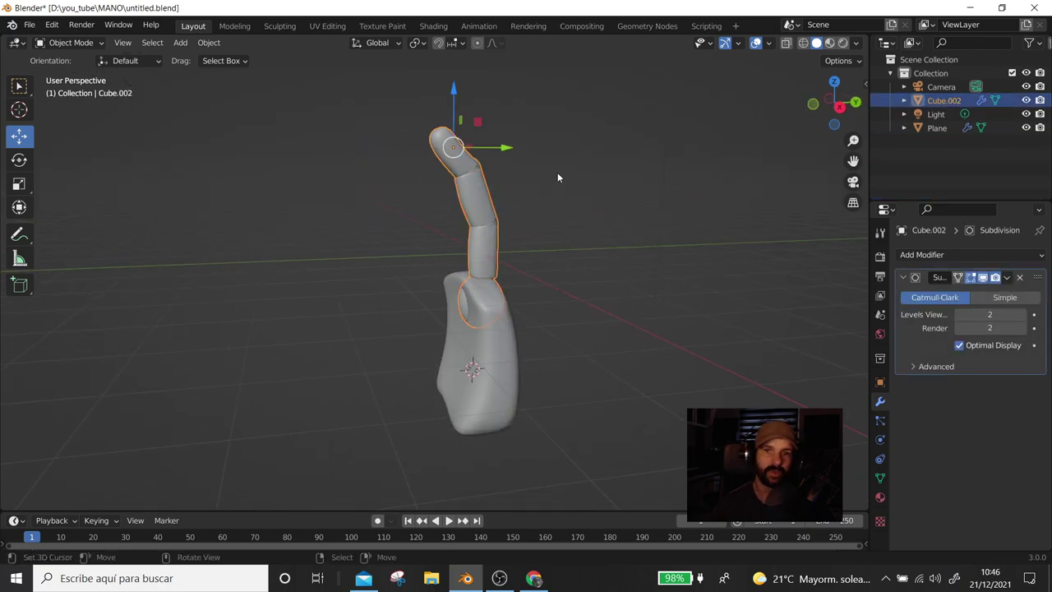
key(KP_1)
In Right view, tilt the joined finger -3.72° and slide it -0.198 m along Y
key(KP_3)
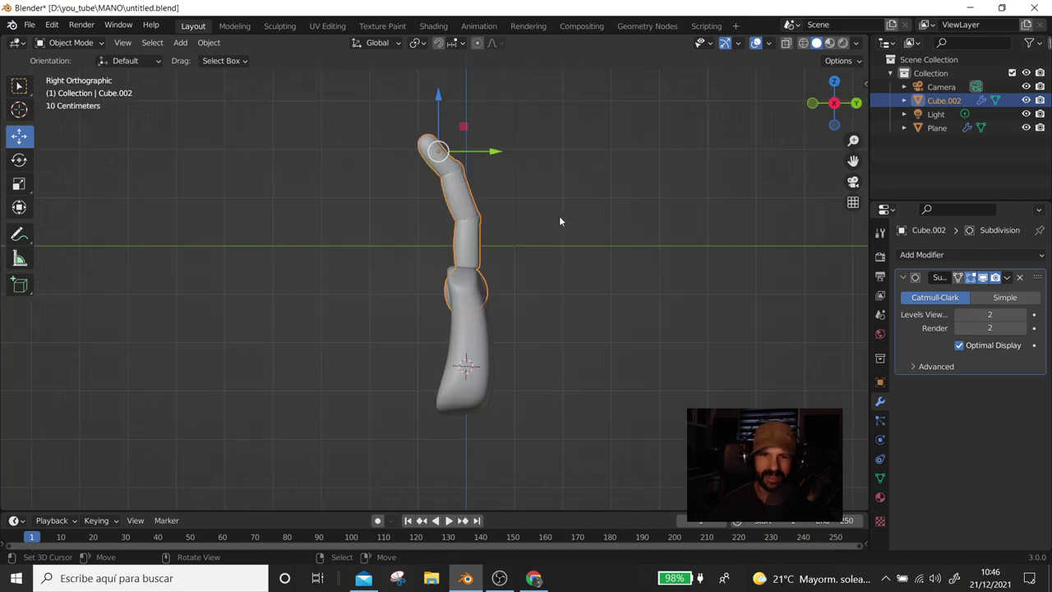
key(r)
click(585, 238)
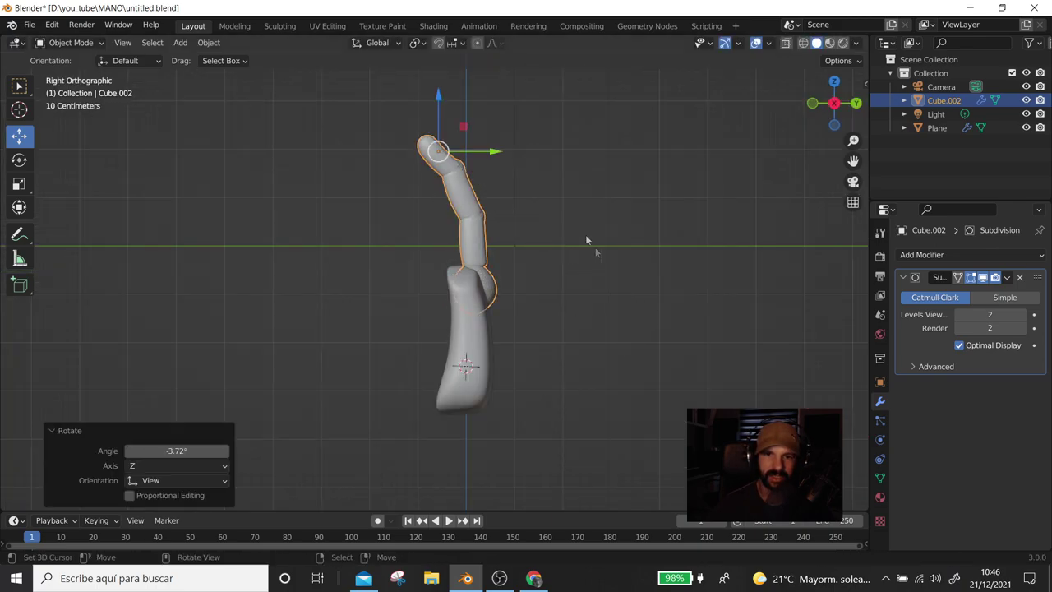
drag(500, 150, 491, 143)
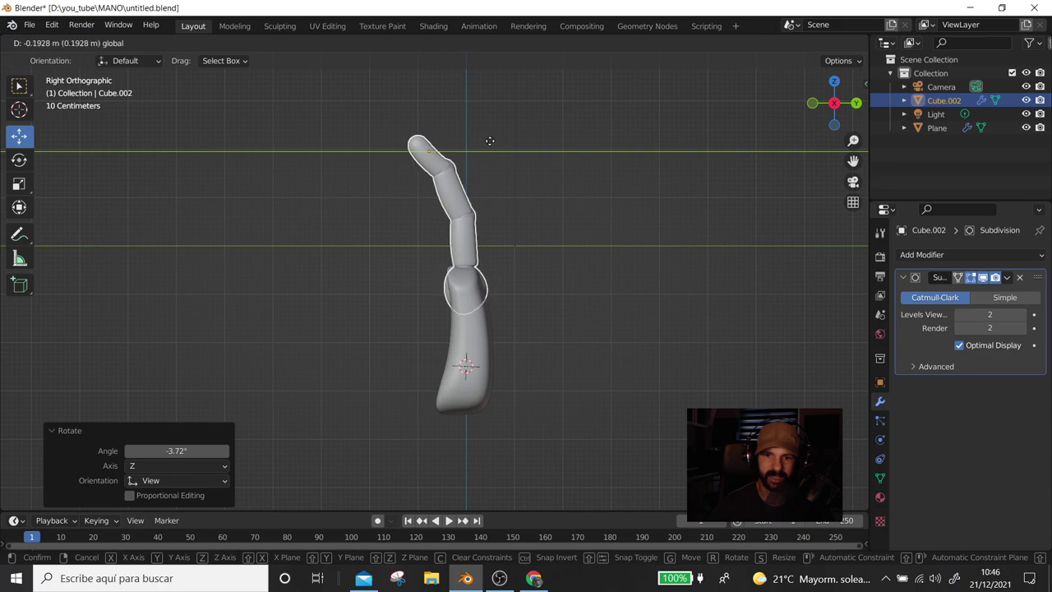
Check the finger's placement on the palm from the front, side and back views
middle_drag(507, 338, 350, 368)
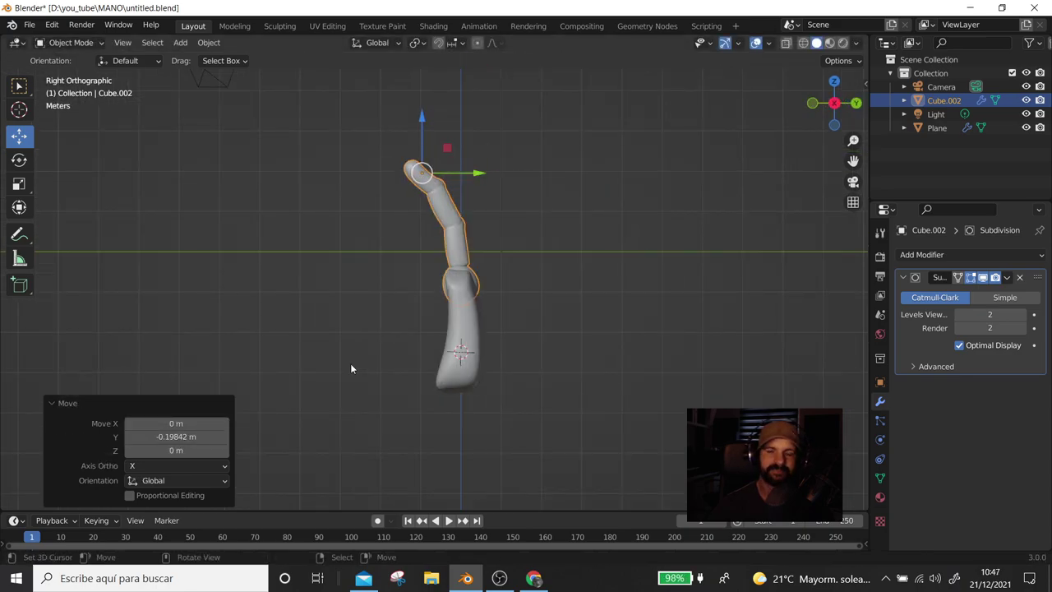
key(KP_1)
key(KP_3)
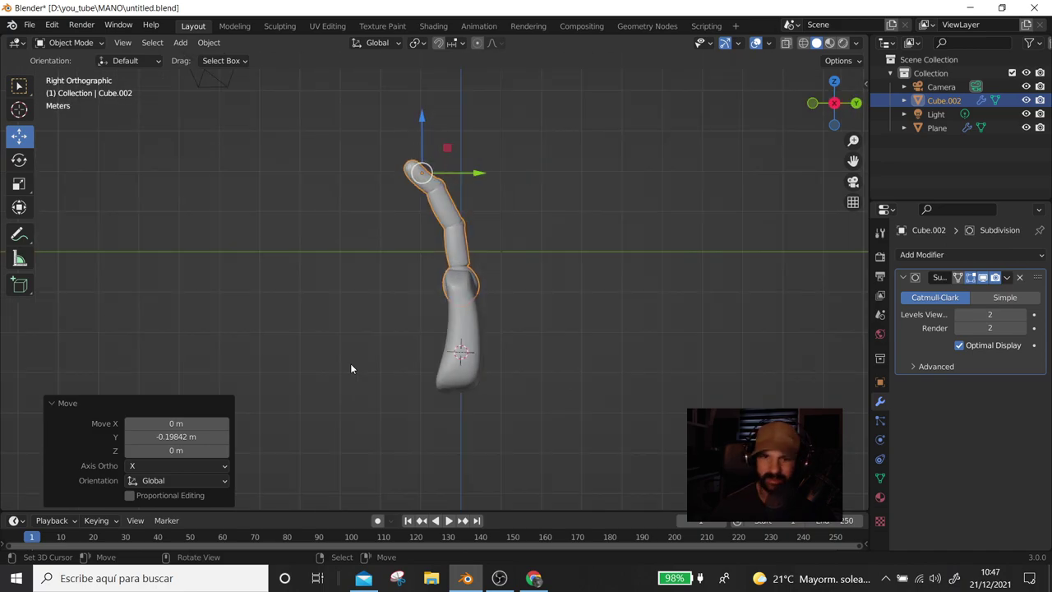
key(KP_1)
key(ctrl+KP_1)
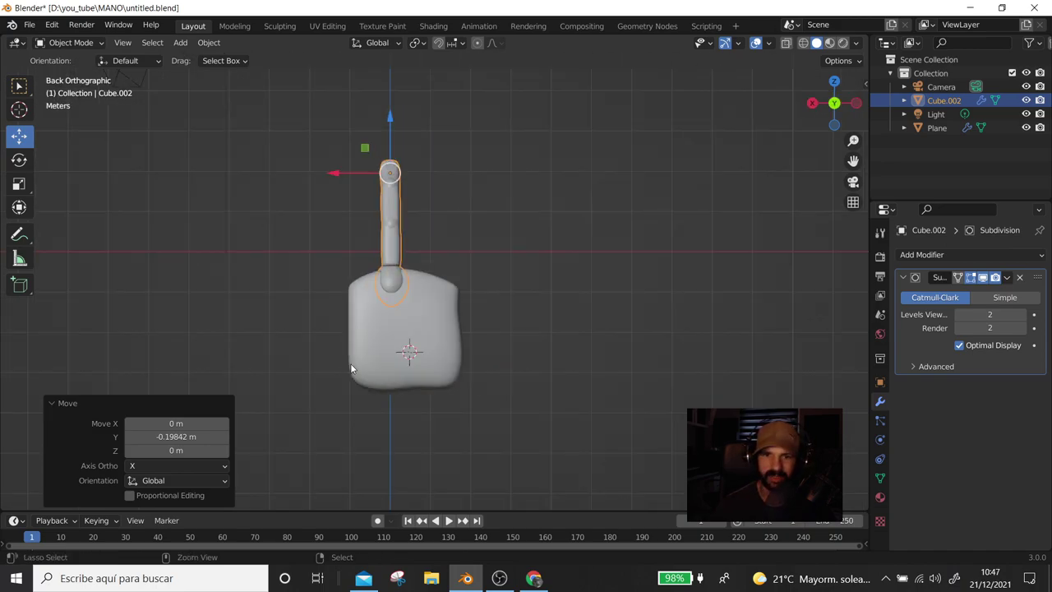
Duplicate the joined finger and slide the copy along X beside the first
scroll(452, 330, up, 3)
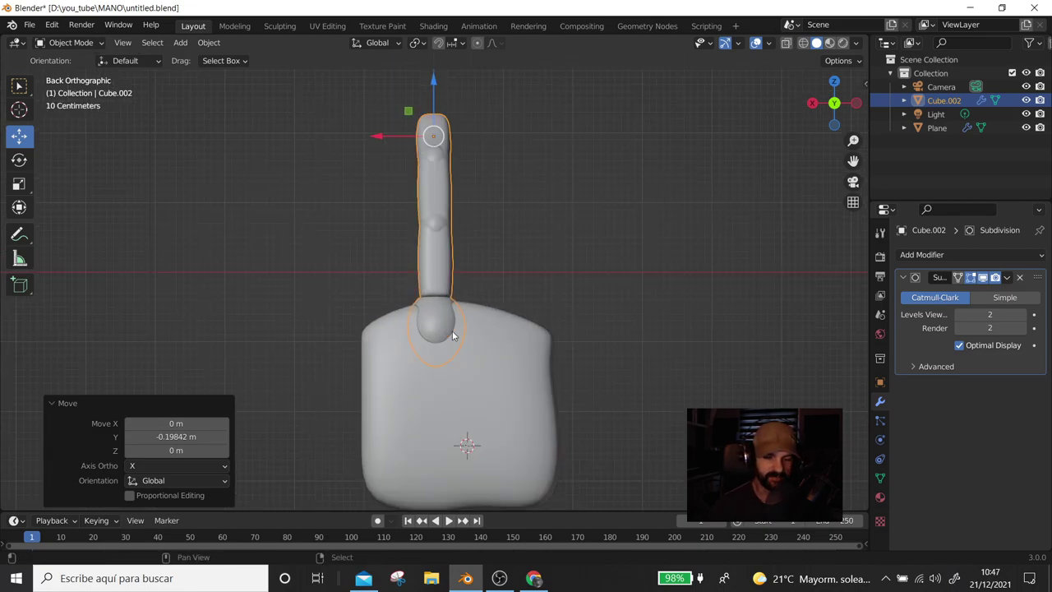
key(shift+d)
key(Escape)
key(g)
key(x)
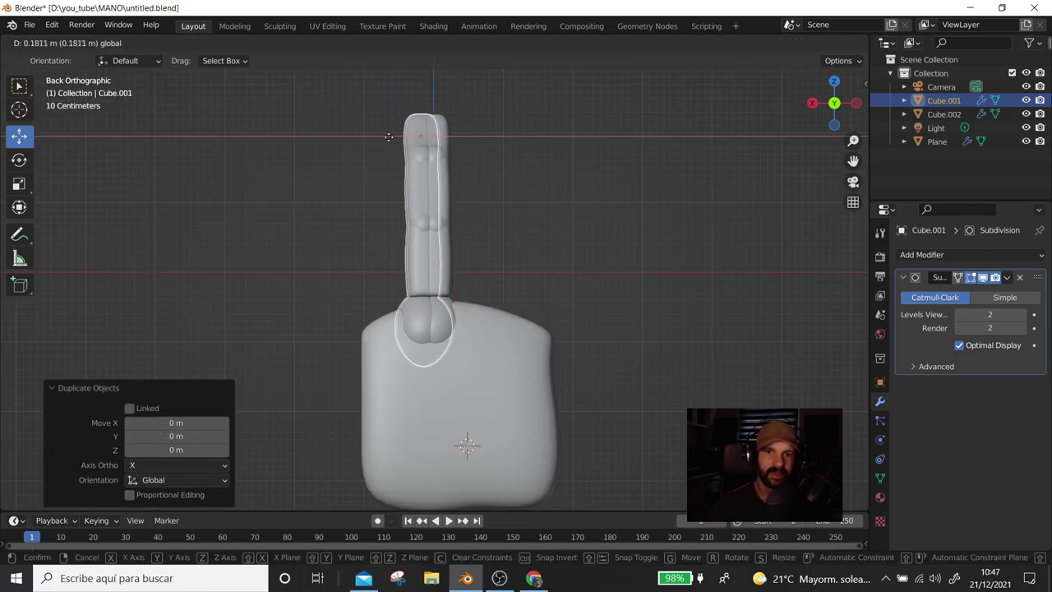
click(359, 143)
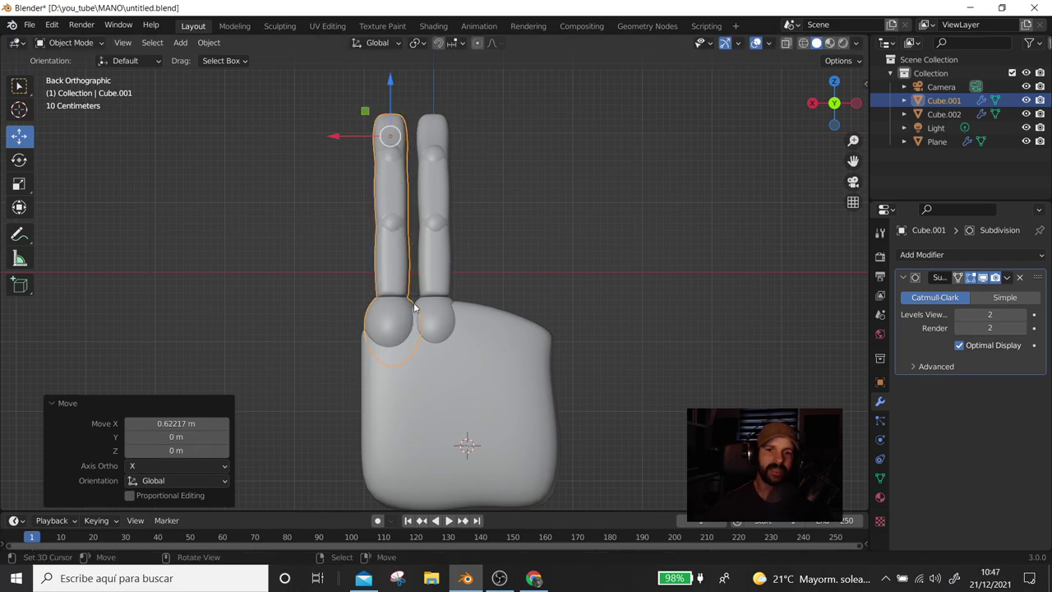
scroll(413, 304, up, 3)
scroll(379, 337, up, 3)
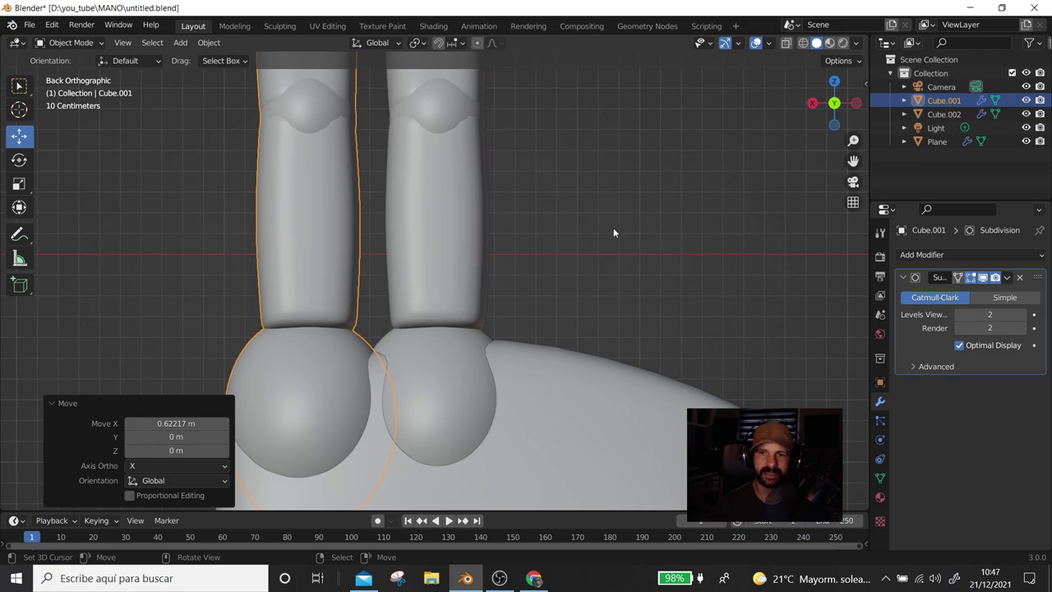
scroll(451, 362, down, 5)
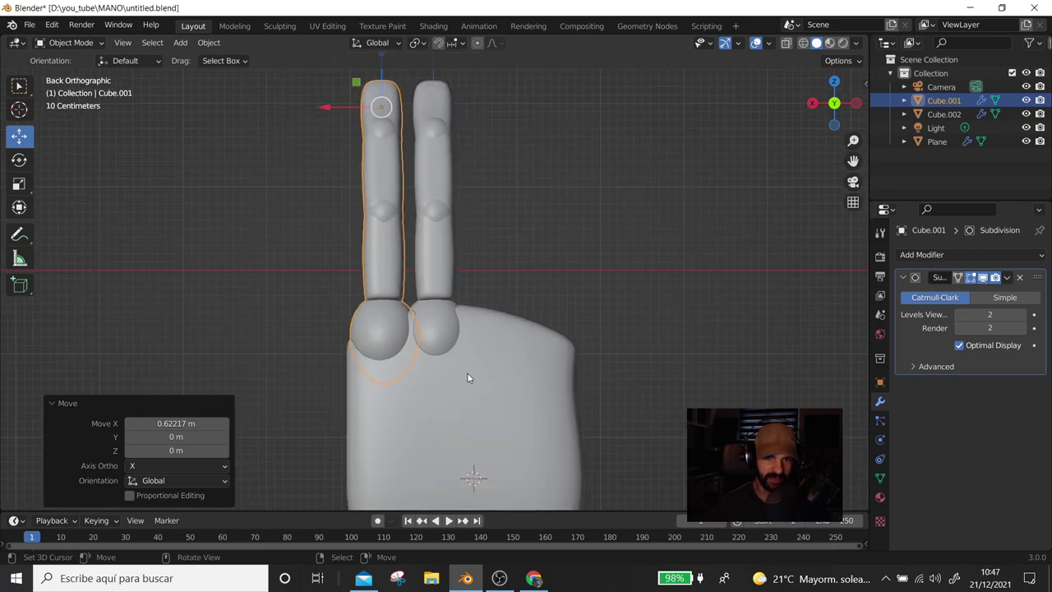
shift+middle_drag(420, 100, 448, 124)
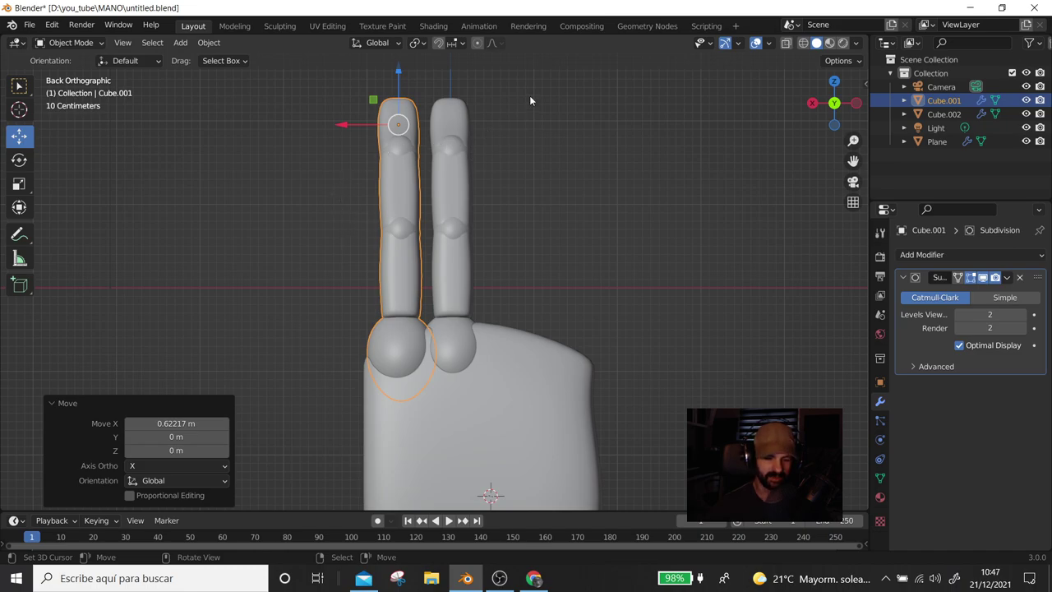
Shorten the copied finger to 0.799 along Z and enlarge it uniformly to 1.039
key(s)
key(z)
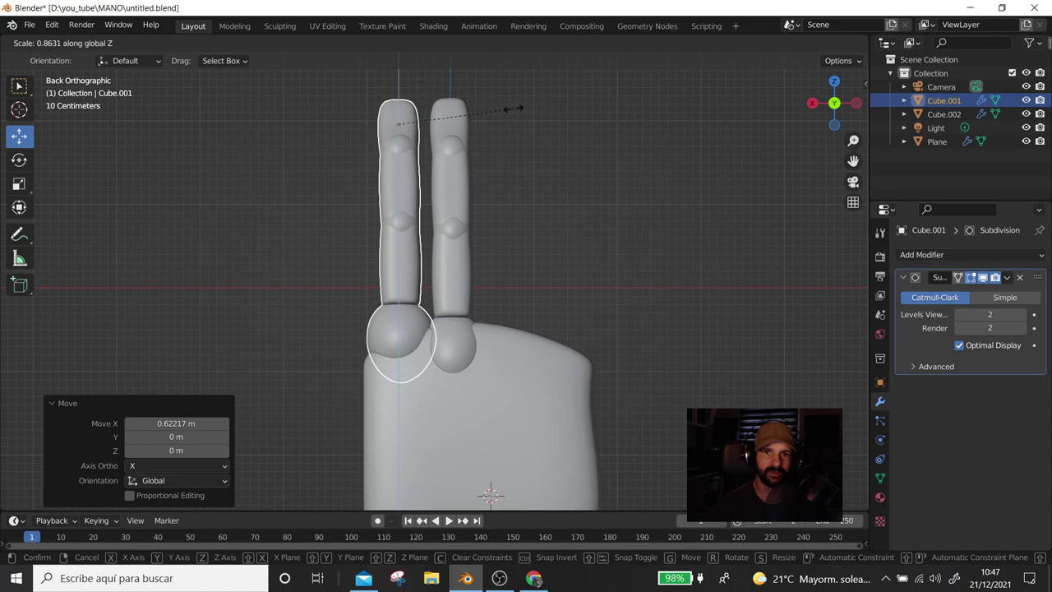
click(505, 111)
key(s)
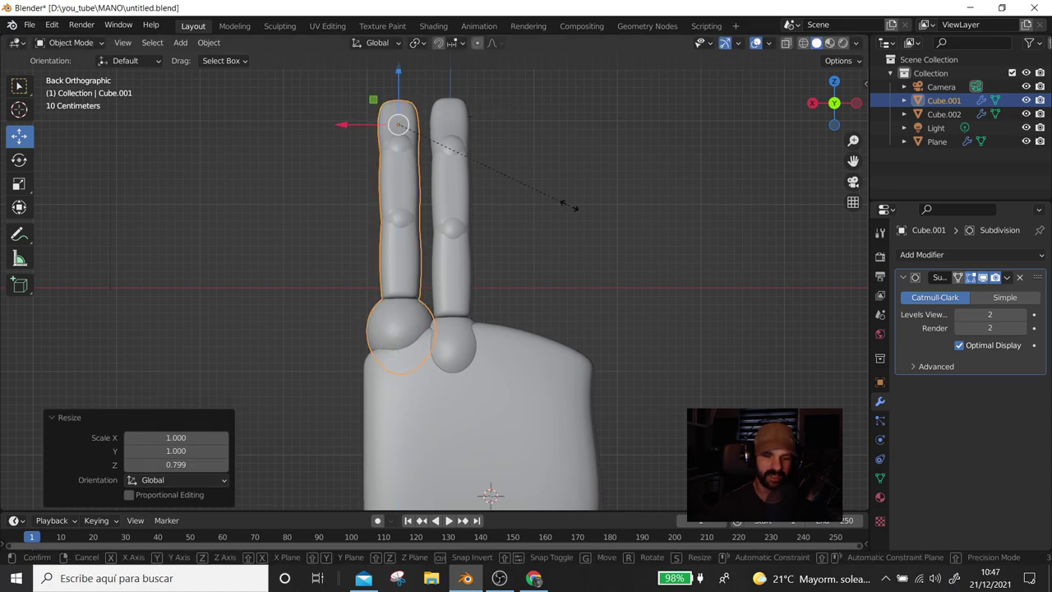
click(553, 193)
key(s)
click(568, 191)
Lower the copied finger onto the palm and line it up along Y
drag(401, 83, 411, 120)
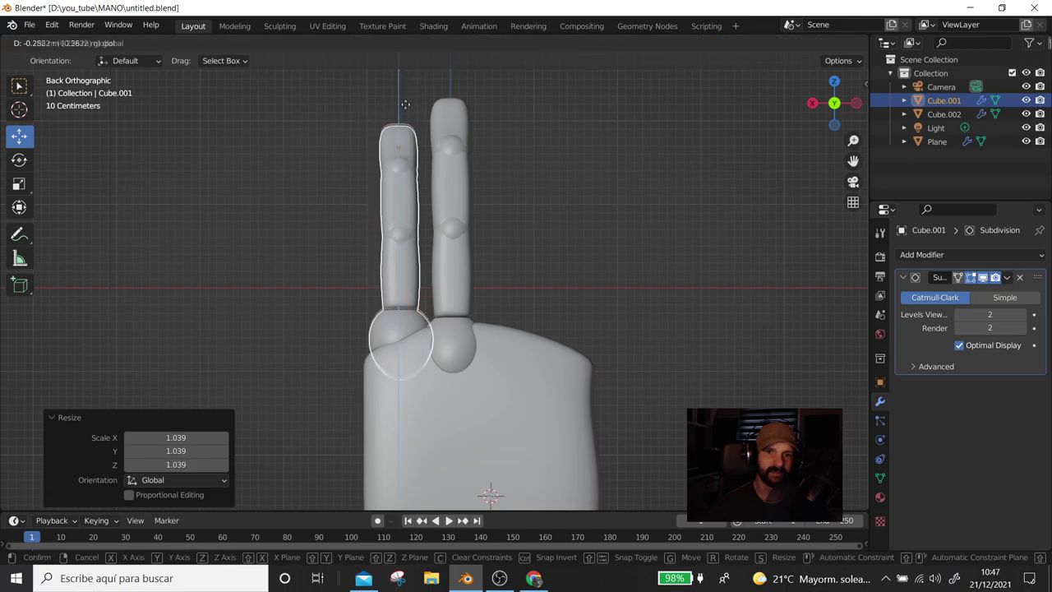
mouse_move(411, 122)
middle_down()
mouse_move(526, 202)
mouse_move(575, 205)
mouse_move(462, 162)
middle_up()
drag(462, 156, 477, 159)
mouse_move(477, 159)
middle_down()
mouse_move(391, 177)
mouse_move(421, 169)
middle_up()
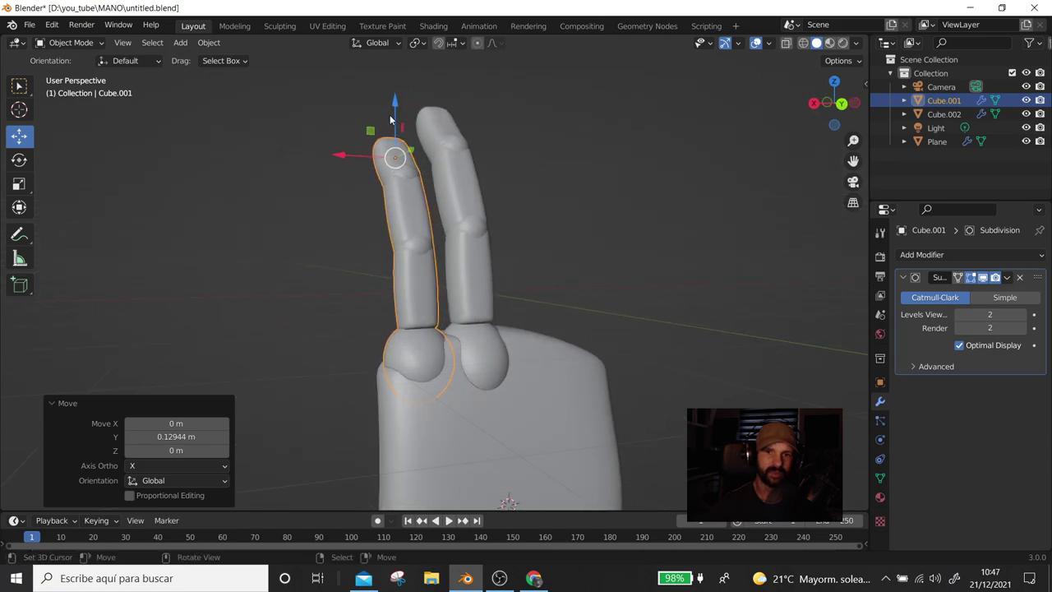
key(g)
click(387, 126)
Inspect the copy from the side, front and back, and snap the 3D cursor to its origin
mouse_move(387, 126)
middle_down()
mouse_move(428, 221)
mouse_move(462, 246)
middle_up()
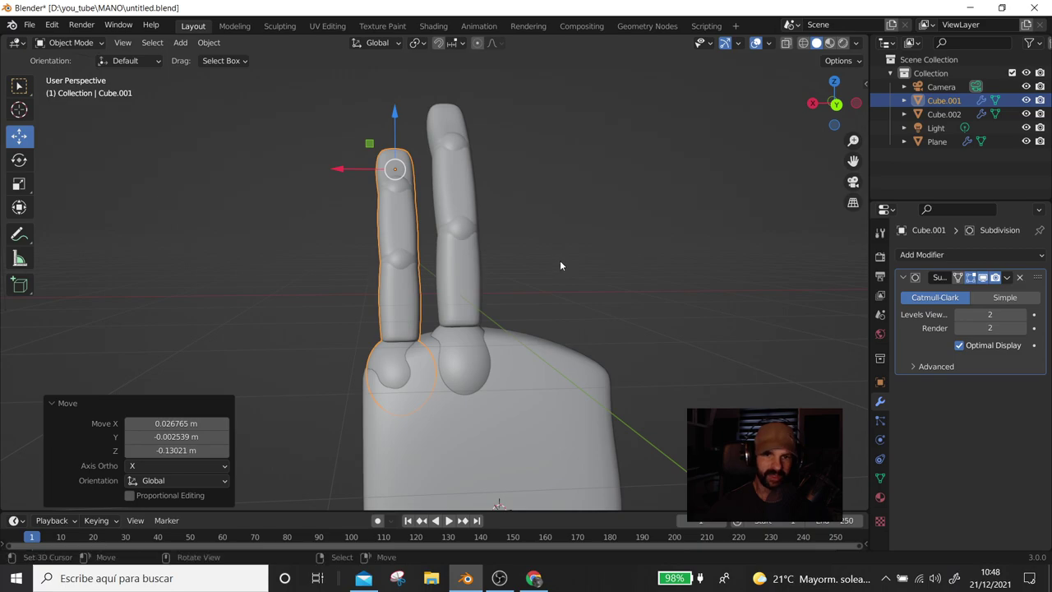
key(KP_3)
key(KP_1)
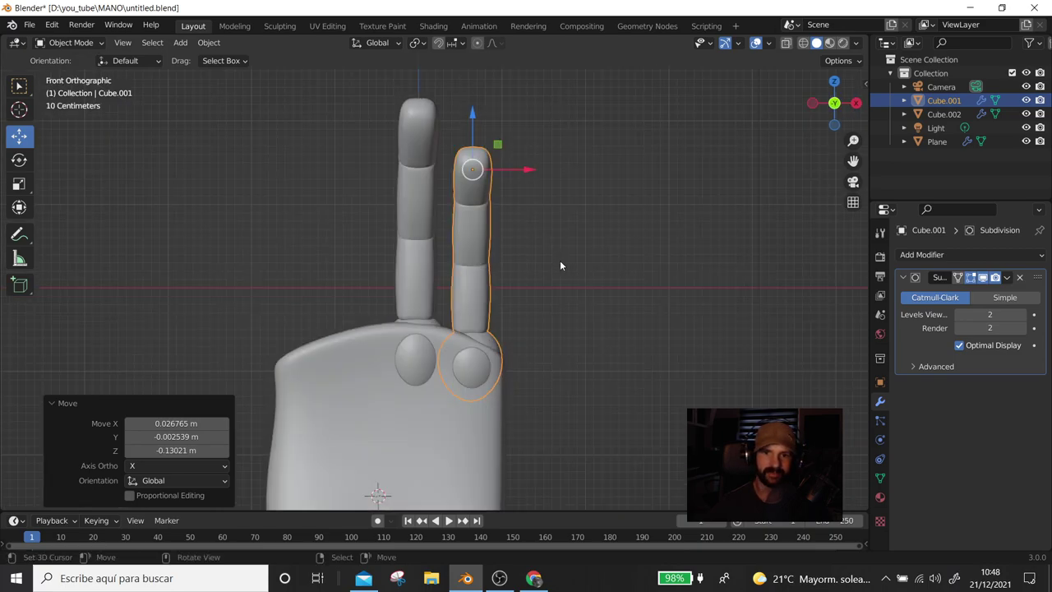
key(ctrl+KP_1)
key(ctrl+KP_3)
key(ctrl+KP_1)
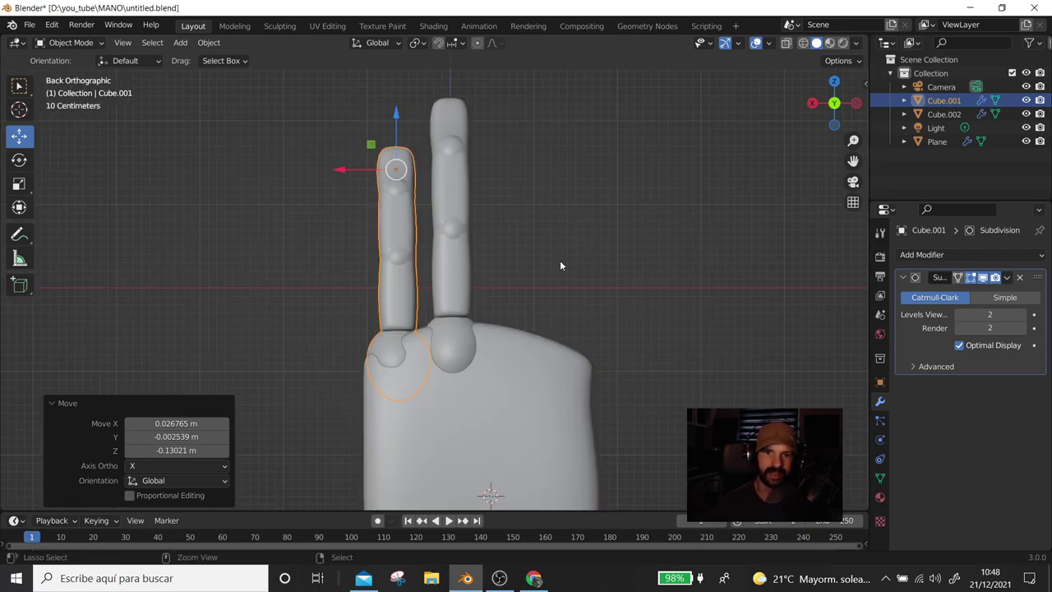
key(shift+s)
click(573, 343)
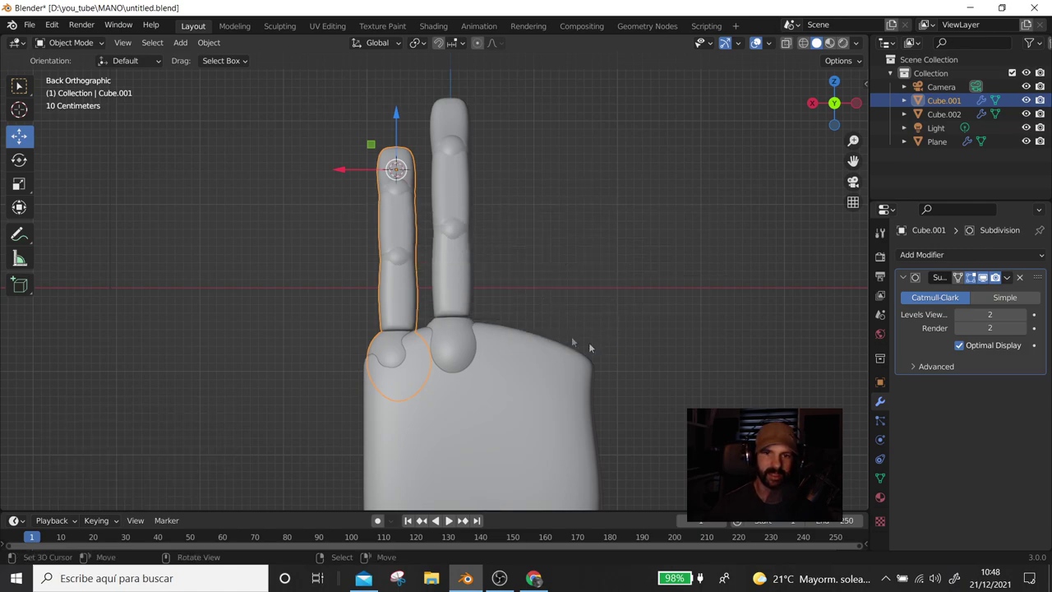
Tilt the copied finger -8.1° outward and fine-tune its sideways position along X
key(r)
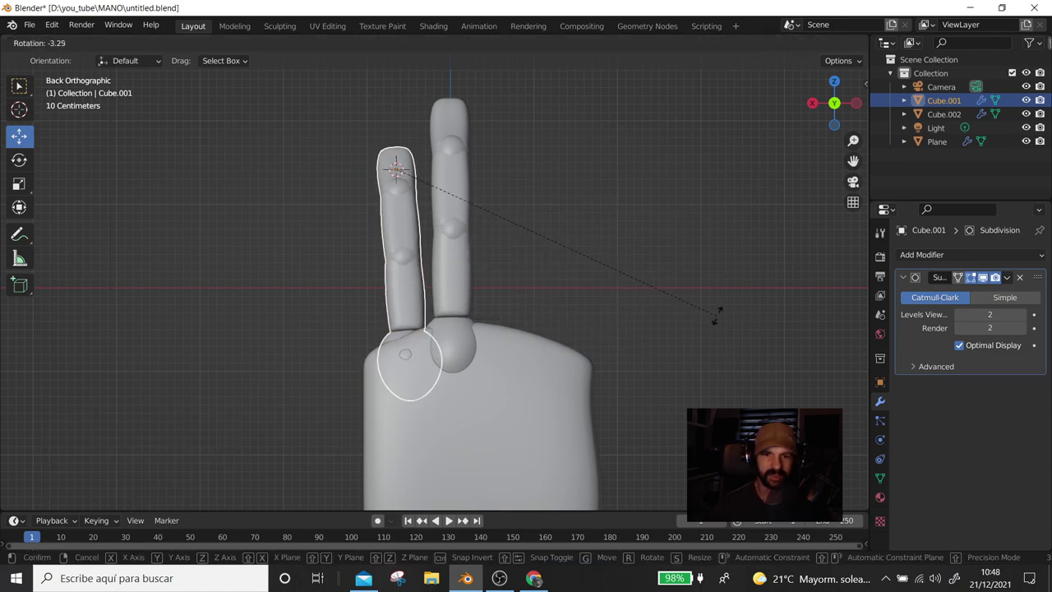
click(732, 290)
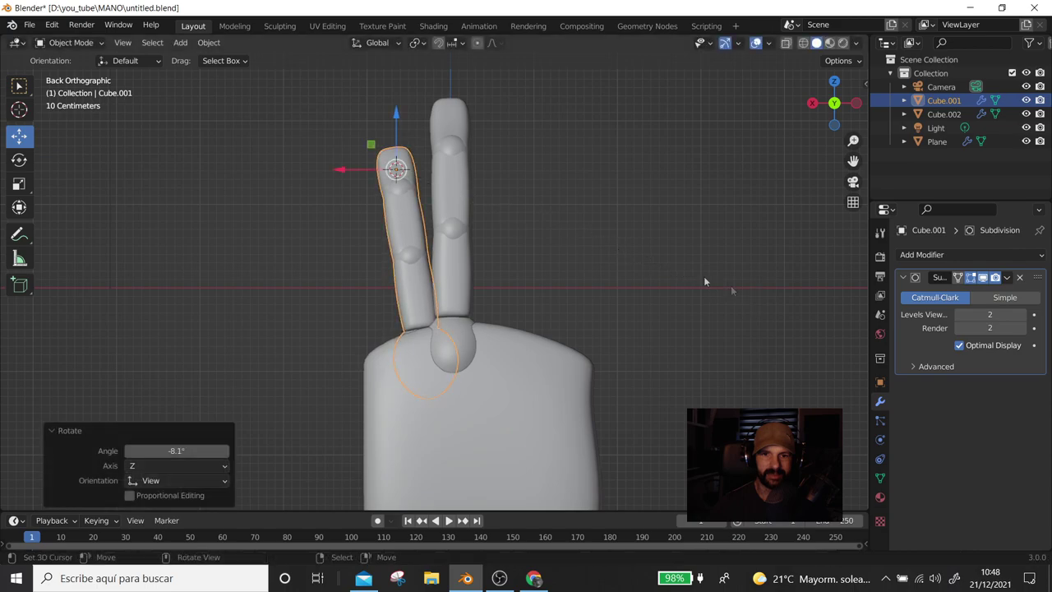
key(g)
key(x)
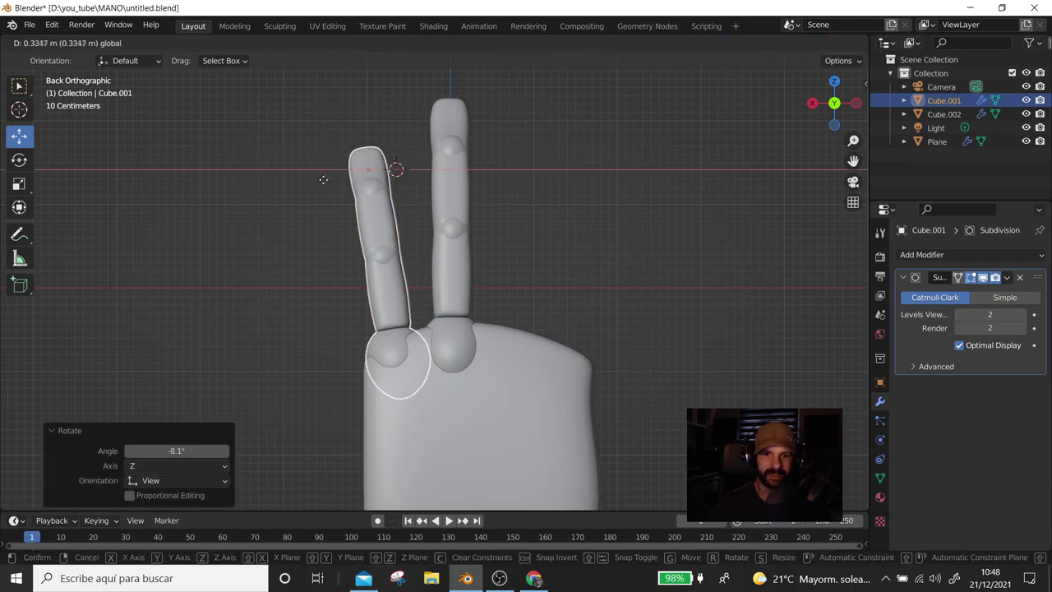
click(333, 213)
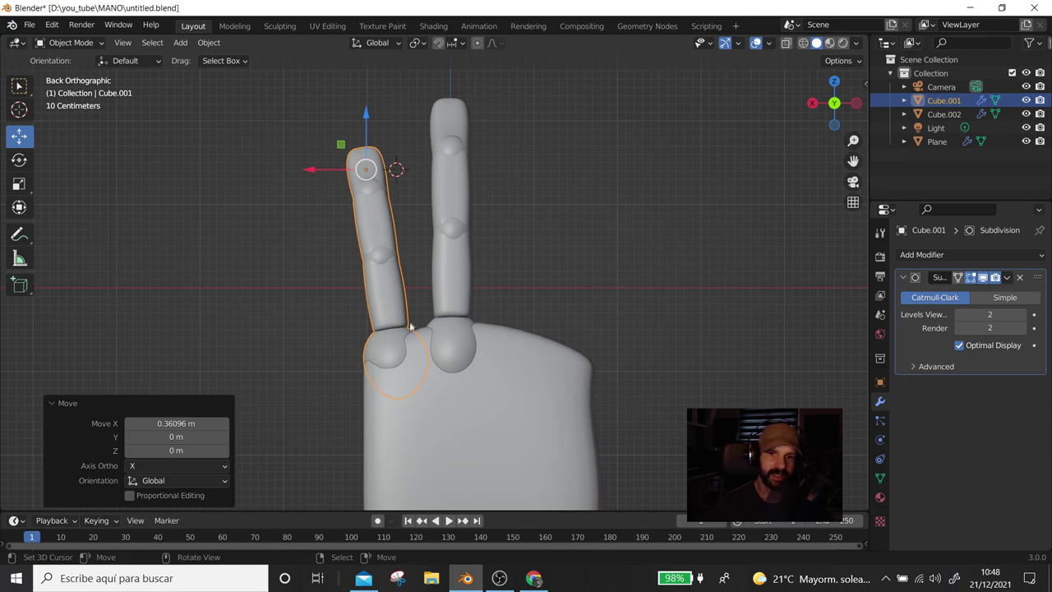
drag(333, 174, 360, 170)
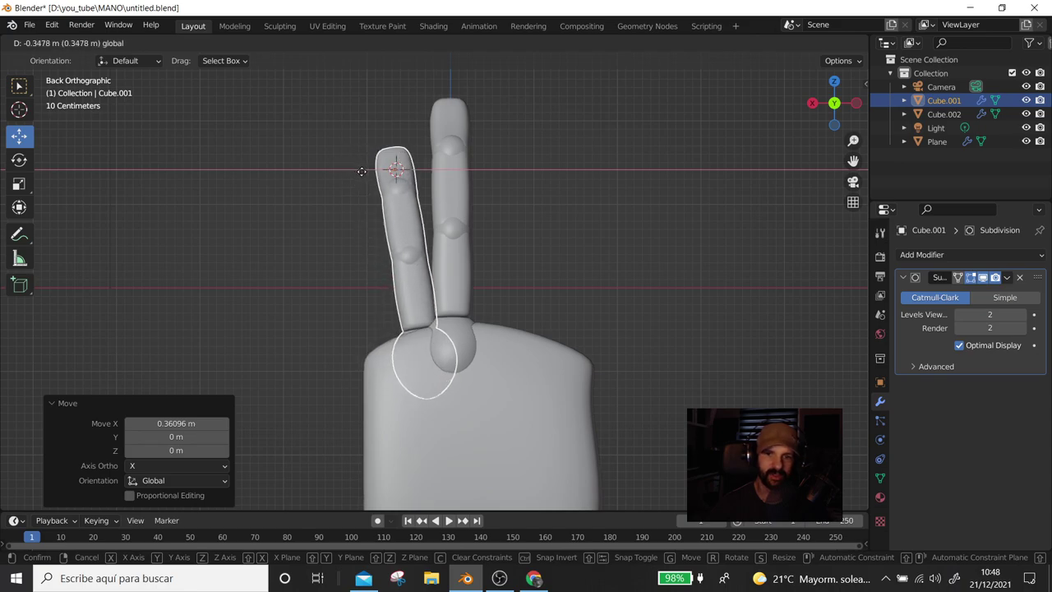
drag(360, 170, 337, 174)
click(665, 285)
Undo to restore the copy's selection, then select the first finger, Cube.002
key(ctrl+z)
mouse_move(666, 285)
middle_down()
mouse_move(539, 325)
mouse_move(521, 357)
mouse_move(533, 354)
mouse_move(518, 357)
middle_up()
scroll(534, 354, up, 3)
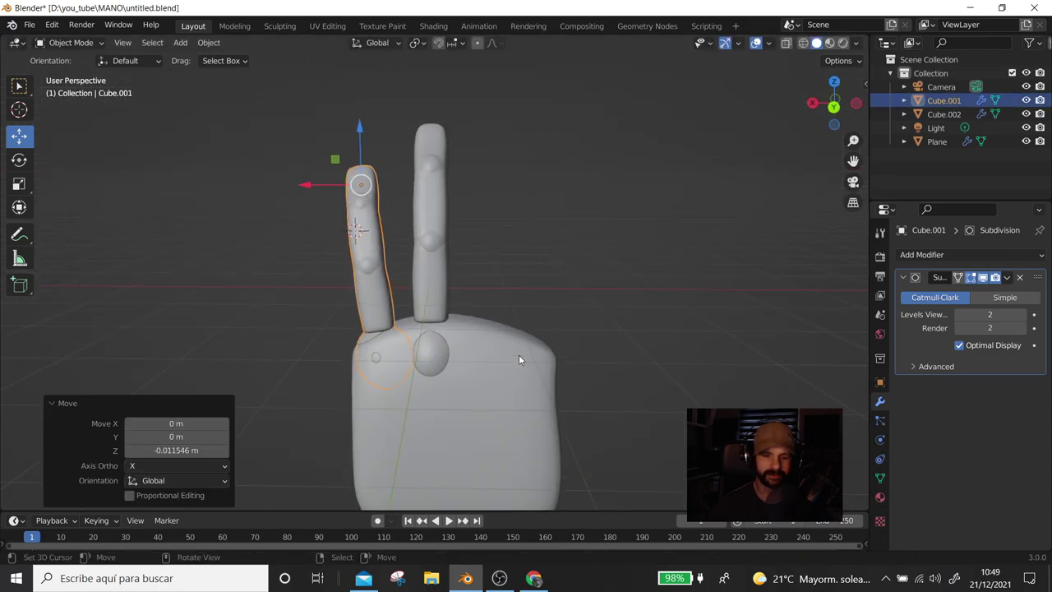
click(429, 262)
Duplicate the middle finger, move the copy right along X and tilt it 12.52°
key(KP_1)
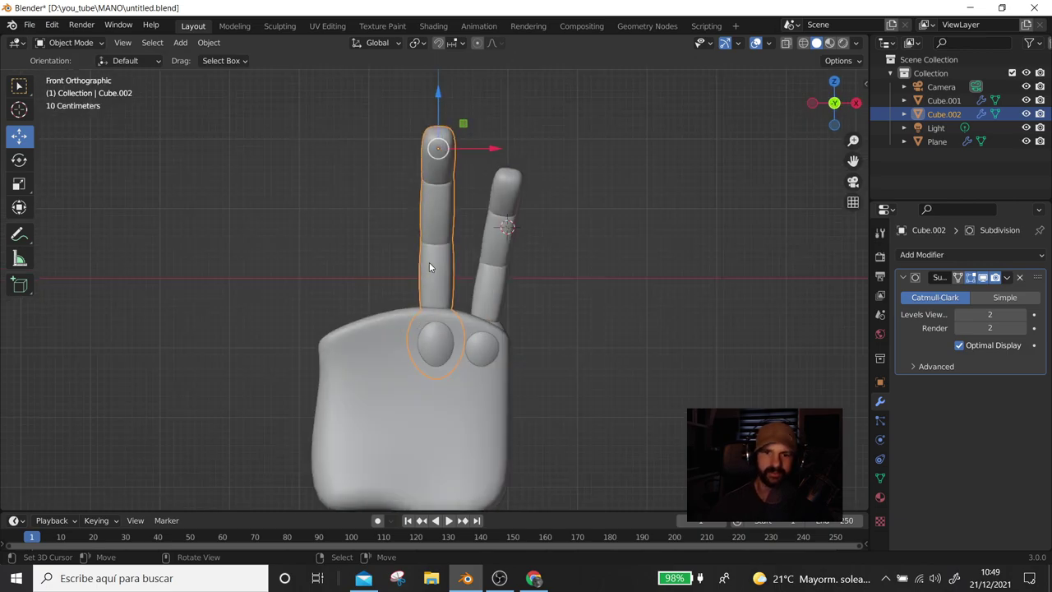
key(ctrl+KP_1)
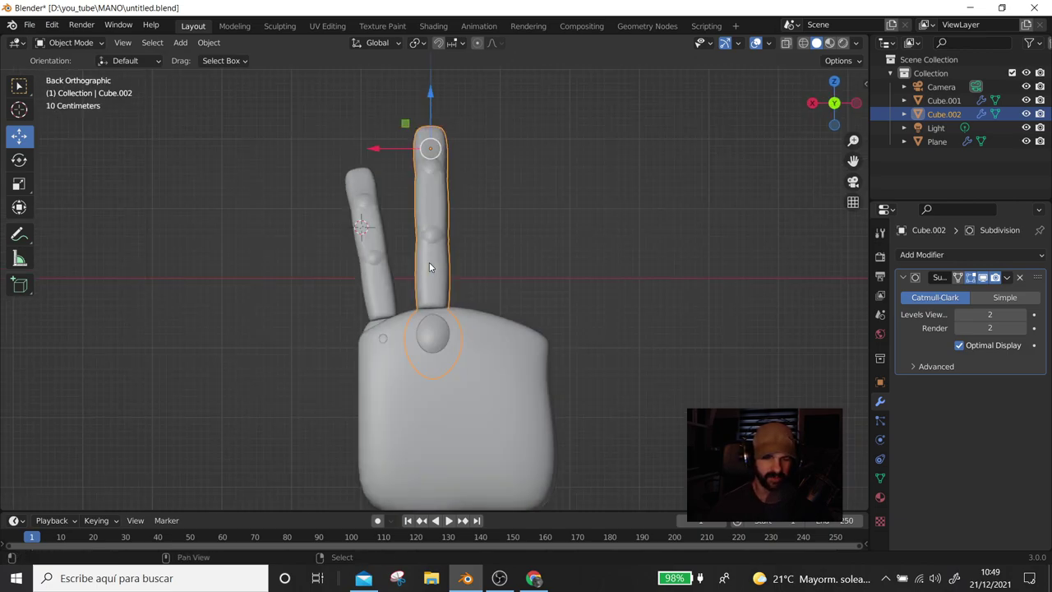
key(shift+d)
key(x)
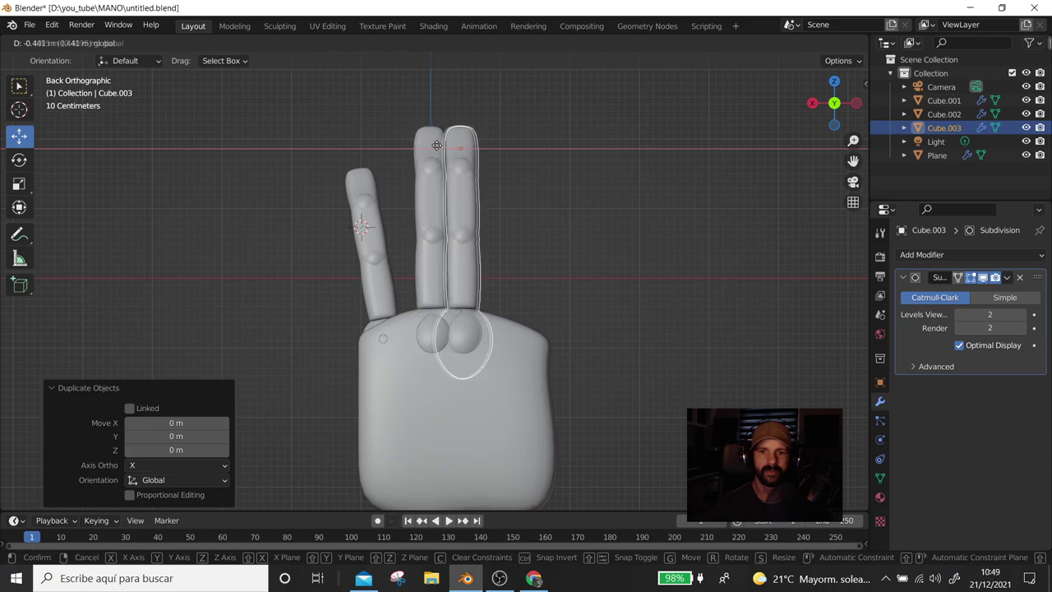
click(453, 147)
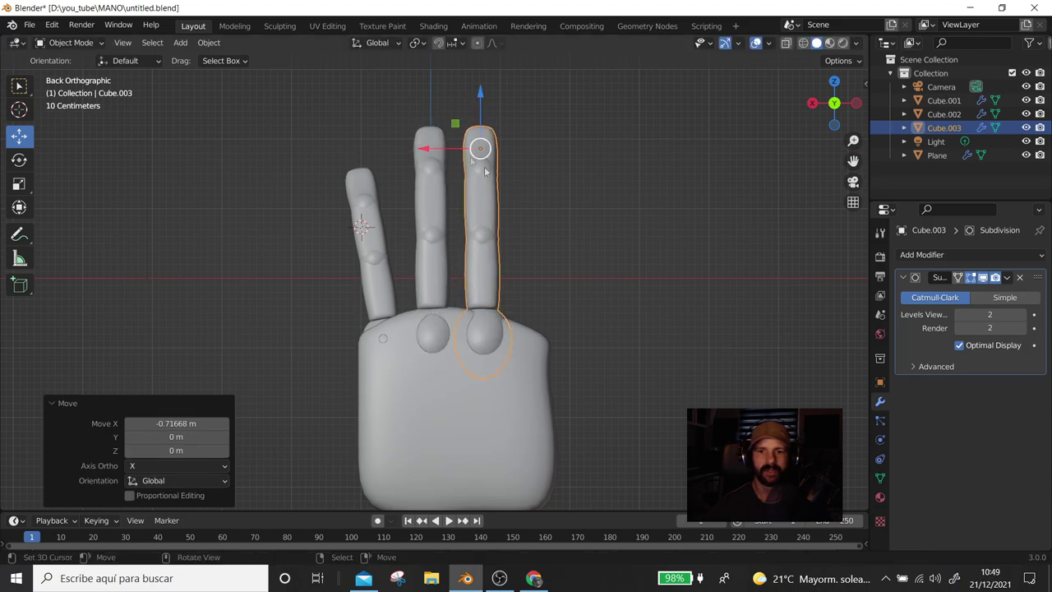
text(r12.52)
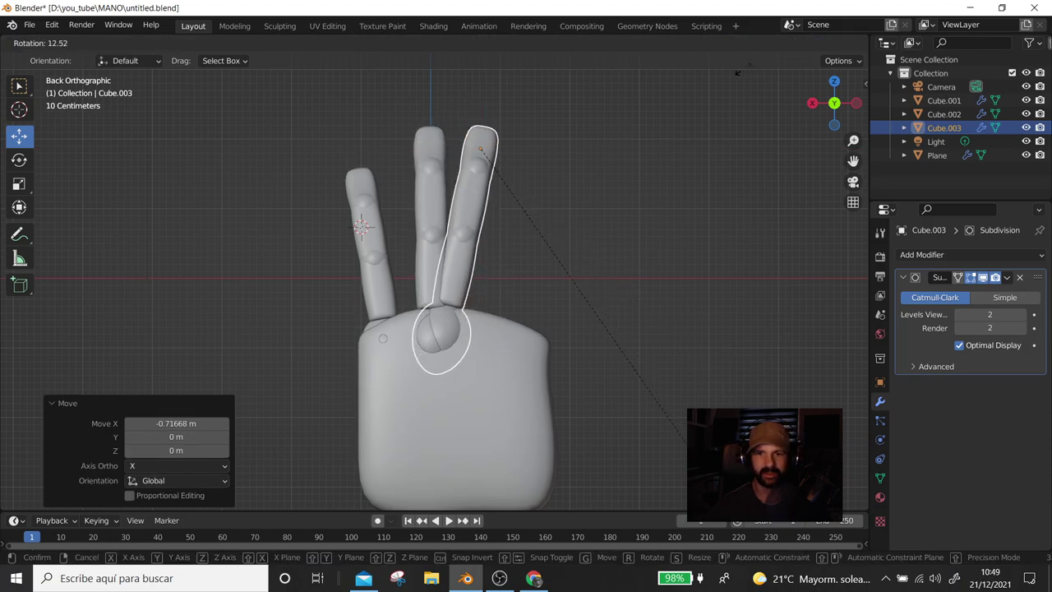
key(Return)
key(g)
key(x)
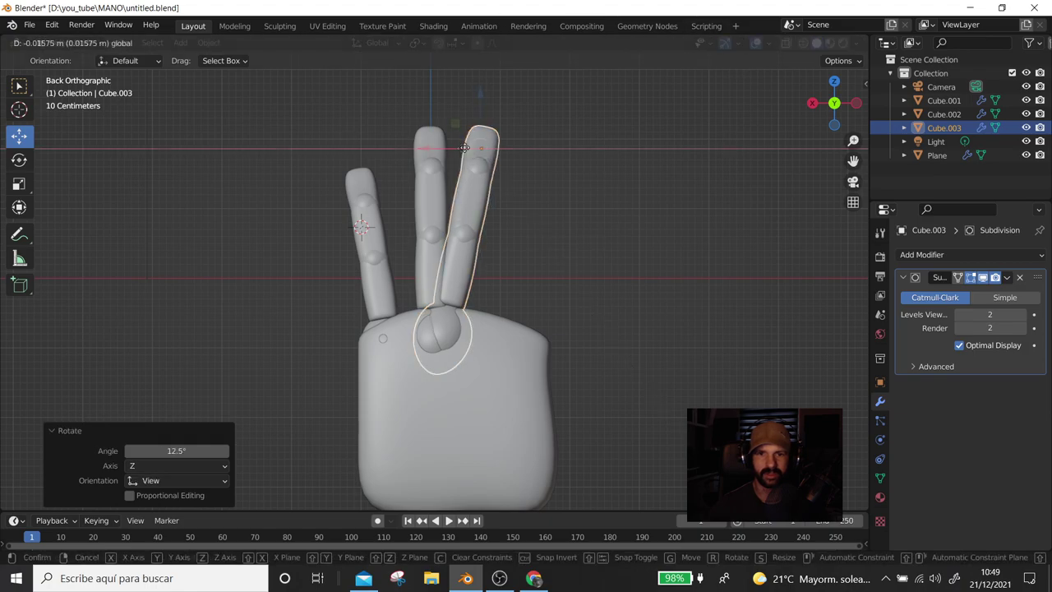
click(510, 99)
Edit the palm mesh, select all its vertices and start scaling along X
mouse_move(510, 98)
middle_down()
mouse_move(327, 242)
mouse_move(599, 275)
mouse_move(510, 361)
mouse_move(559, 341)
middle_up()
click(509, 361)
key(Tab)
key(a)
key(s)
key(x)
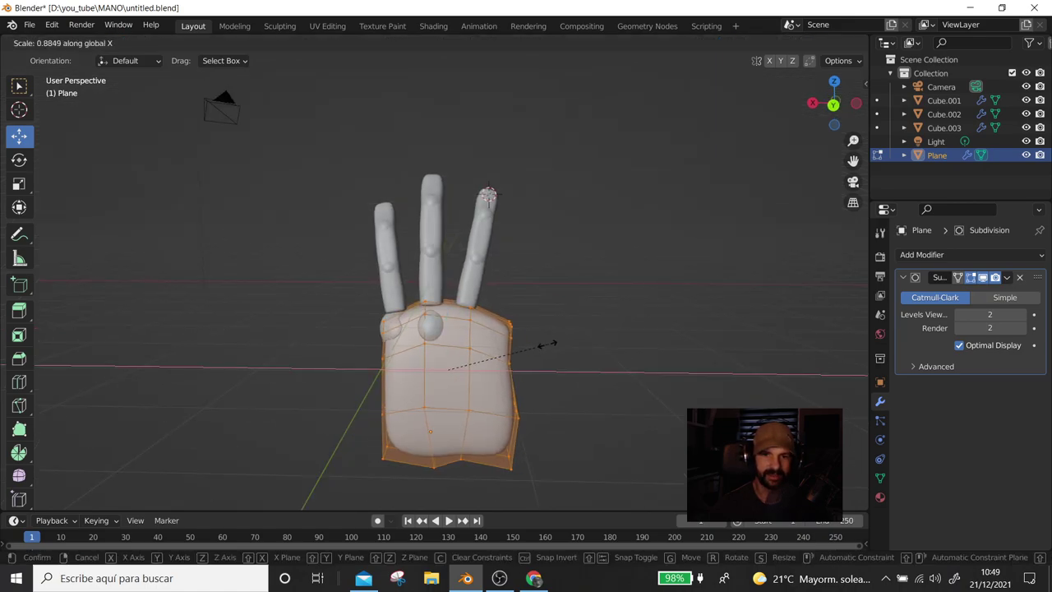
Narrow the palm to 0.885 along X, reposition its mesh and return to Object Mode
click(546, 345)
key(g)
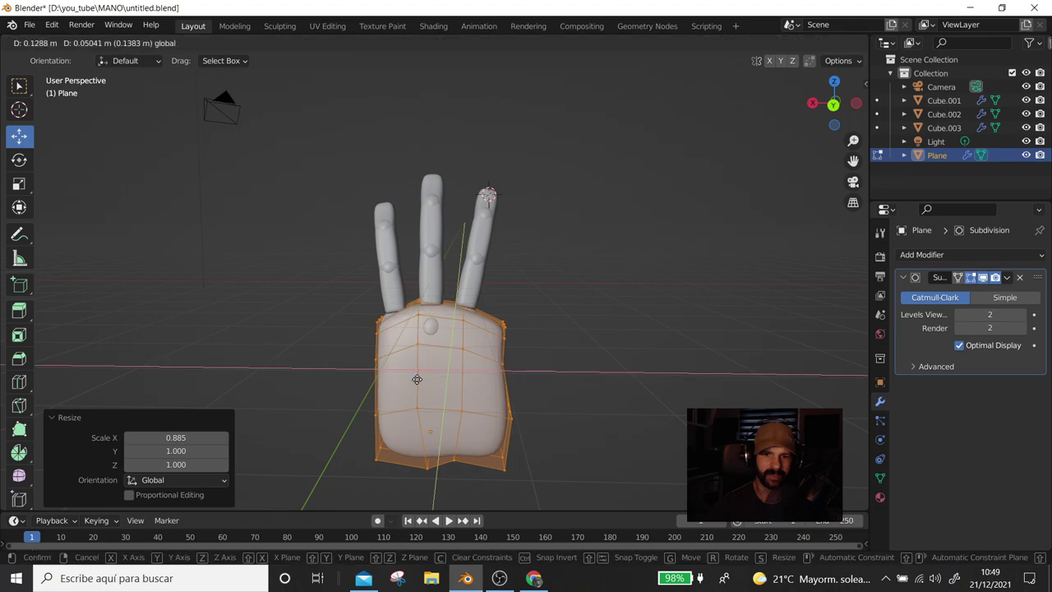
click(417, 379)
click(409, 392)
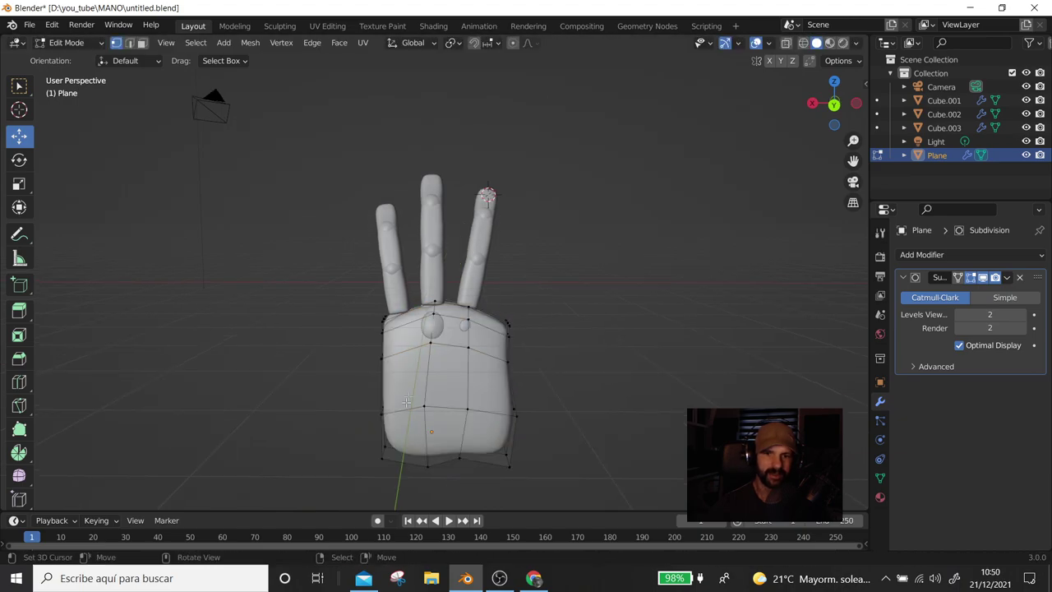
scroll(406, 401, up, 1)
shift+middle_drag(467, 388, 473, 314)
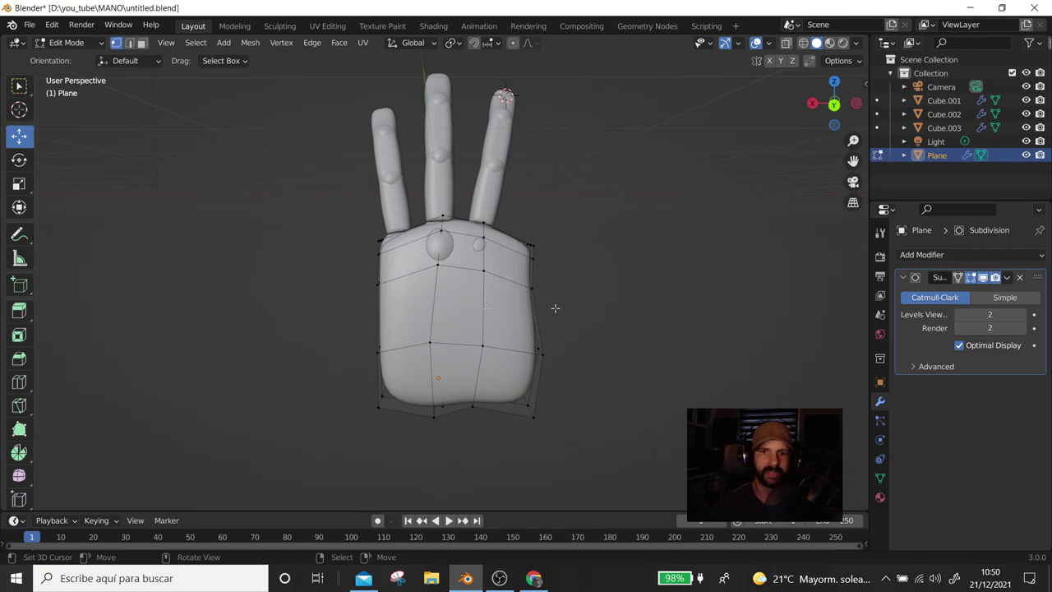
key(Tab)
Shift Cube.001 0.084354 m and Cube.003 −0.037163 m along Y onto the palm
mouse_move(487, 292)
middle_down()
mouse_move(435, 307)
mouse_move(564, 305)
mouse_move(455, 274)
middle_up()
click(454, 274)
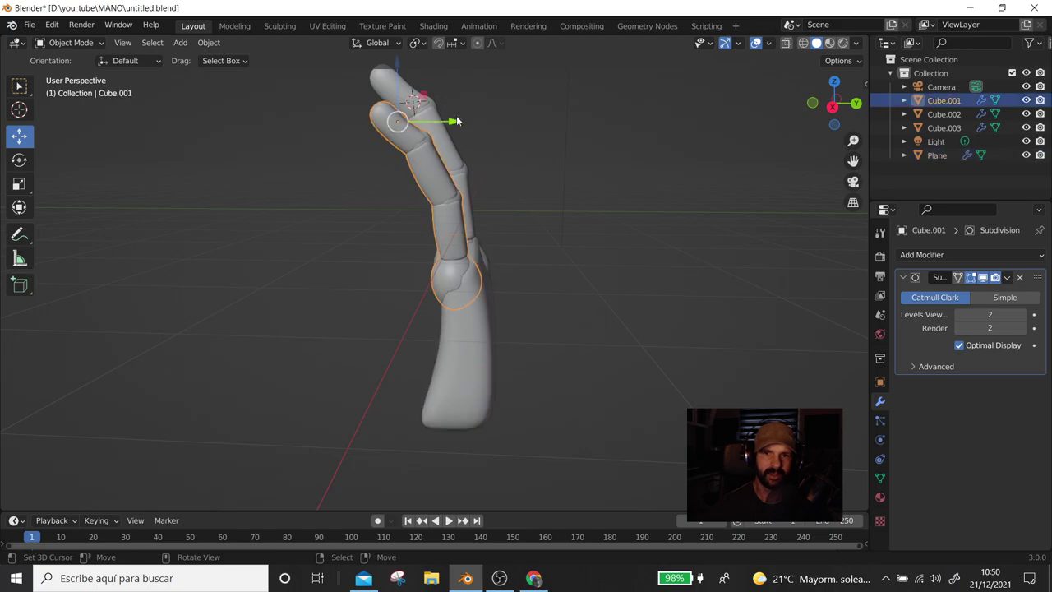
drag(458, 121, 475, 123)
mouse_move(475, 123)
middle_down()
mouse_move(456, 234)
mouse_move(441, 228)
mouse_move(416, 242)
middle_up()
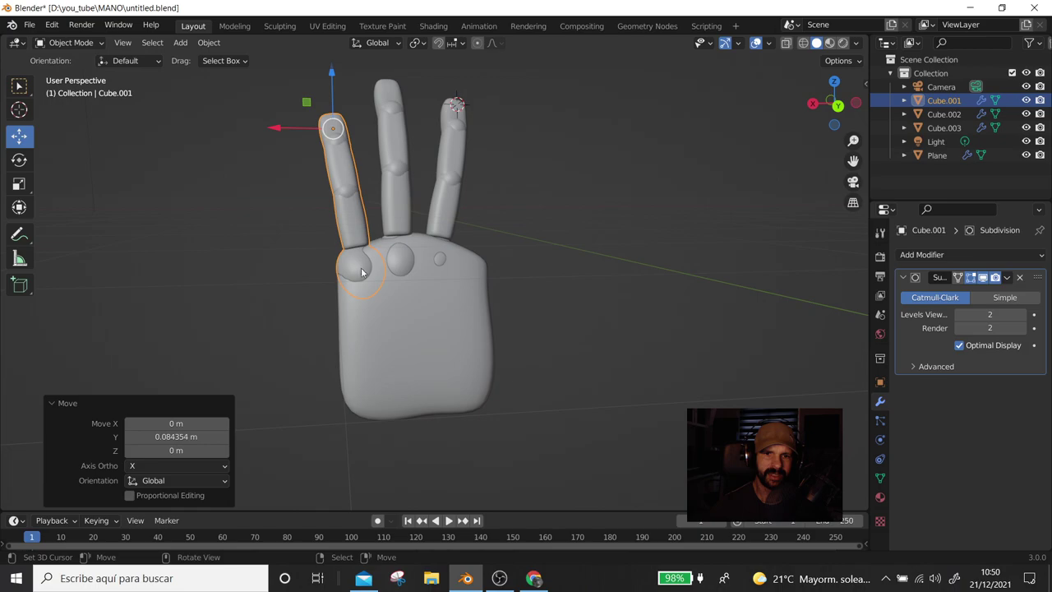
middle_drag(387, 284, 493, 246)
click(944, 128)
mouse_move(675, 144)
middle_down()
mouse_move(507, 279)
mouse_move(550, 280)
middle_up()
scroll(508, 279, up, 2)
key(KP_1)
key(KP_3)
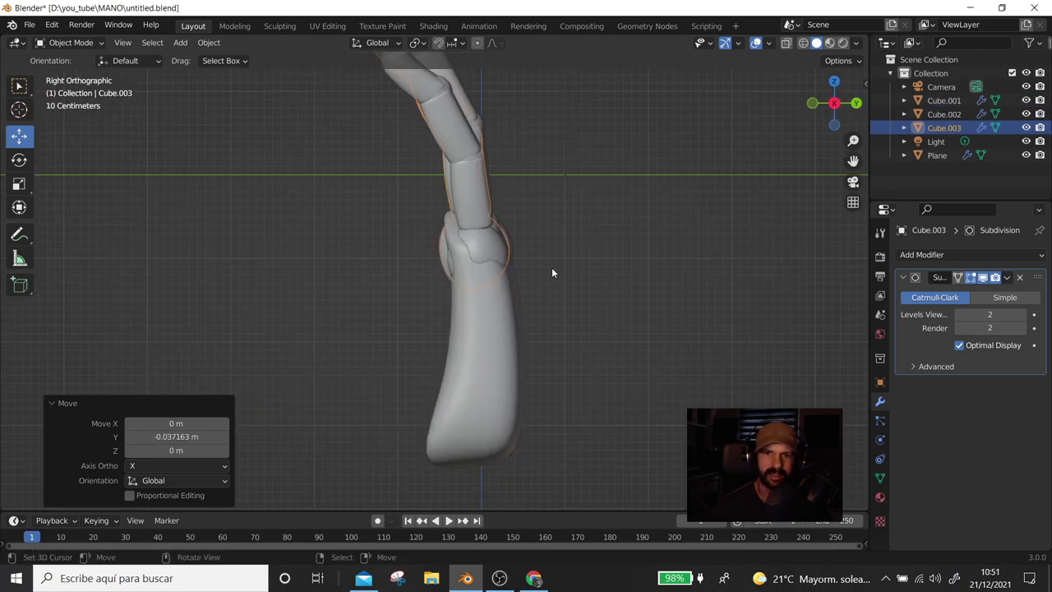
key(ctrl+KP_1)
scroll(551, 267, down, 3)
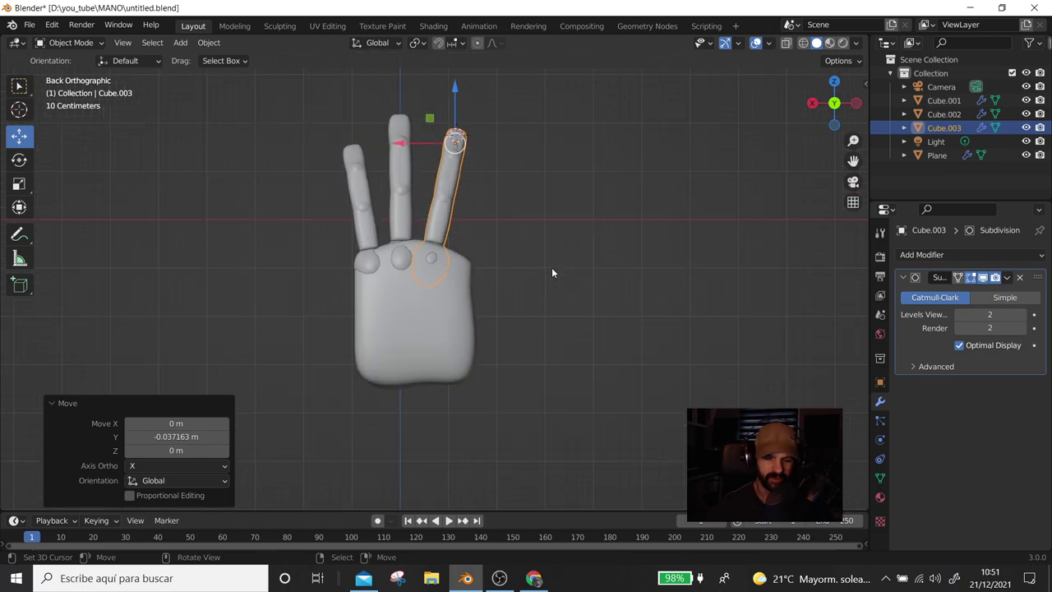
Duplicate the third finger, move the copy right along X and tilt it 16.3°
key(shift+d)
key(Escape)
key(g)
key(x)
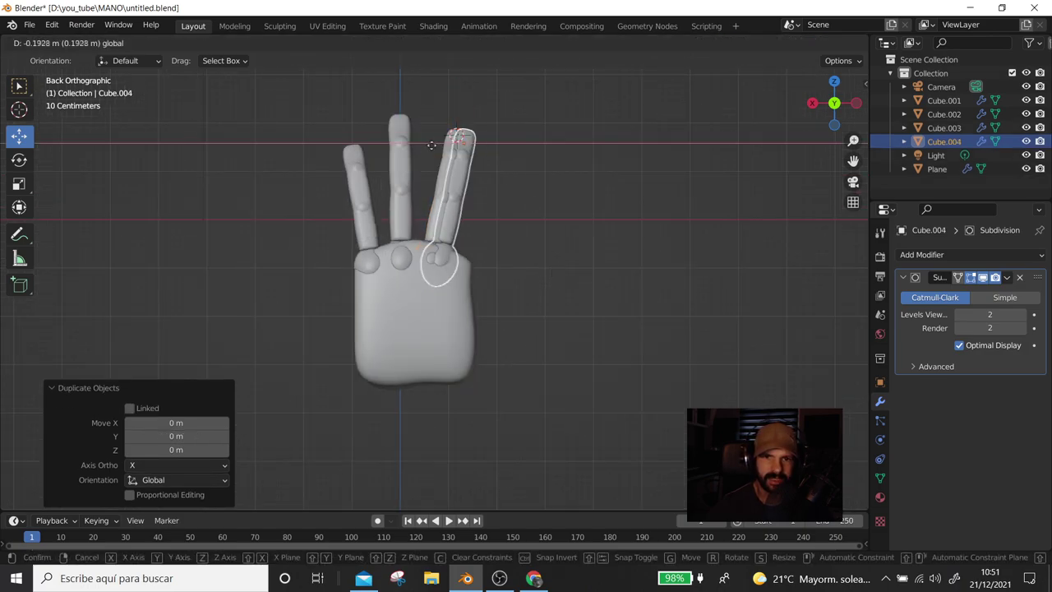
click(559, 253)
key(r)
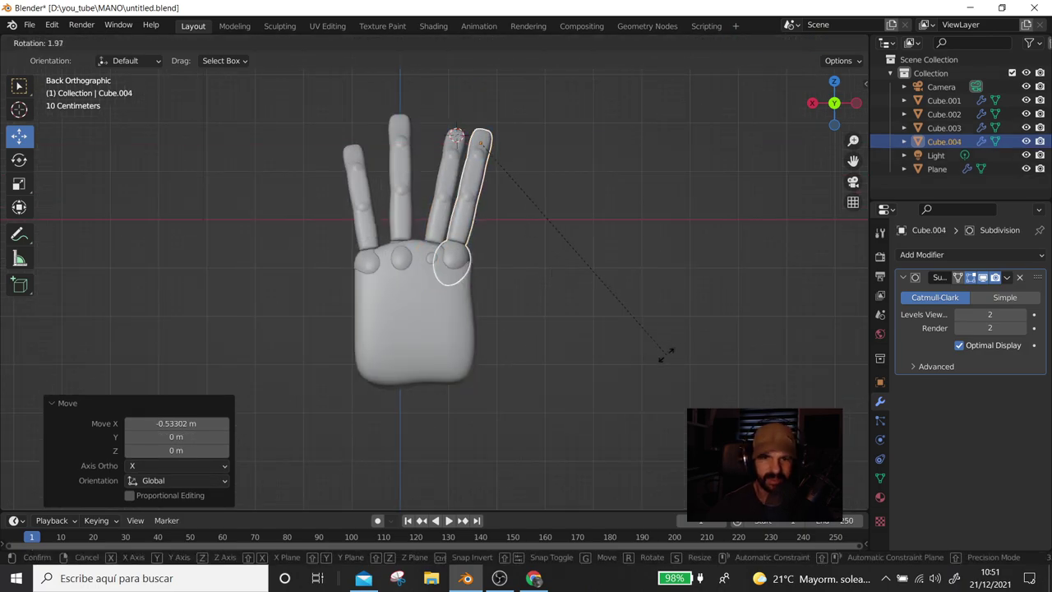
click(465, 170)
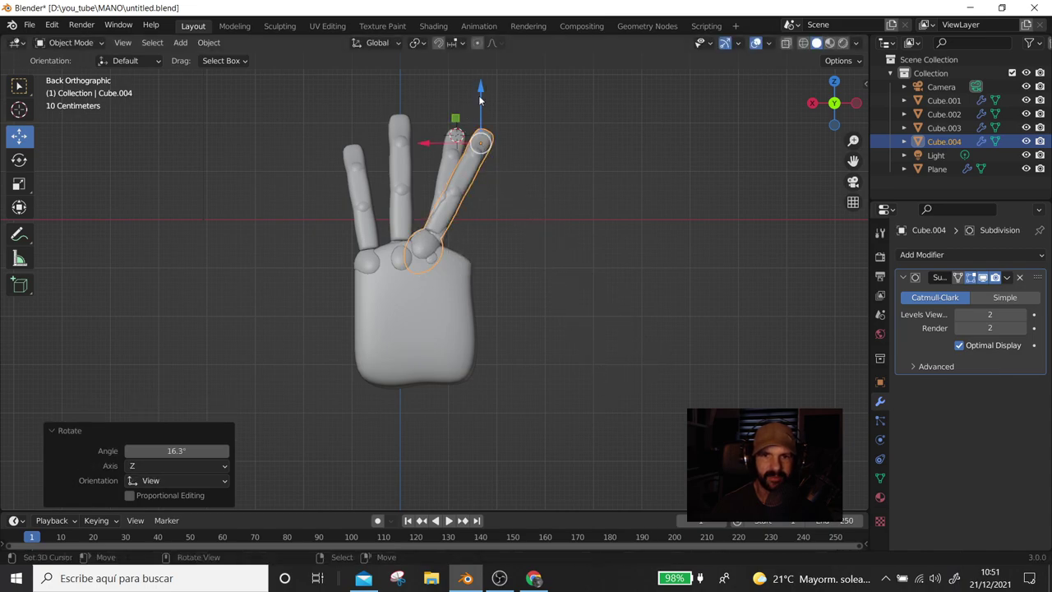
Lower the fourth finger along Z and shift it right toward the palm edge
key(g)
key(z)
click(473, 132)
key(g)
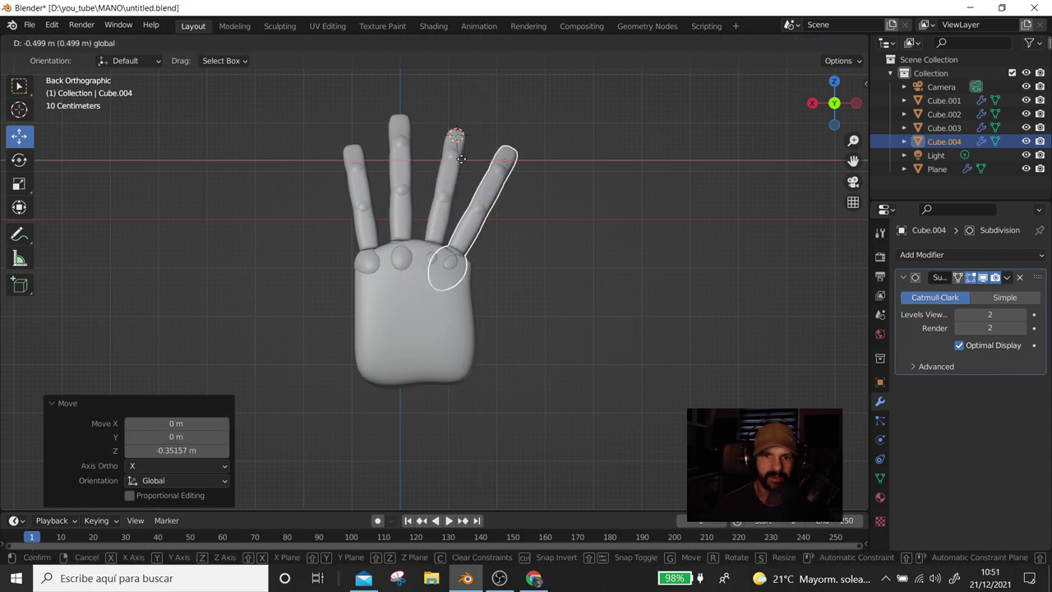
click(485, 136)
key(g)
key(z)
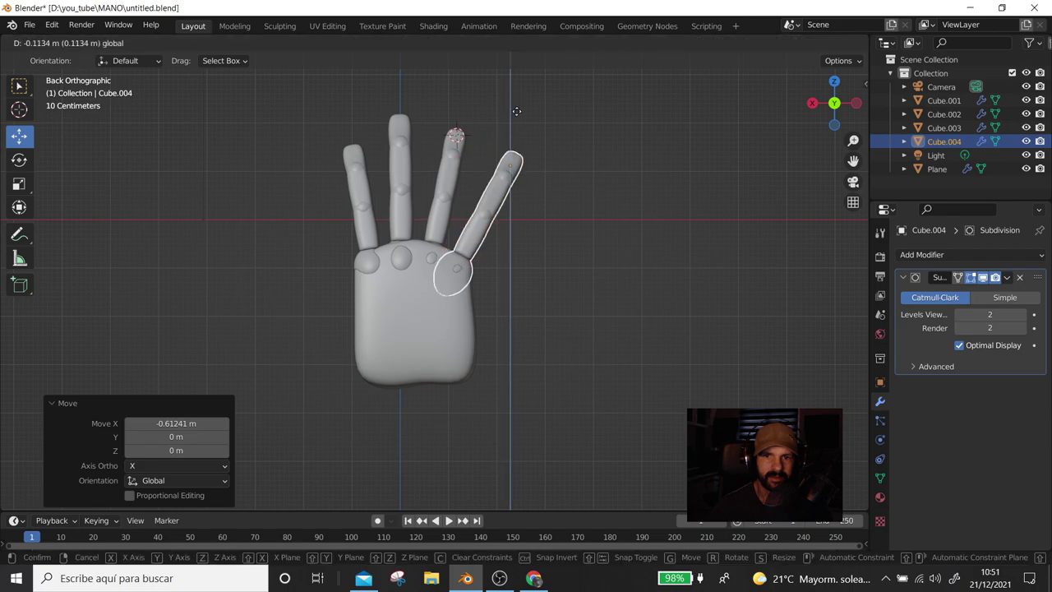
click(516, 111)
mouse_move(516, 111)
middle_down()
mouse_move(348, 240)
mouse_move(435, 247)
mouse_move(467, 217)
middle_up()
middle_drag(619, 277, 615, 282)
Rotate the fourth finger 11.2°, lower it along Z, and shrink it to 0.9
key(r)
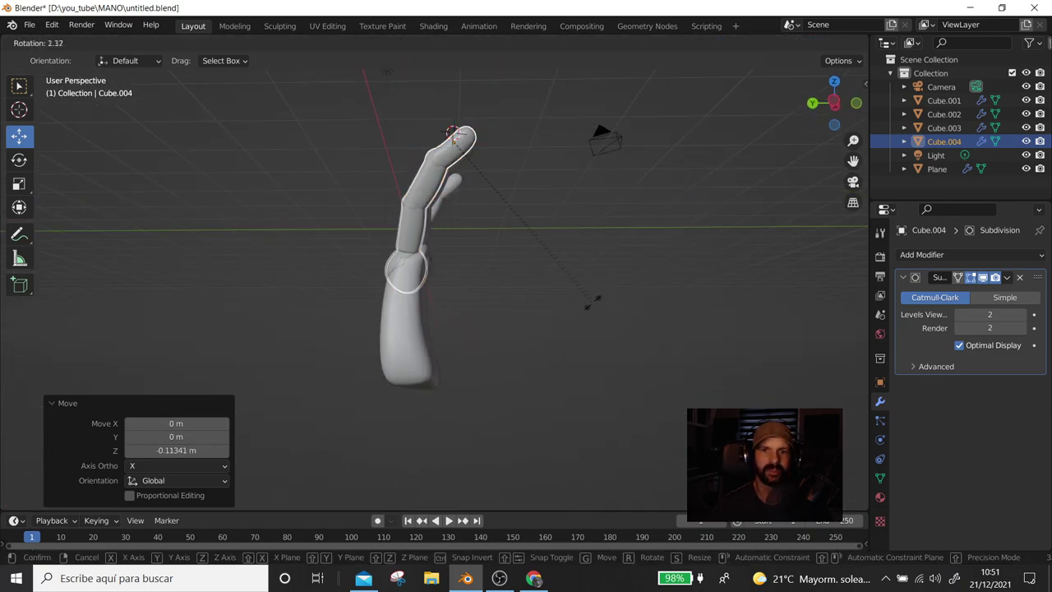
click(553, 304)
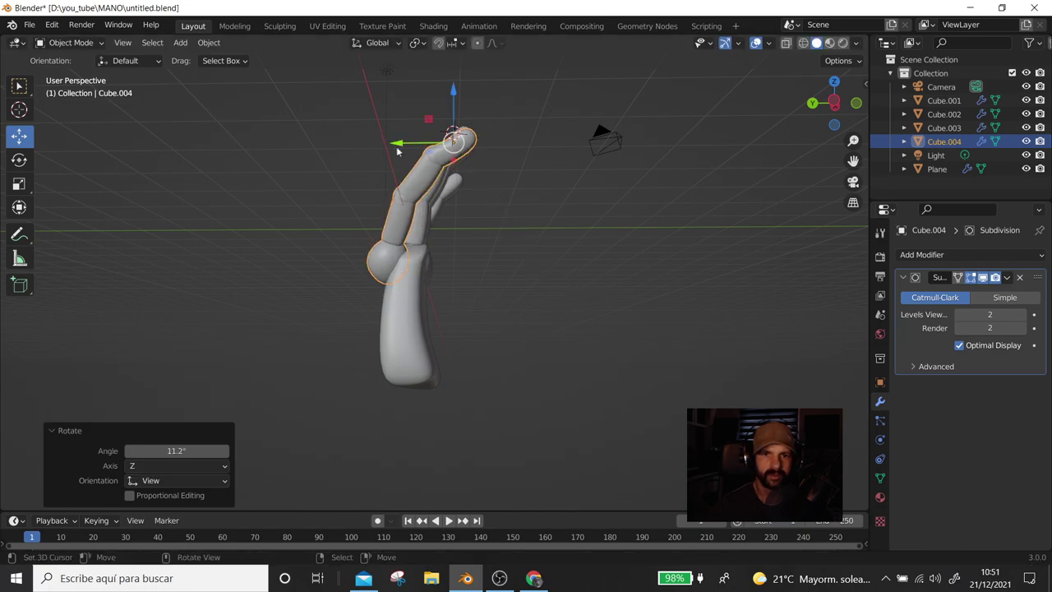
drag(396, 150, 423, 150)
drag(479, 100, 480, 123)
middle_drag(578, 234, 422, 194)
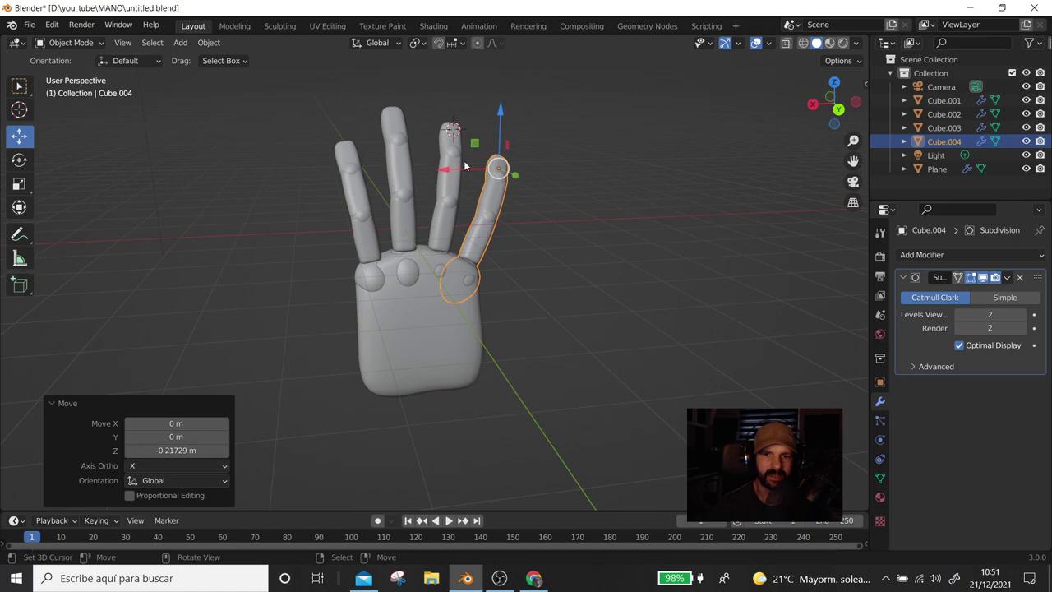
text(s0.9)
key(Return)
Fine-tune the fourth finger's position along X, Z and Y, about 0.2356 m along Y
mouse_move(601, 169)
middle_down()
mouse_move(548, 211)
mouse_move(467, 174)
middle_up()
drag(466, 172, 466, 172)
mouse_move(517, 123)
mouse_down()
mouse_move(497, 161)
mouse_move(505, 134)
mouse_up()
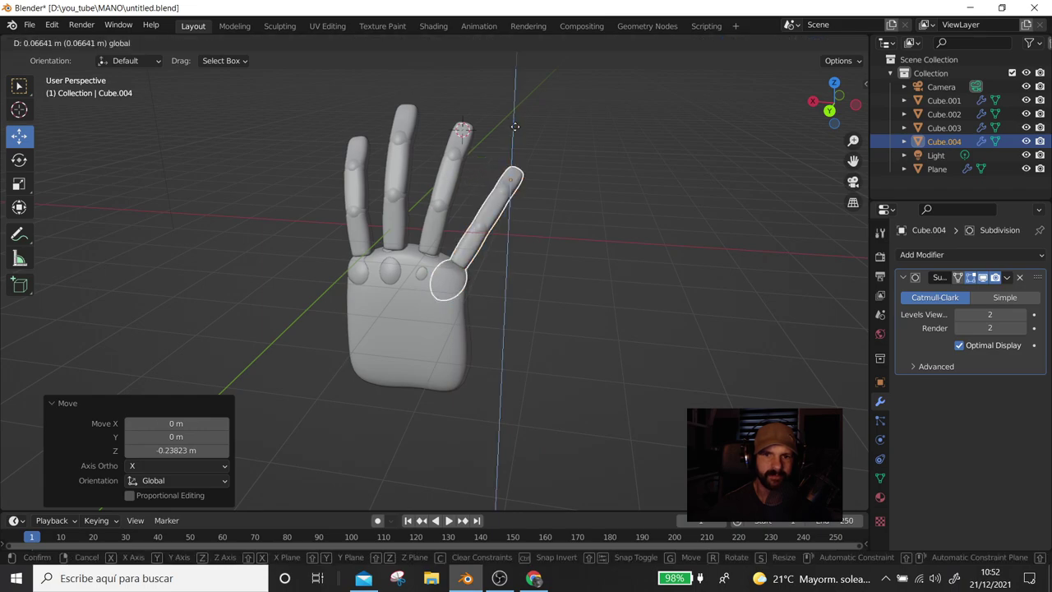
drag(456, 181, 472, 176)
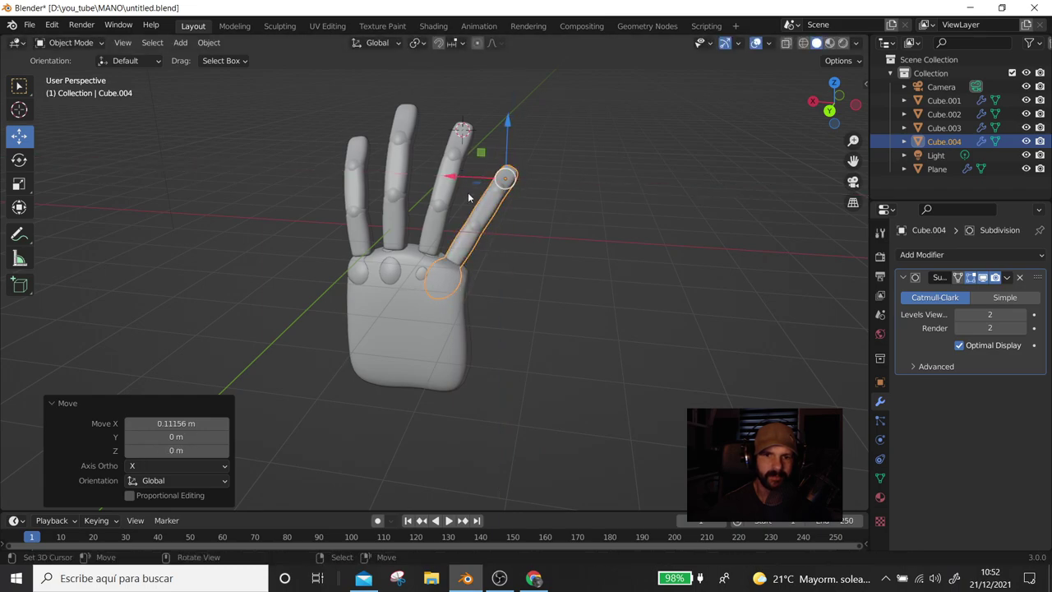
middle_drag(472, 176, 454, 181)
drag(436, 190, 423, 184)
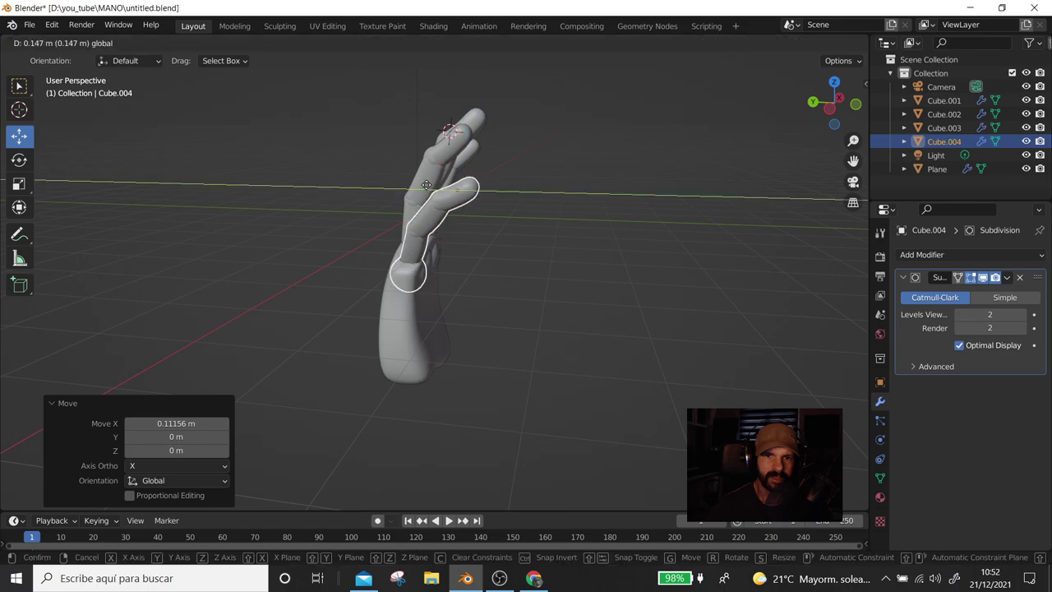
click(421, 184)
mouse_move(421, 184)
middle_down()
mouse_move(421, 213)
mouse_move(175, 164)
mouse_move(270, 122)
mouse_move(190, 176)
mouse_move(373, 182)
mouse_move(563, 160)
mouse_move(547, 148)
middle_up()
scroll(420, 213, down, 3)
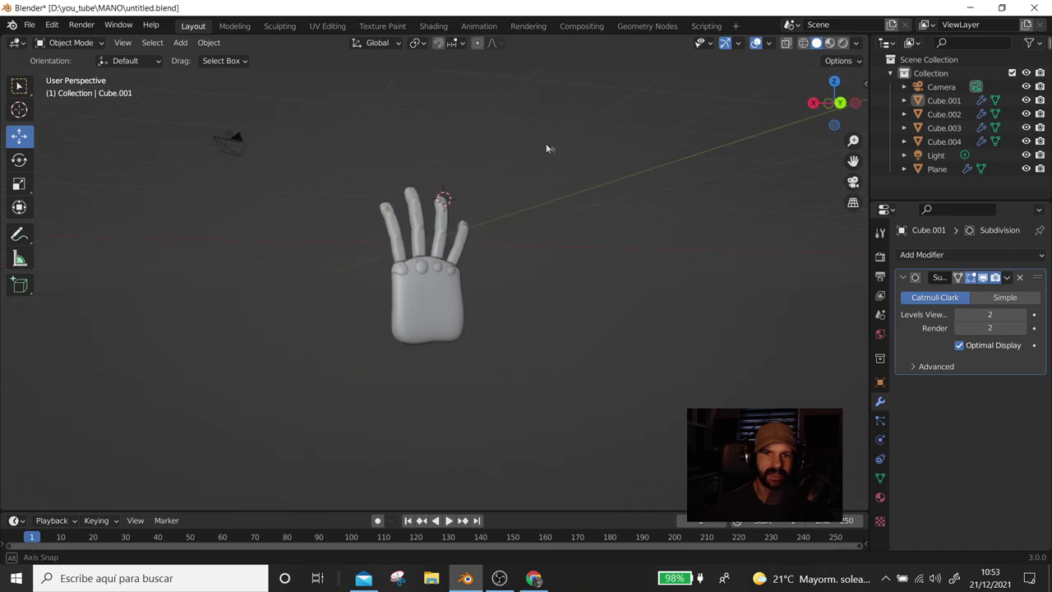
Select the palm and switch to the Sculpting workspace
scroll(472, 272, up, 2)
scroll(355, 263, up, 2)
click(402, 278)
middle_drag(425, 318, 298, 324)
mouse_move(425, 157)
middle_down()
mouse_move(575, 237)
mouse_move(531, 298)
mouse_move(332, 250)
middle_up()
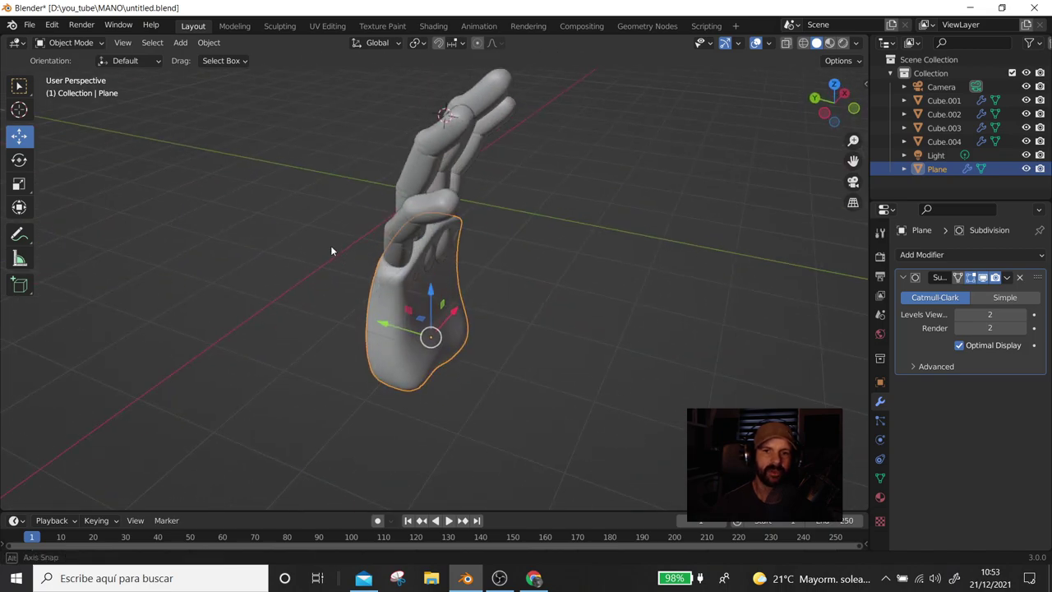
click(280, 25)
Set the viewport shading to MatCap with the red clay sphere
middle_drag(493, 352, 118, 439)
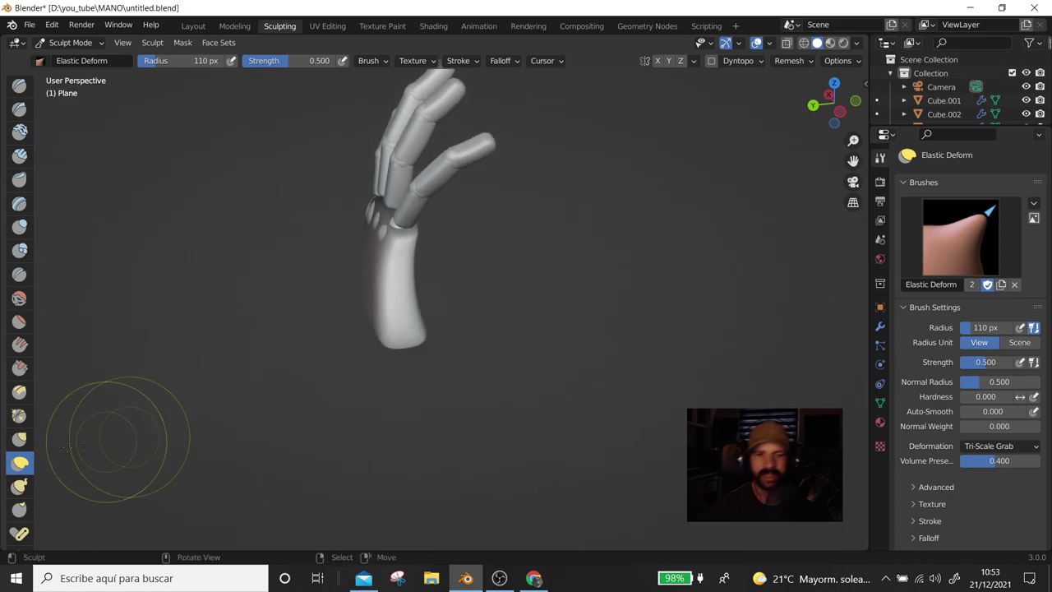
mouse_move(123, 369)
middle_down()
mouse_move(444, 312)
mouse_move(384, 281)
mouse_move(862, 47)
middle_up()
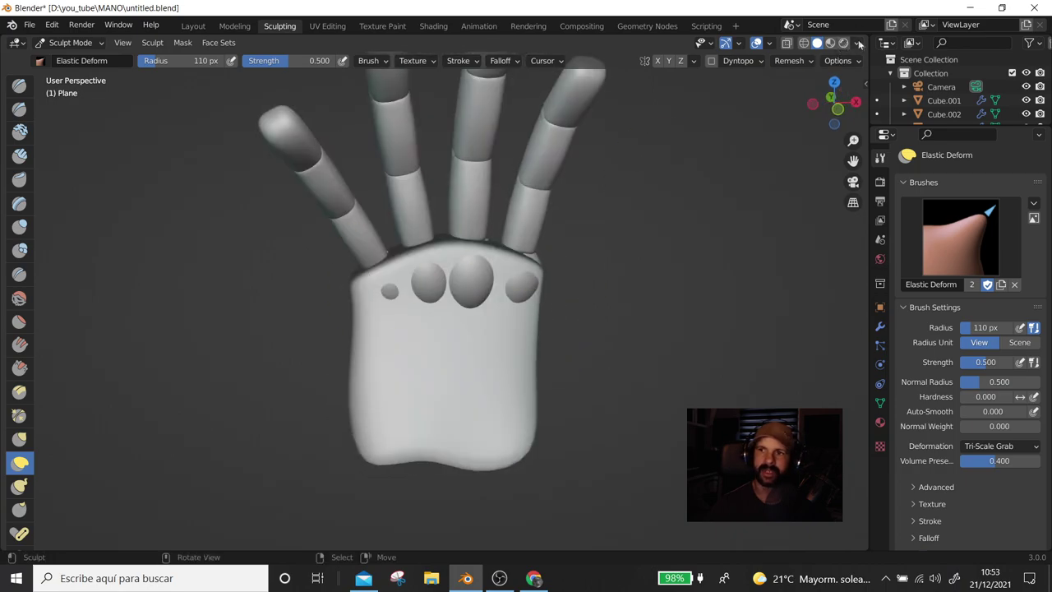
click(857, 42)
click(845, 140)
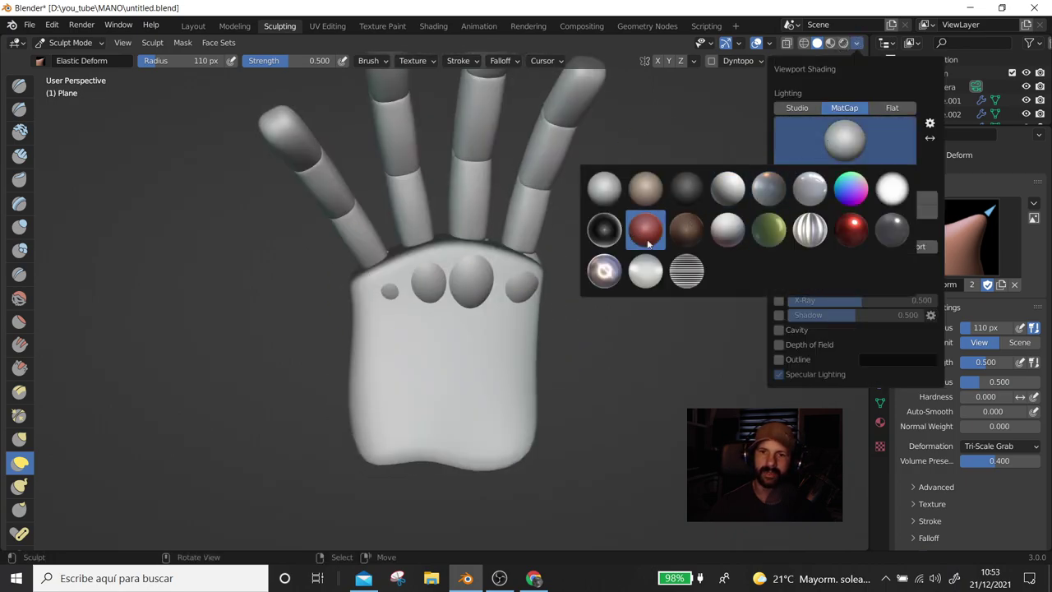
click(646, 243)
mouse_move(606, 254)
middle_down()
mouse_move(746, 259)
mouse_move(563, 277)
mouse_move(625, 271)
mouse_move(312, 270)
middle_up()
scroll(312, 270, up, 2)
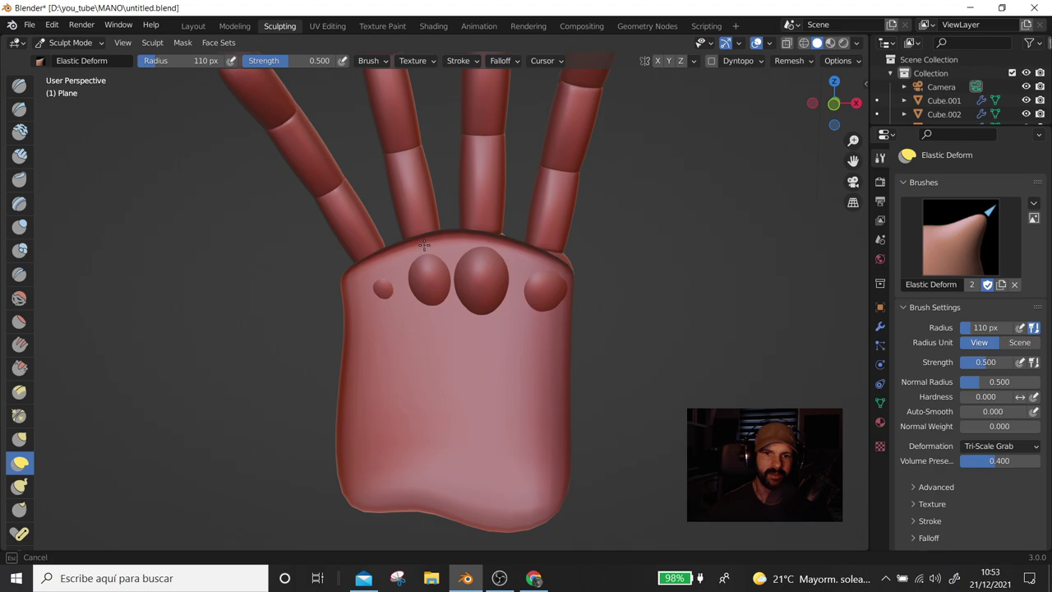
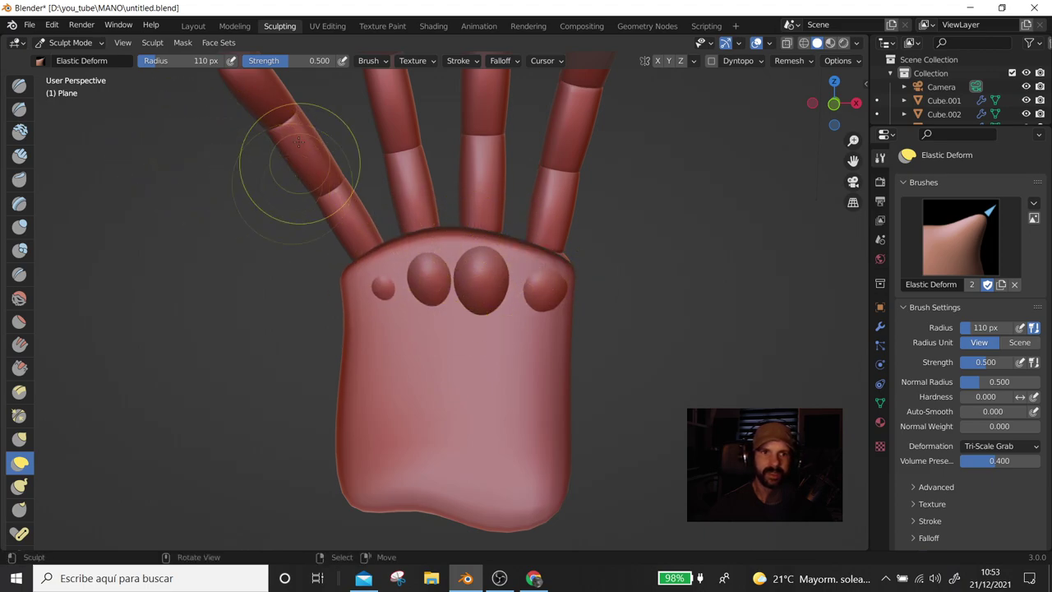
Resize the Elastic Deform brush to 47 px, then enlarge it to 82 px
key(f)
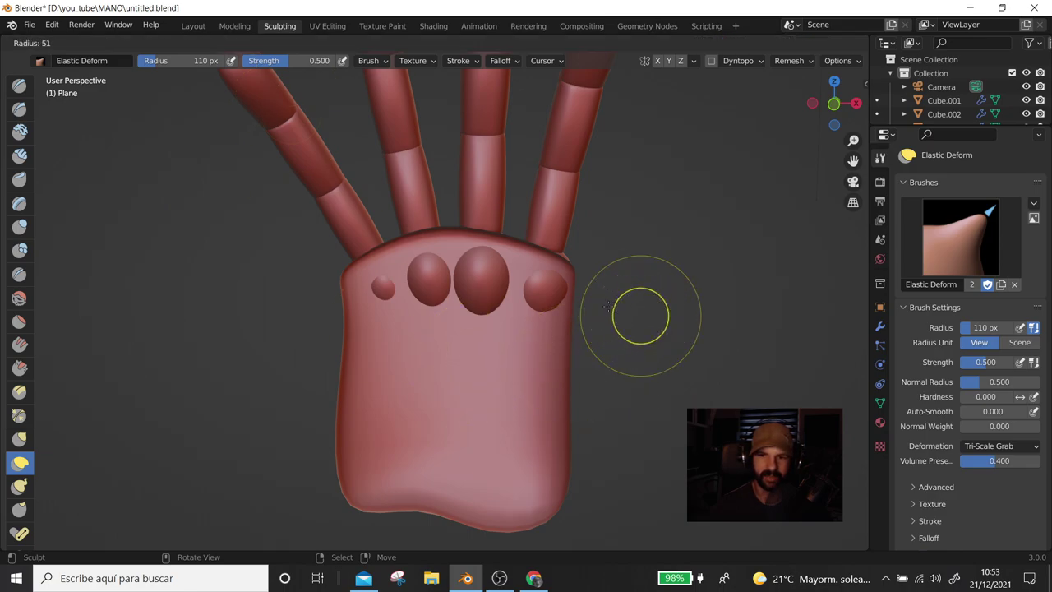
click(607, 308)
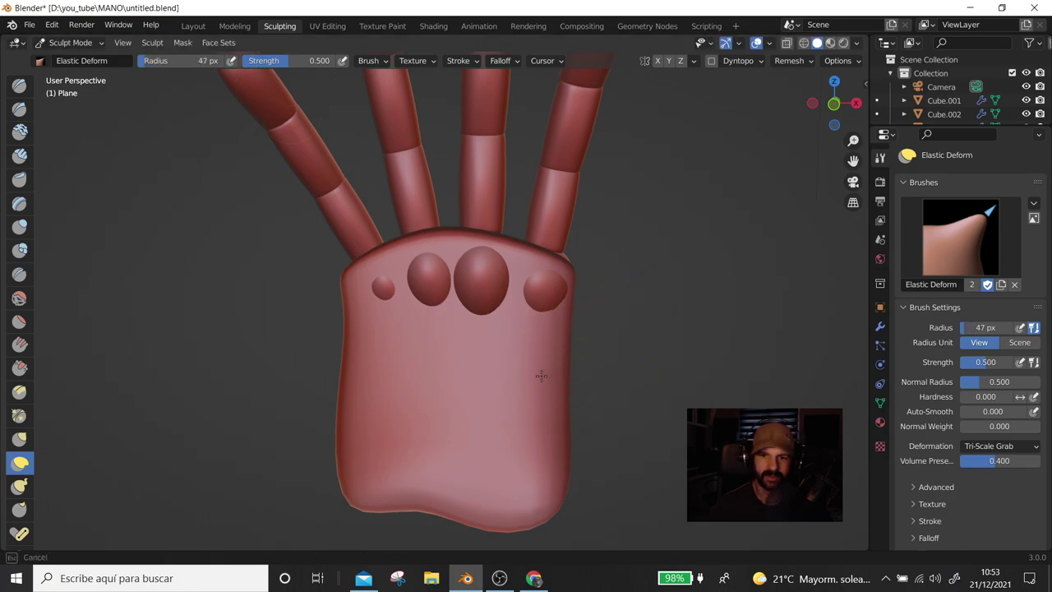
middle_drag(611, 377, 367, 367)
key(f)
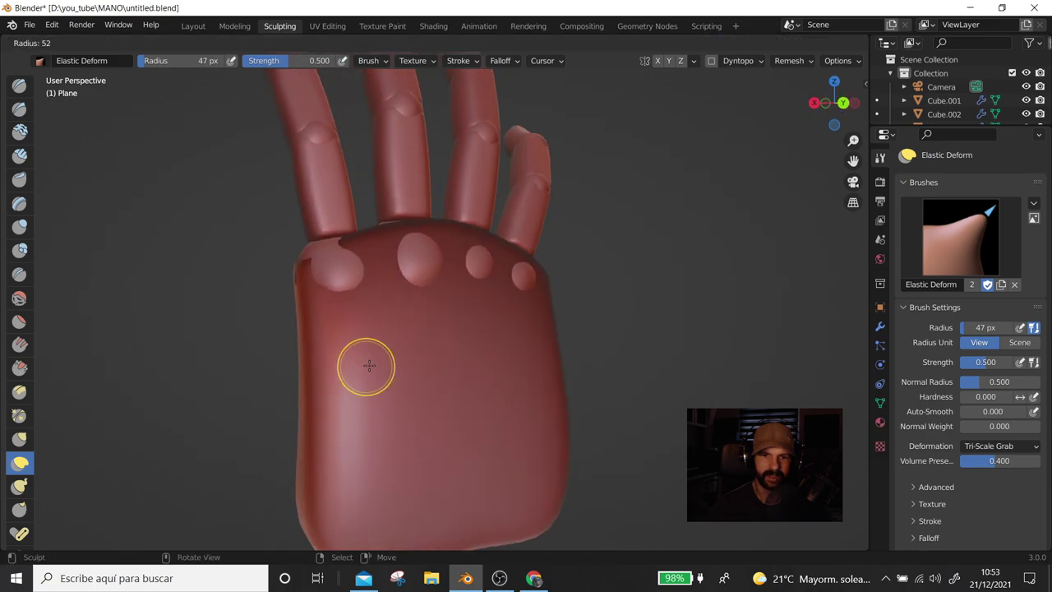
click(385, 376)
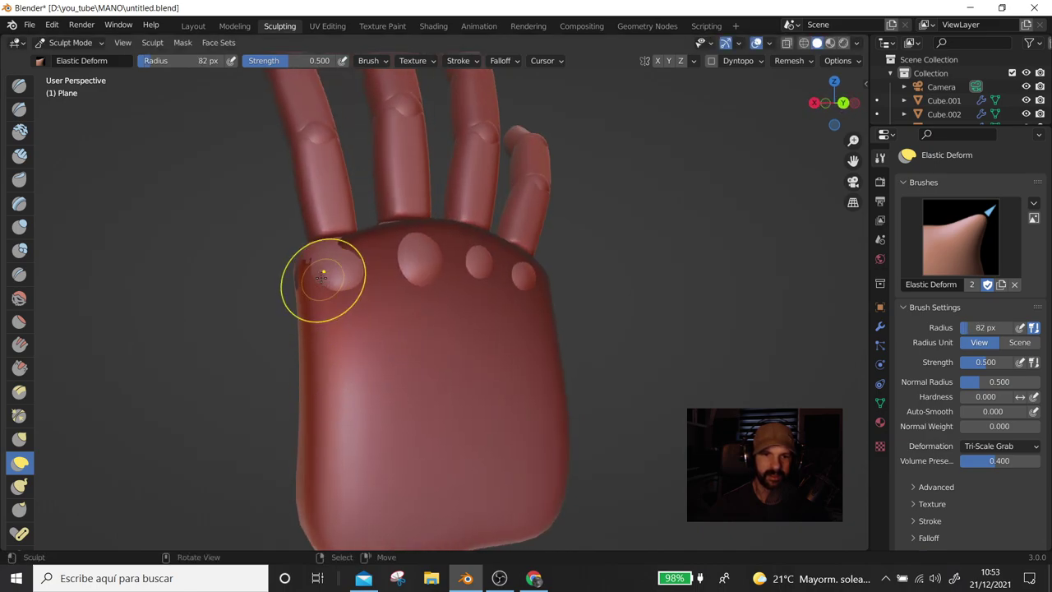
Shape the knuckle bumps from side, below and front angles, then return to the Layout workspace
middle_drag(322, 268, 539, 285)
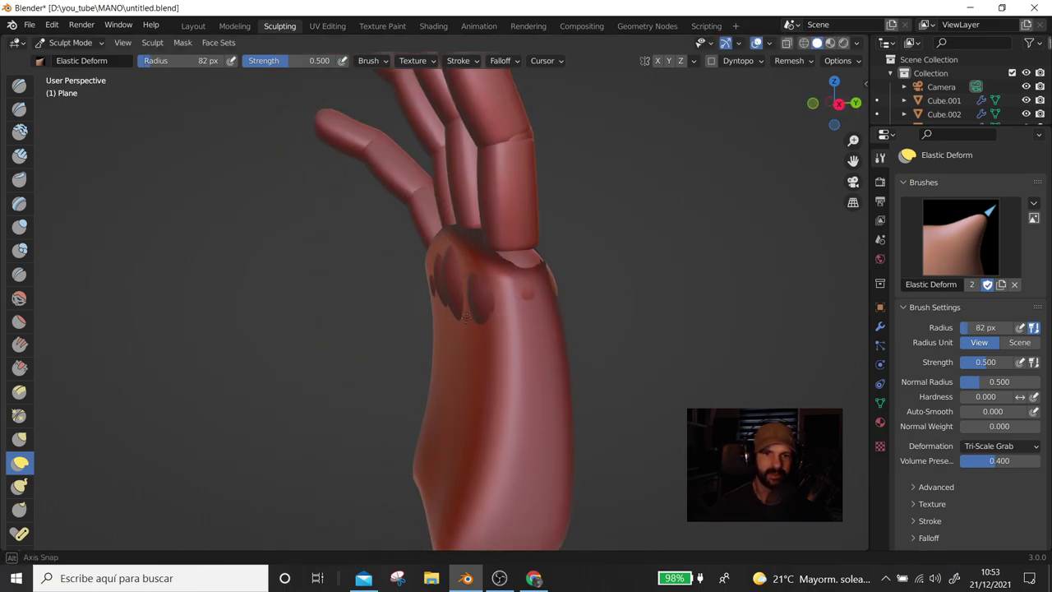
mouse_move(521, 282)
middle_down()
mouse_move(511, 300)
mouse_move(417, 304)
middle_up()
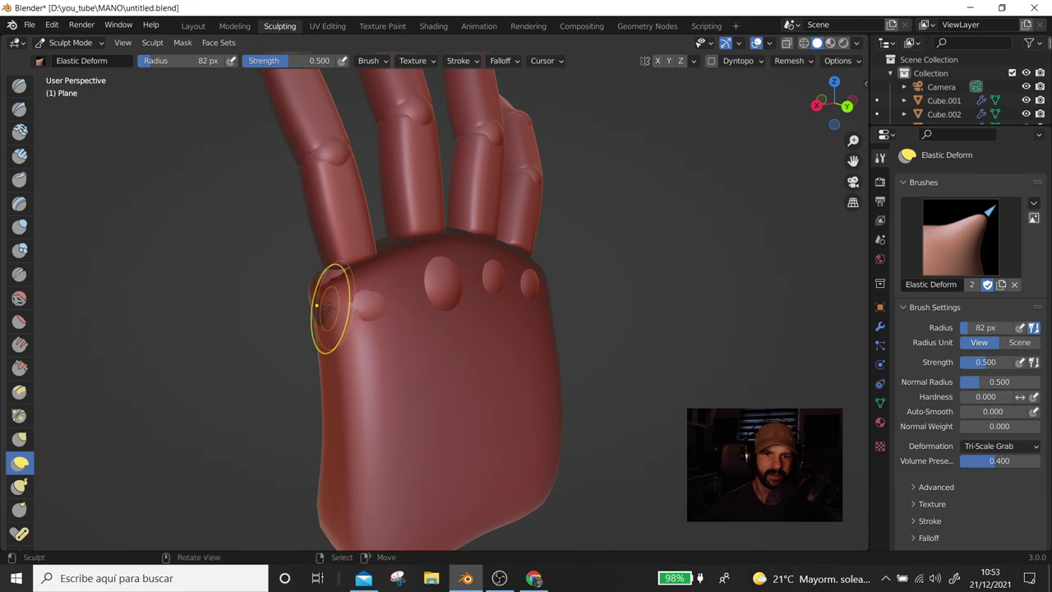
mouse_move(373, 323)
middle_down()
mouse_move(454, 295)
mouse_move(324, 340)
middle_up()
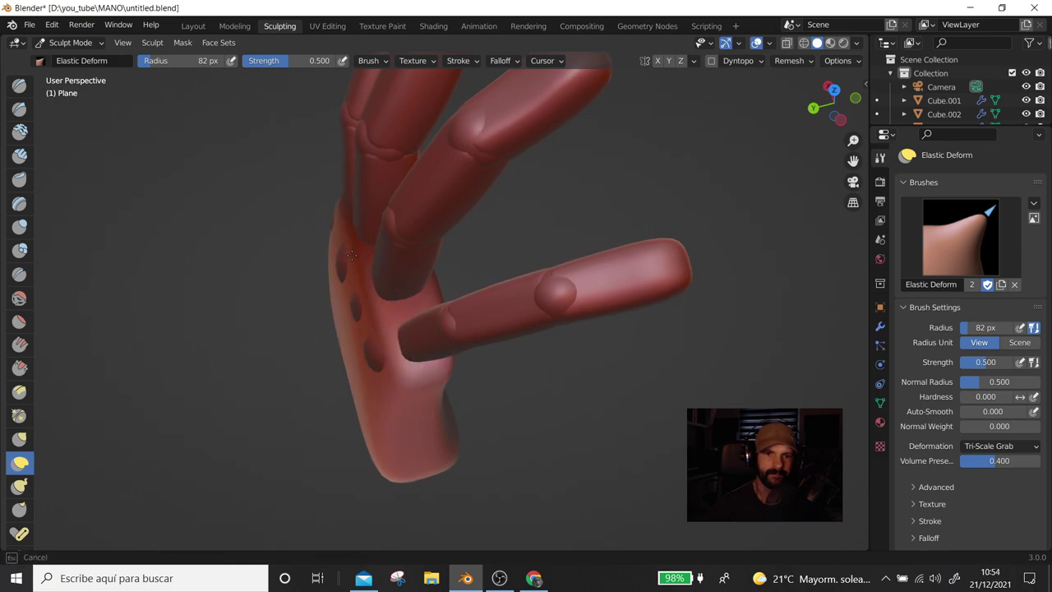
middle_drag(443, 317, 416, 261)
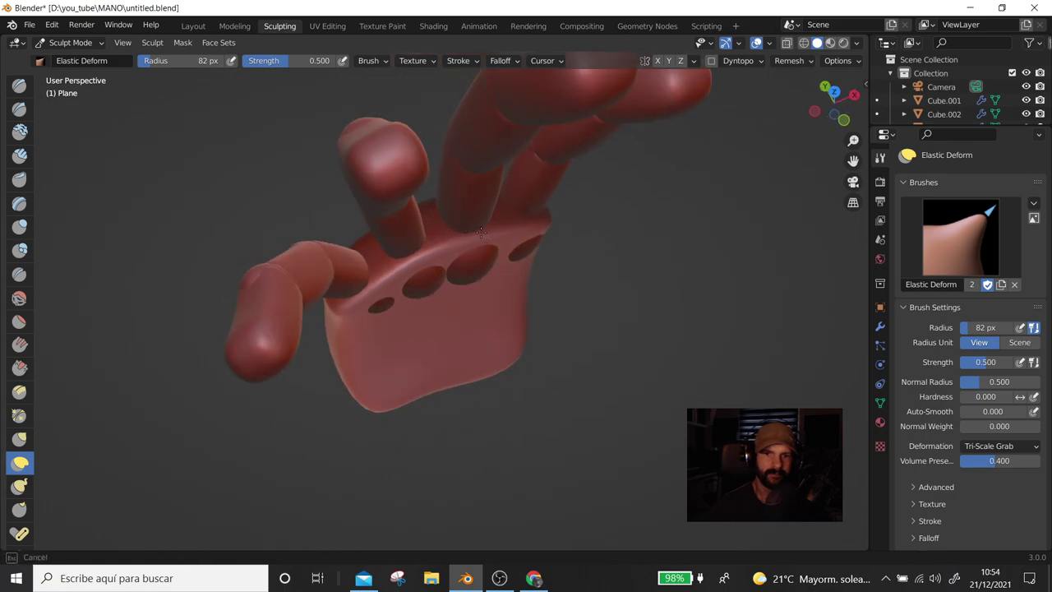
middle_drag(482, 232, 484, 309)
mouse_move(395, 327)
middle_down()
mouse_move(333, 352)
mouse_move(338, 286)
mouse_move(606, 277)
mouse_move(619, 301)
middle_up()
mouse_move(589, 378)
middle_down()
mouse_move(627, 365)
mouse_move(319, 382)
middle_up()
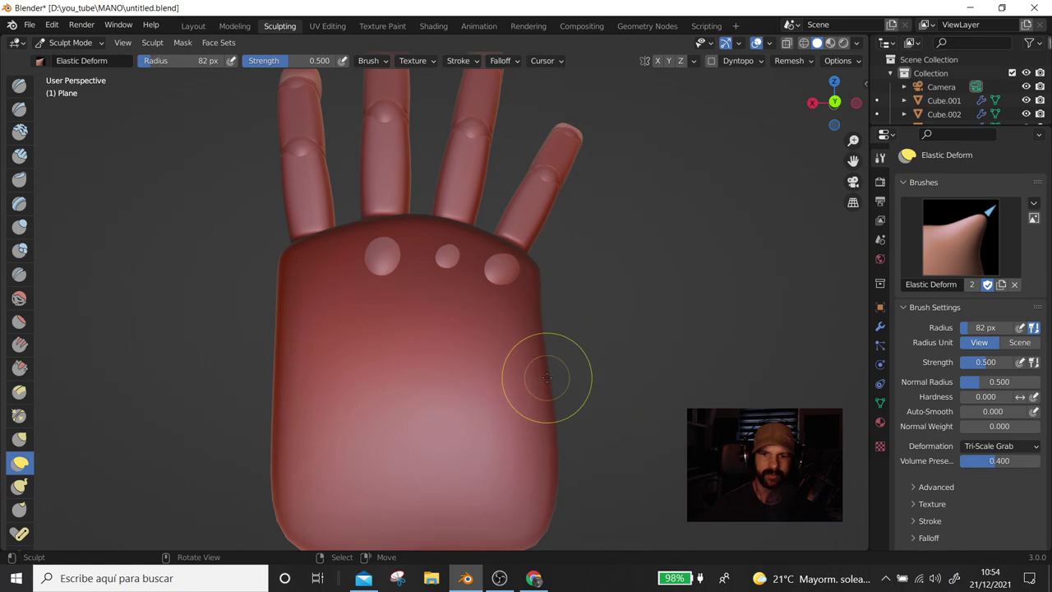
scroll(557, 360, down, 3)
mouse_move(575, 387)
middle_down()
mouse_move(562, 413)
mouse_move(567, 395)
middle_up()
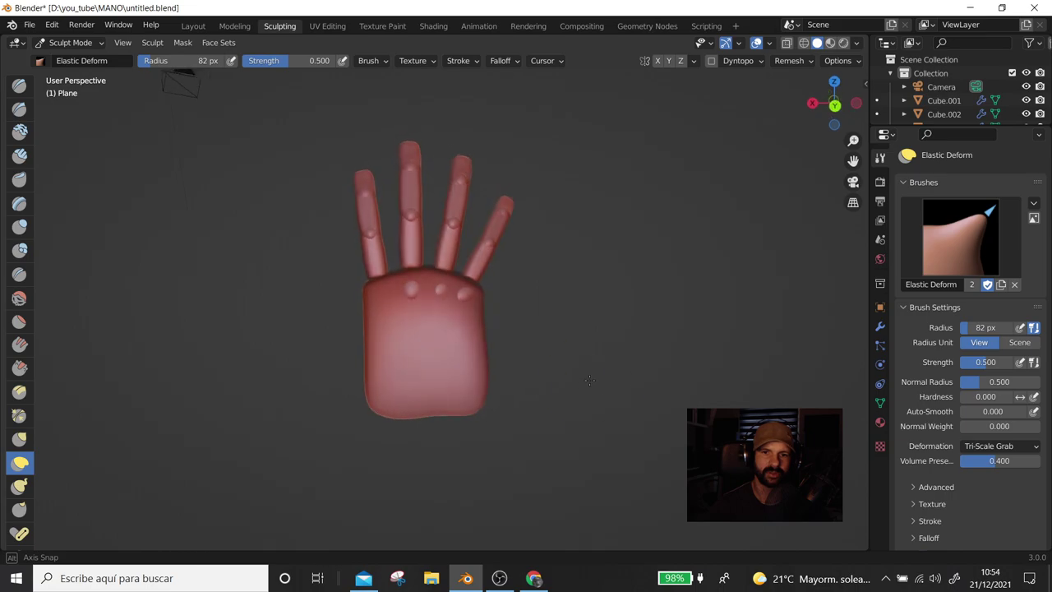
key(ctrl+Page_Up)
key(ctrl+Page_Up)
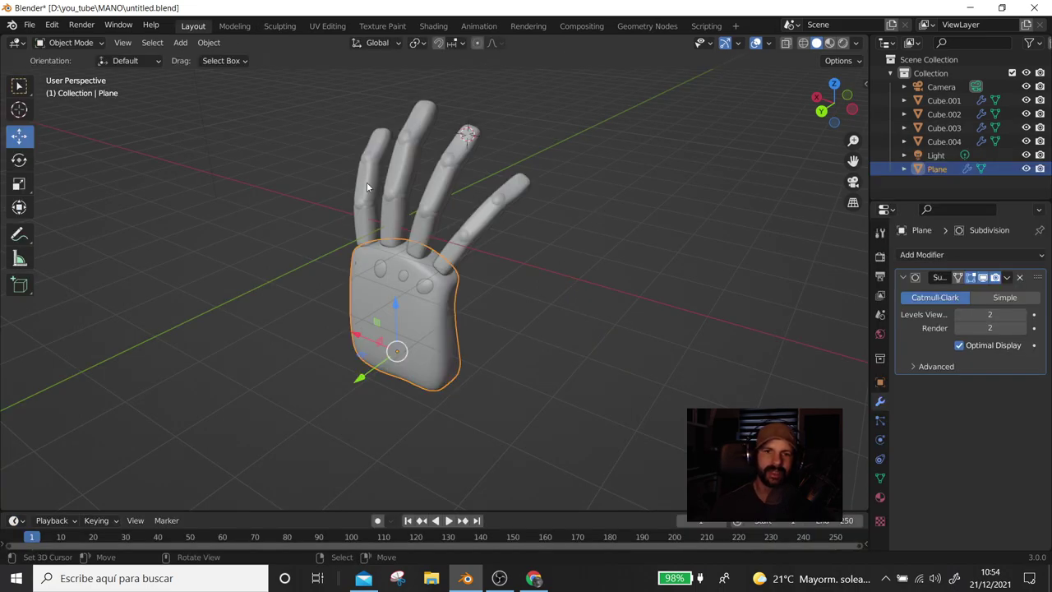
Select the Cube.004 finger and check it from the front and right side views
click(472, 237)
mouse_move(534, 269)
middle_down()
mouse_move(442, 231)
mouse_move(451, 237)
middle_up()
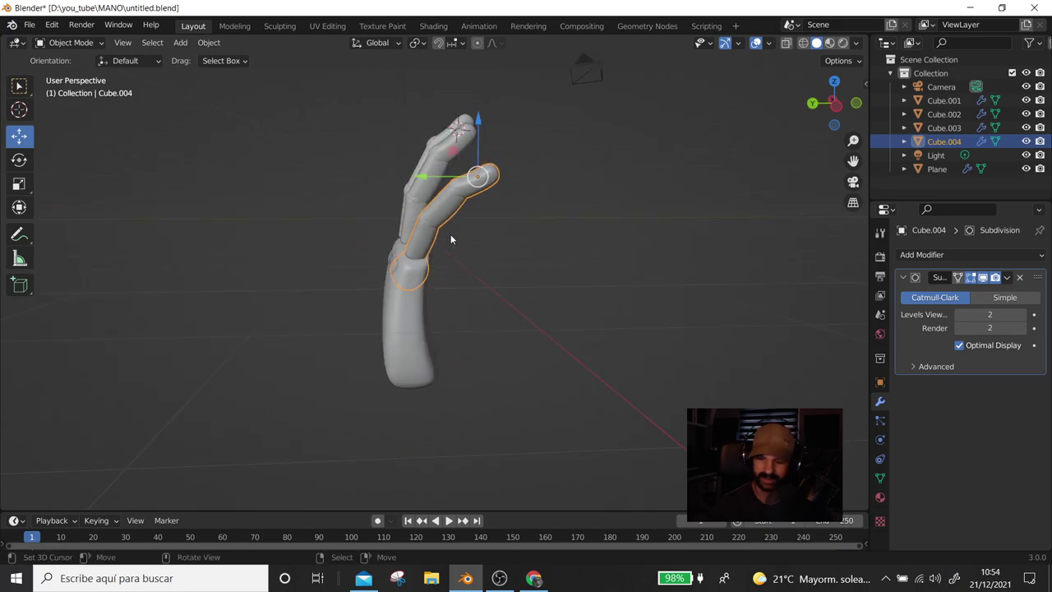
key(KP_1)
key(KP_3)
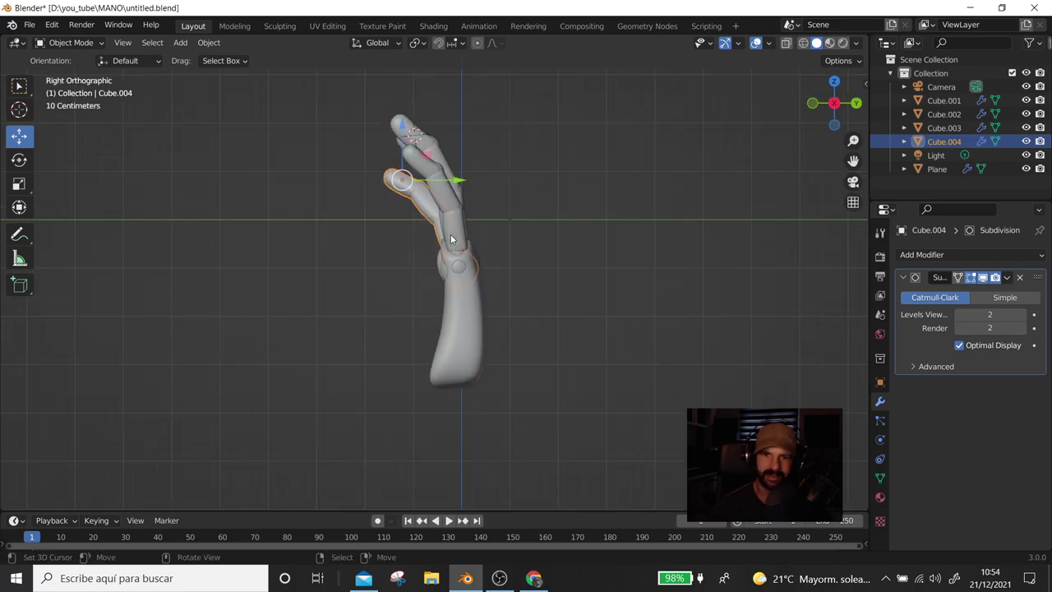
key(alt+z)
scroll(488, 218, up, 3)
key(alt+z)
middle_drag(487, 218, 617, 218)
scroll(581, 252, down, 3)
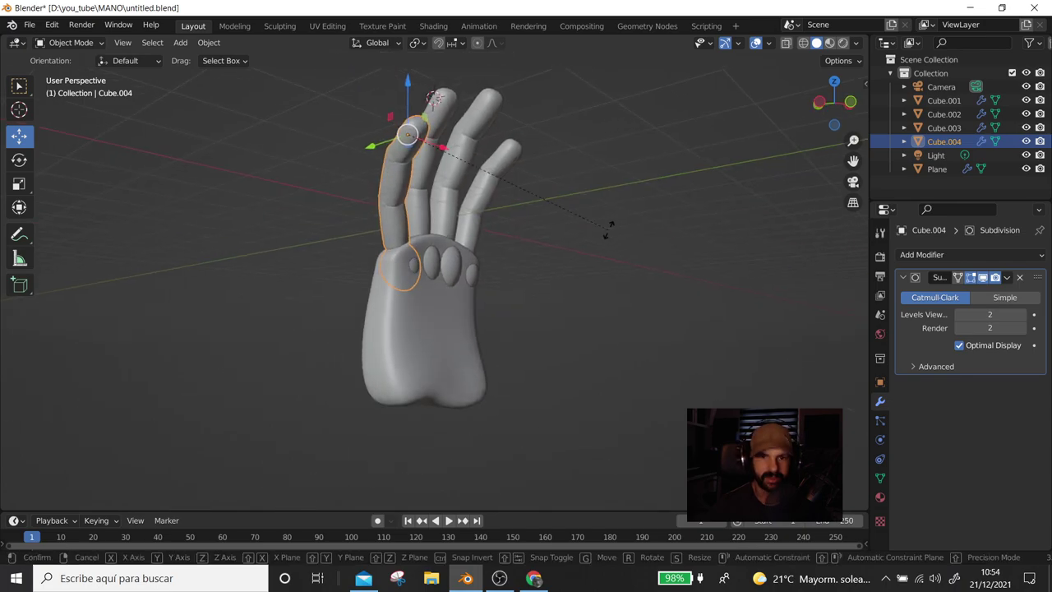
Rotate the Cube.004 finger 5.34° around the Z axis
key(r)
click(618, 224)
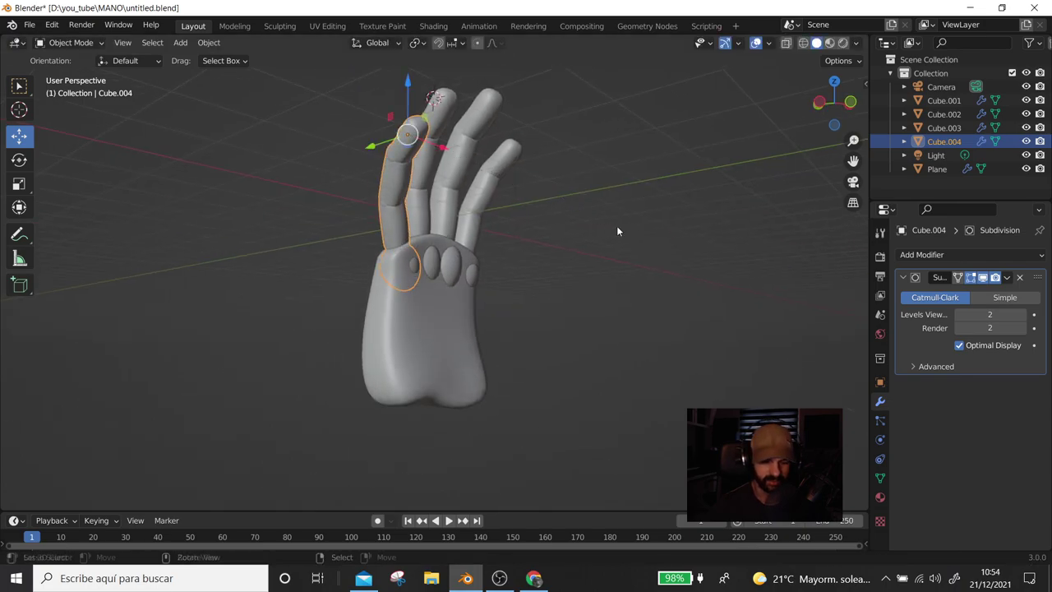
key(r)
key(z)
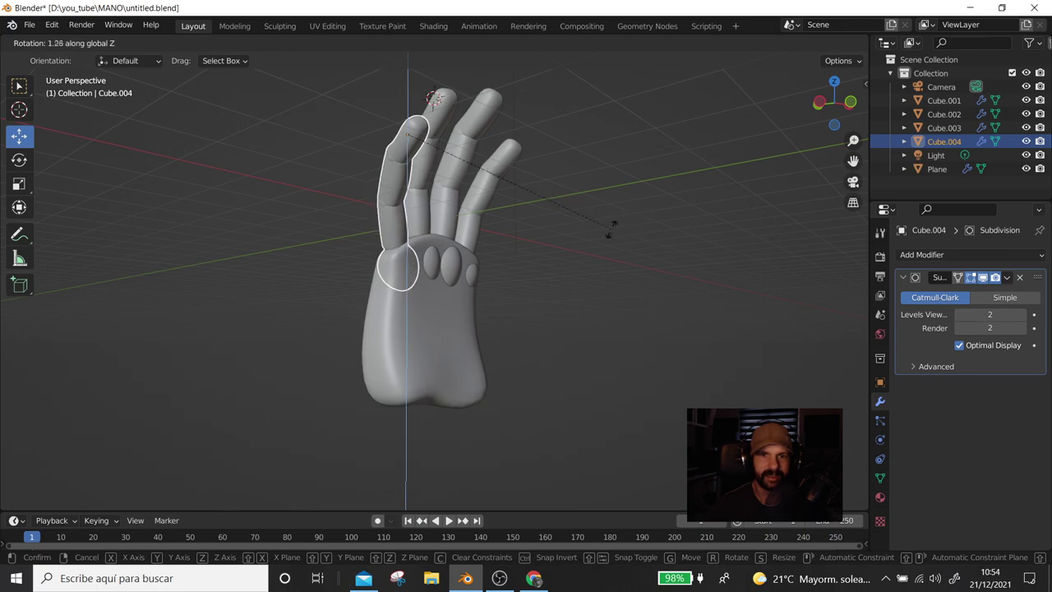
click(568, 224)
middle_drag(569, 224, 380, 176)
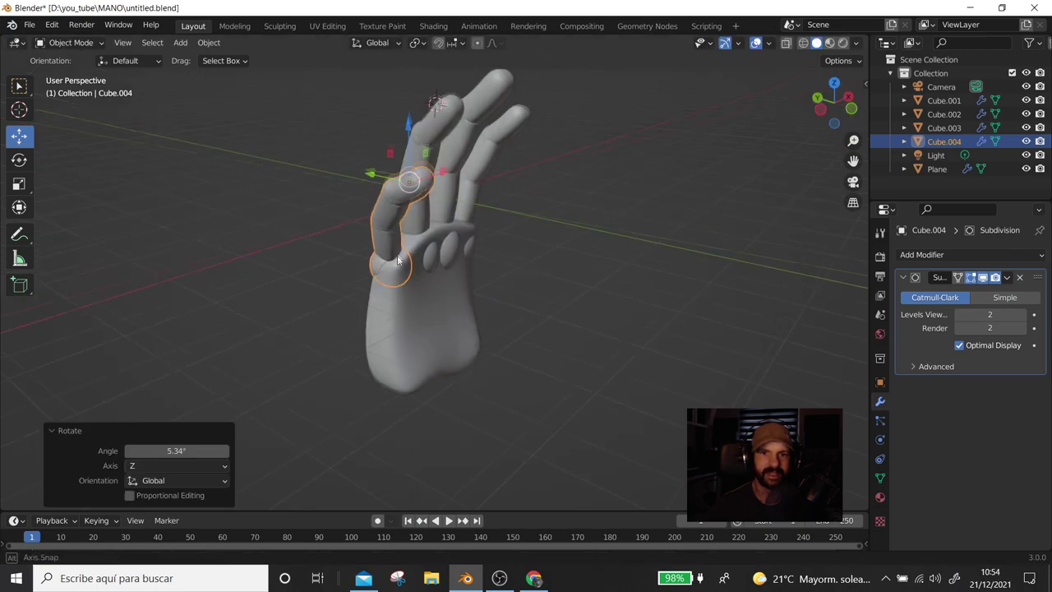
drag(378, 175, 386, 179)
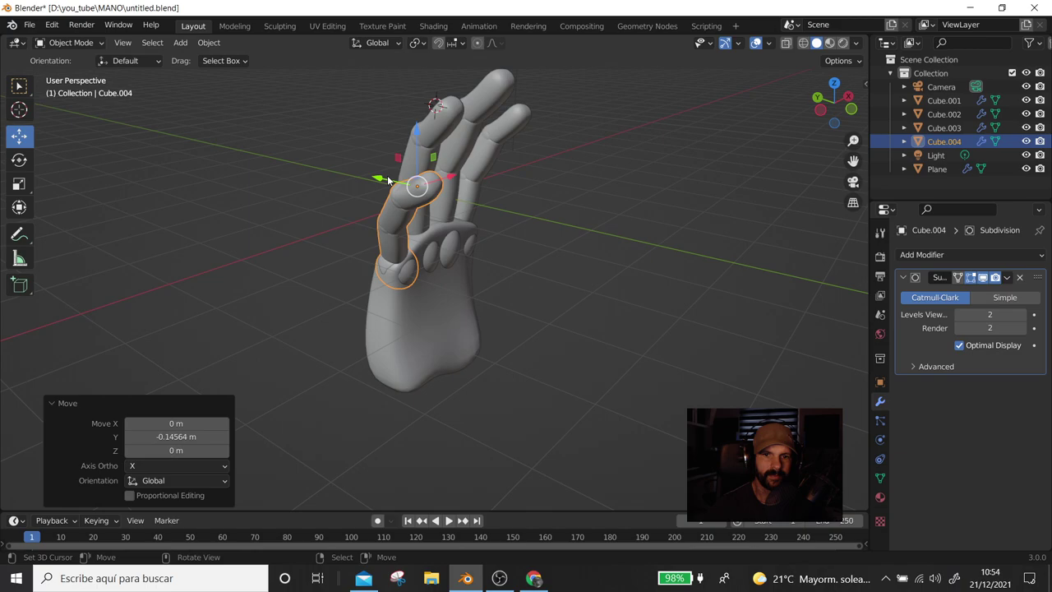
middle_drag(386, 179, 590, 177)
Move Cube.004 along X, then 0.072519 m along Y, then settle its final position
key(g)
key(x)
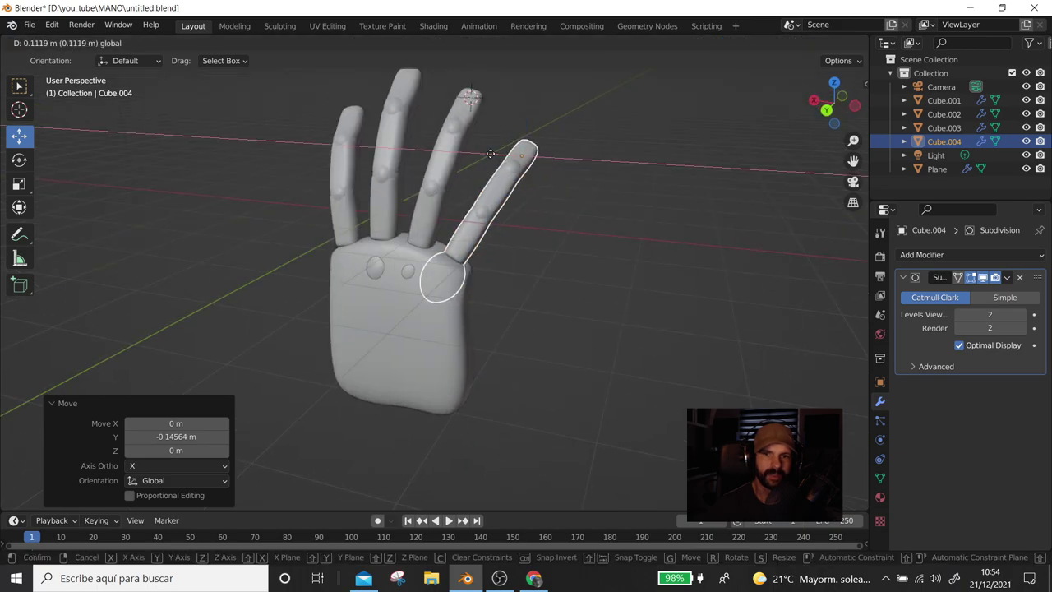
click(491, 155)
middle_drag(490, 154, 360, 134)
key(g)
key(y)
click(444, 140)
mouse_move(443, 139)
middle_down()
mouse_move(527, 208)
mouse_move(492, 218)
mouse_move(485, 203)
middle_up()
key(g)
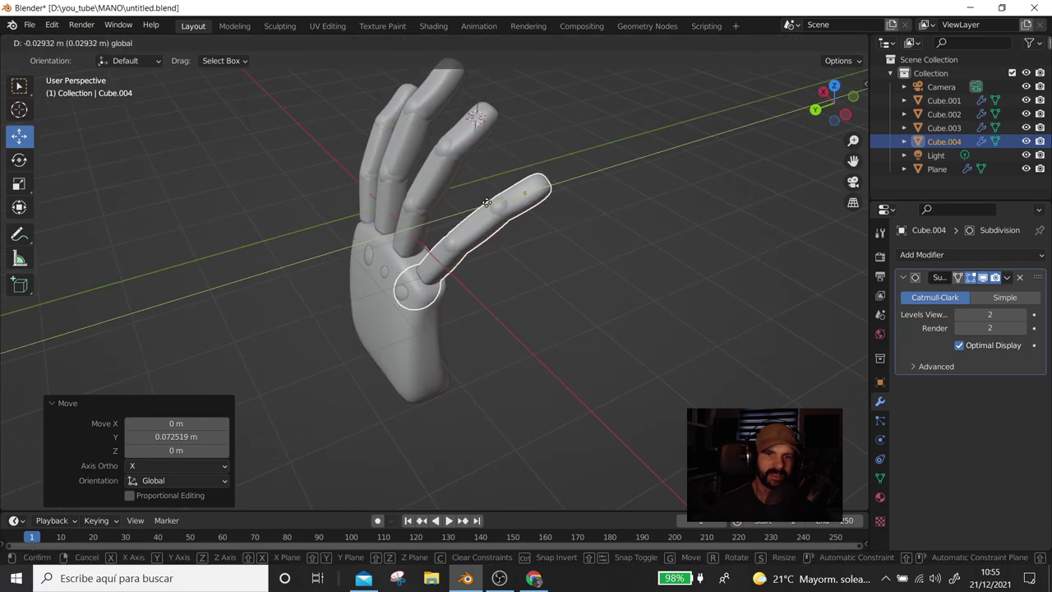
click(485, 202)
Select the Cube.001 index finger and enter Edit Mode at its base
middle_drag(485, 202, 357, 216)
click(356, 217)
key(Tab)
click(369, 267)
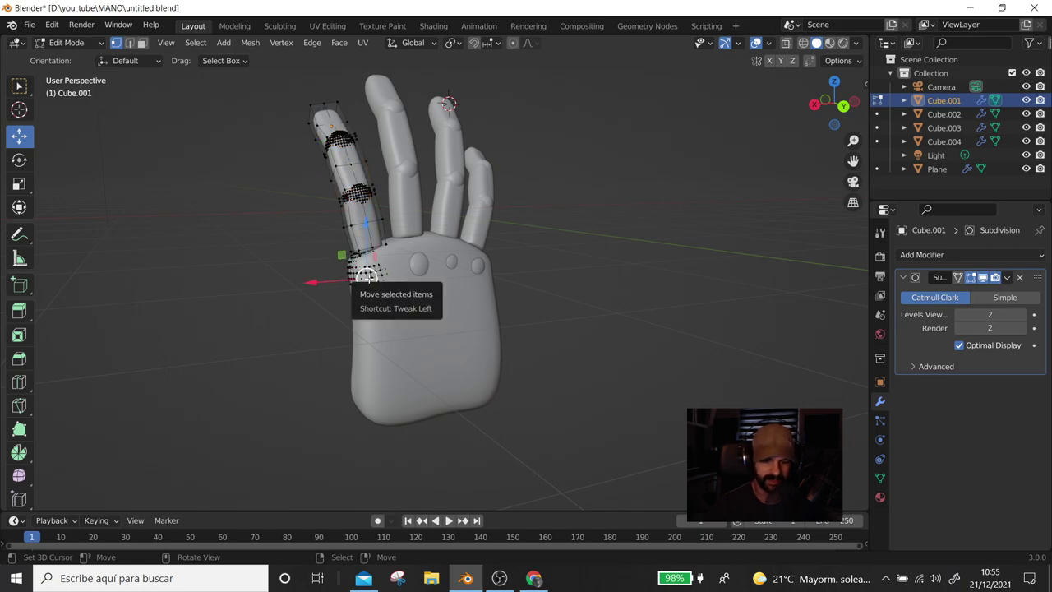
Snap the 3D cursor to the finger's base ring and set Cube.001's origin there
key(l)
key(shift+s)
click(372, 353)
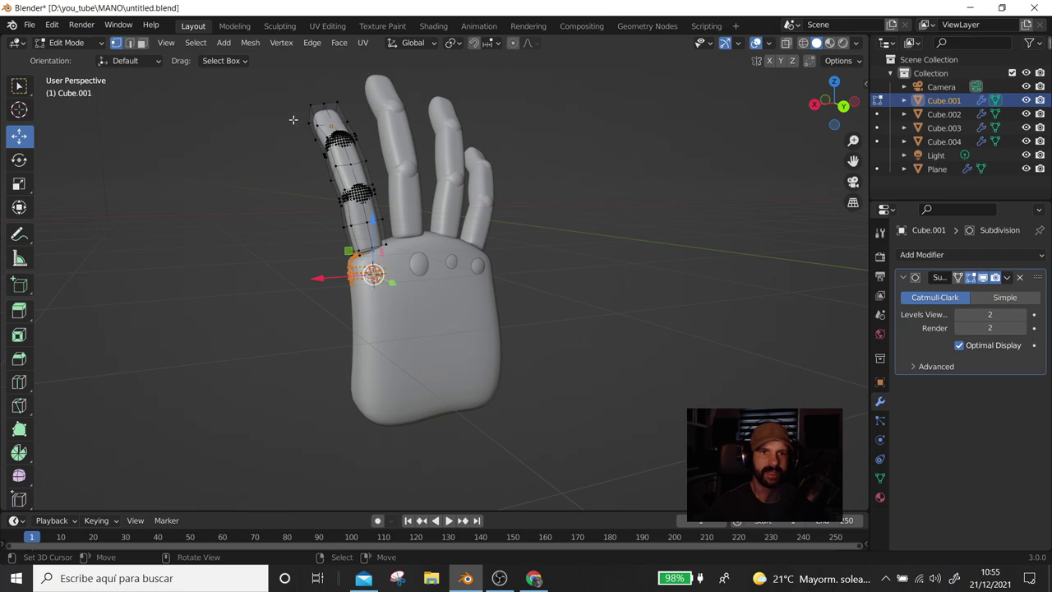
key(Tab)
click(216, 47)
mouse_move(232, 72)
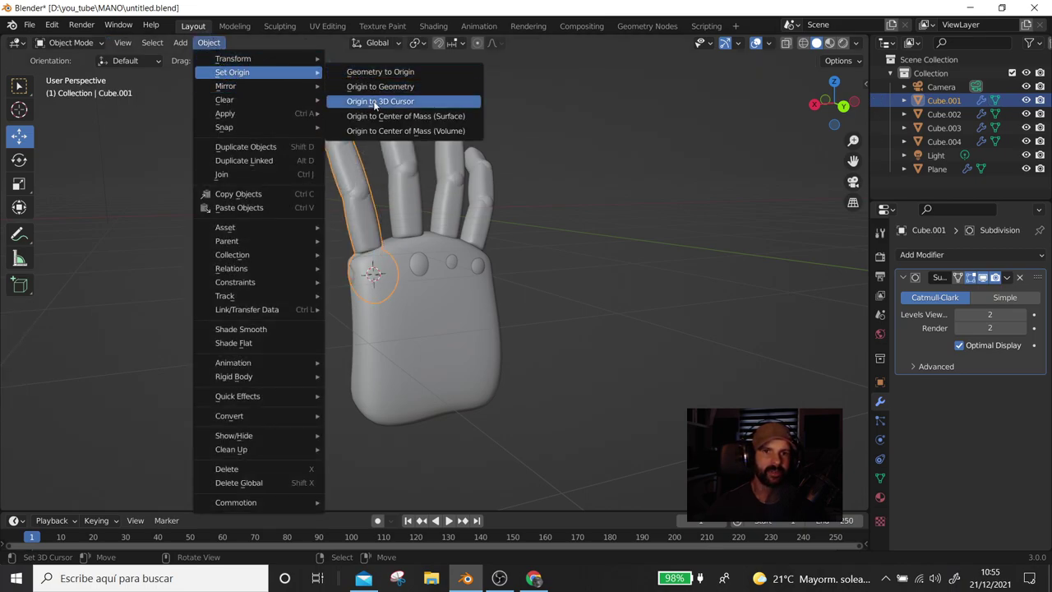
click(375, 102)
Rotate the index finger -23.8° around Z toward the palm, then adjust it again
mouse_move(474, 276)
middle_down()
mouse_move(587, 269)
mouse_move(624, 293)
middle_up()
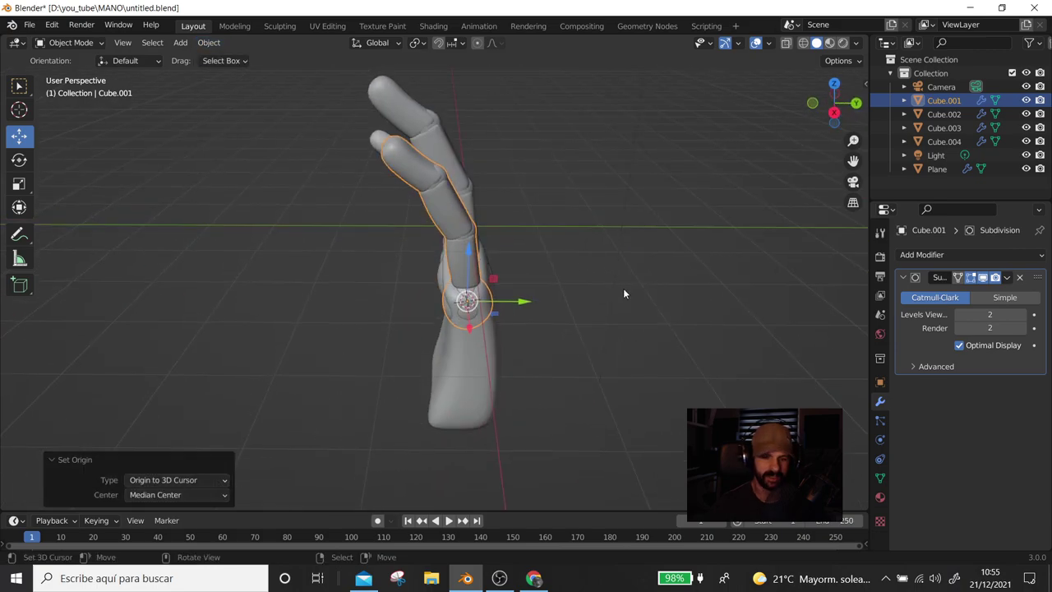
key(r)
key(z)
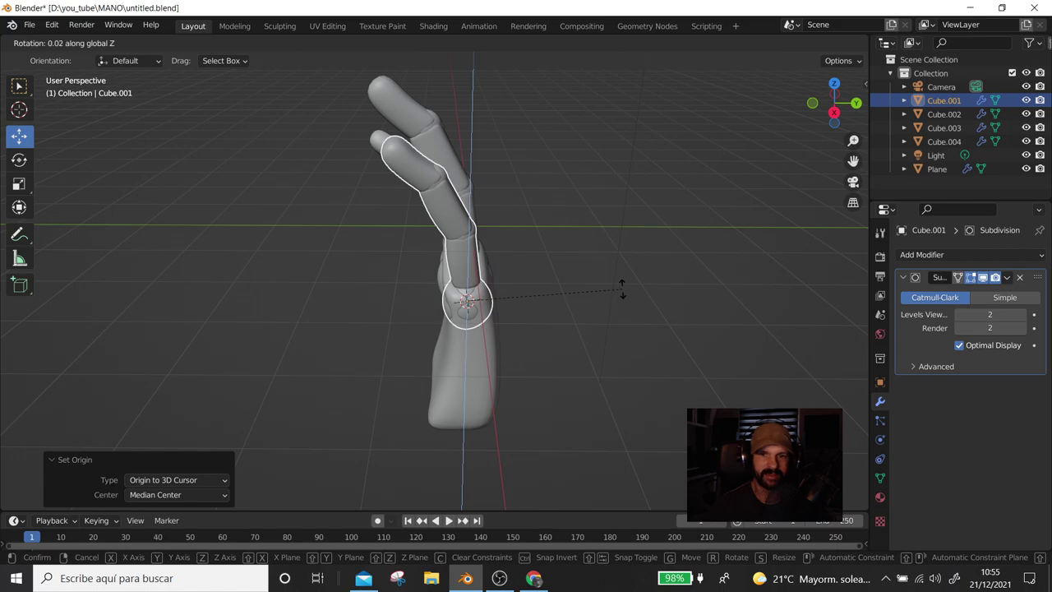
click(567, 335)
mouse_move(565, 332)
middle_down()
mouse_move(462, 342)
mouse_move(496, 335)
mouse_move(443, 326)
mouse_move(521, 334)
middle_up()
key(r)
key(z)
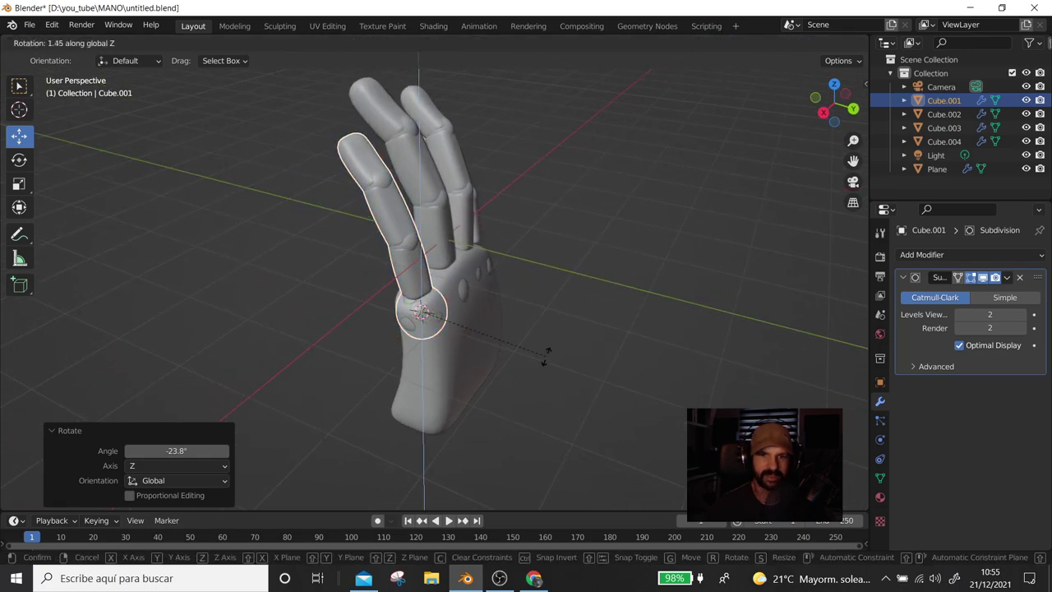
click(545, 335)
mouse_move(546, 335)
middle_down()
mouse_move(629, 318)
mouse_move(534, 322)
mouse_move(420, 363)
mouse_move(258, 362)
mouse_move(124, 402)
middle_up()
Select the middle finger Cube.002 and nudge it slightly sideways
click(466, 578)
click(468, 579)
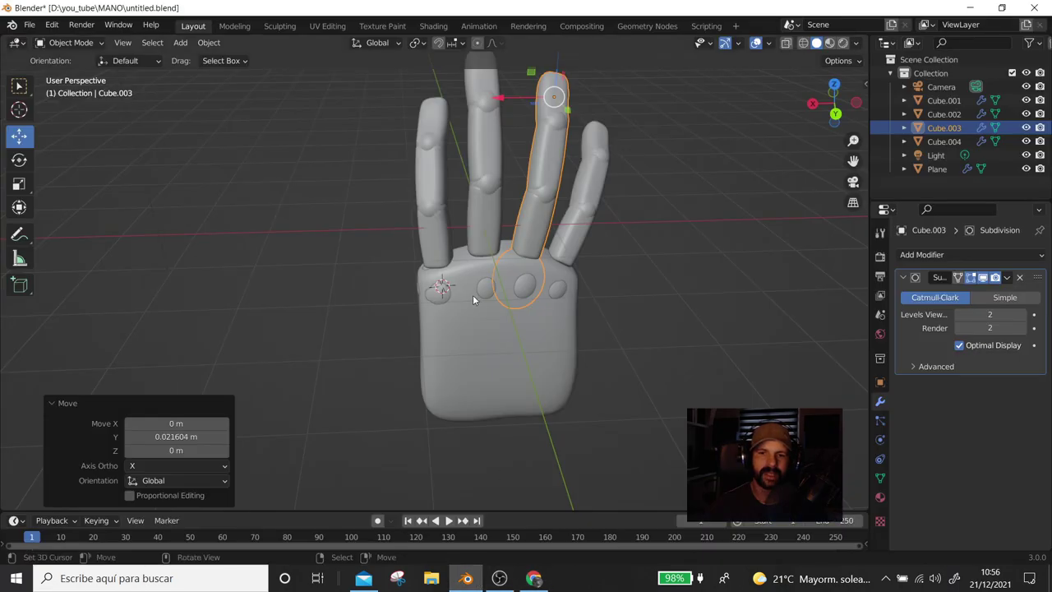
click(480, 162)
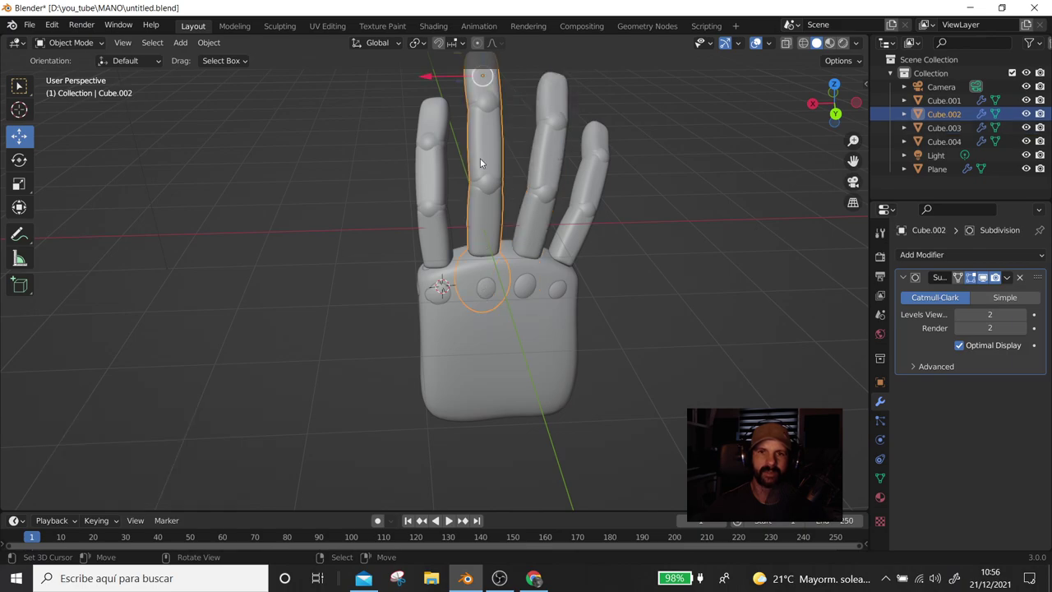
drag(441, 73, 436, 147)
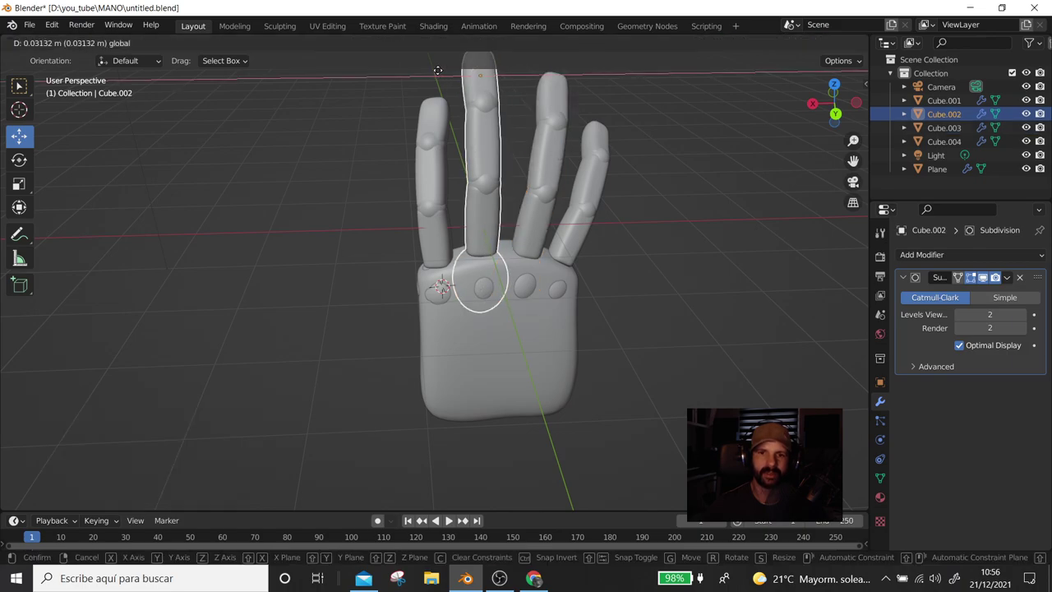
Deselect it and open the Cube.004 finger's mesh in Edit Mode
click(645, 289)
mouse_move(645, 288)
middle_down()
mouse_move(528, 271)
mouse_move(468, 298)
mouse_move(664, 268)
mouse_move(469, 185)
mouse_move(104, 219)
mouse_move(488, 305)
mouse_move(601, 293)
middle_up()
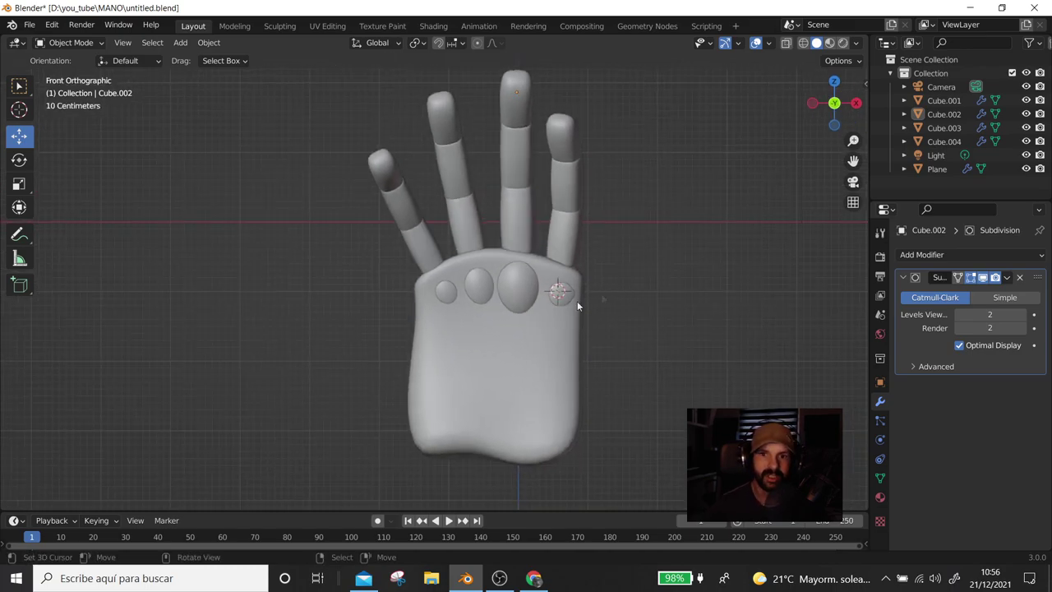
click(405, 217)
key(Tab)
key(Tab)
key(Tab)
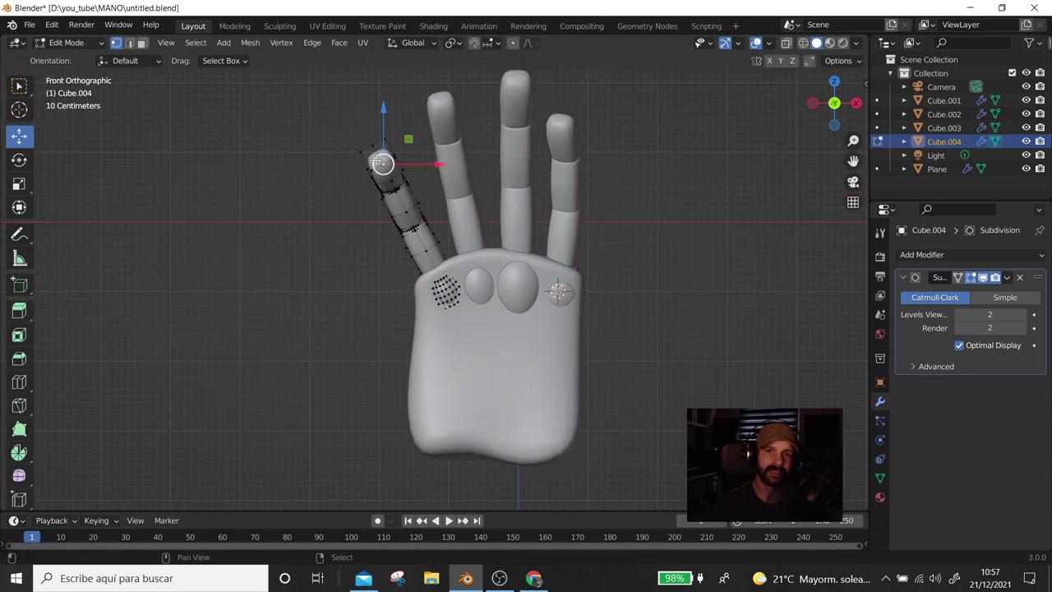
Select the finger's top two segments with select linked
key(l)
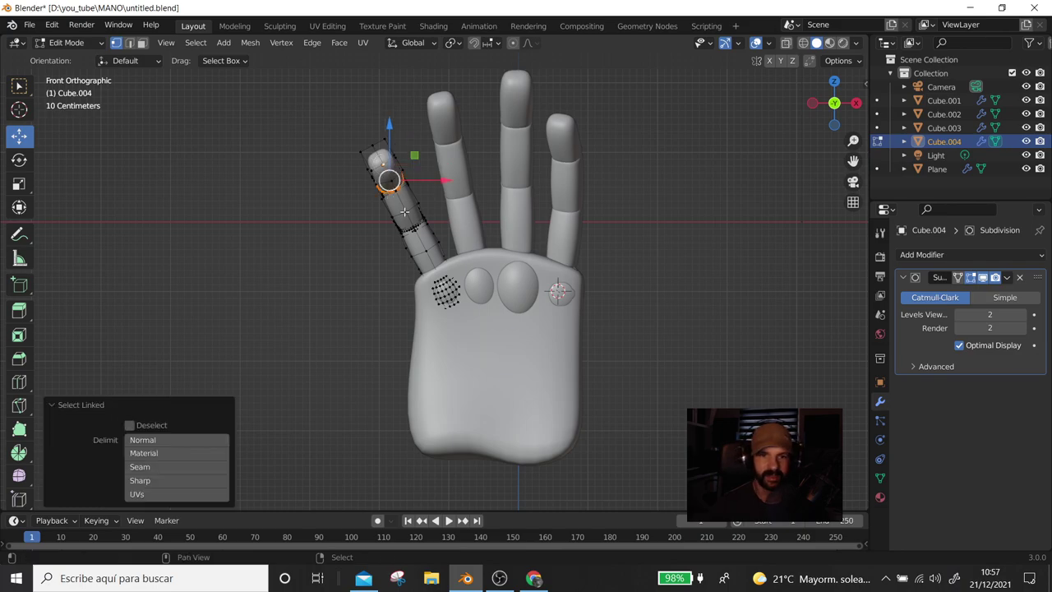
shift+click(403, 212)
key(l)
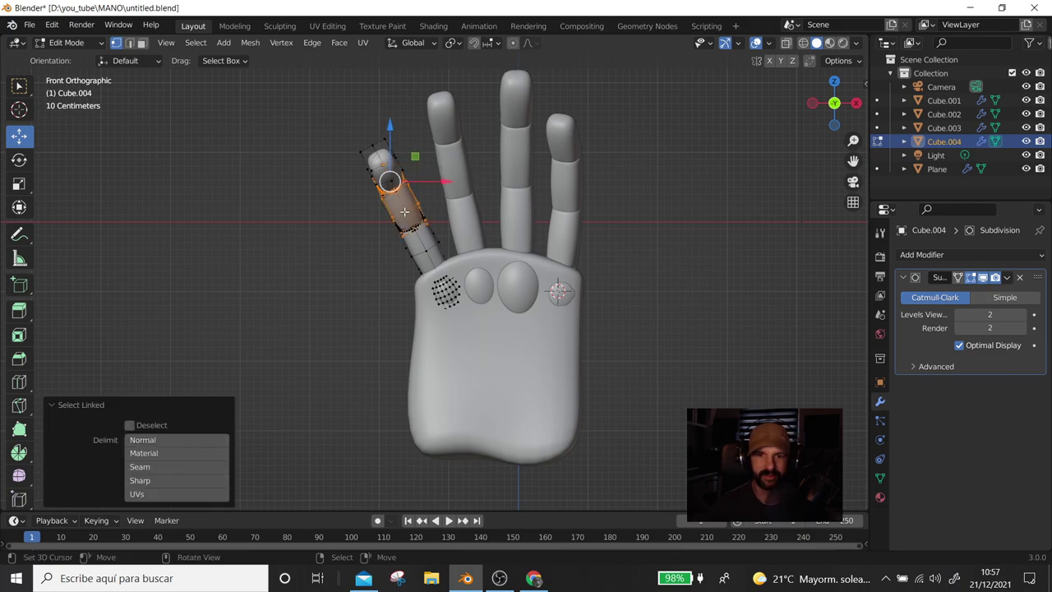
scroll(389, 212, up, 2)
shift+click(348, 89)
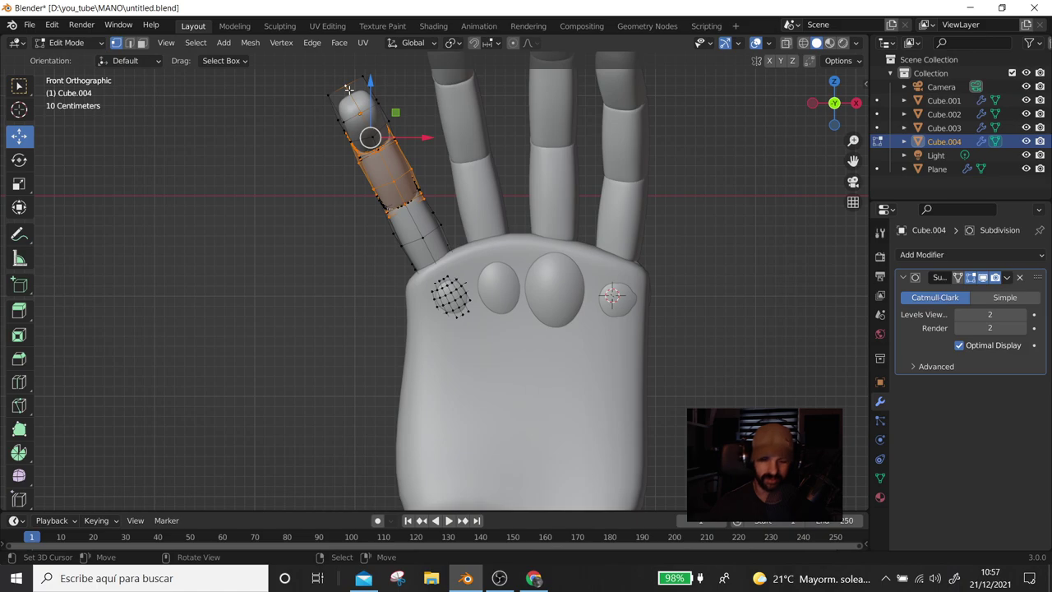
key(l)
mouse_move(344, 105)
middle_down()
mouse_move(430, 116)
mouse_move(345, 106)
middle_up()
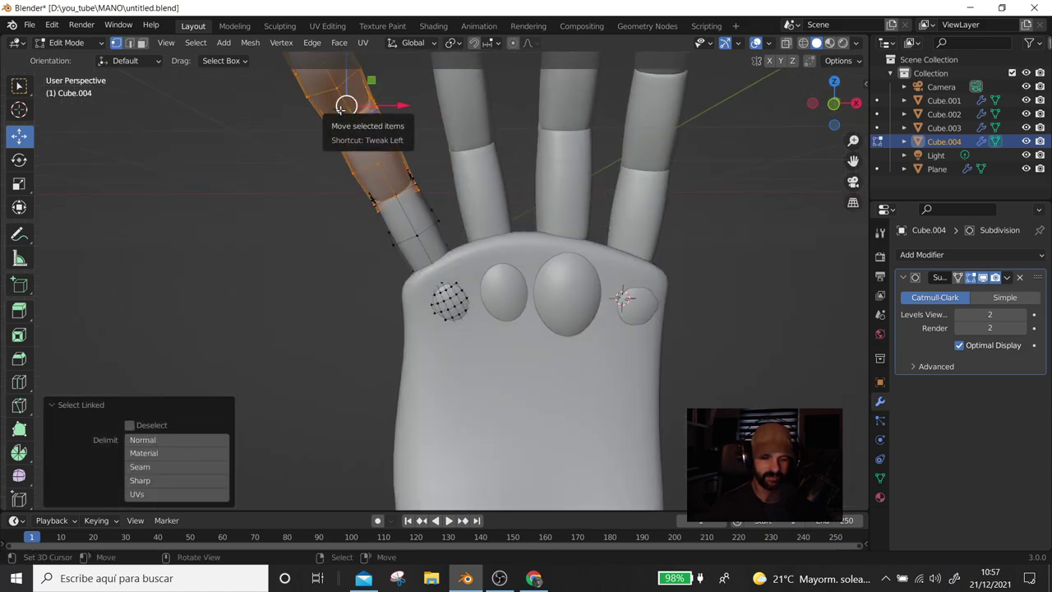
Duplicate the segments, lower the copy beside the palm, and separate it as Cube.005
key(shift+d)
right_click(345, 105)
key(KP_1)
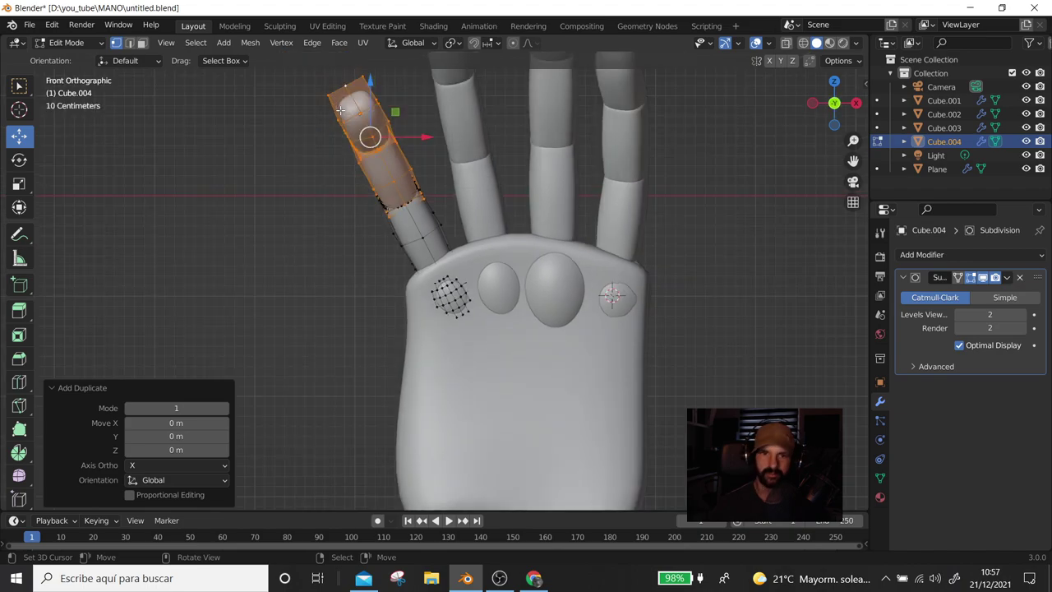
drag(368, 97, 377, 249)
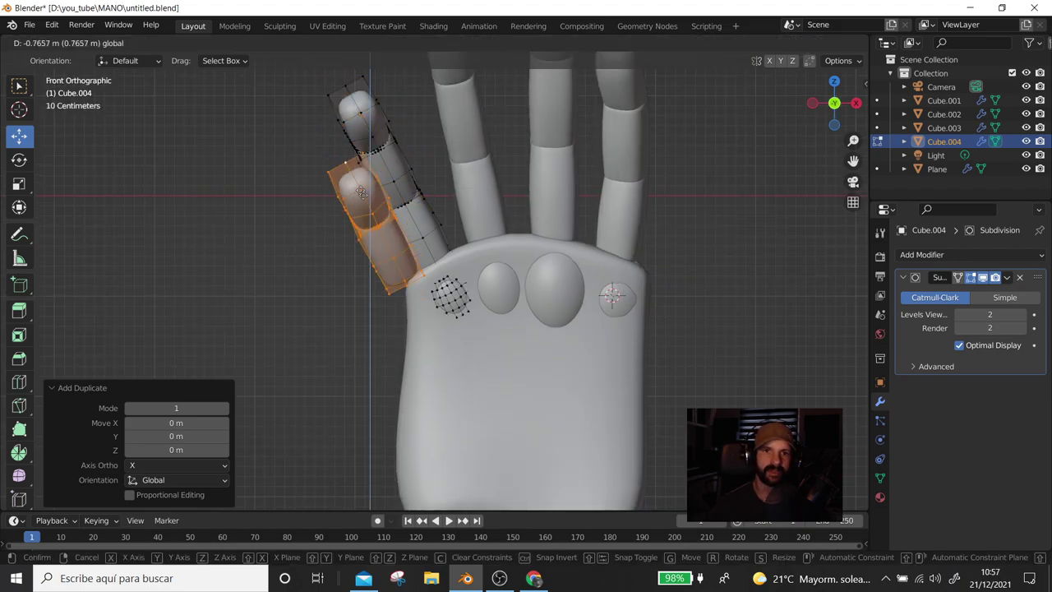
key(p)
click(378, 253)
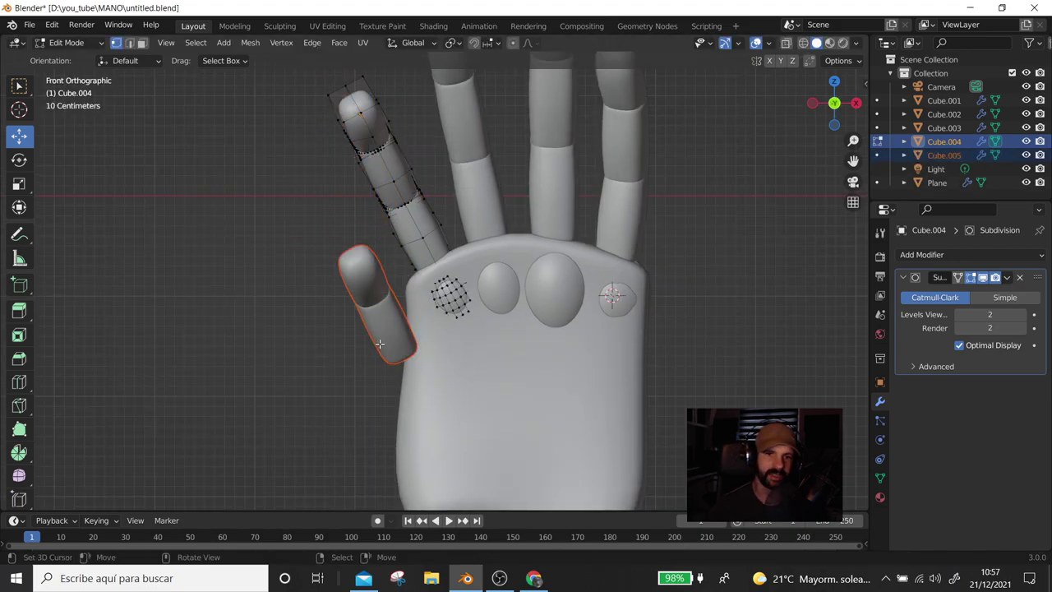
key(Tab)
click(387, 365)
mouse_move(387, 371)
middle_down()
mouse_move(523, 408)
mouse_move(624, 350)
middle_up()
From the left side view, rotate Cube.005 -47° so it stands upright beside the palm
mouse_move(609, 309)
middle_down()
mouse_move(453, 279)
mouse_move(496, 281)
middle_up()
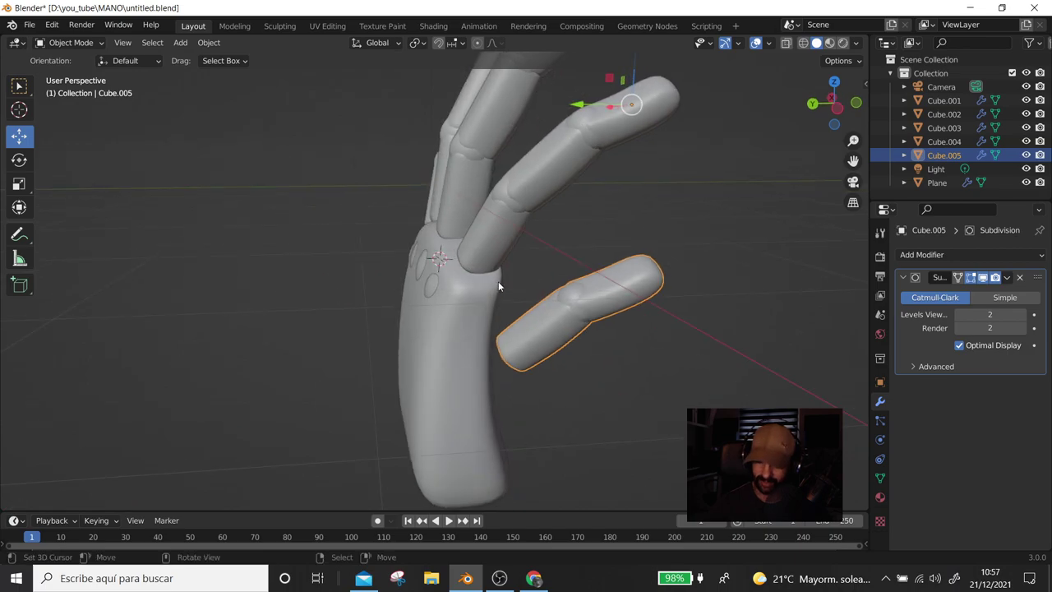
key(KP_7)
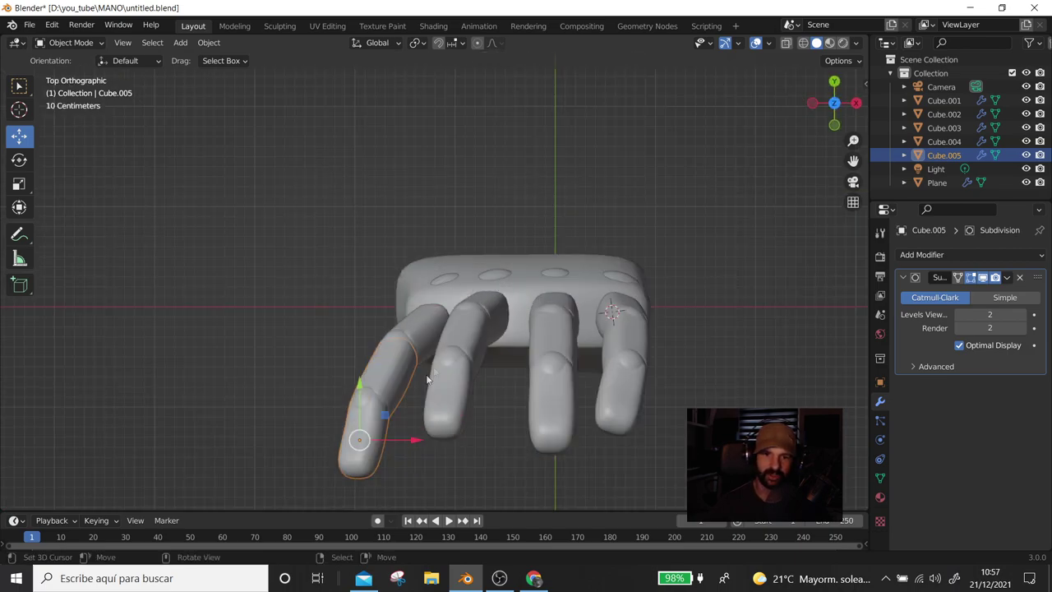
middle_drag(366, 403, 496, 293)
scroll(496, 294, down, 2)
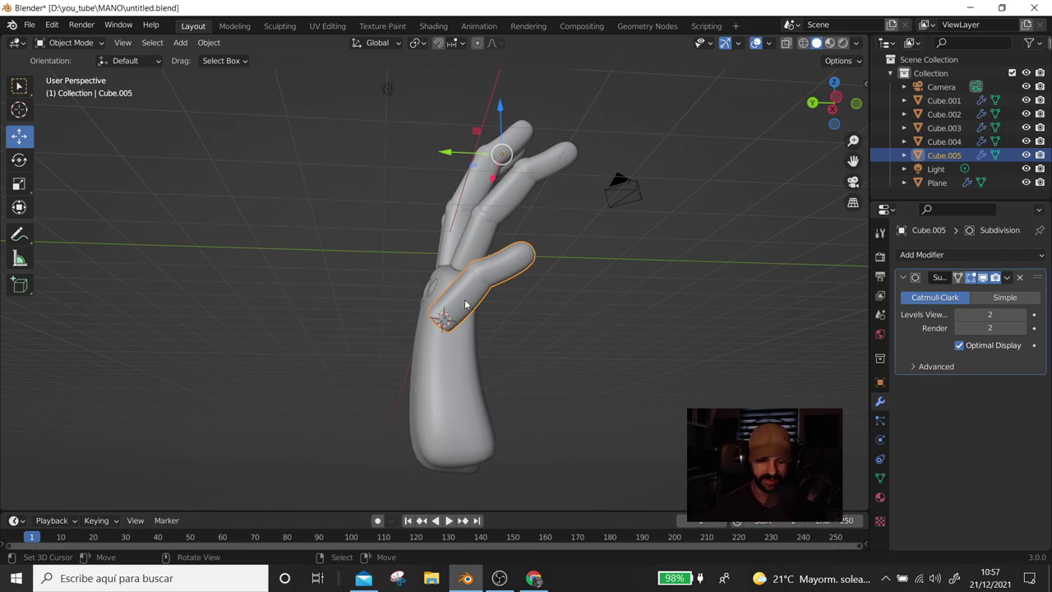
middle_drag(471, 340, 352, 317)
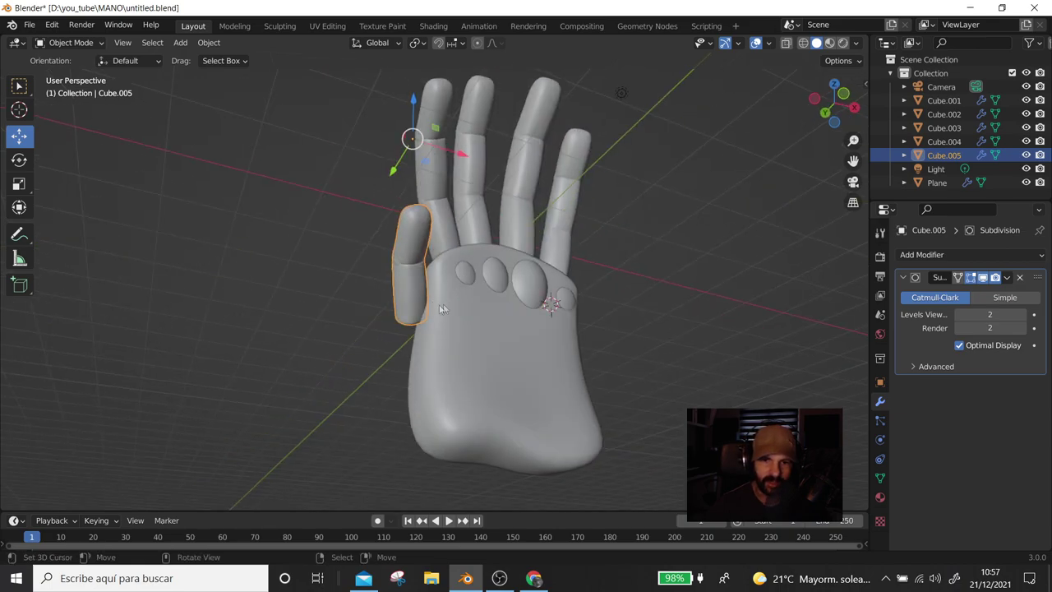
alt+middle_drag(442, 308, 687, 306)
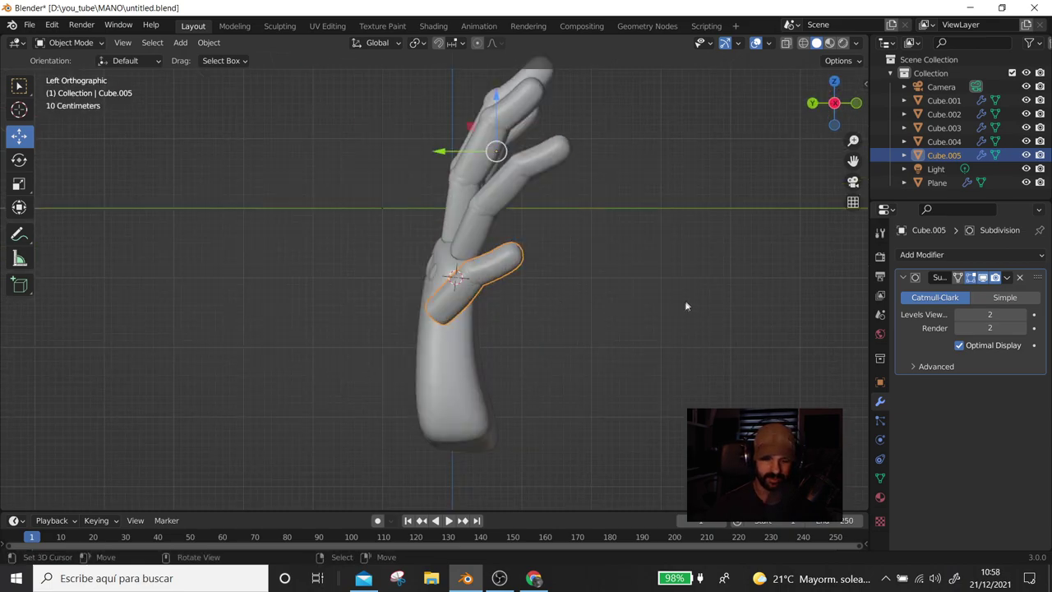
key(r)
click(654, 121)
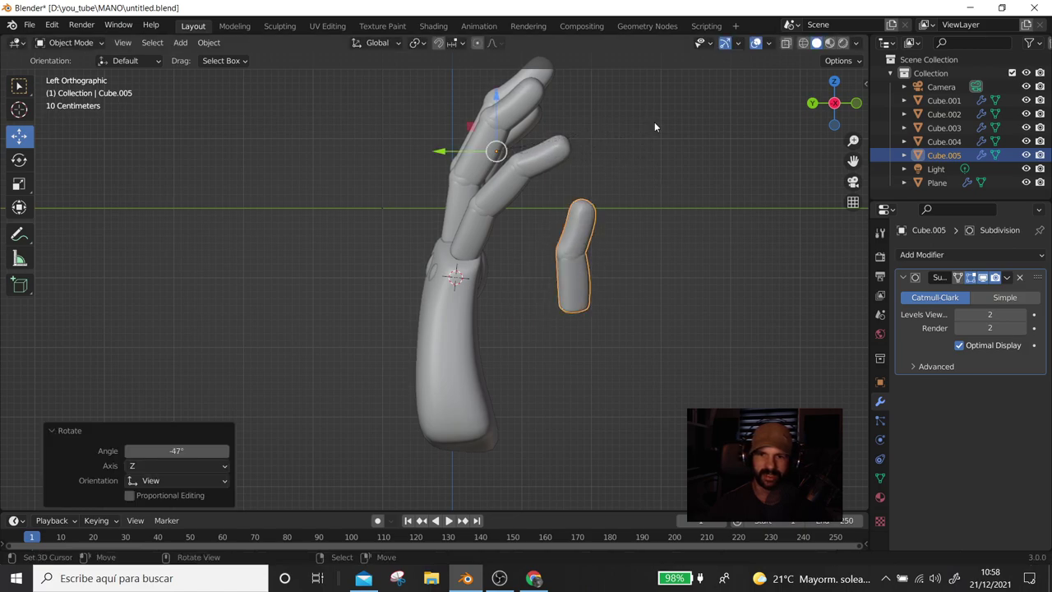
Add a UV sphere, shrink it to 0.808 scale, and place it just below the thumb piece
key(shift+a)
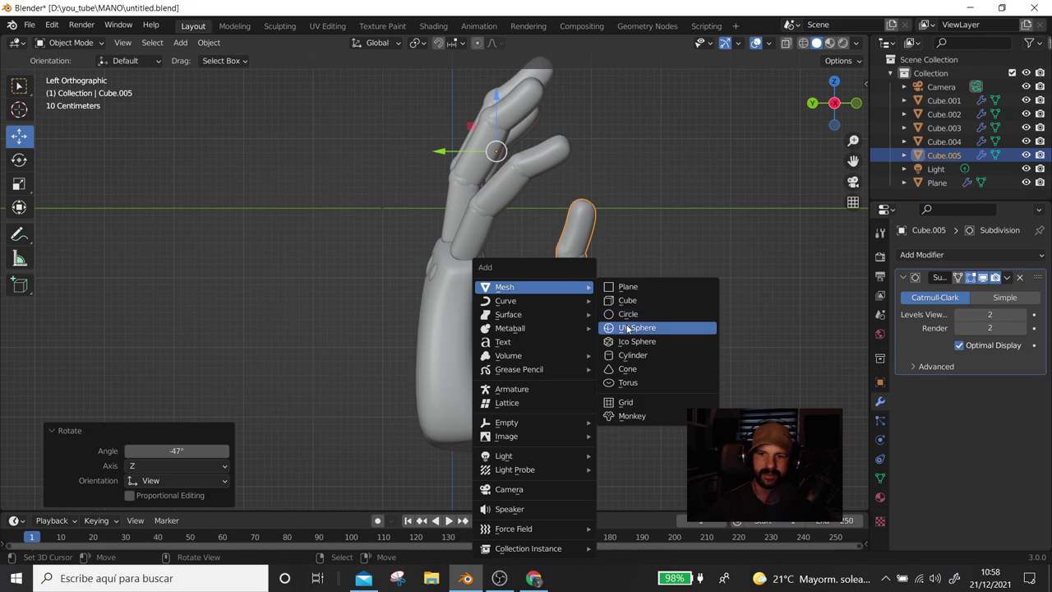
click(628, 328)
key(s)
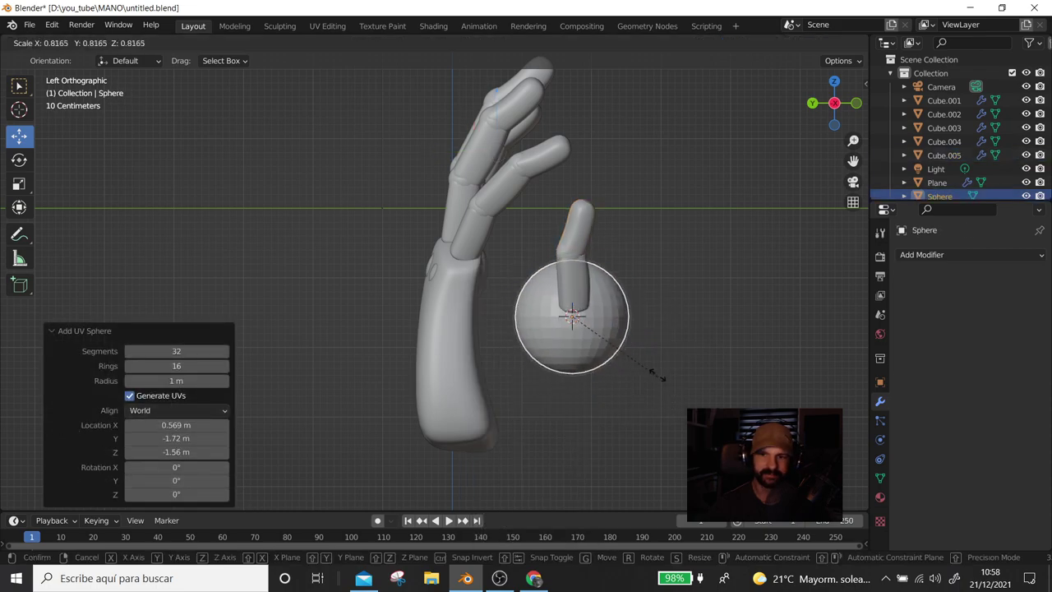
click(660, 359)
middle_drag(659, 360, 529, 350)
drag(658, 331, 491, 362)
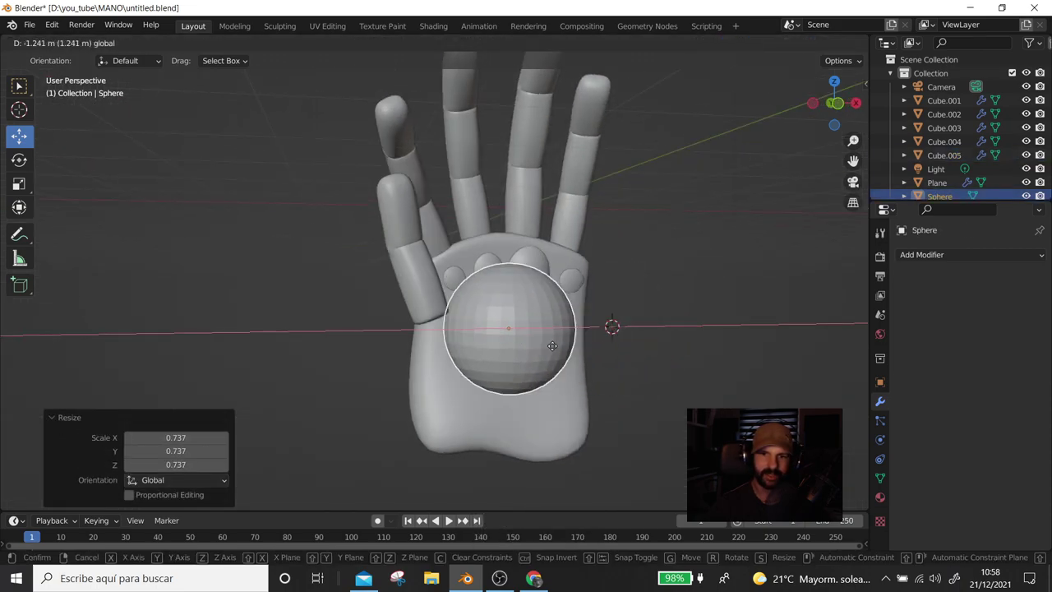
middle_drag(492, 362, 620, 361)
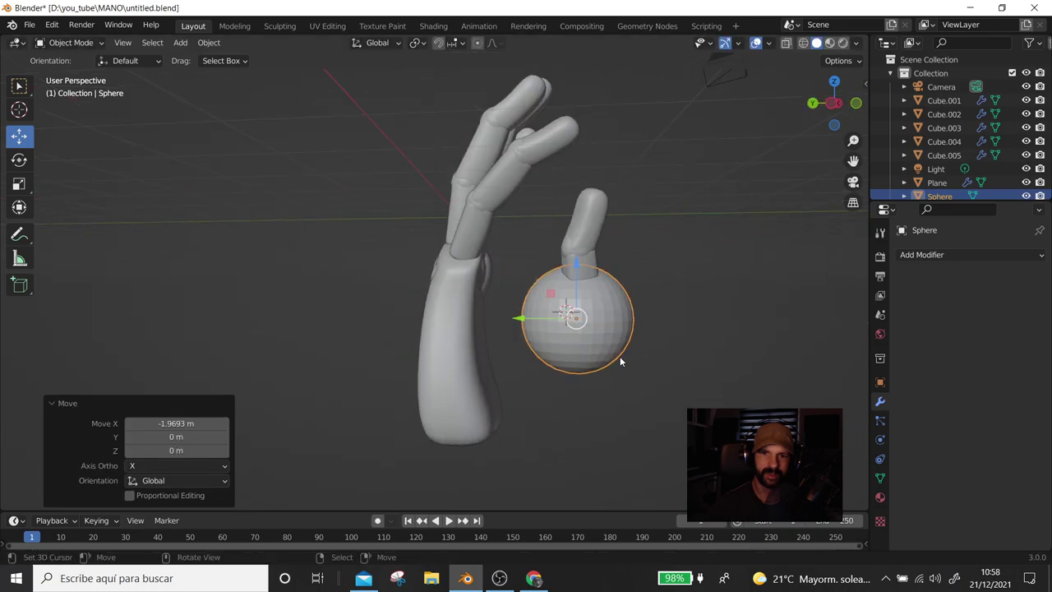
key(s)
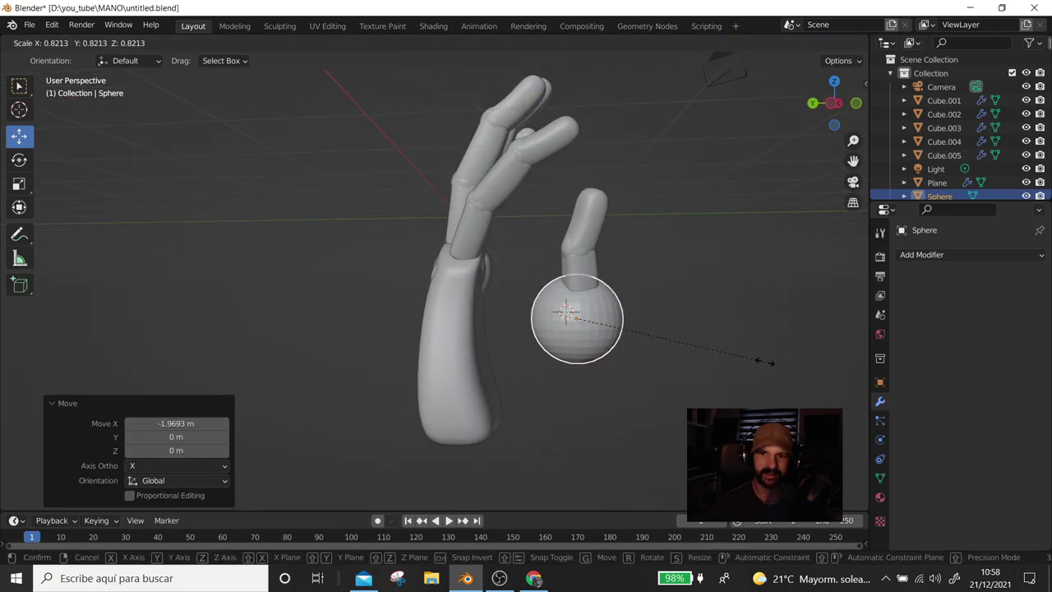
click(642, 345)
drag(576, 281, 591, 299)
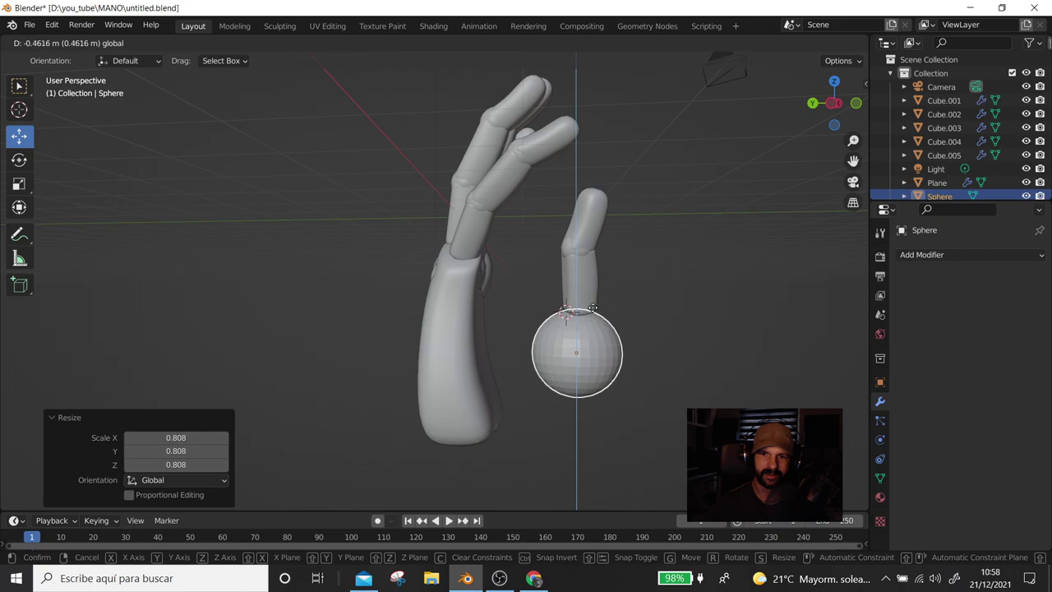
drag(592, 299, 593, 296)
Select the thumb piece with the sphere and move both along Y beside the palm
mouse_move(606, 316)
middle_down()
mouse_move(425, 349)
mouse_move(593, 329)
middle_up()
shift+click(594, 329)
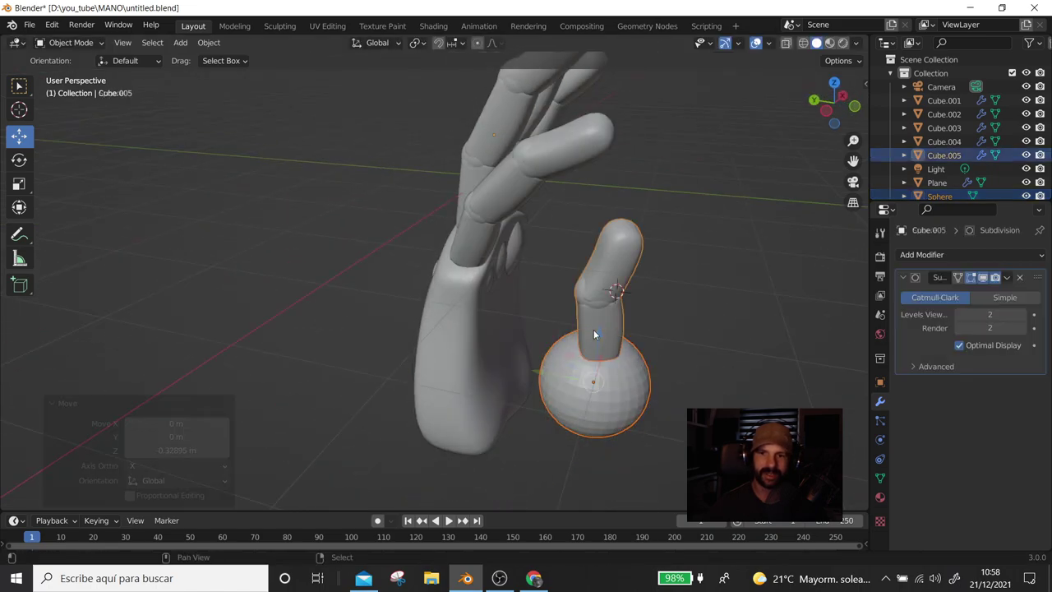
middle_drag(605, 262, 597, 344)
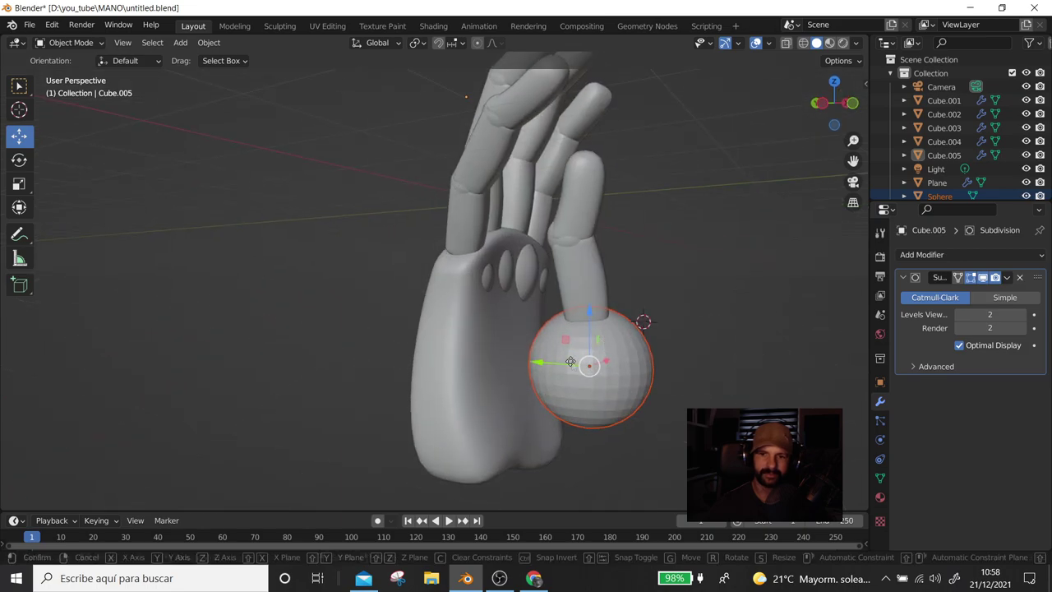
drag(549, 364, 549, 365)
shift+click(579, 296)
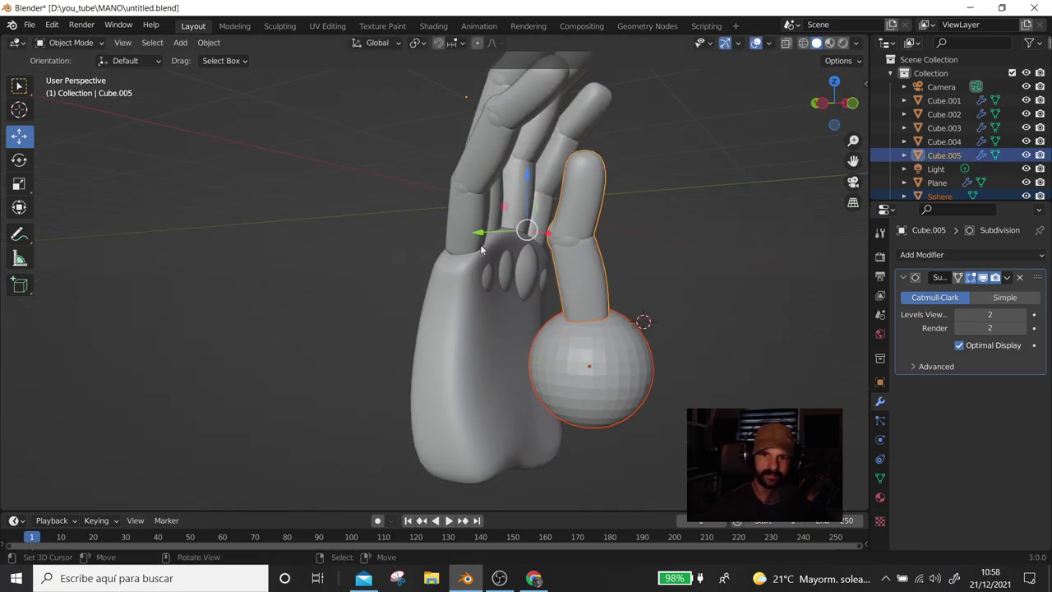
drag(483, 233, 451, 233)
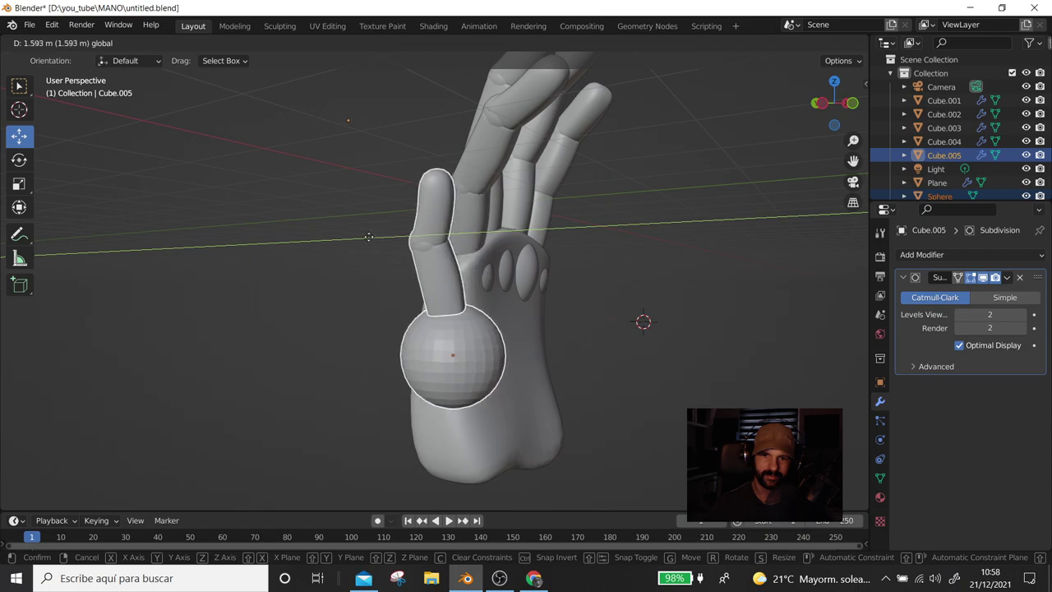
drag(451, 234, 347, 238)
mouse_move(348, 237)
middle_down()
mouse_move(321, 328)
mouse_move(360, 271)
middle_up()
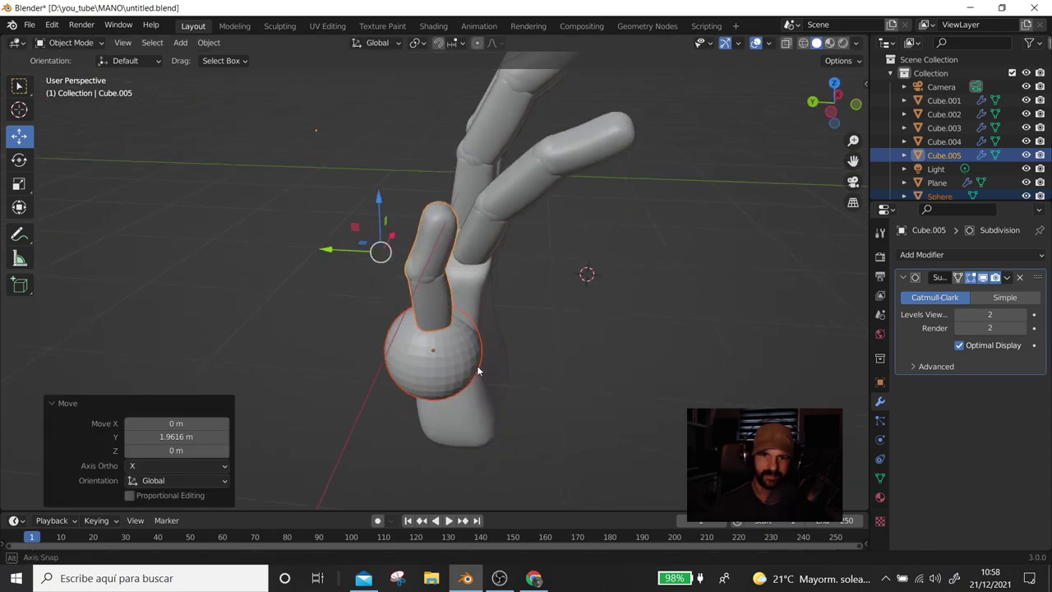
key(g)
key(y)
click(510, 320)
middle_drag(509, 320, 397, 180)
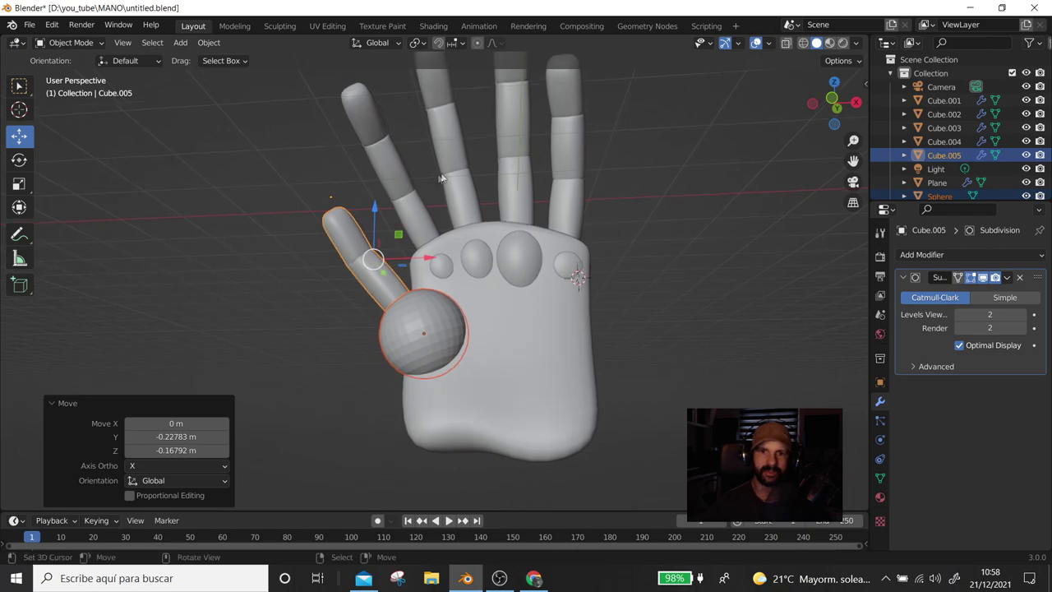
Move the middle finger Cube.002 0.14544 m along Y
click(514, 151)
middle_drag(507, 121, 505, 106)
drag(497, 112, 498, 117)
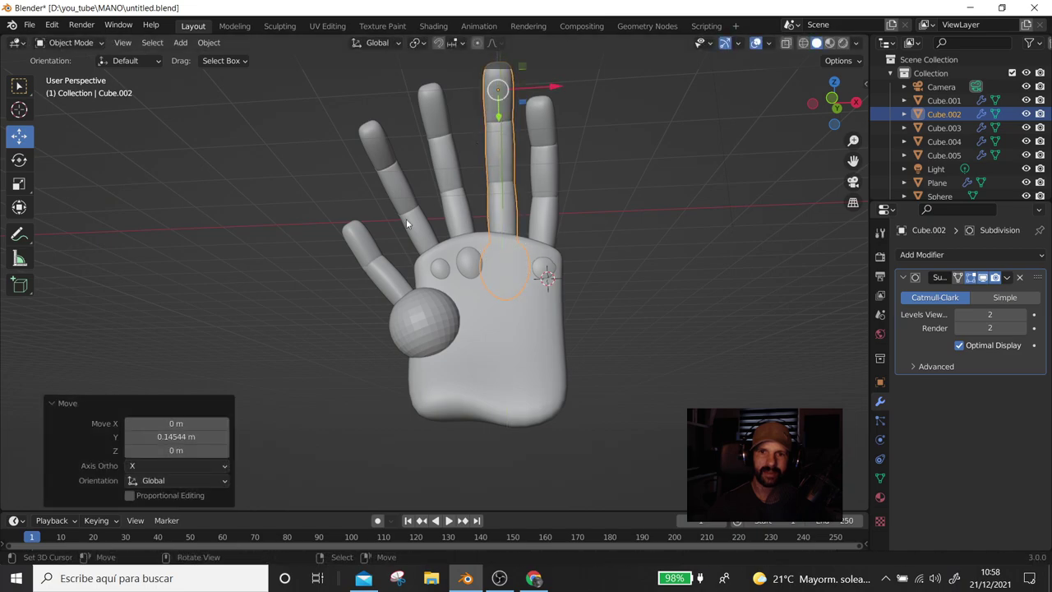
Move Cube.002 -0.067388 m along Y to line up with its knuckle pad
click(547, 208)
click(539, 211)
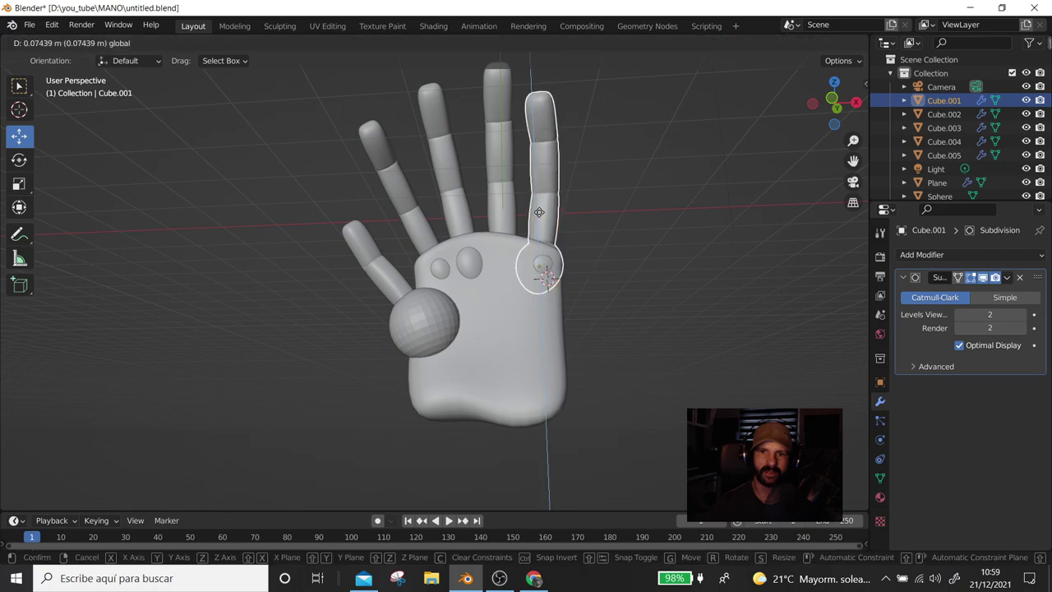
click(498, 164)
middle_drag(498, 165, 425, 257)
drag(479, 93, 448, 81)
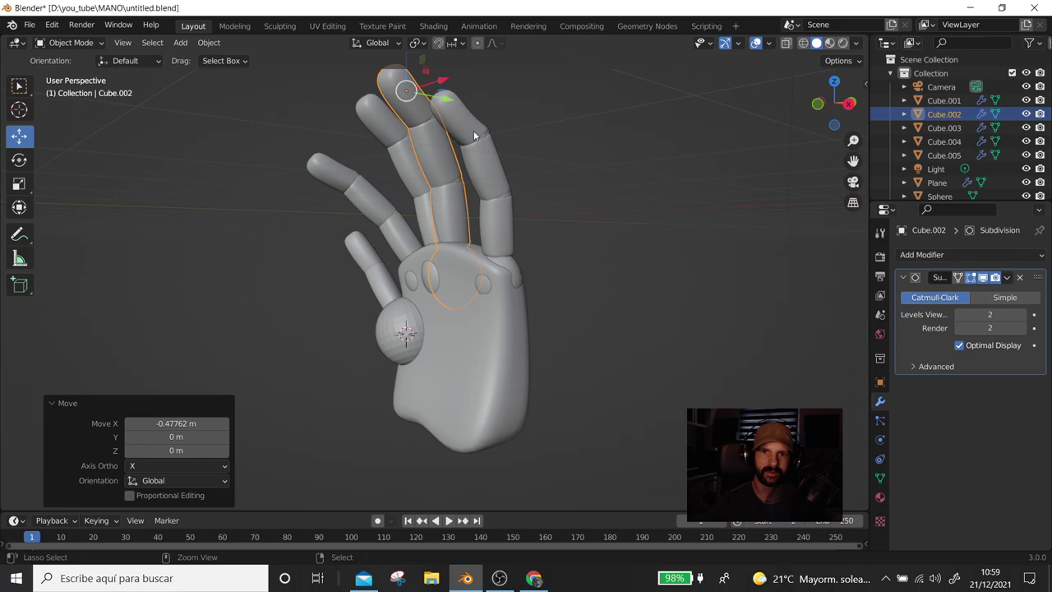
middle_drag(521, 180, 458, 144)
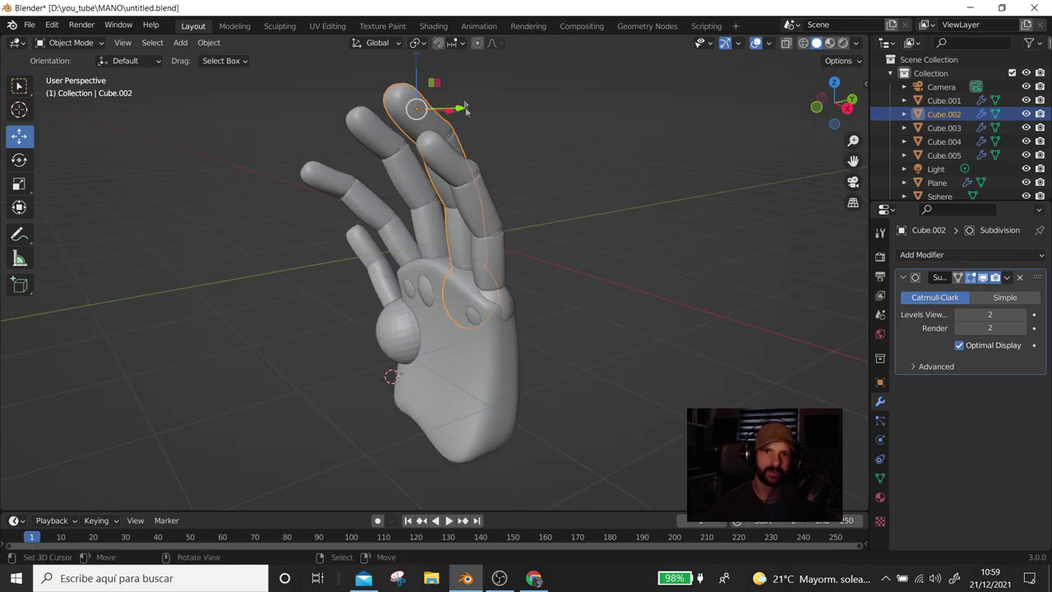
drag(457, 144, 449, 148)
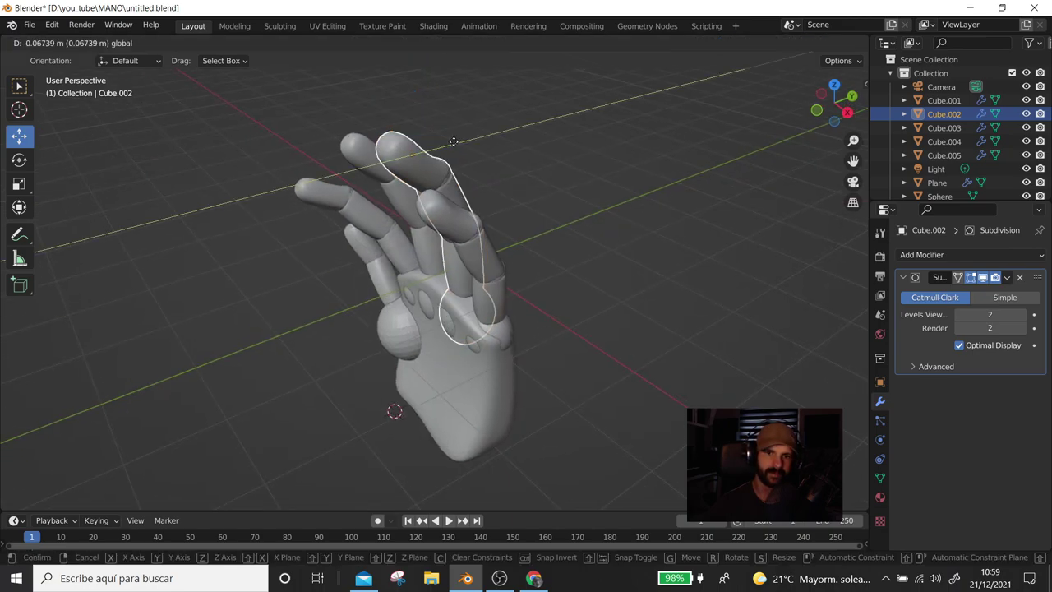
mouse_move(450, 148)
middle_down()
mouse_move(567, 171)
mouse_move(367, 274)
middle_up()
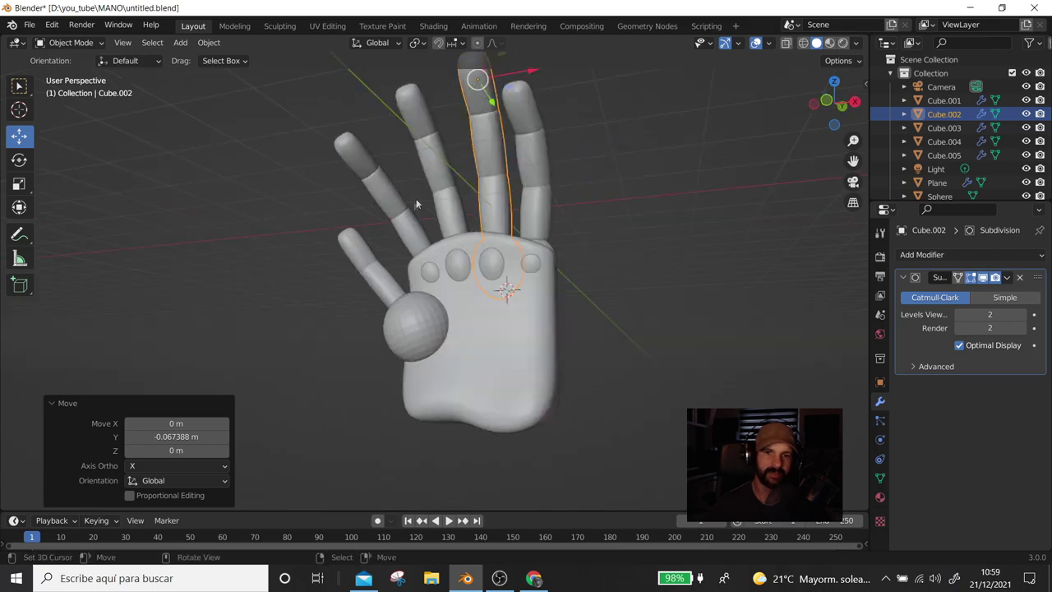
middle_drag(509, 176, 380, 262)
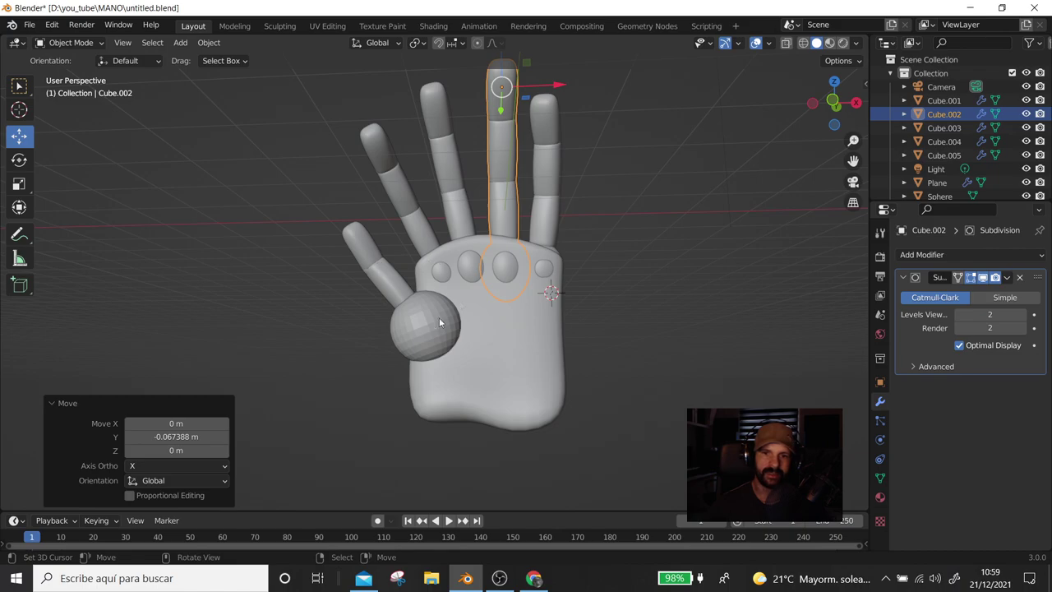
click(404, 286)
Select the thumb finger and its sphere together and lower them along Z
shift+click(435, 316)
mouse_move(436, 316)
middle_down()
mouse_move(593, 319)
mouse_move(592, 359)
mouse_move(392, 214)
middle_up()
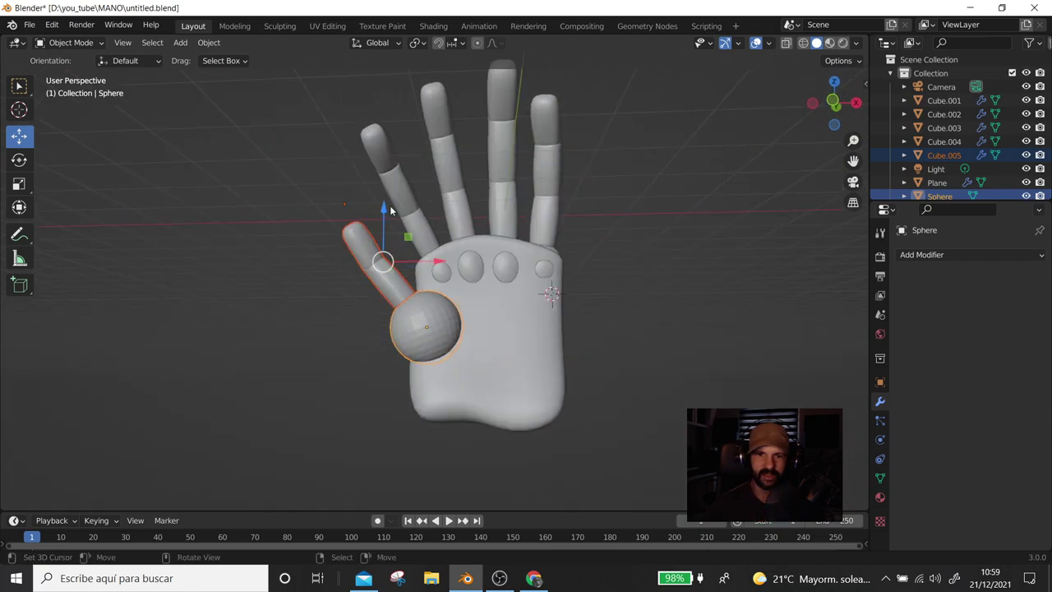
drag(383, 213, 402, 265)
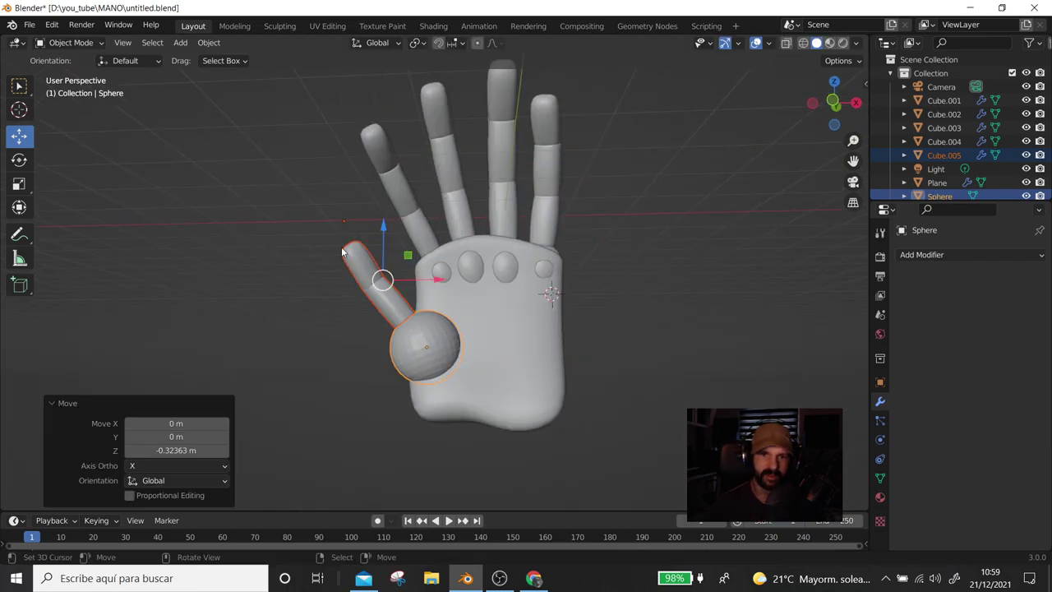
Join the thumb finger into the thumb sphere, with the sphere as the active object
mouse_move(400, 188)
middle_down()
mouse_move(506, 208)
mouse_move(511, 368)
middle_up()
click(458, 355)
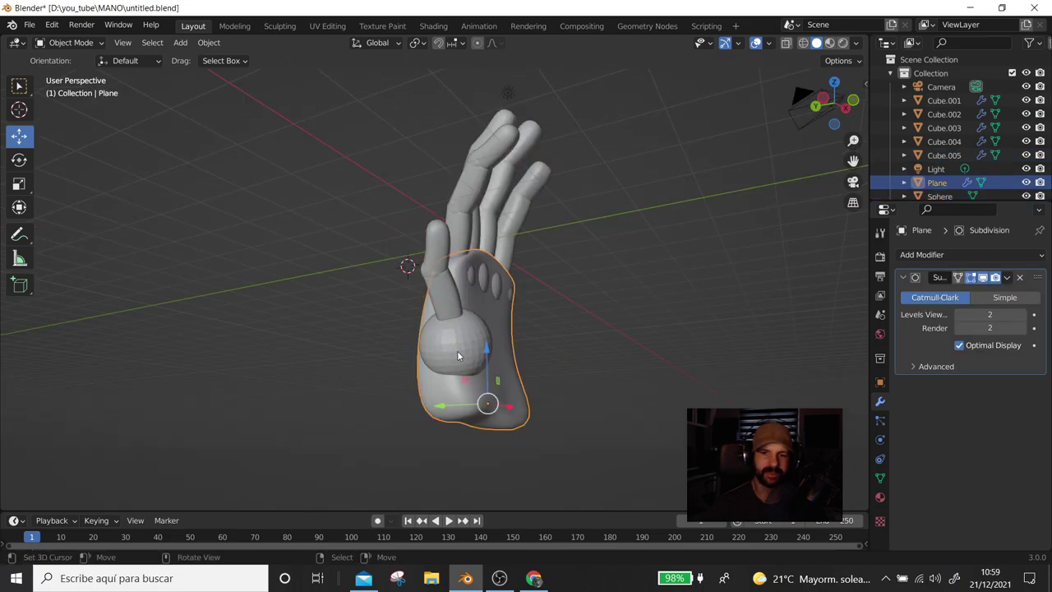
click(458, 355)
shift+click(440, 302)
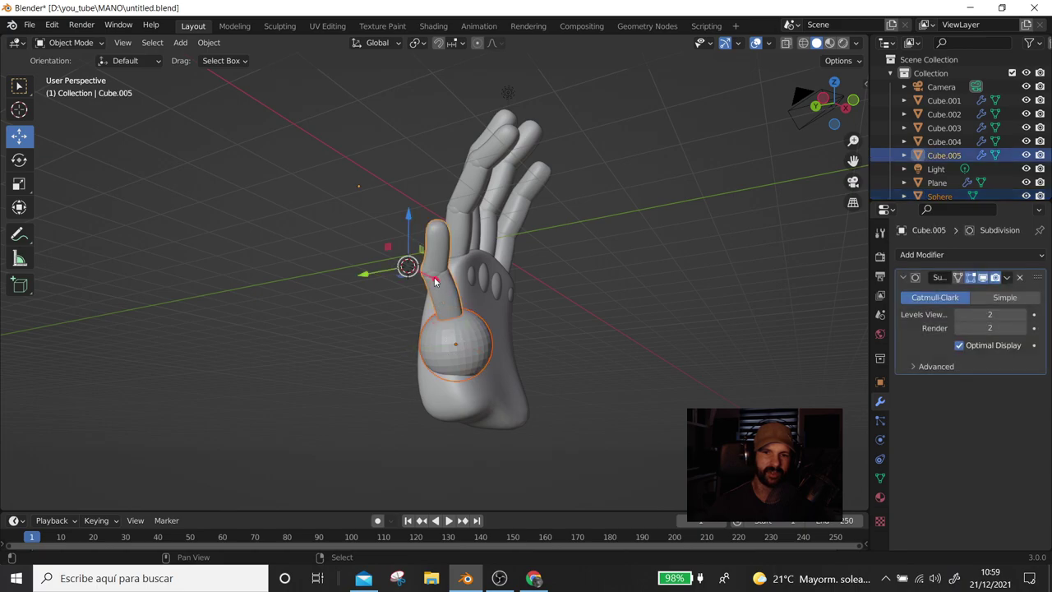
click(435, 281)
click(437, 281)
shift+click(466, 337)
key(ctrl+j)
Add a level 2 Subdivision Surface modifier to the merged thumb
mouse_move(538, 349)
middle_down()
mouse_move(525, 347)
mouse_move(605, 357)
middle_up()
click(962, 255)
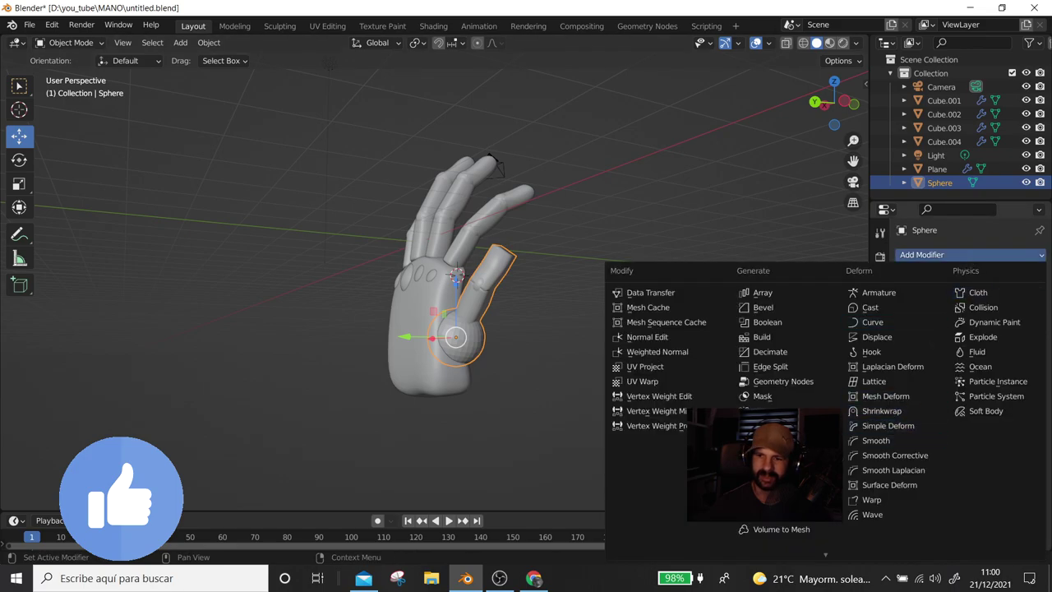
click(781, 499)
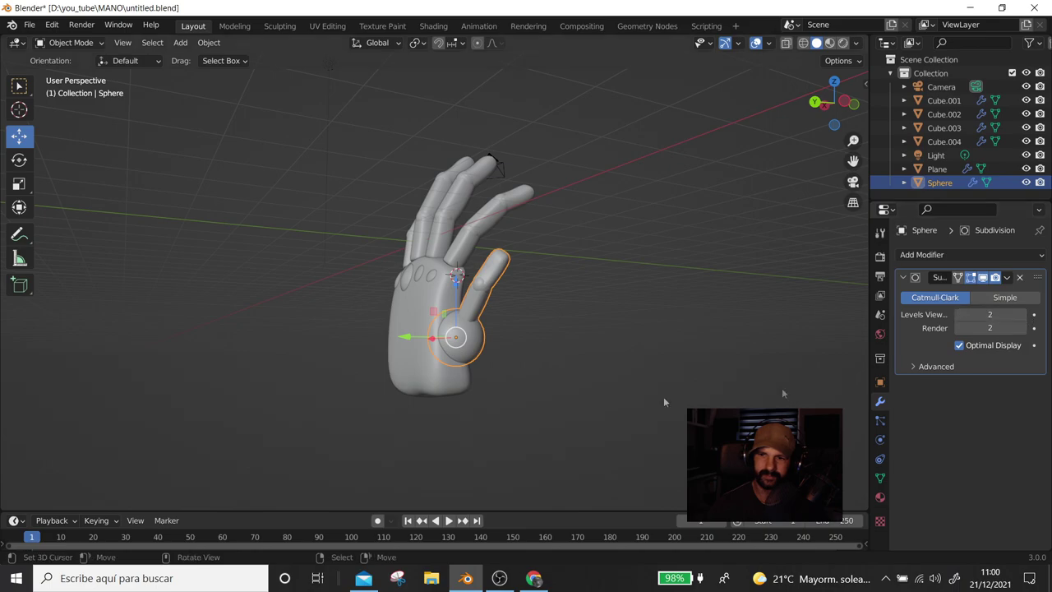
middle_drag(663, 400, 533, 385)
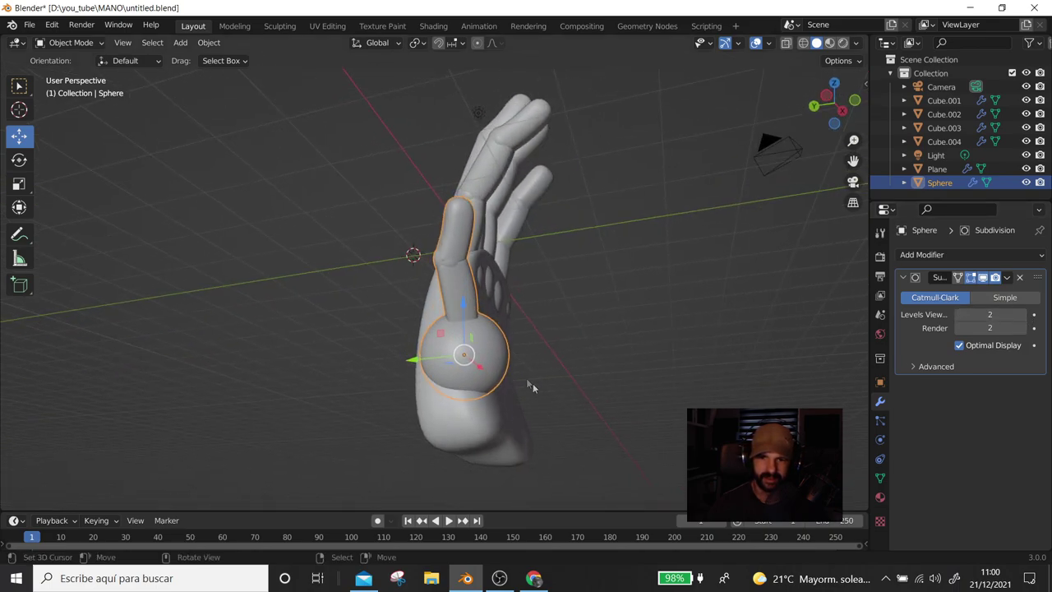
Tilt the thumb 9.42° about the view axis, then switch to front orthographic view
key(r)
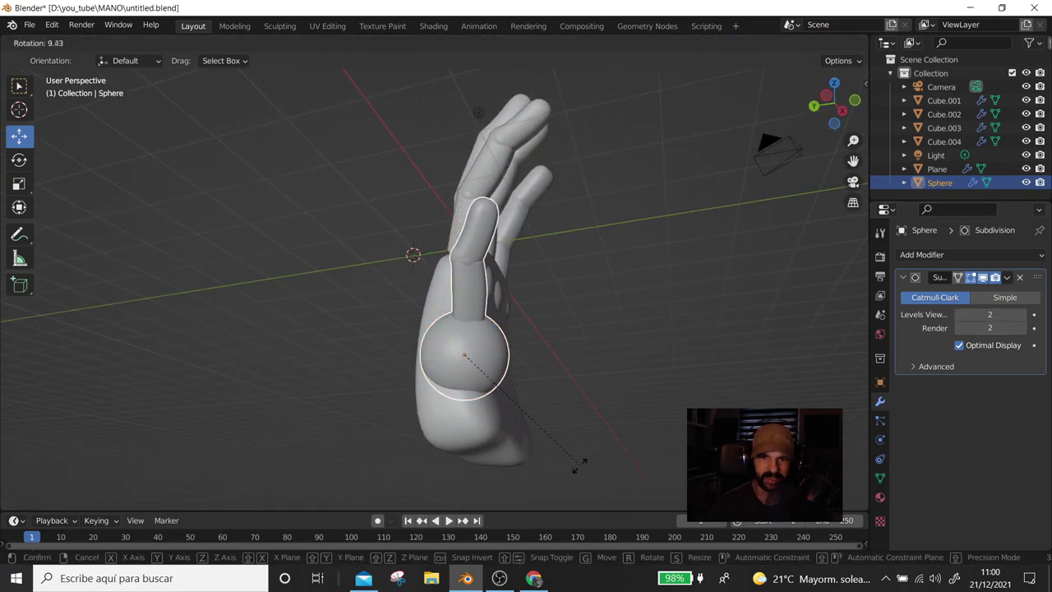
click(482, 387)
mouse_move(464, 364)
middle_down()
mouse_move(554, 383)
mouse_move(433, 286)
middle_up()
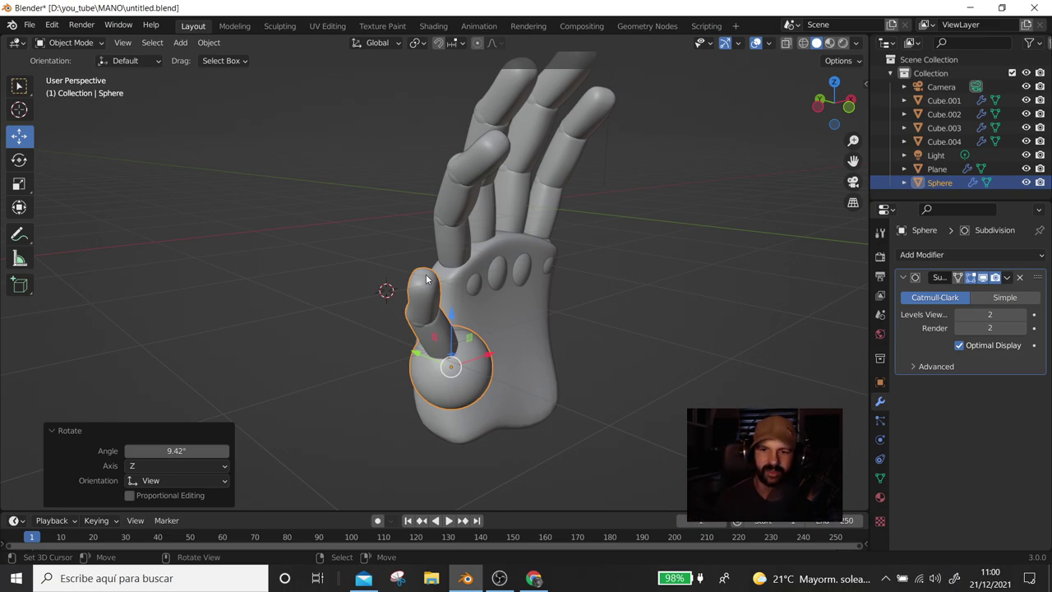
middle_drag(568, 212, 524, 320)
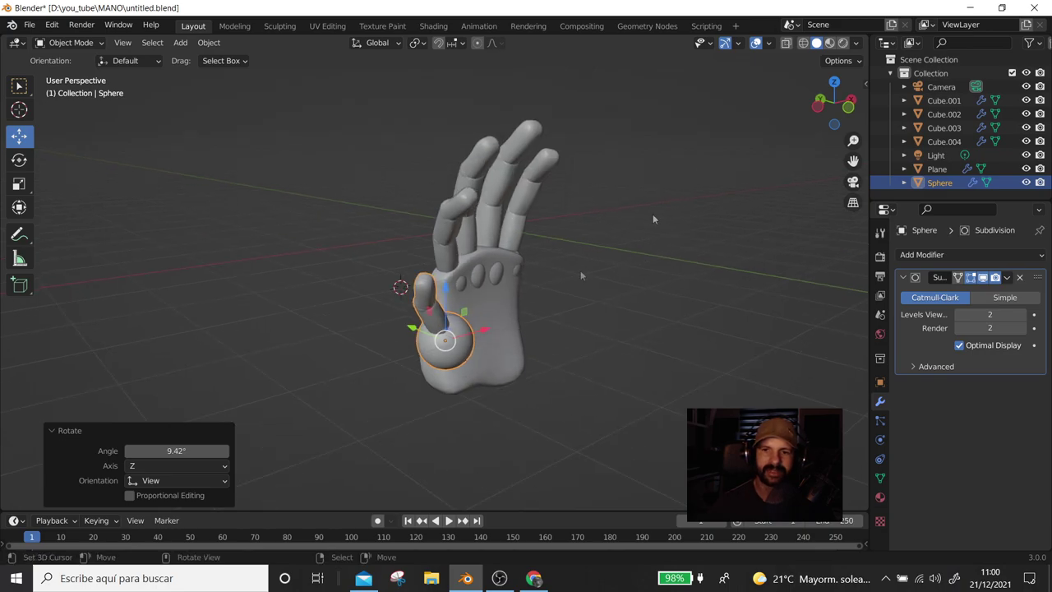
middle_drag(613, 265, 581, 208)
key(KP_1)
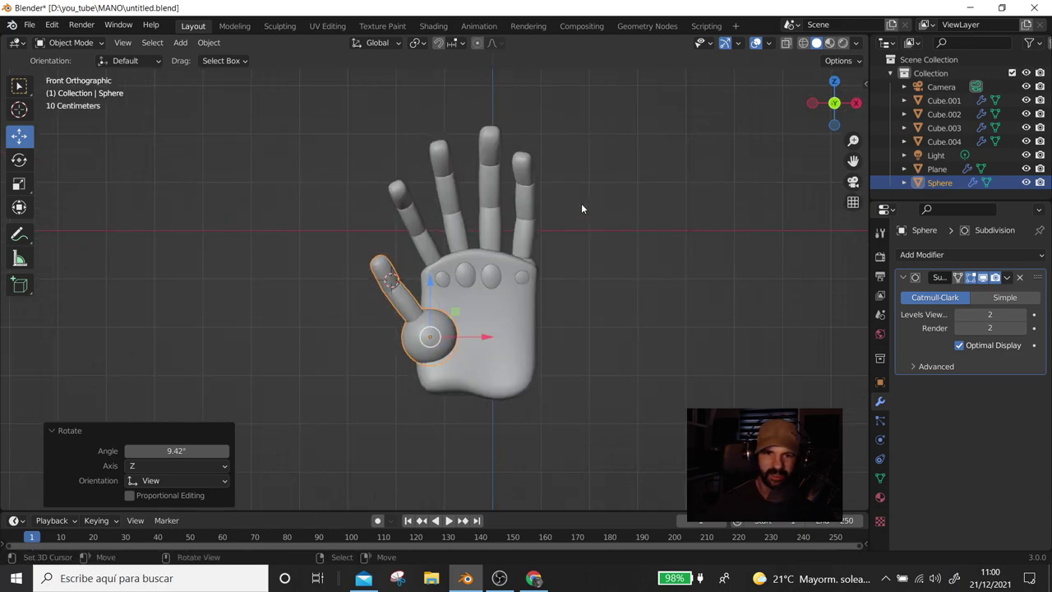
Rotate the thumb 42.7° around Z and shift it along X beside the palm
key(r)
key(z)
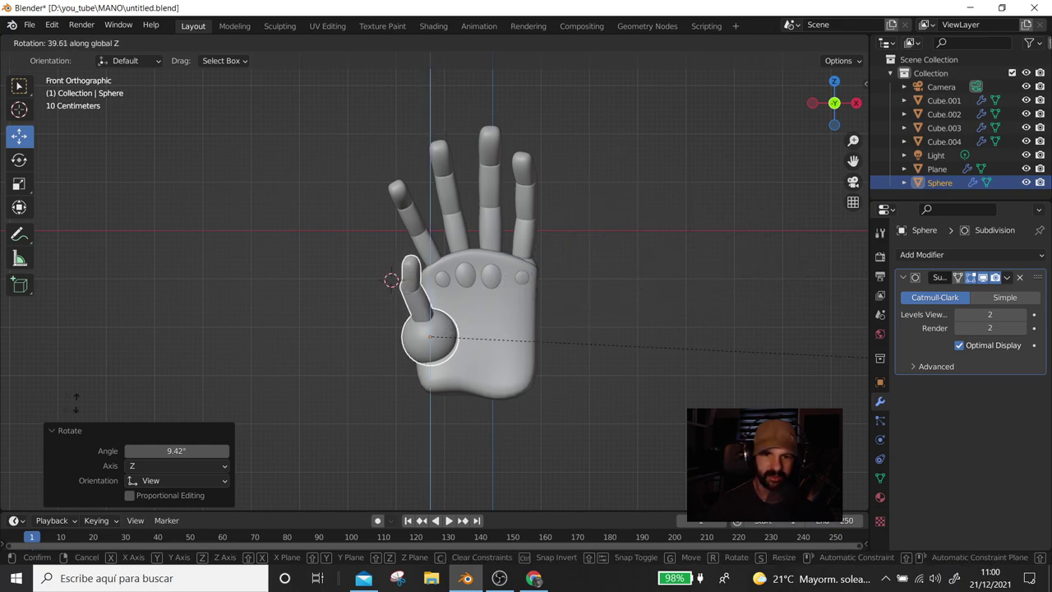
click(868, 382)
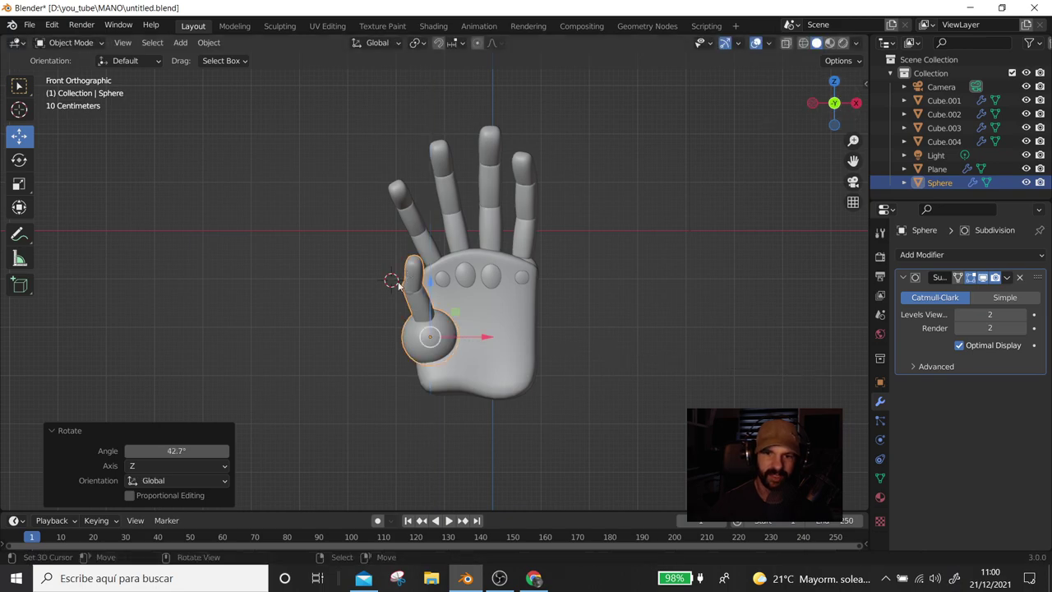
drag(486, 338, 465, 338)
mouse_move(465, 338)
middle_down()
mouse_move(520, 359)
mouse_move(444, 419)
mouse_move(475, 314)
middle_up()
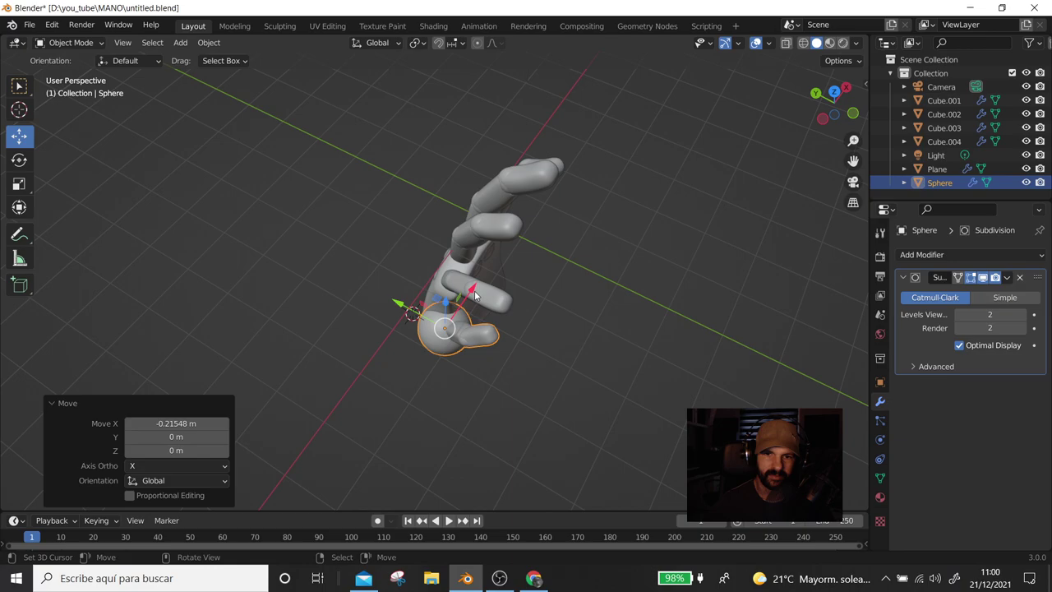
drag(474, 296, 481, 289)
mouse_move(481, 289)
middle_down()
mouse_move(379, 452)
mouse_move(392, 340)
mouse_move(420, 304)
middle_up()
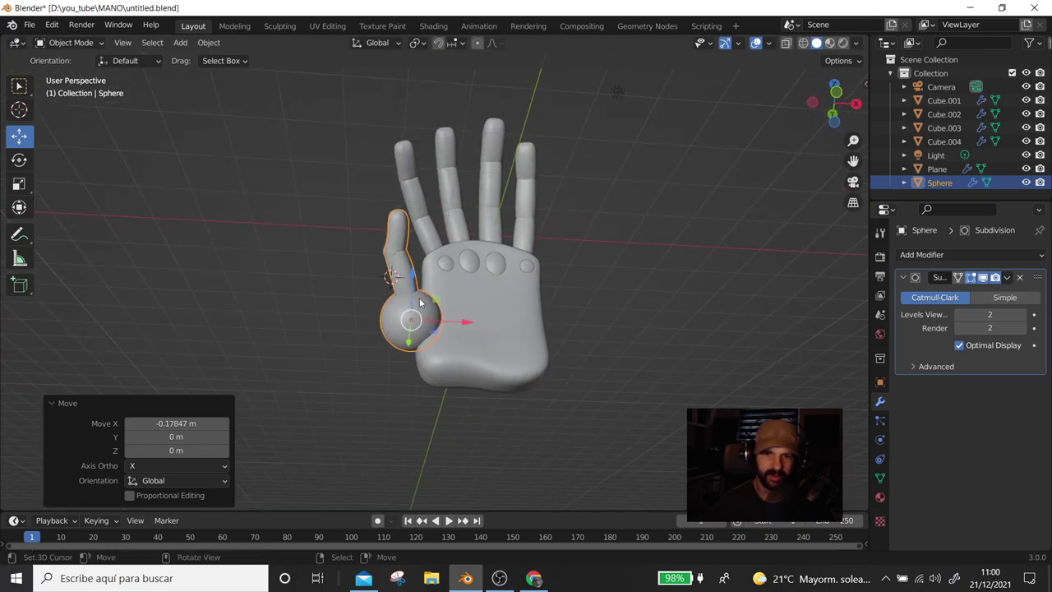
Tilt the thumb -16° in front view, then turn it -8.48° around Z
key(KP_1)
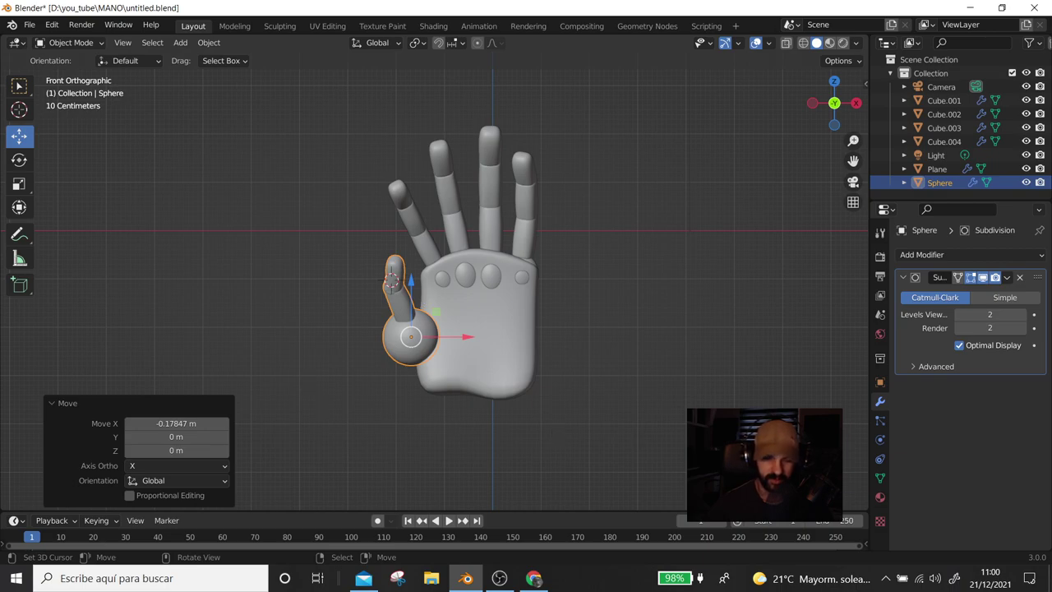
key(r)
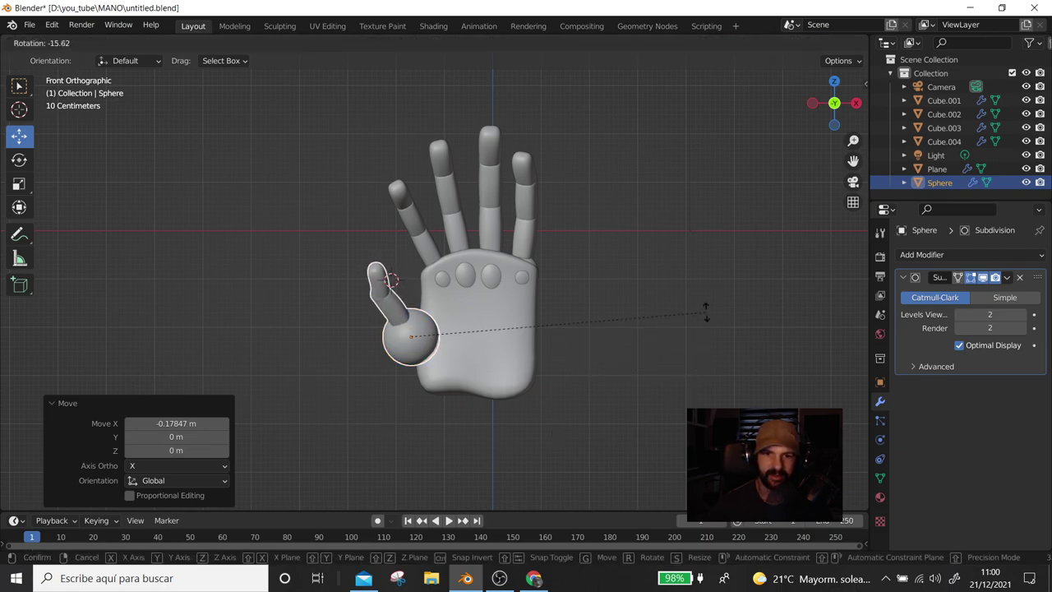
click(706, 309)
mouse_move(706, 309)
middle_down()
mouse_move(540, 290)
mouse_move(449, 321)
mouse_move(427, 371)
mouse_move(533, 352)
mouse_move(576, 362)
mouse_move(586, 295)
middle_up()
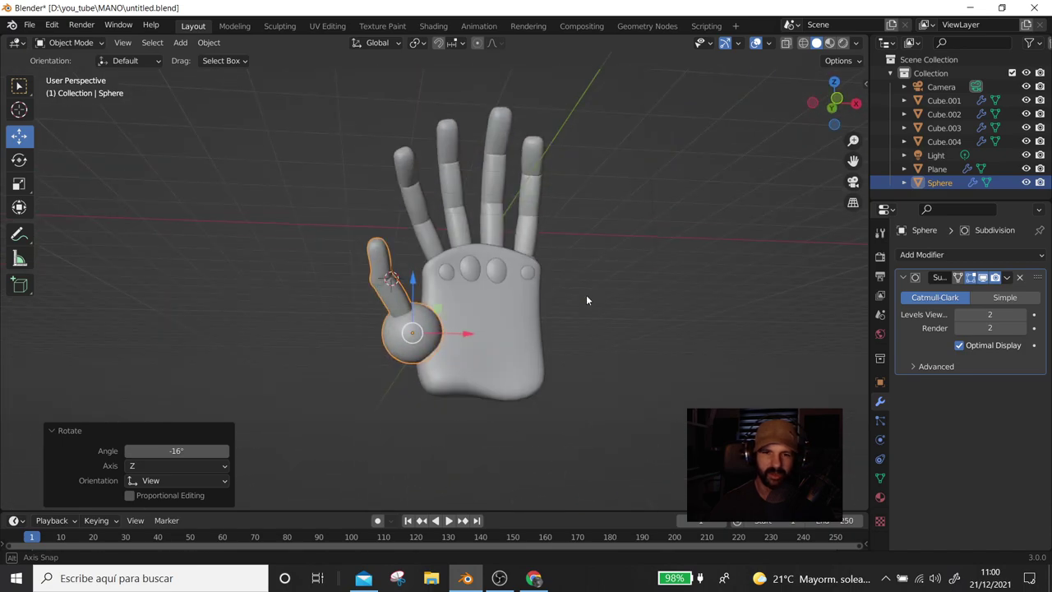
key(r)
key(z)
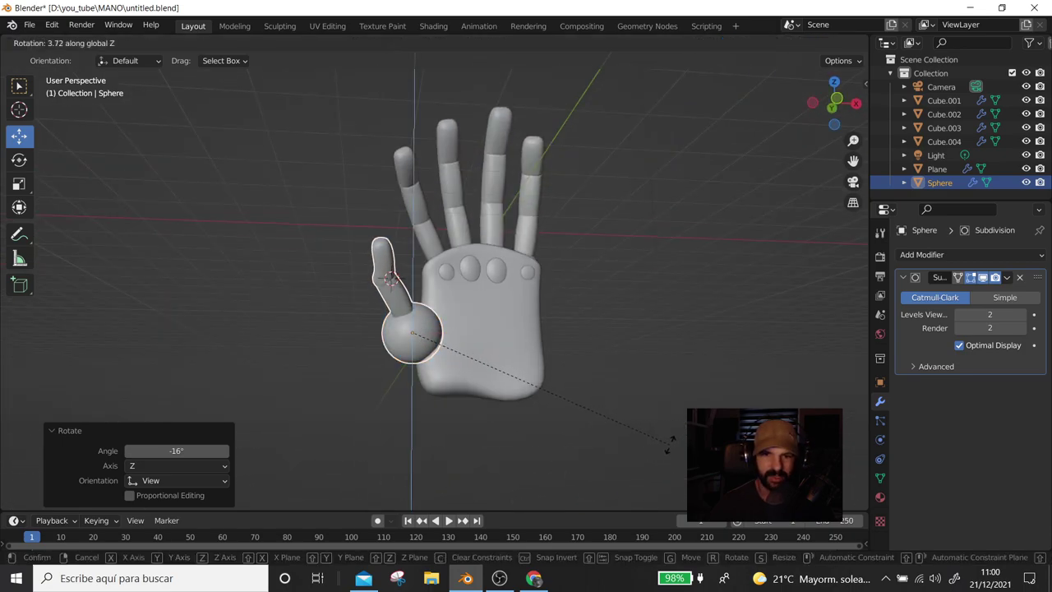
click(632, 396)
End a further Z rotation, check the thumb from front and angled views, then deselect it
mouse_move(632, 396)
middle_down()
mouse_move(543, 491)
mouse_move(567, 483)
middle_up()
key(r)
key(z)
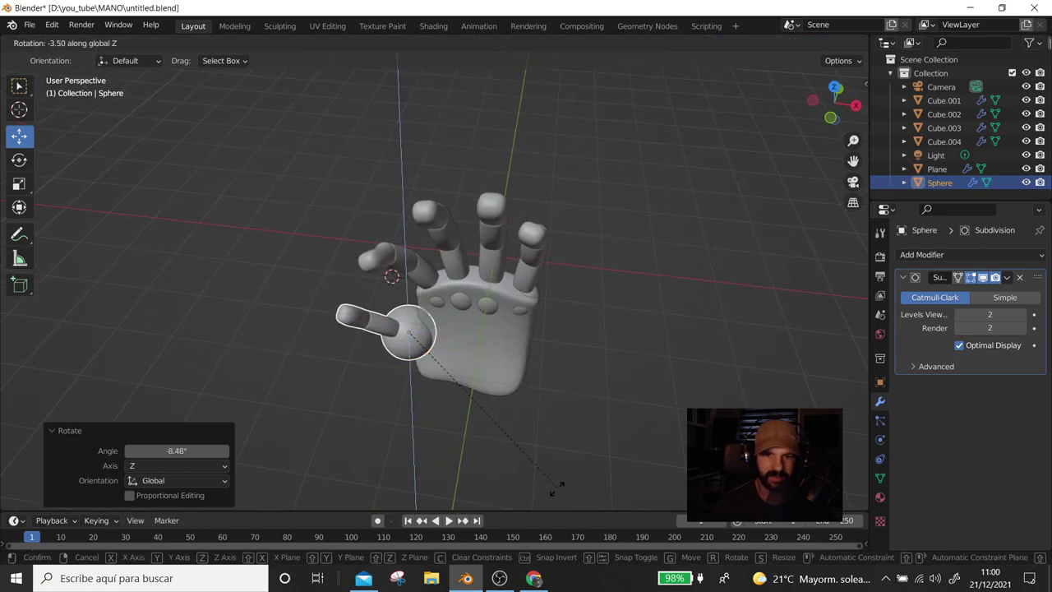
click(542, 499)
mouse_move(512, 368)
middle_down()
mouse_move(627, 126)
mouse_move(604, 79)
mouse_move(523, 280)
middle_up()
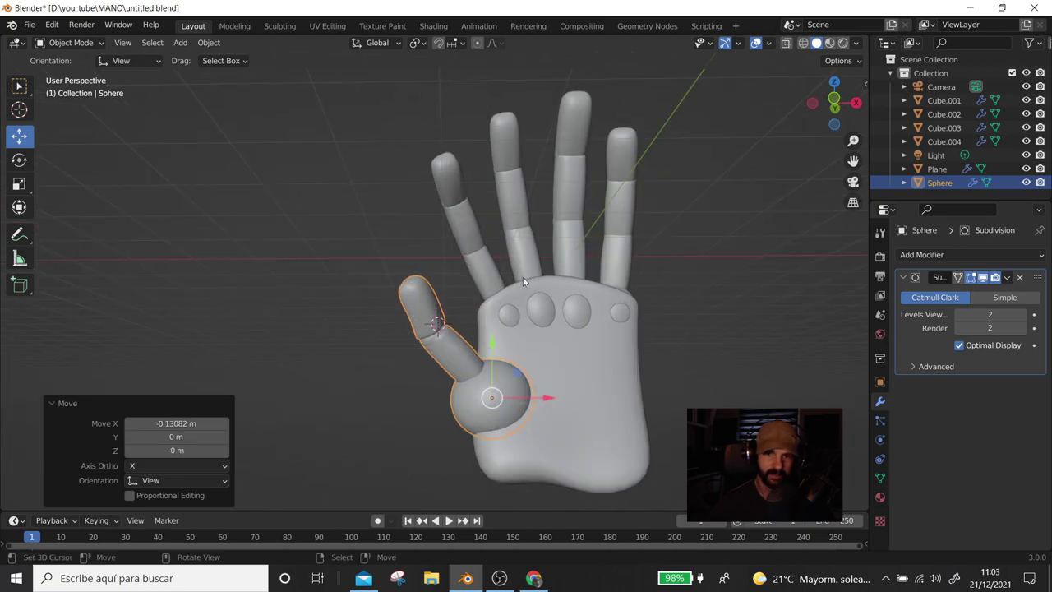
key(KP_1)
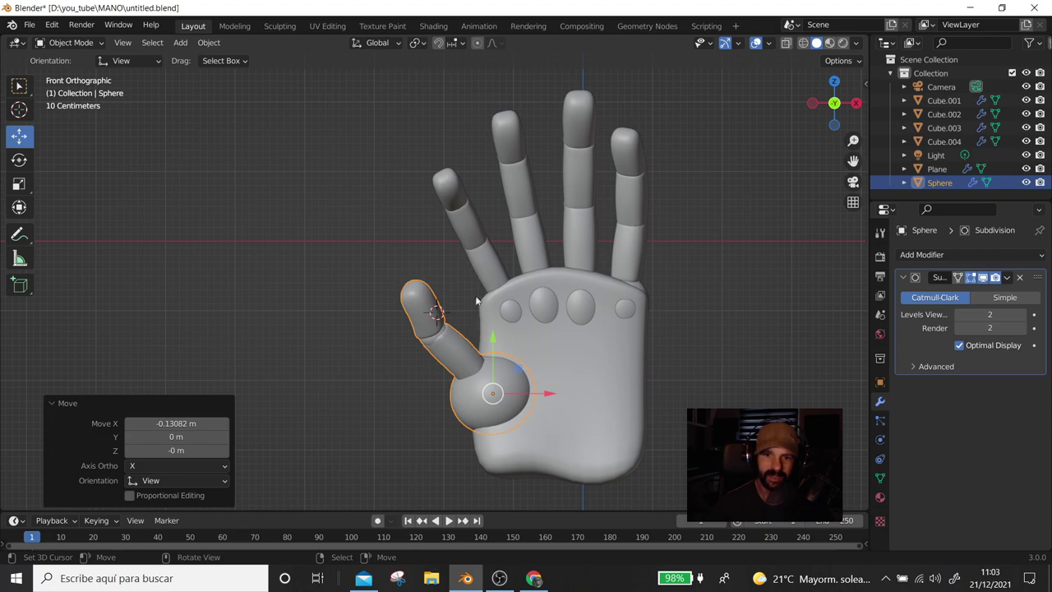
middle_drag(601, 282, 457, 343)
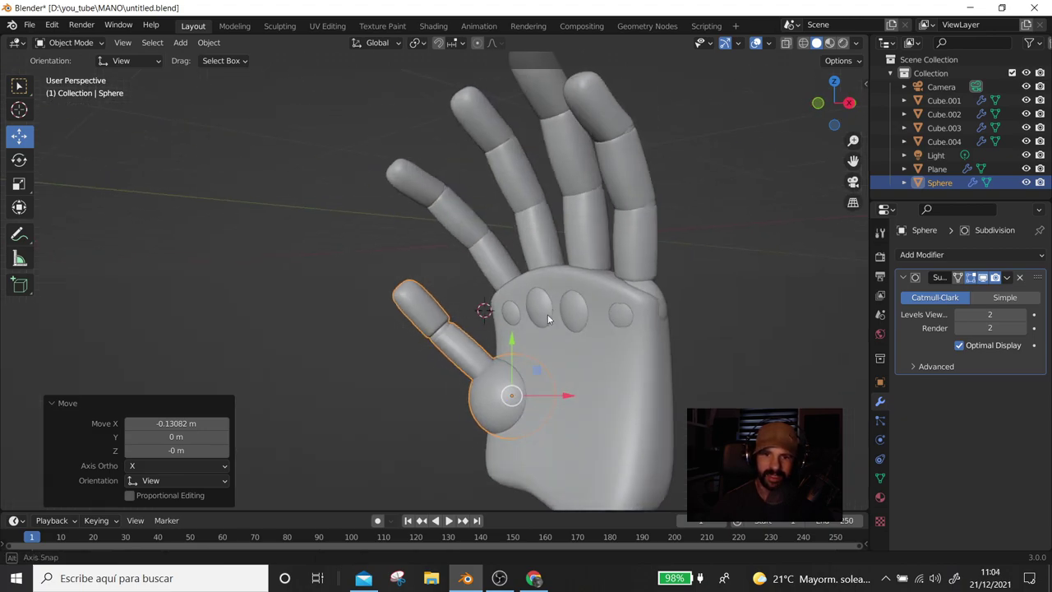
scroll(655, 304, down, 3)
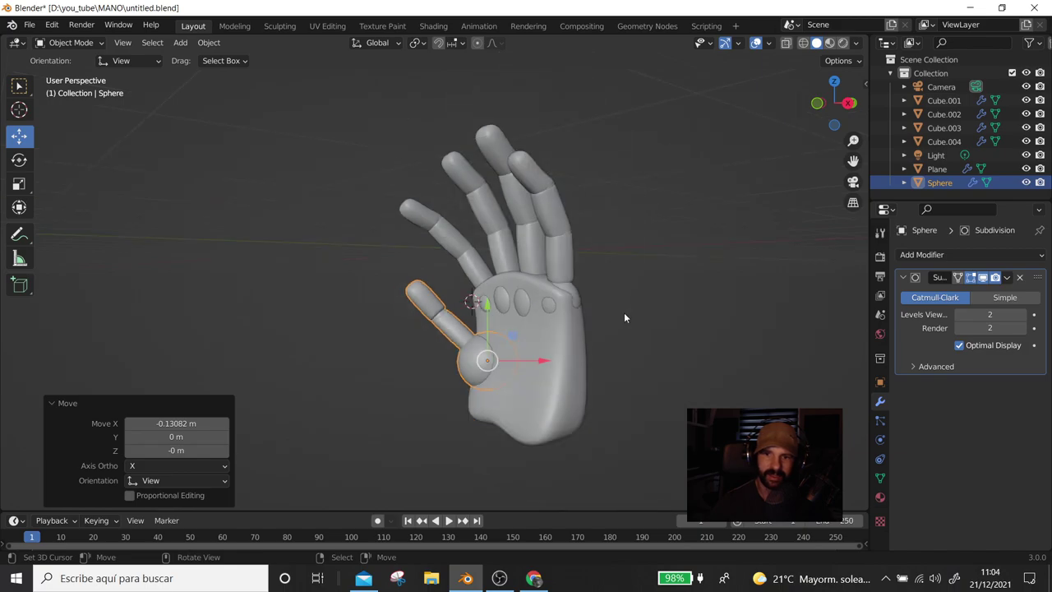
middle_drag(624, 313, 748, 307)
click(607, 366)
mouse_move(606, 367)
middle_down()
mouse_move(288, 423)
mouse_move(244, 369)
mouse_move(279, 416)
mouse_move(563, 387)
mouse_move(438, 307)
mouse_move(235, 321)
mouse_move(454, 296)
middle_up()
scroll(556, 376, up, 2)
Toggle Edit Mode on the thumb sphere, reselect the thumb ball, and enter the Sculpting workspace
key(Tab)
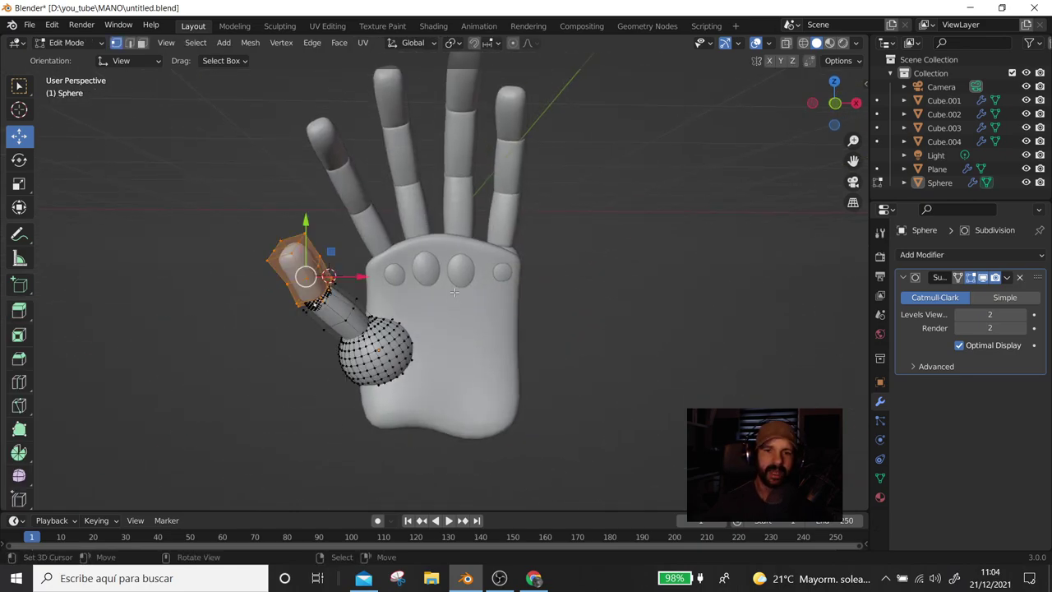
click(399, 355)
key(Tab)
click(400, 360)
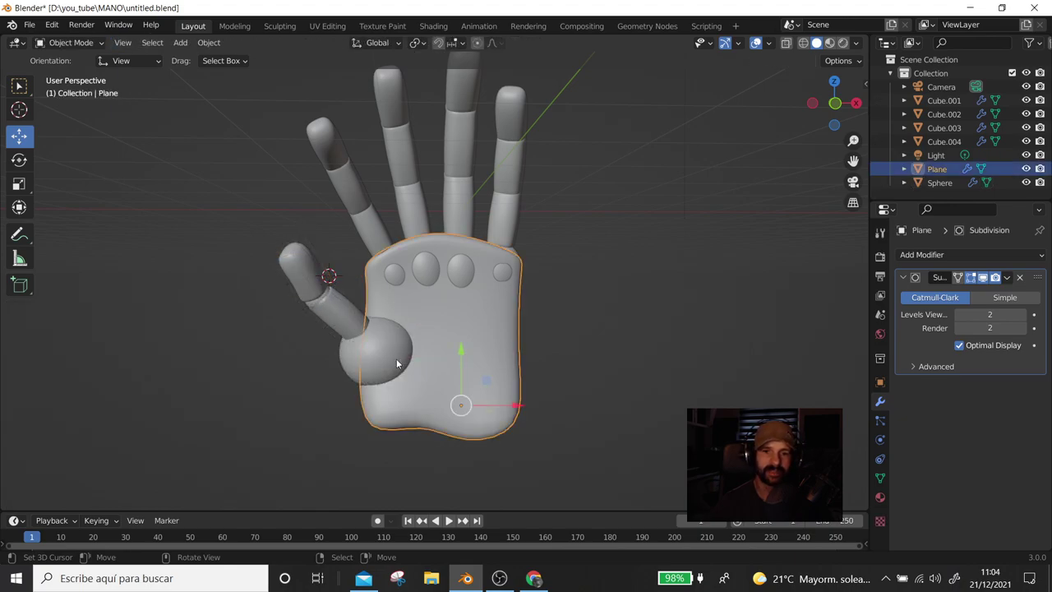
click(388, 362)
click(280, 26)
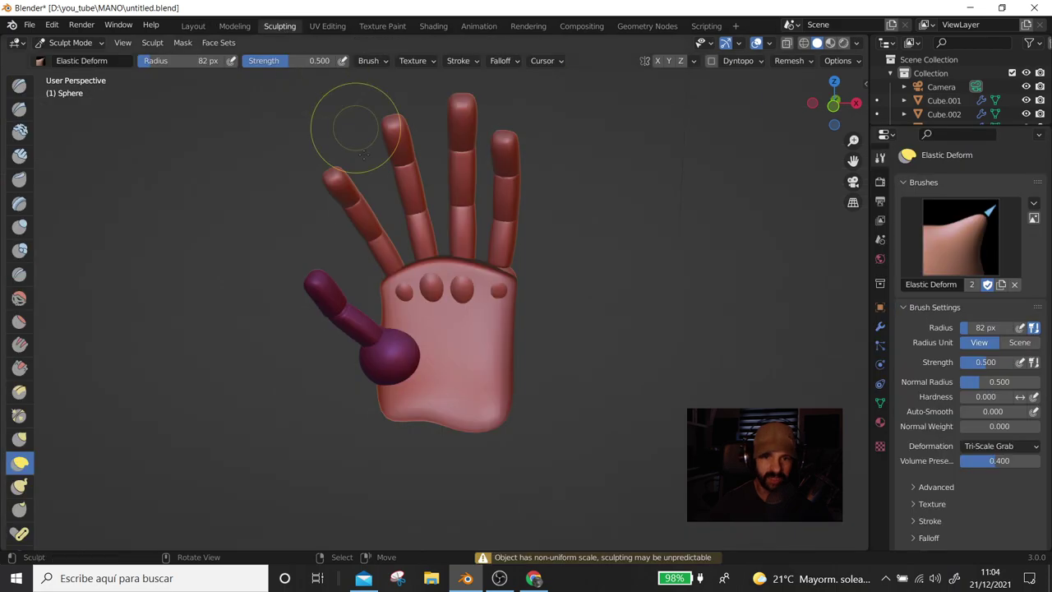
Push and pull the thumb ball toward the palm's lower right with Elastic Deform
drag(399, 364, 415, 376)
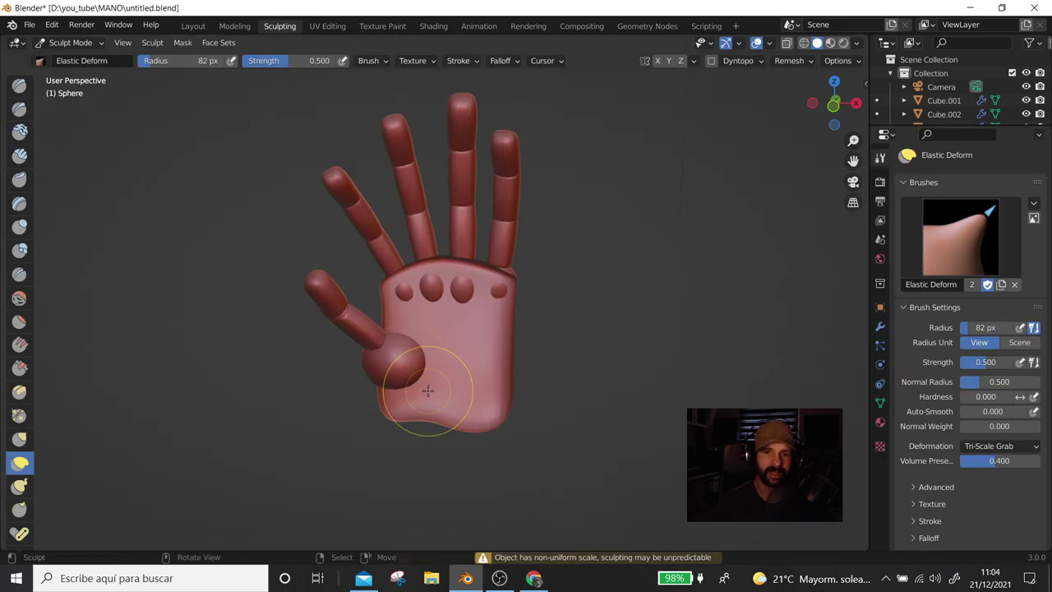
drag(415, 378, 427, 358)
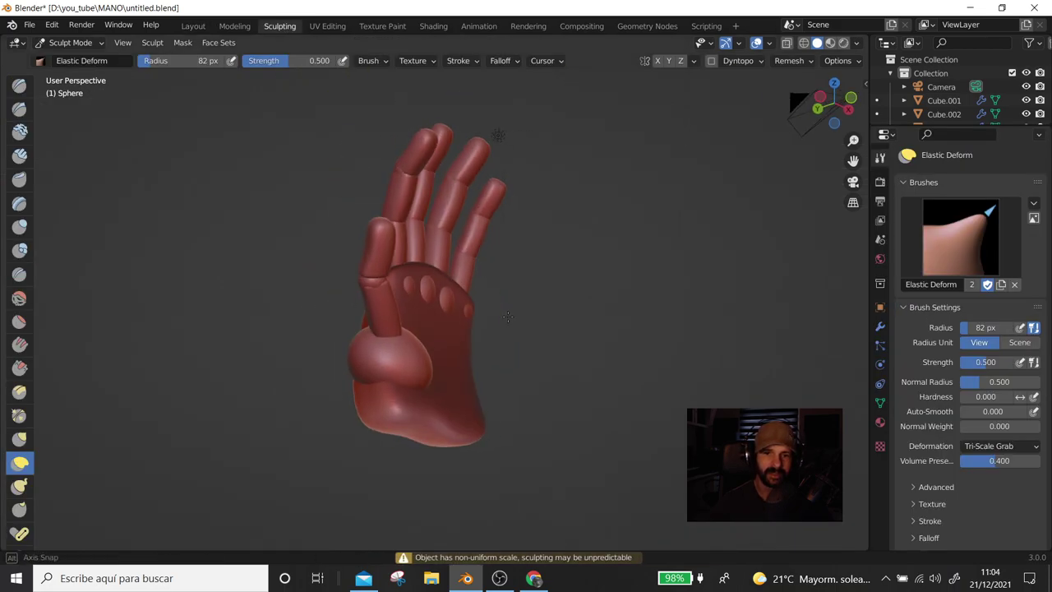
middle_drag(429, 355, 417, 370)
mouse_move(418, 370)
mouse_down()
mouse_move(411, 419)
mouse_move(411, 399)
mouse_up()
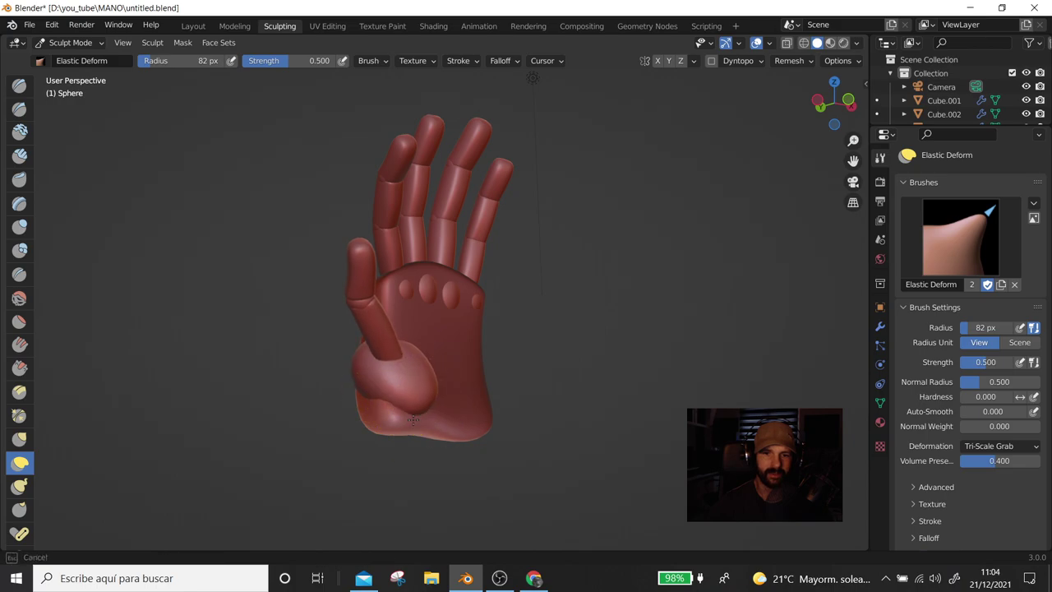
mouse_move(411, 399)
middle_down()
mouse_move(422, 381)
mouse_move(380, 365)
middle_up()
mouse_move(380, 366)
mouse_down()
mouse_move(394, 360)
mouse_move(371, 353)
mouse_move(386, 359)
mouse_up()
mouse_move(387, 359)
middle_down()
mouse_move(375, 352)
mouse_move(476, 349)
mouse_move(510, 337)
mouse_move(462, 387)
mouse_move(361, 352)
middle_up()
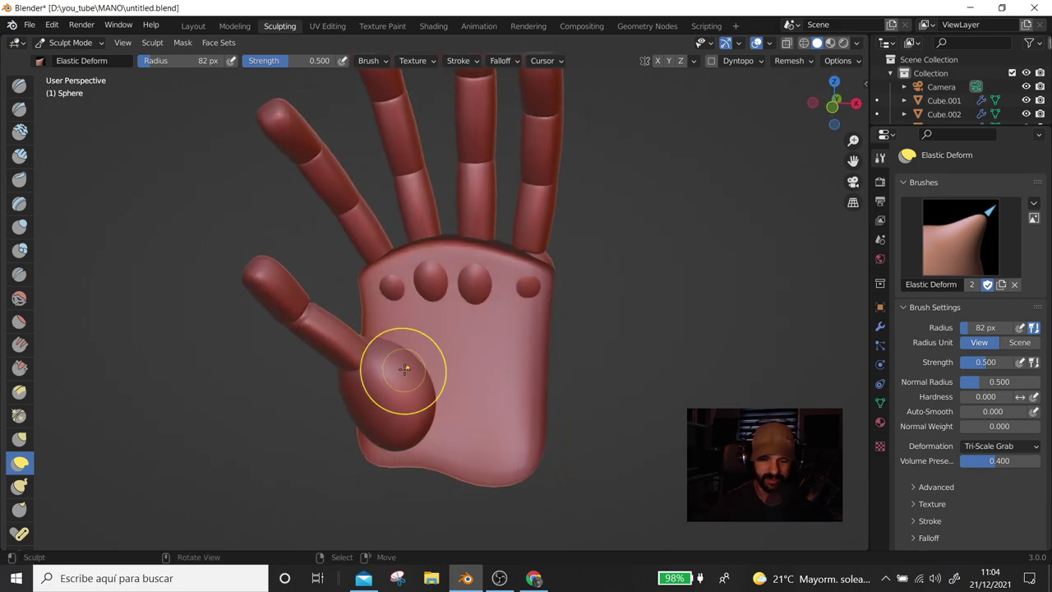
Set the brush radius to 34 px and pull the thumb base toward the lower right
key(f)
click(378, 344)
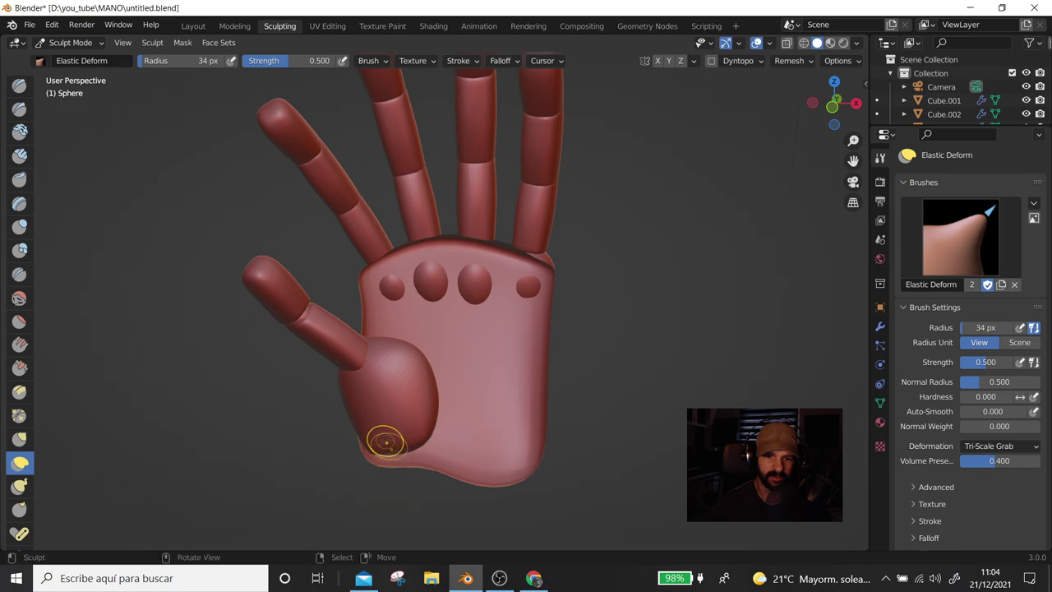
drag(407, 433, 441, 466)
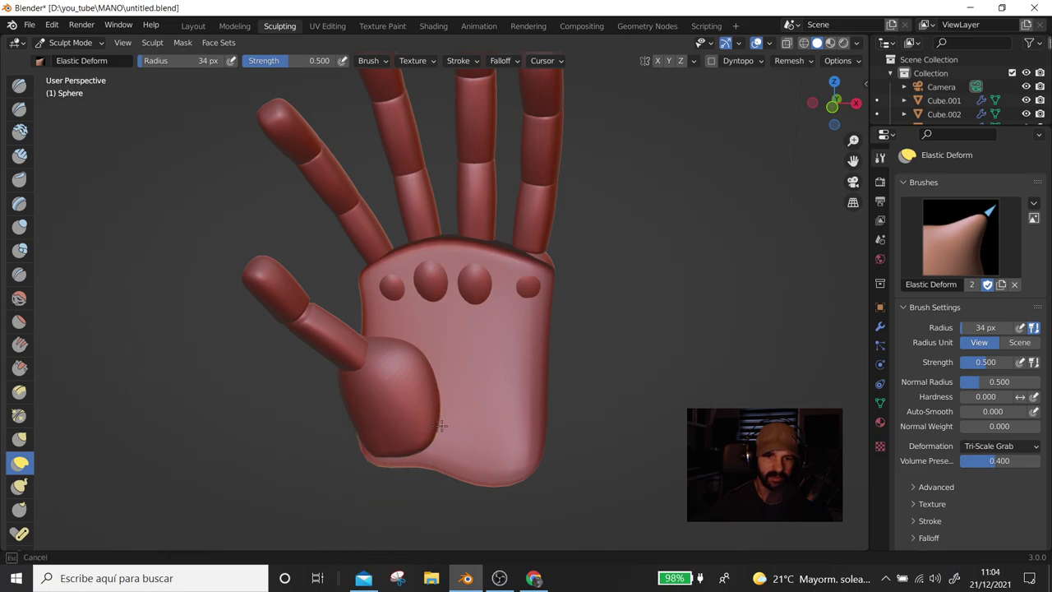
middle_drag(413, 479, 375, 447)
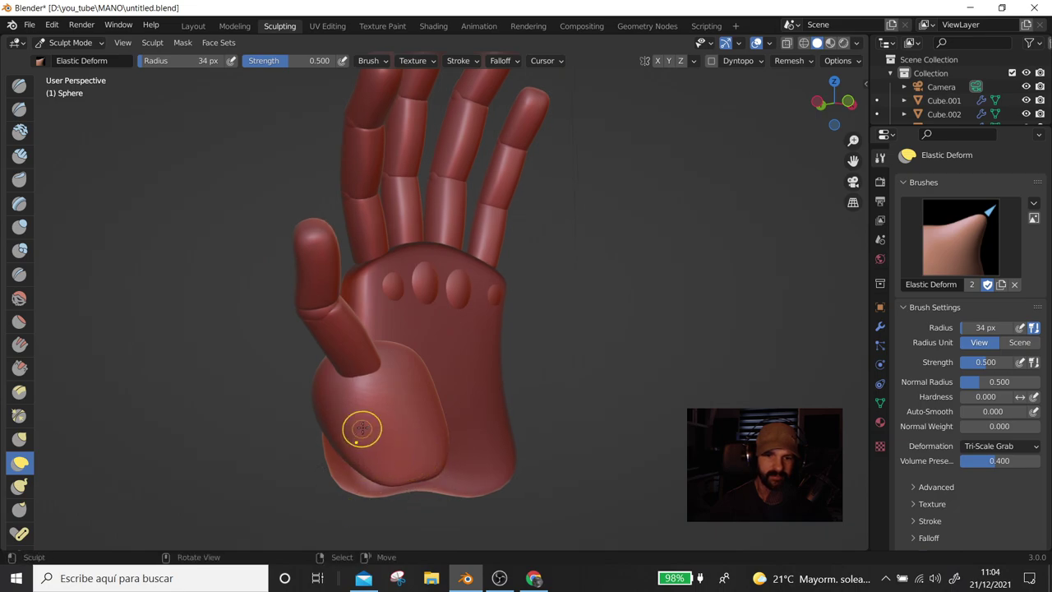
middle_drag(362, 428, 371, 401)
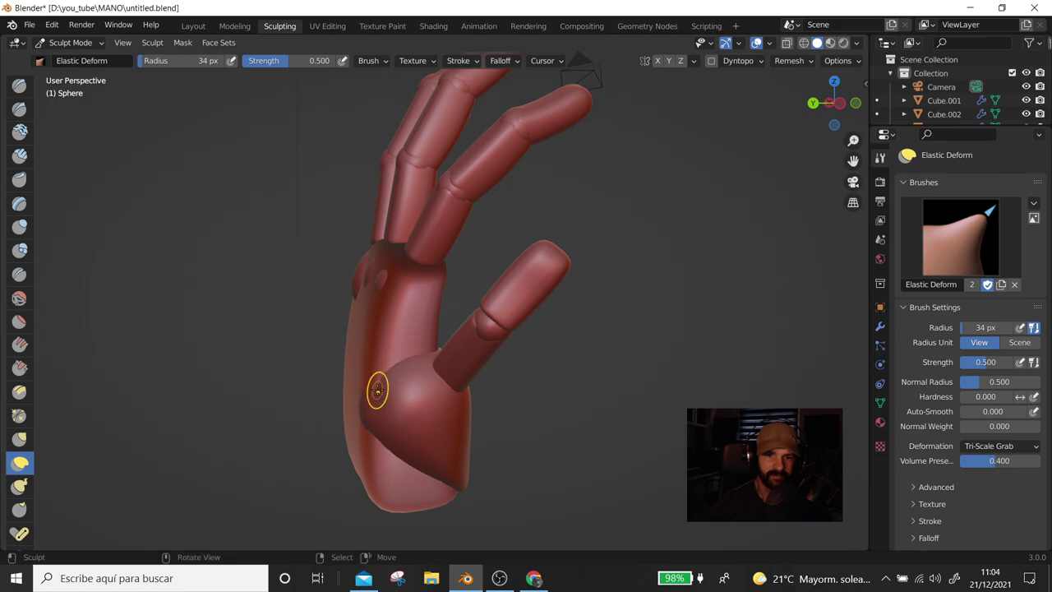
mouse_move(413, 369)
middle_down()
mouse_move(460, 423)
mouse_move(419, 381)
middle_up()
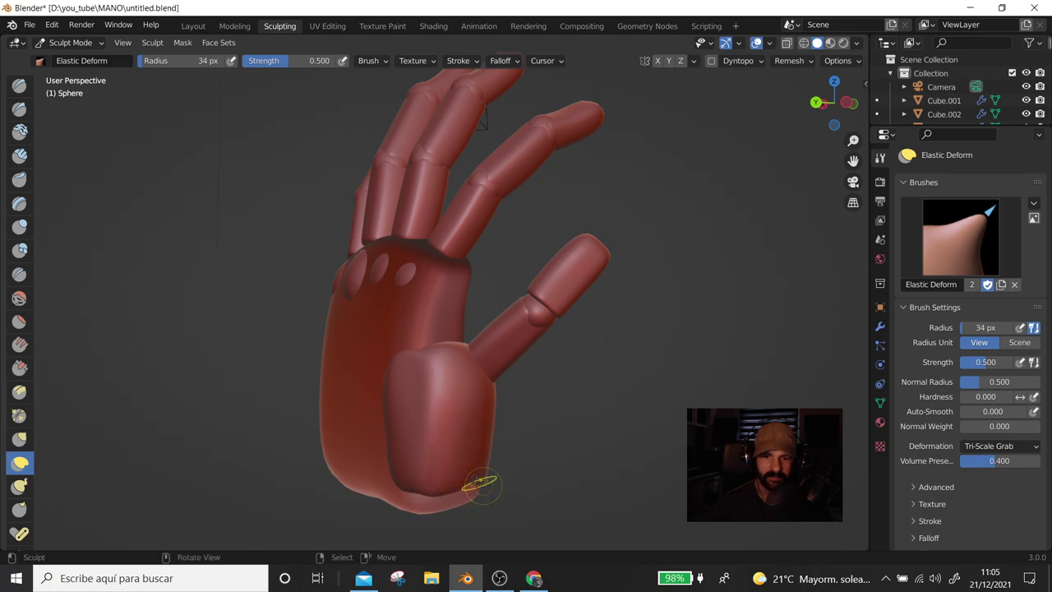
middle_drag(481, 484, 442, 481)
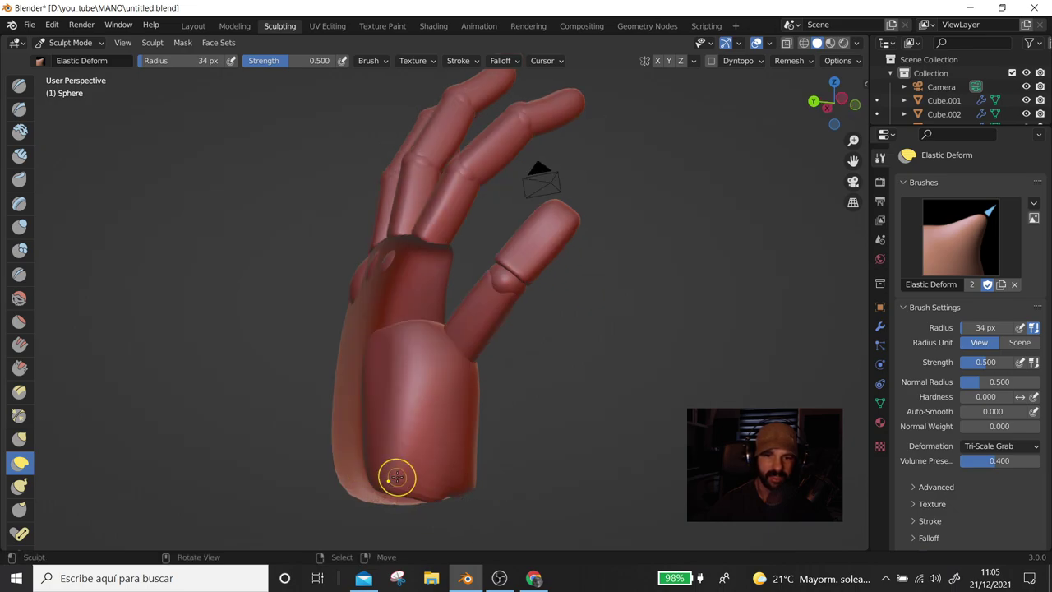
middle_drag(412, 483, 400, 475)
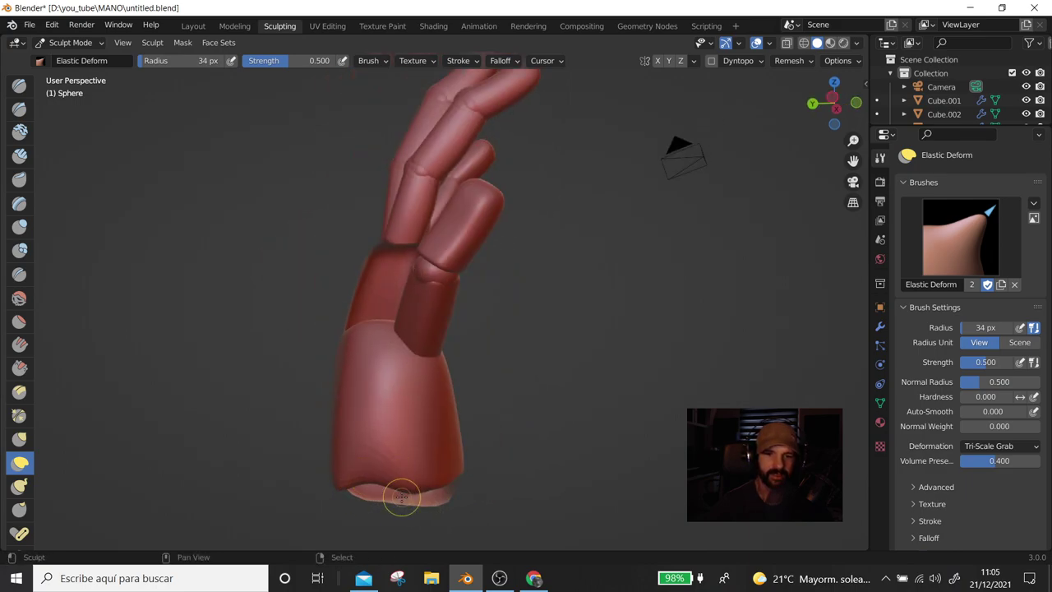
Tuck in the flap under the palm bottom and pull the thumb pad down and outward
drag(344, 485, 434, 496)
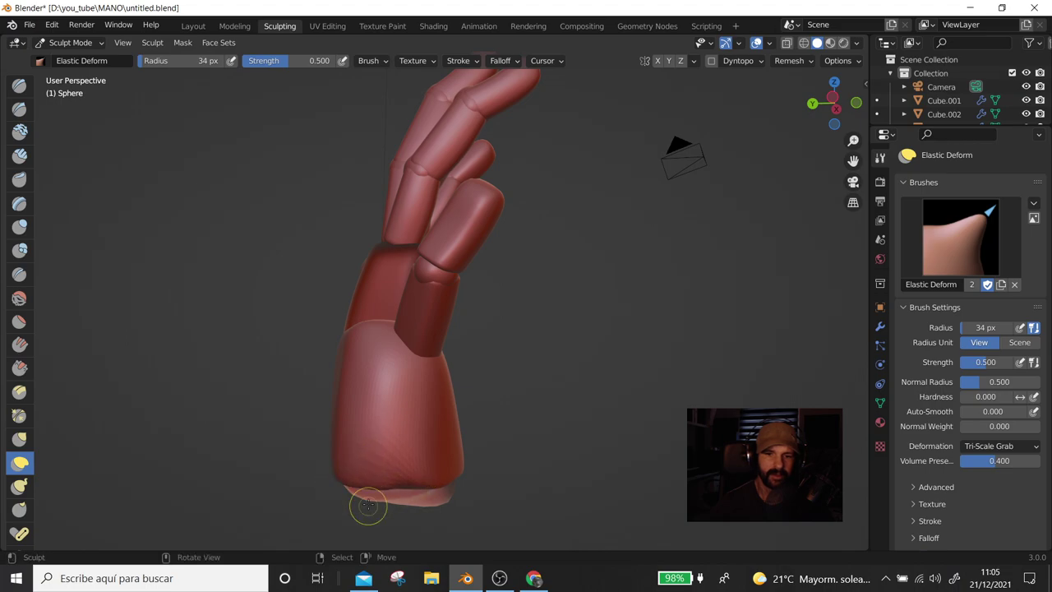
middle_drag(387, 469, 324, 538)
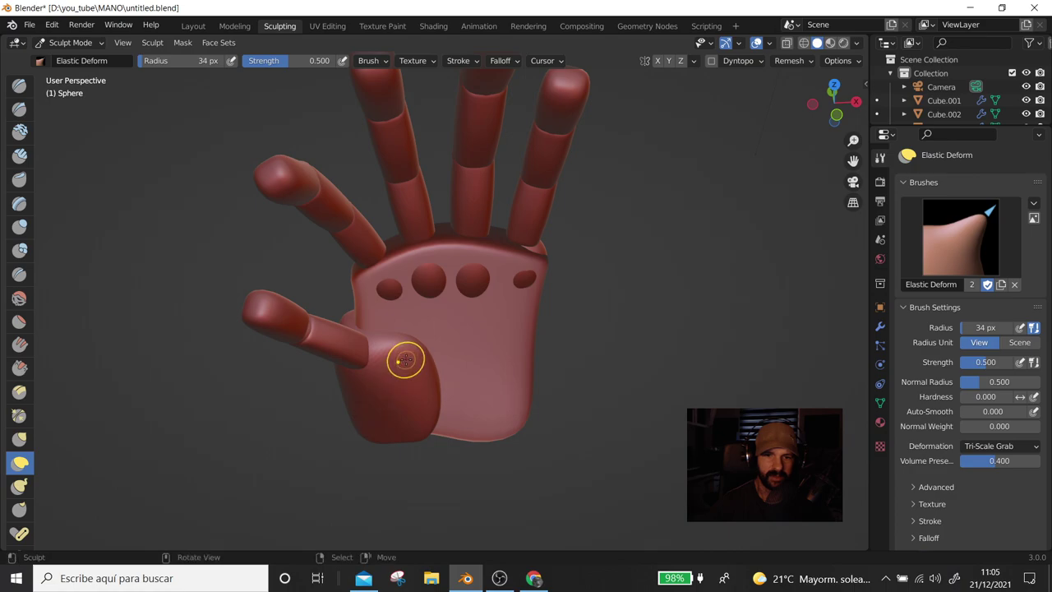
drag(407, 350, 430, 406)
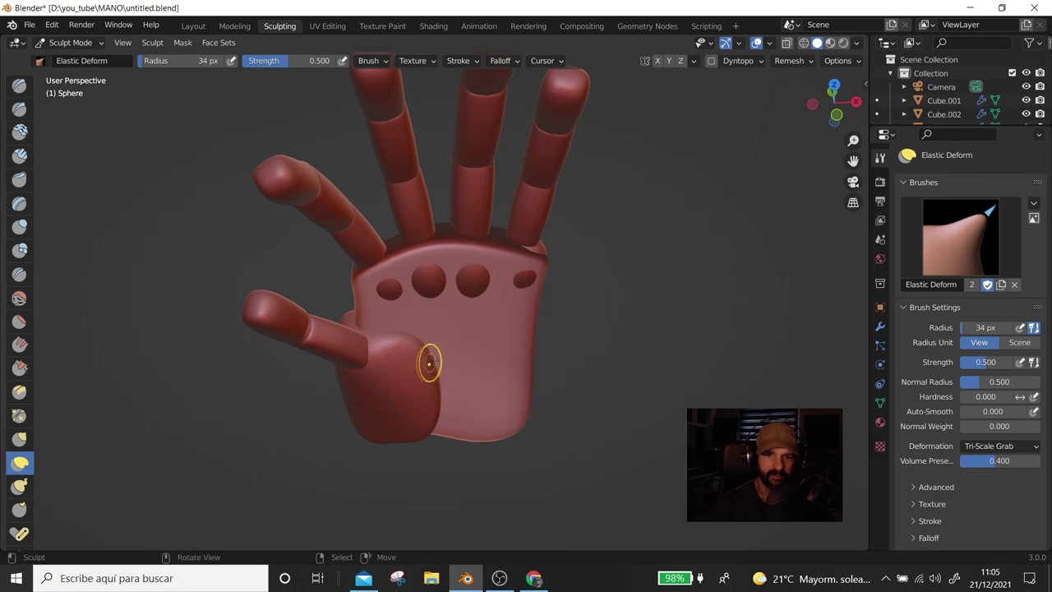
middle_drag(430, 406, 744, 376)
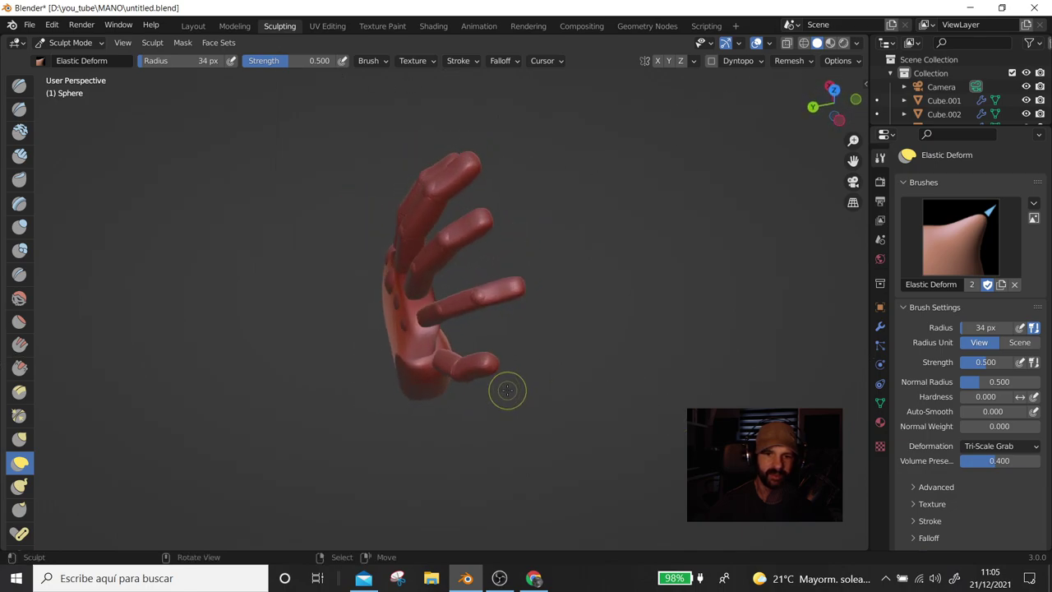
scroll(507, 390, up, 3)
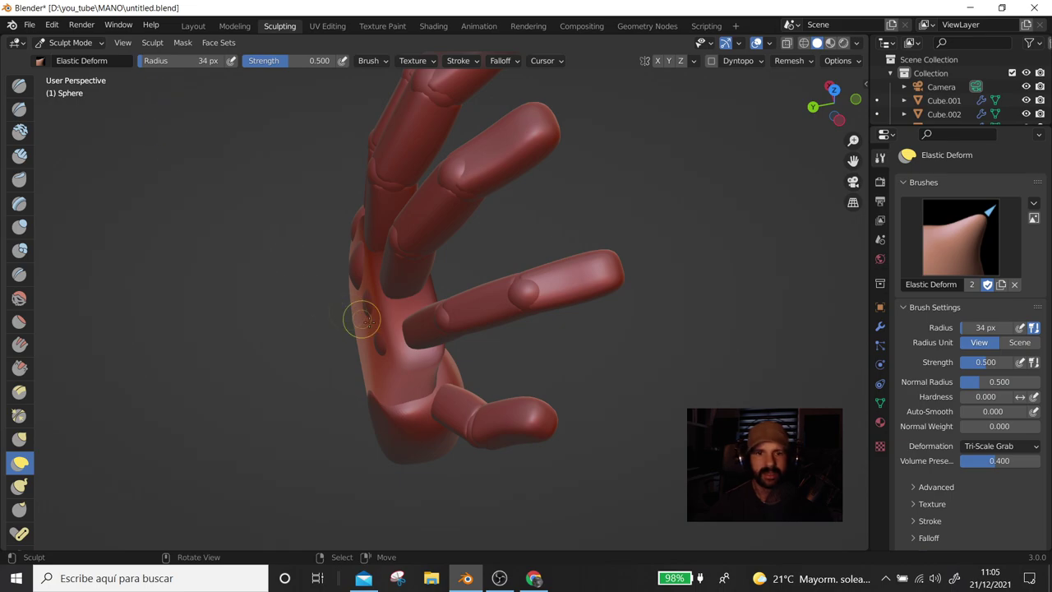
key(Tab)
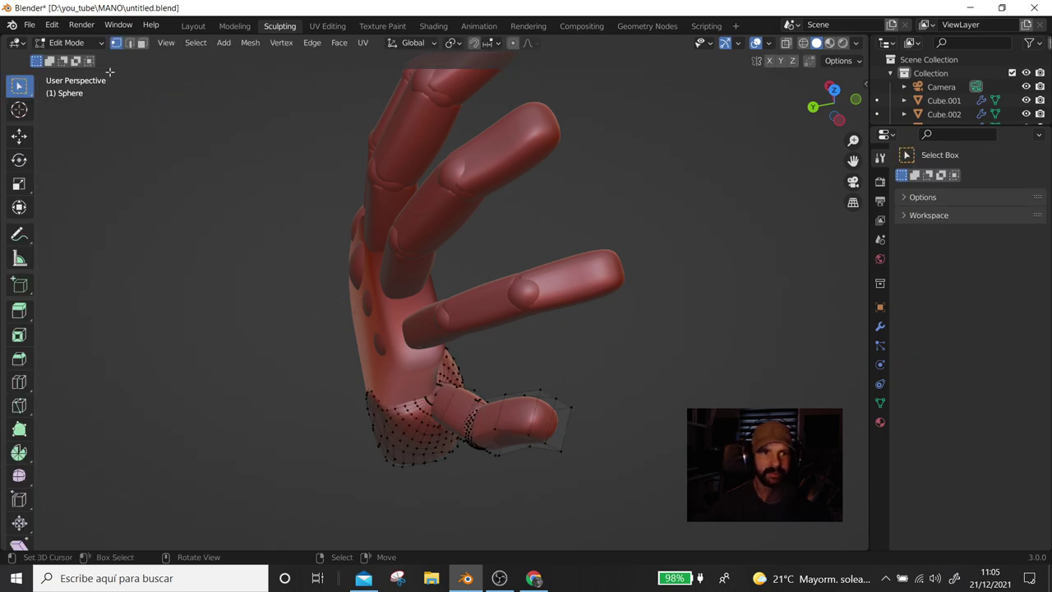
Return the thumb to Object Mode and go back to the Layout workspace
click(63, 43)
click(78, 55)
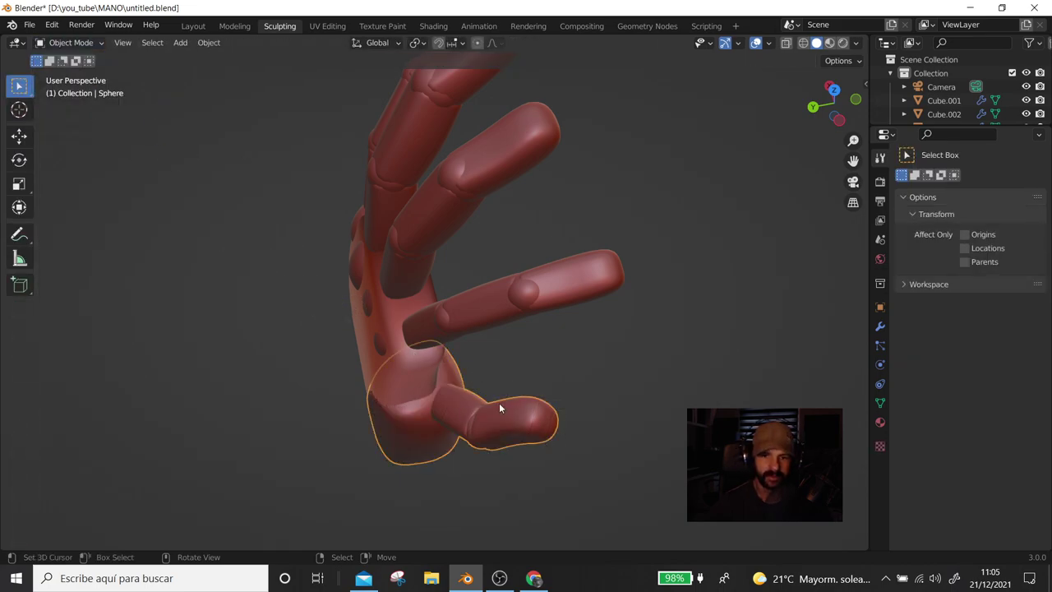
click(193, 25)
scroll(359, 340, down, 3)
middle_drag(359, 340, 470, 459)
middle_drag(481, 332, 450, 328)
Move the thumb about 0.11 m sideways and -0.18225 m along Y, then view it from the front
drag(449, 328, 417, 316)
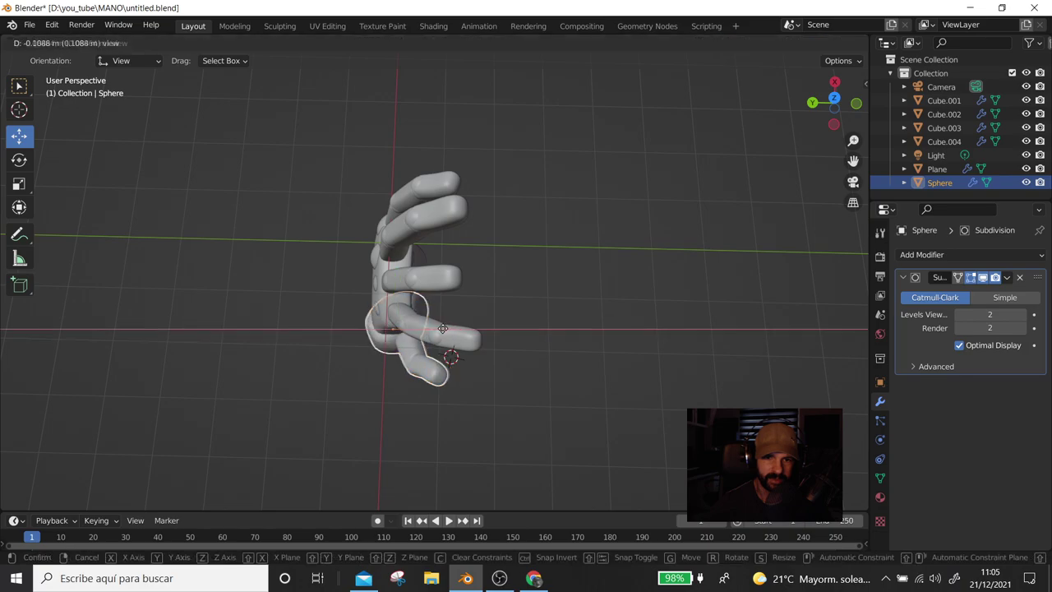
drag(391, 284, 393, 329)
mouse_move(393, 329)
middle_down()
mouse_move(292, 195)
mouse_move(286, 202)
mouse_move(473, 324)
mouse_move(575, 226)
mouse_move(600, 223)
mouse_move(530, 230)
mouse_move(348, 183)
mouse_move(291, 224)
mouse_move(320, 217)
middle_up()
scroll(322, 217, up, 3)
scroll(346, 247, up, 1)
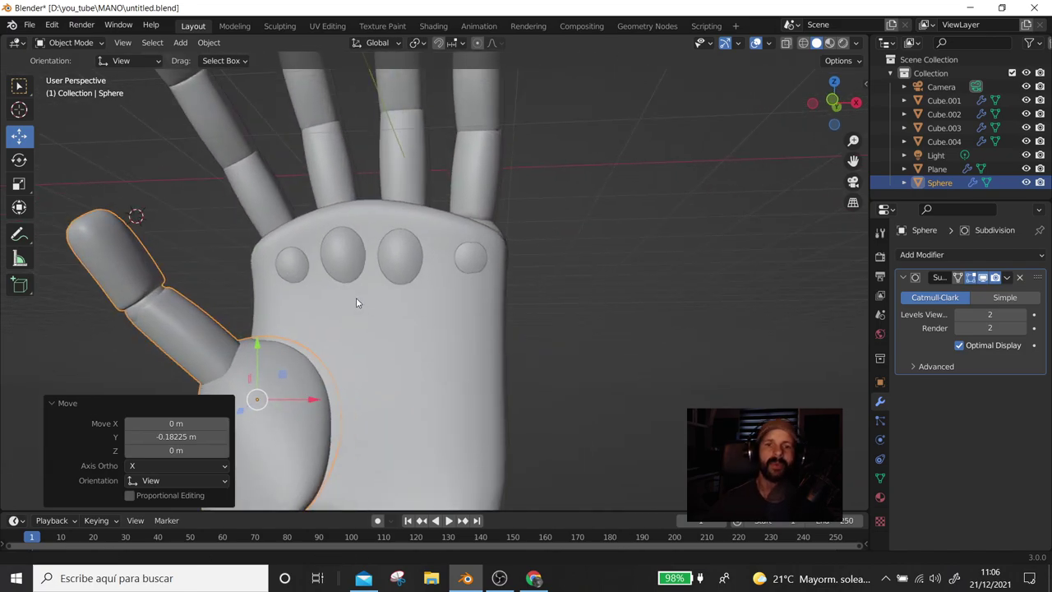
key(KP_1)
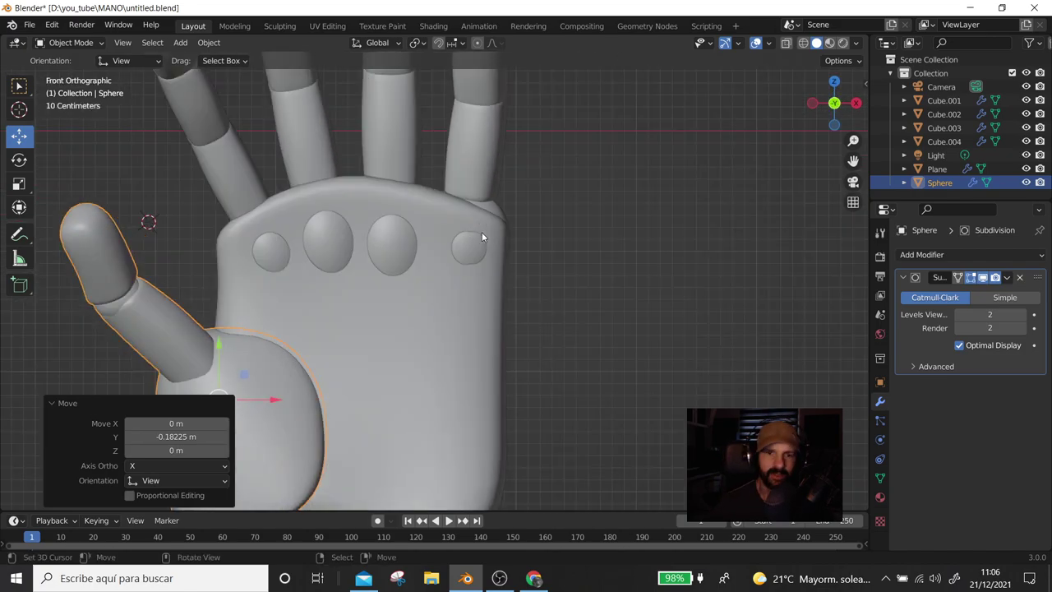
scroll(504, 226, down, 2)
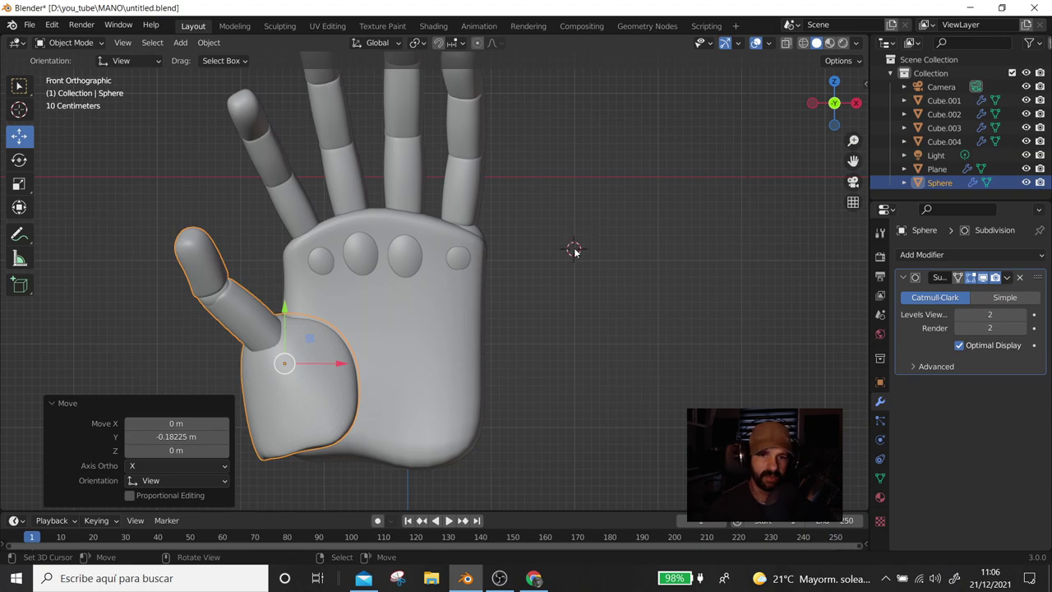
key(shift+a)
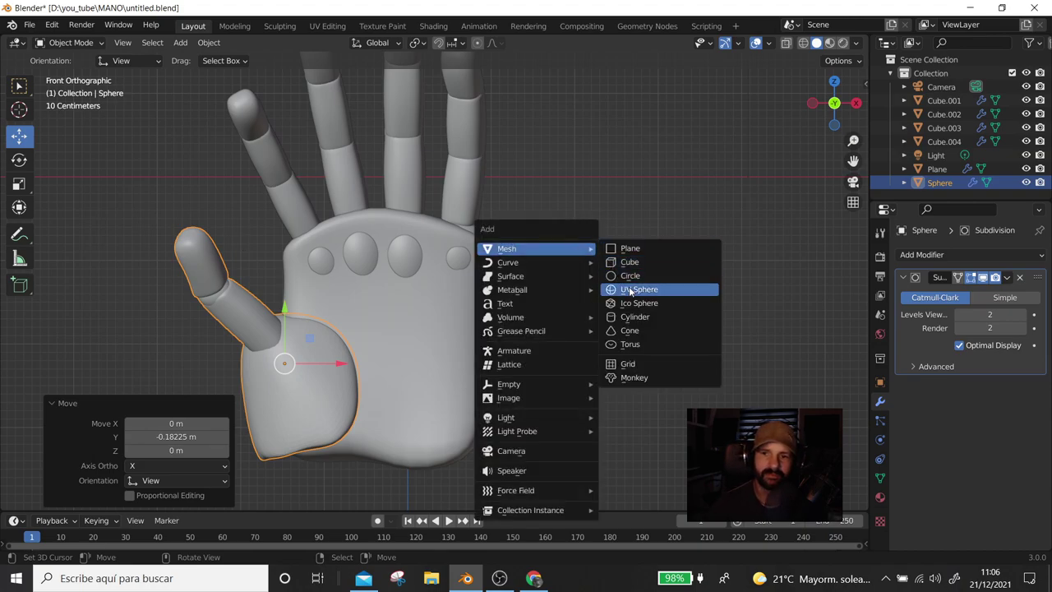
Add a UV sphere, shrink it, and stretch it along X into a flat ellipse
mouse_move(507, 248)
click(630, 291)
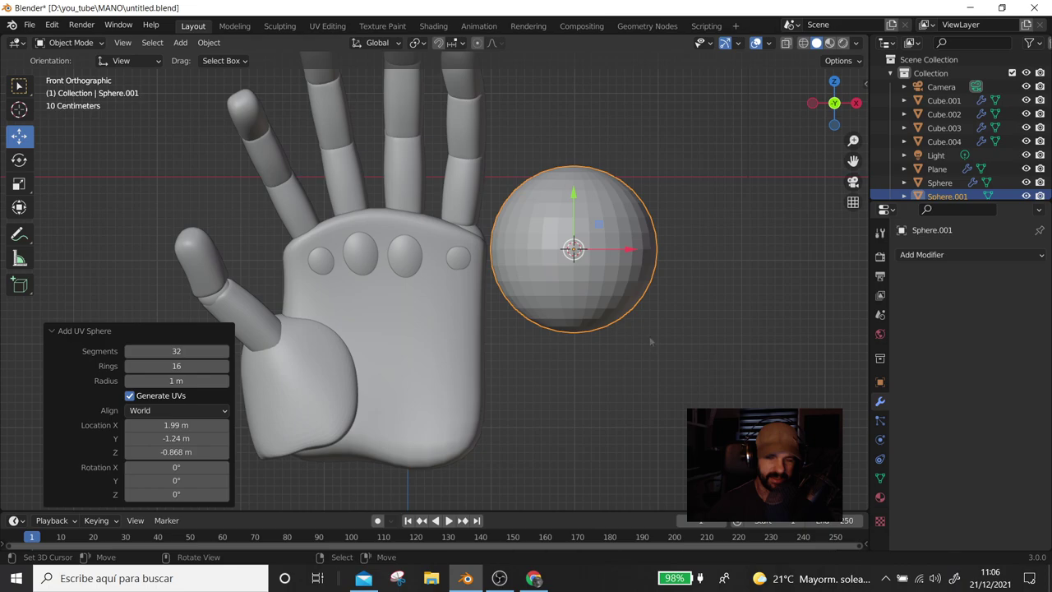
key(s)
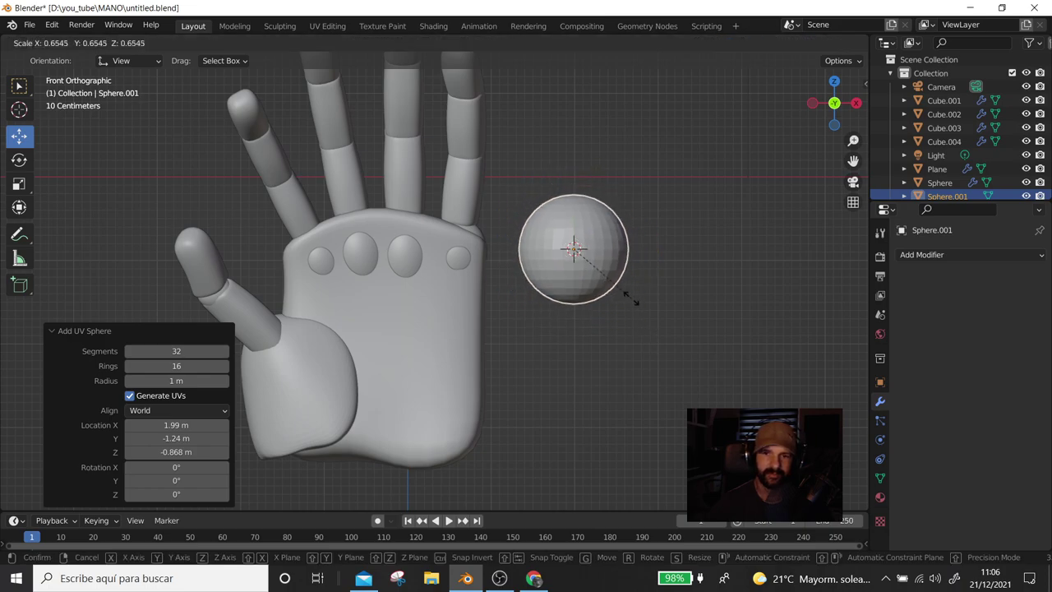
click(629, 299)
key(s)
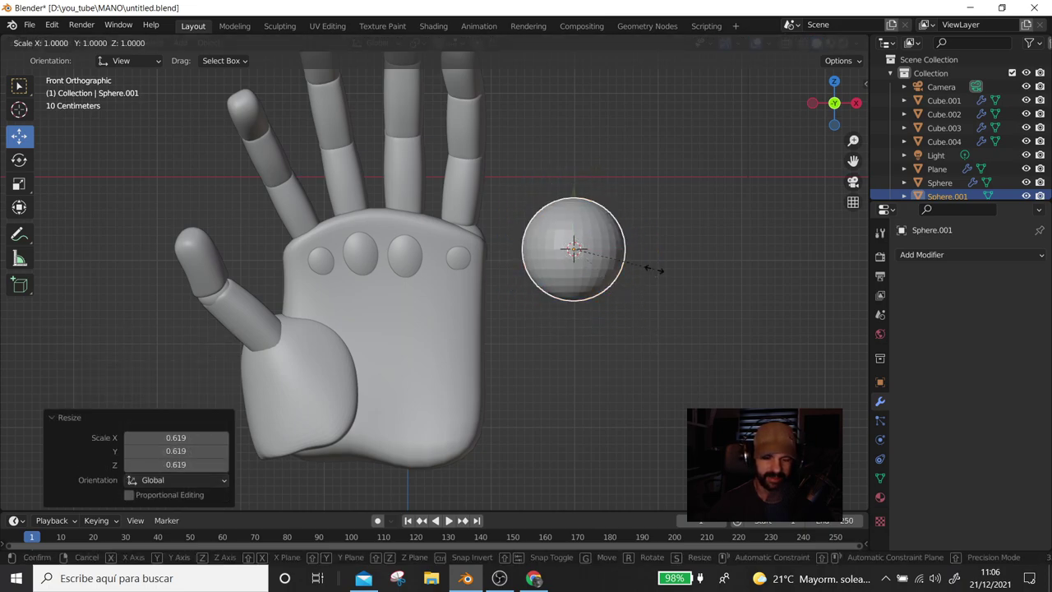
key(x)
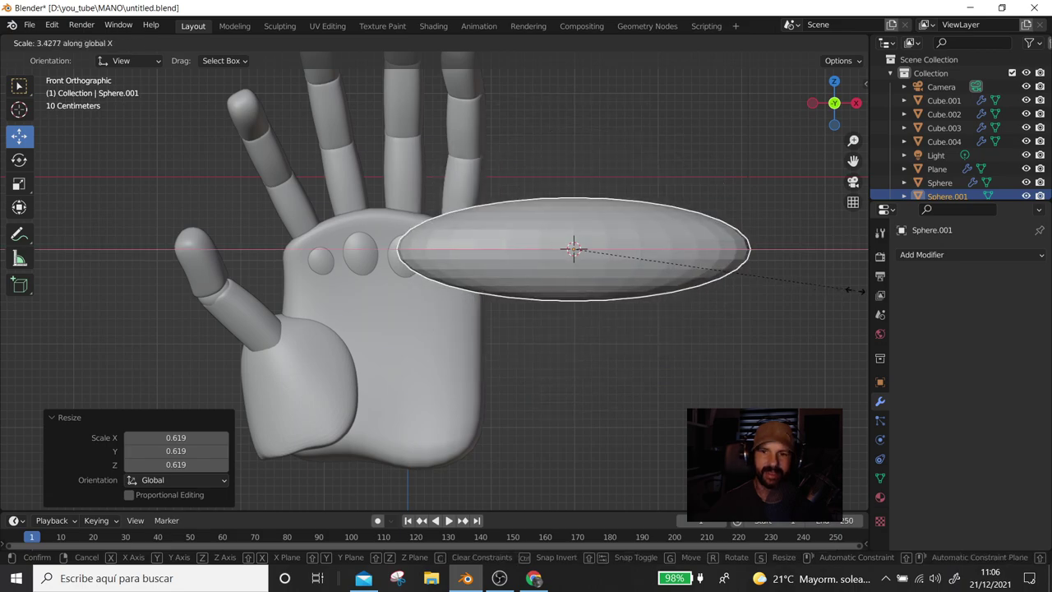
click(795, 285)
From the top view, move the ellipse over the hand and along Y onto the palm
middle_drag(541, 266, 545, 224)
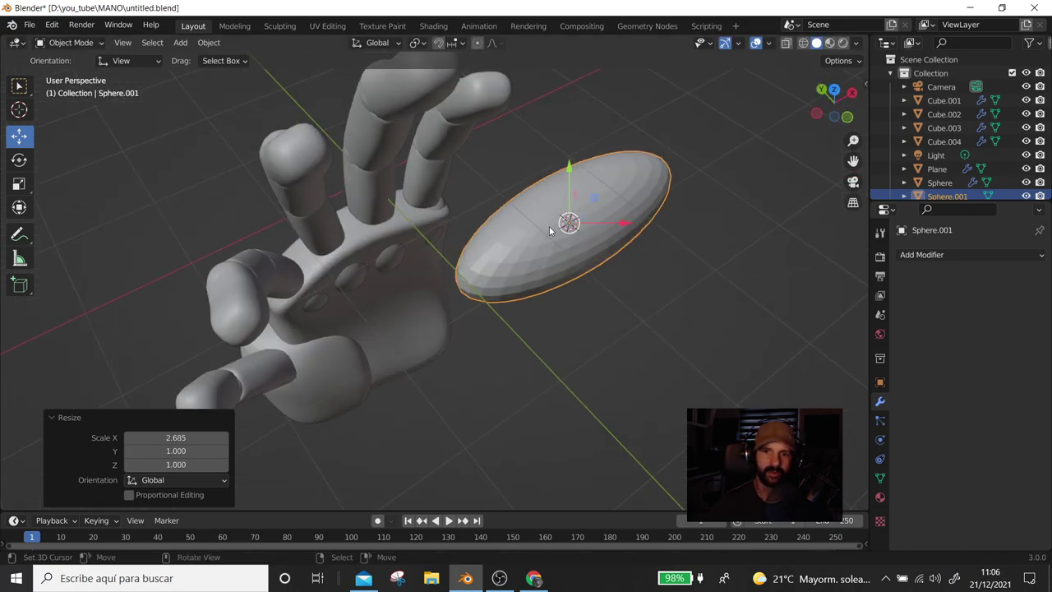
key(KP_7)
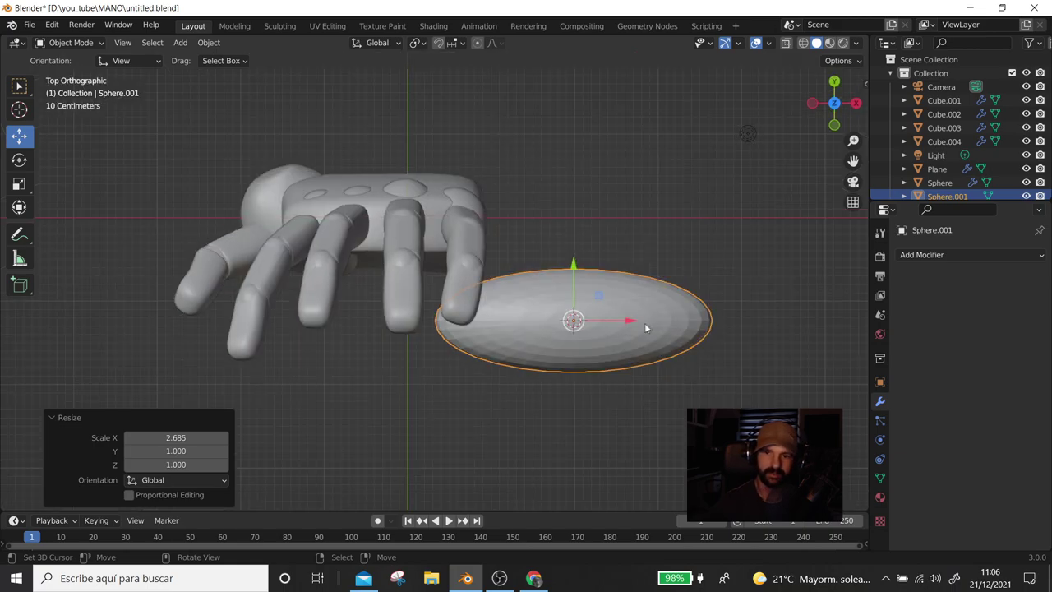
key(g)
click(430, 320)
key(g)
key(y)
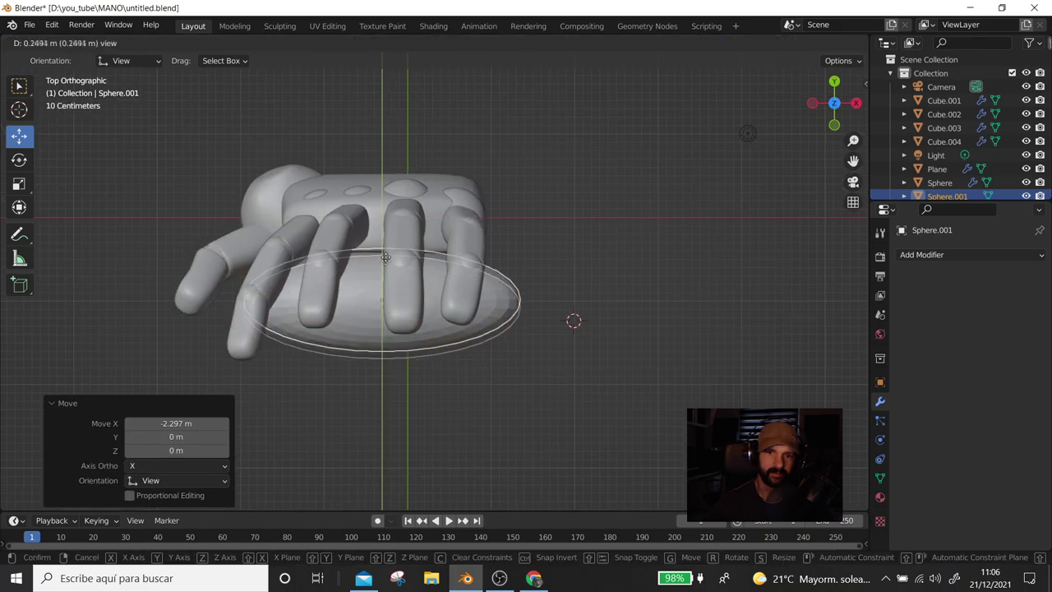
click(385, 232)
mouse_move(385, 233)
middle_down()
mouse_move(411, 301)
mouse_move(282, 168)
mouse_move(418, 202)
middle_up()
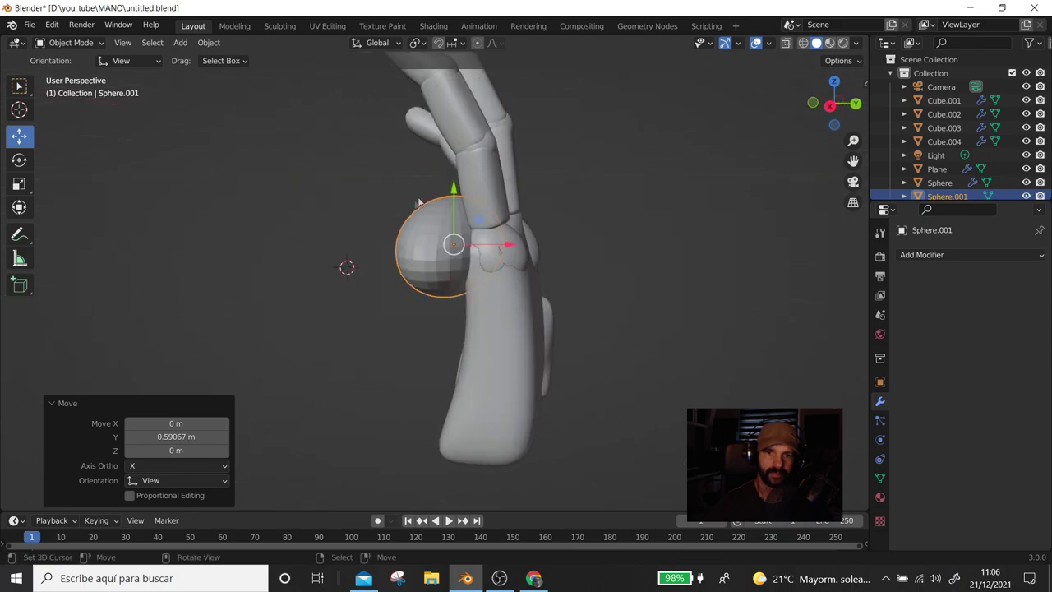
Thin the ellipse along Y and narrow it along X to the palm width
key(s)
key(x)
key(y)
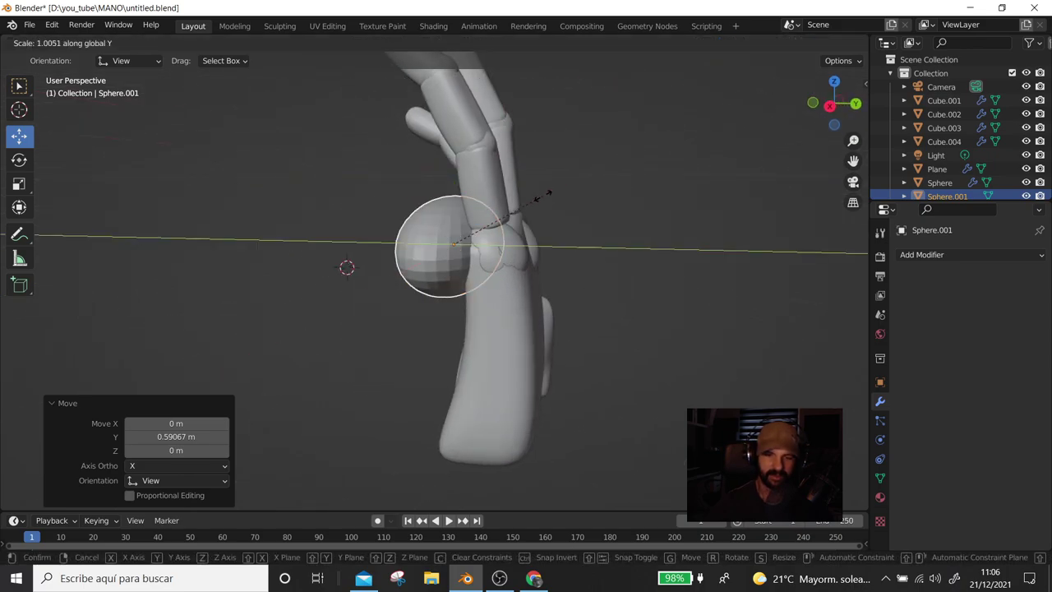
click(506, 212)
mouse_move(506, 212)
middle_down()
mouse_move(615, 226)
mouse_move(658, 198)
mouse_move(558, 246)
mouse_move(496, 258)
middle_up()
key(s)
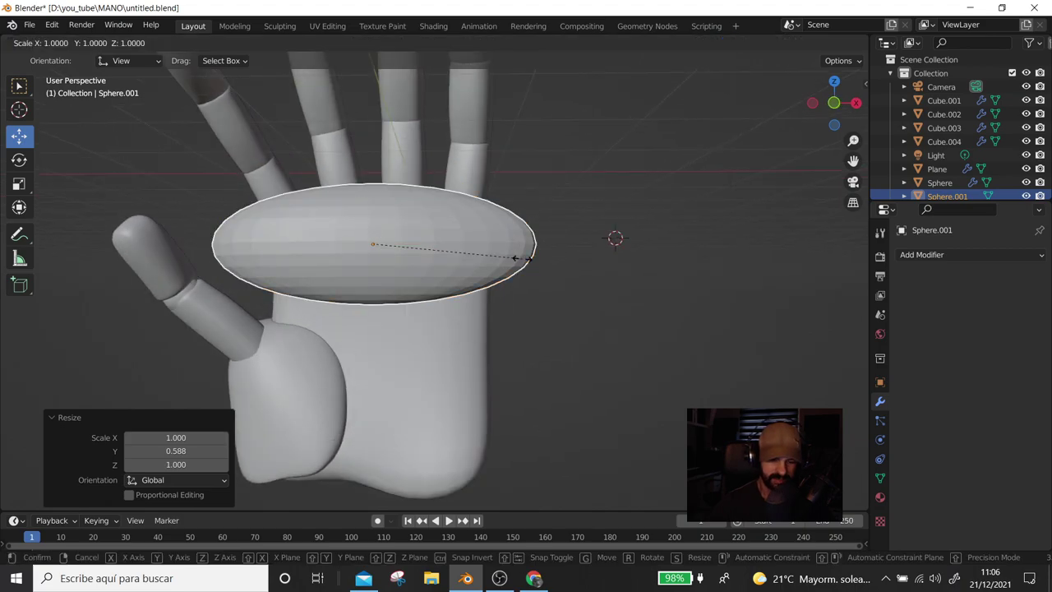
key(x)
click(476, 254)
mouse_move(476, 254)
middle_down()
mouse_move(344, 281)
mouse_move(390, 396)
mouse_move(300, 359)
middle_up()
Slide the ellipse along X and Y to center it on the upper palm, then deselect
drag(462, 340, 489, 338)
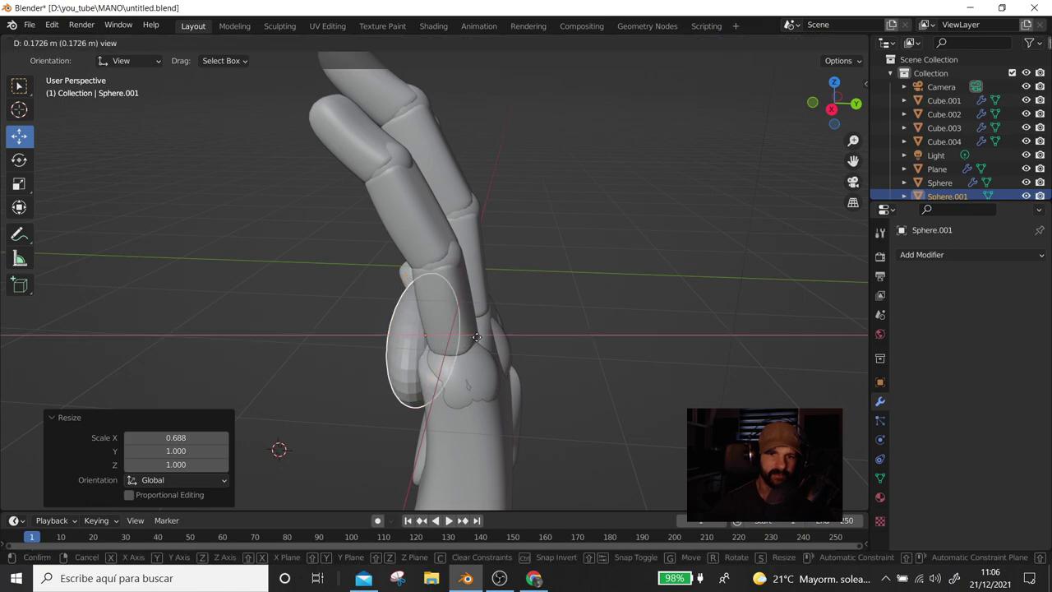
middle_drag(489, 338, 377, 296)
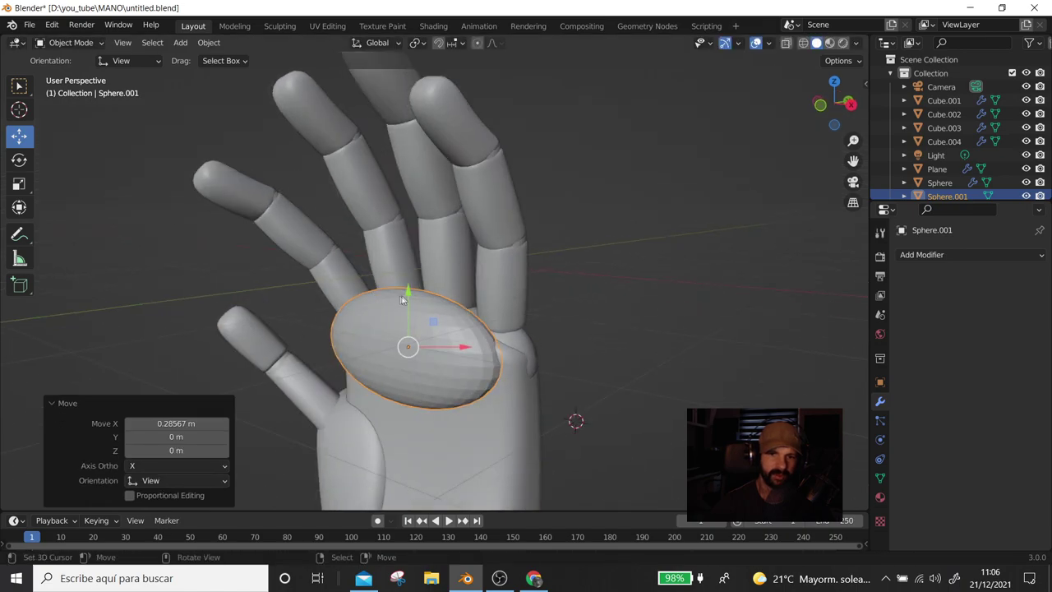
drag(402, 300, 419, 312)
mouse_move(419, 312)
middle_down()
mouse_move(411, 345)
mouse_move(474, 348)
middle_up()
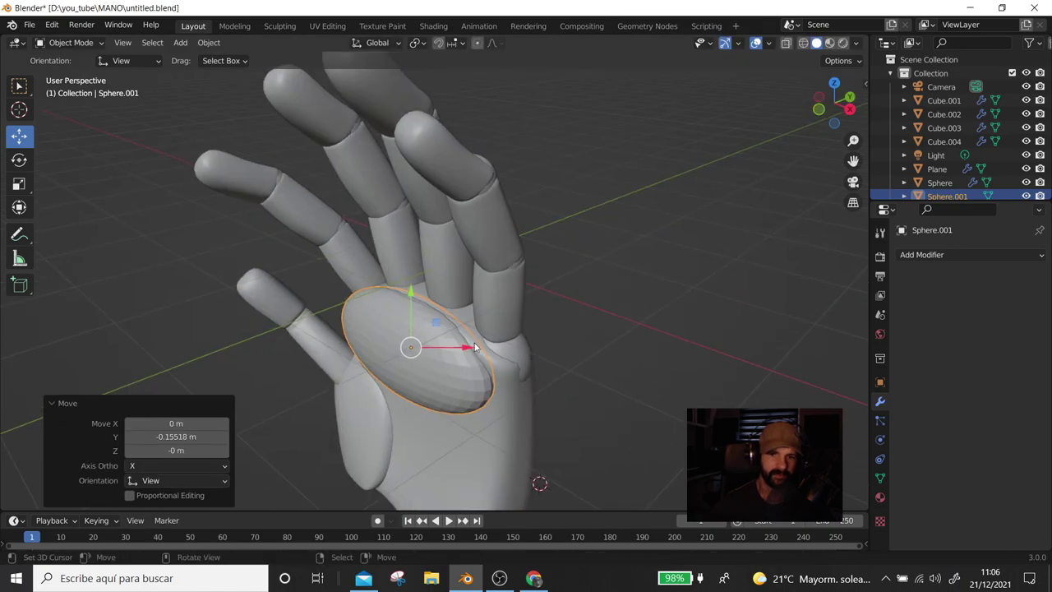
drag(474, 348, 493, 349)
mouse_move(493, 349)
middle_down()
mouse_move(579, 326)
mouse_move(551, 296)
mouse_move(502, 425)
mouse_move(334, 449)
mouse_move(491, 435)
mouse_move(521, 411)
middle_up()
scroll(549, 295, down, 3)
click(502, 425)
scroll(521, 411, up, 2)
scroll(521, 414, up, 3)
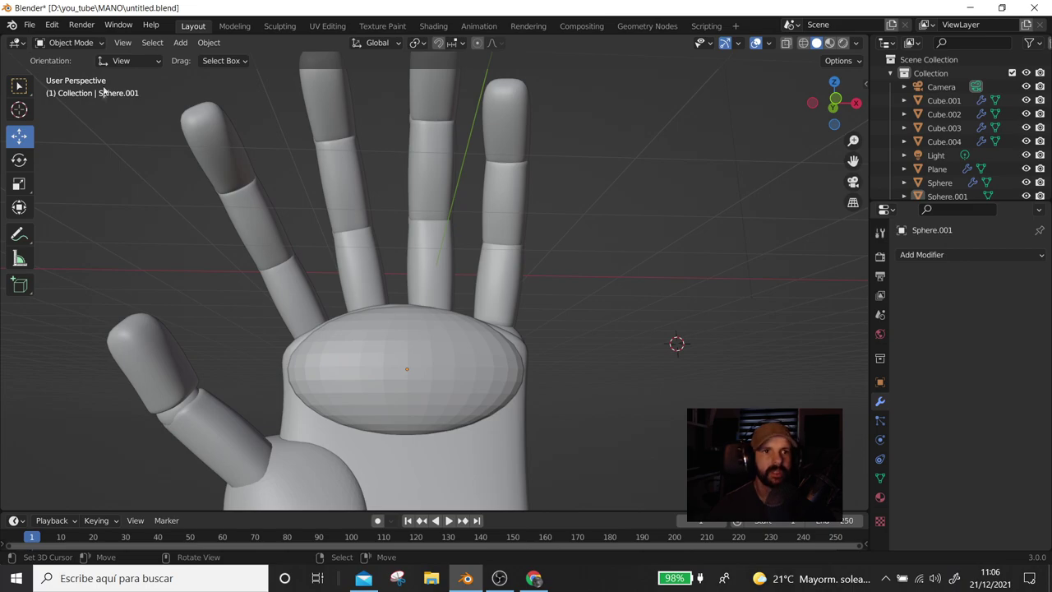
key(Tab)
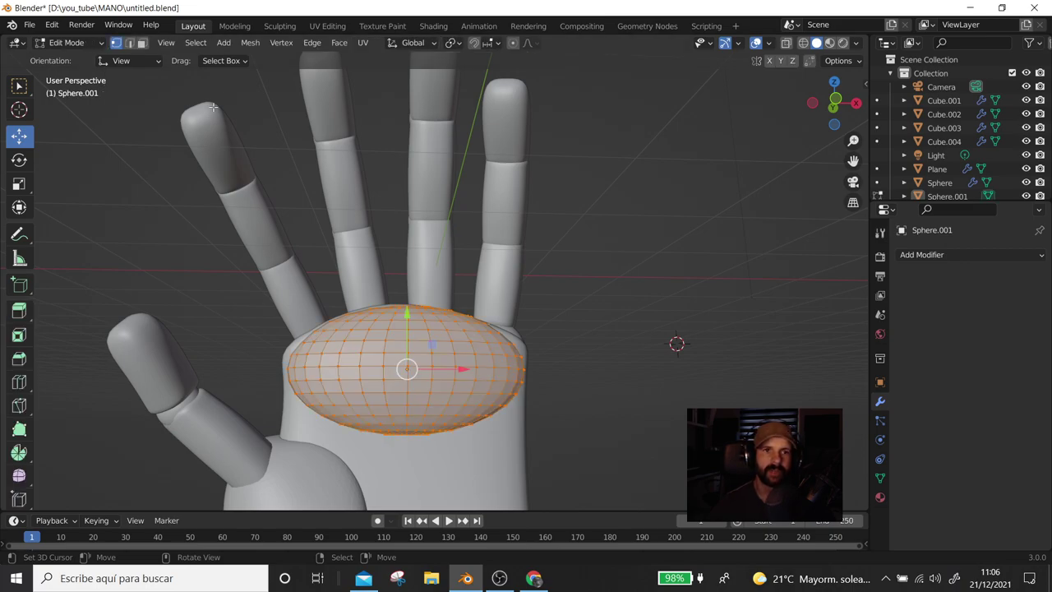
key(Tab)
drag(331, 337, 333, 334)
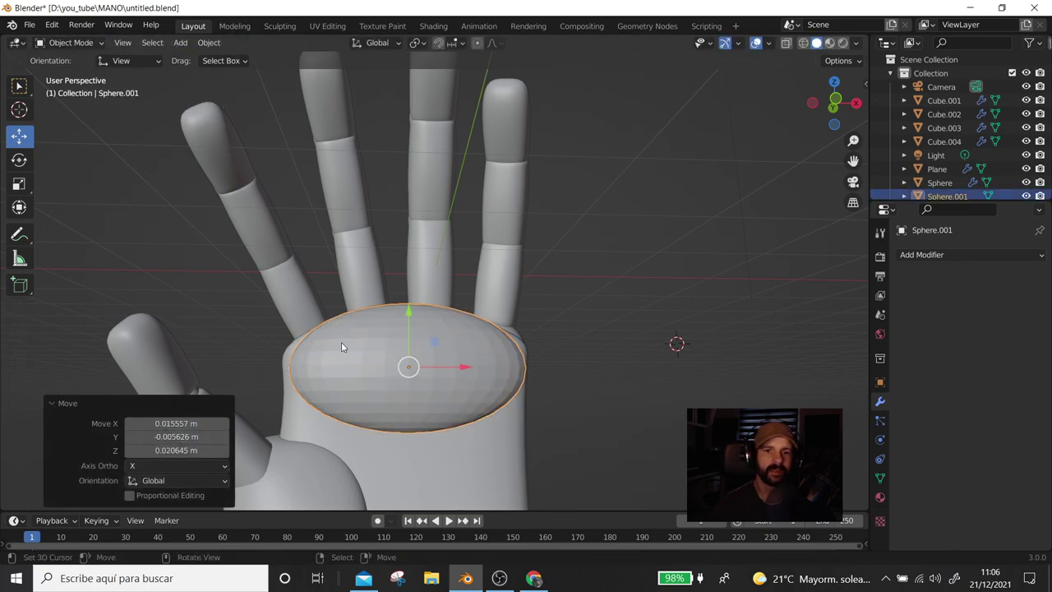
click(280, 25)
middle_drag(296, 303, 102, 220)
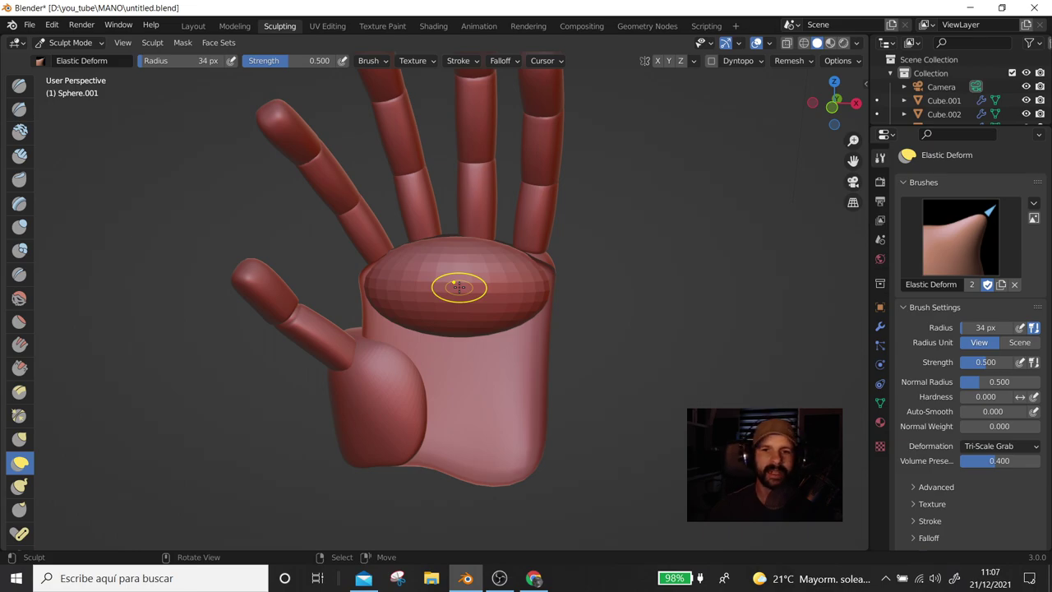
click(194, 25)
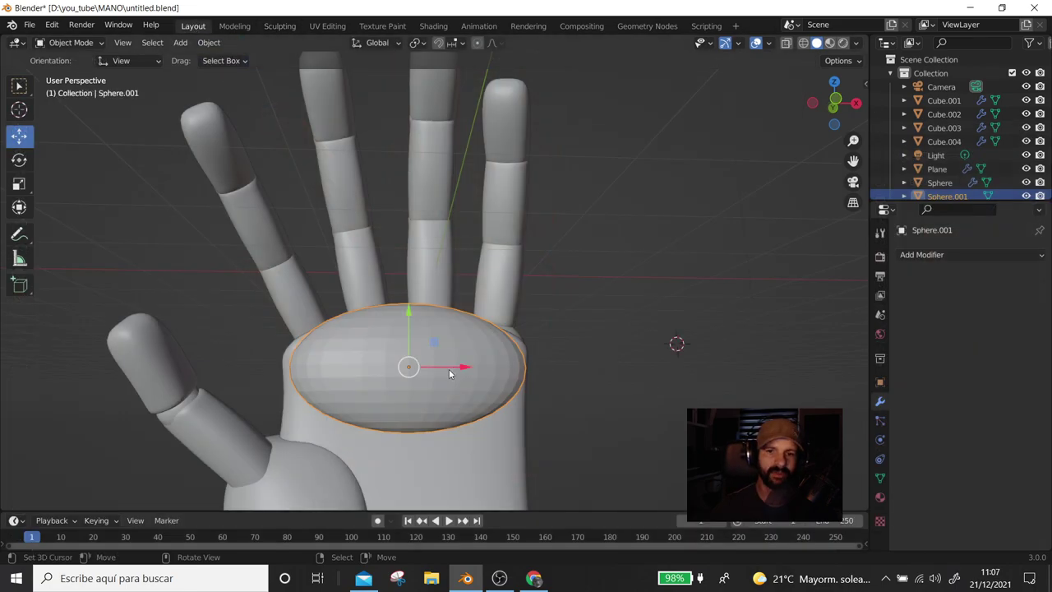
key(ctrl+a)
click(426, 409)
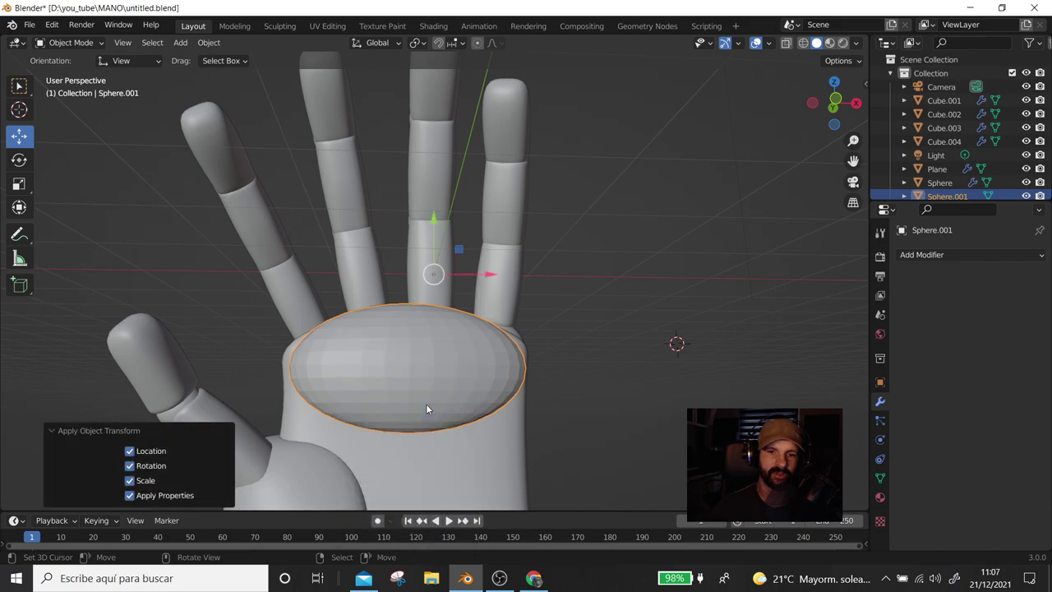
In the Sculpting workspace, close the gap between the ellipse and the palm surface with Elastic Deform
click(280, 25)
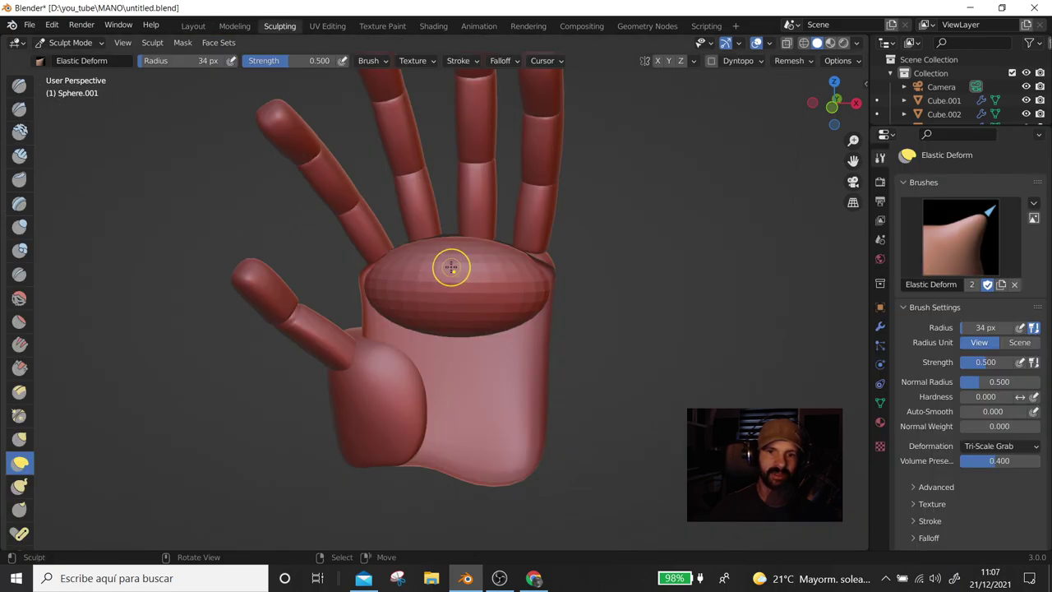
middle_drag(449, 264, 412, 267)
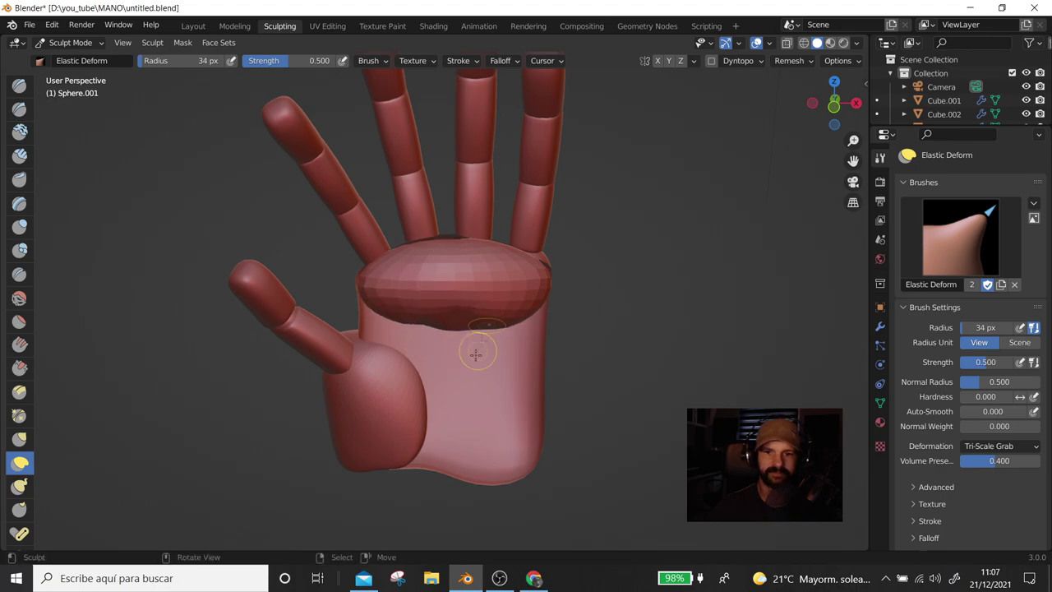
mouse_move(374, 295)
mouse_down()
mouse_move(462, 329)
mouse_move(448, 287)
mouse_move(420, 318)
mouse_up()
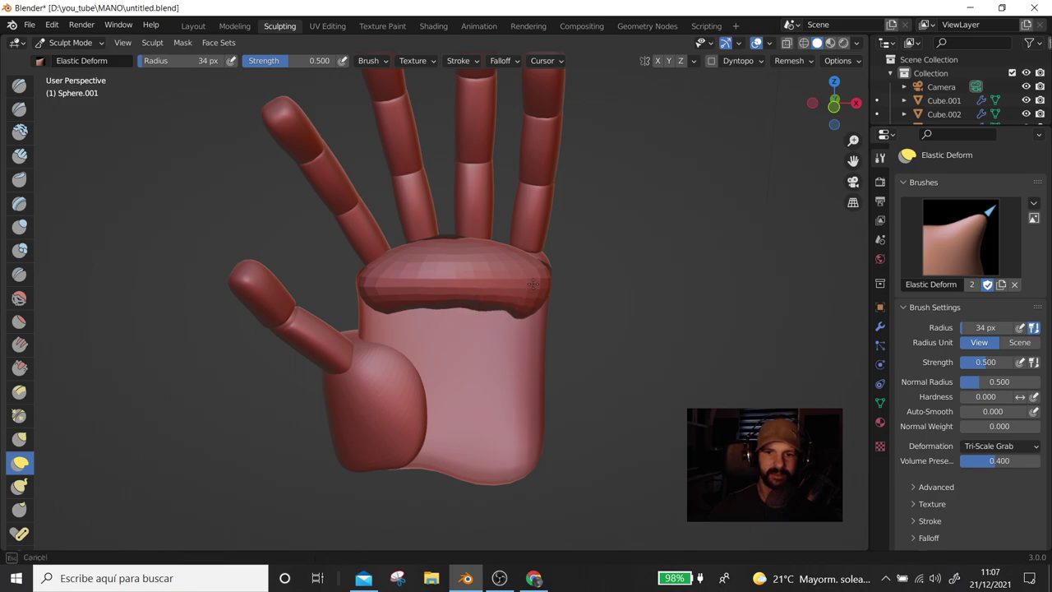
middle_drag(405, 298, 458, 300)
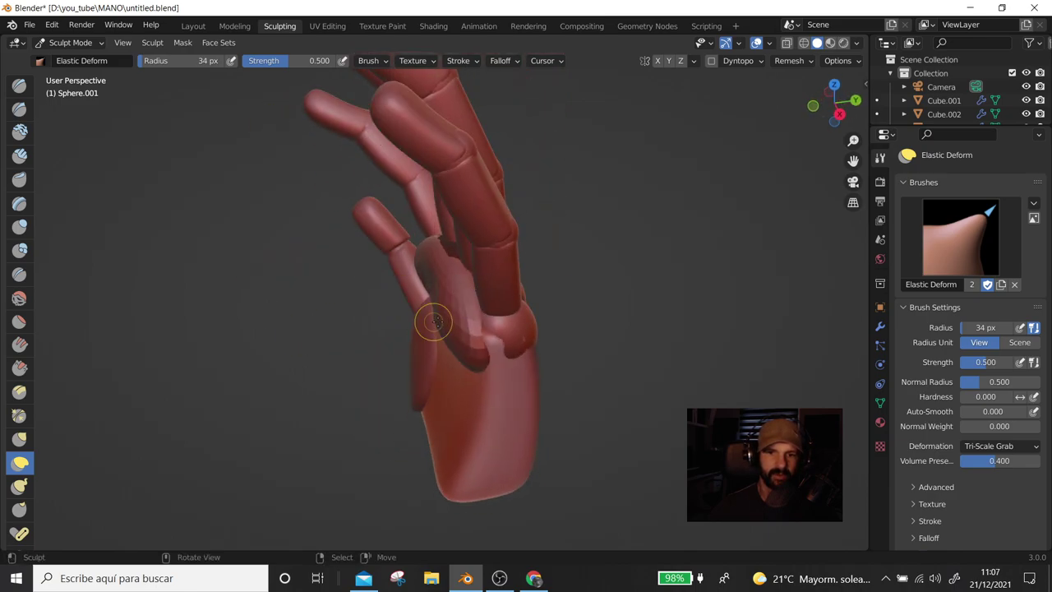
drag(451, 346, 454, 302)
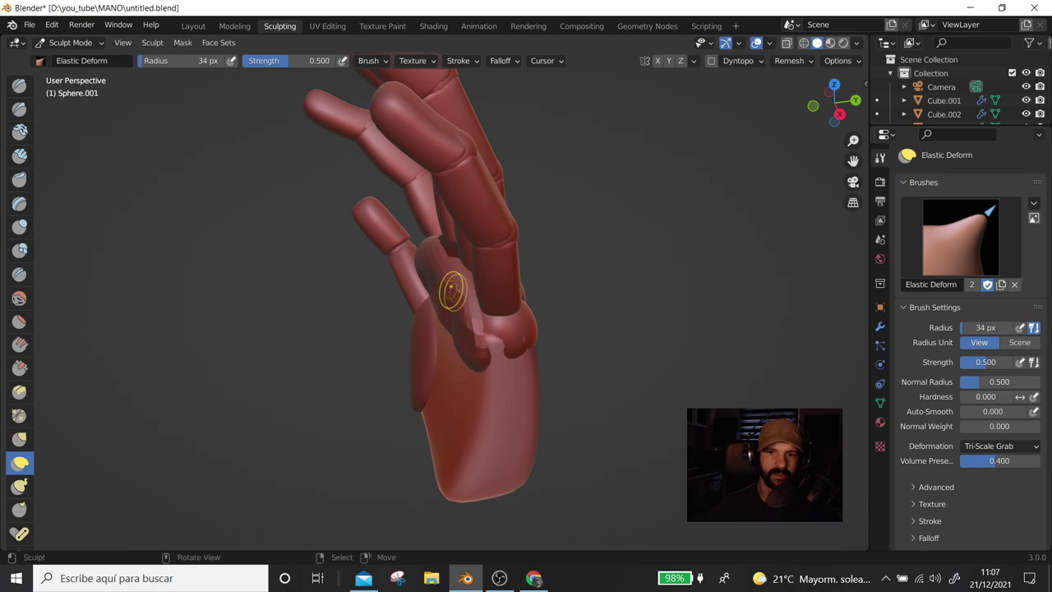
middle_drag(442, 274, 376, 289)
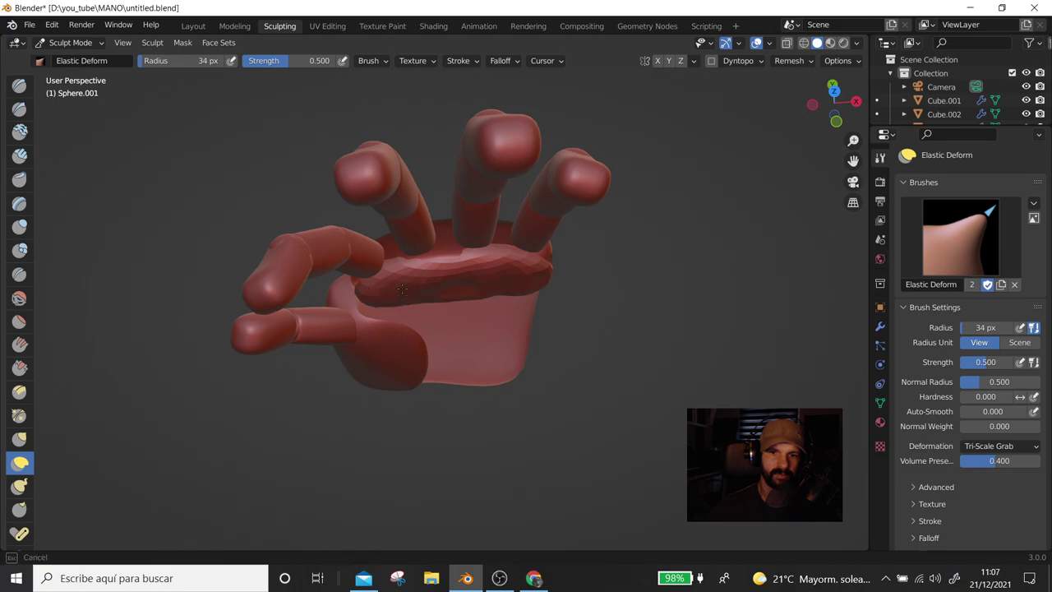
middle_drag(402, 288, 433, 161)
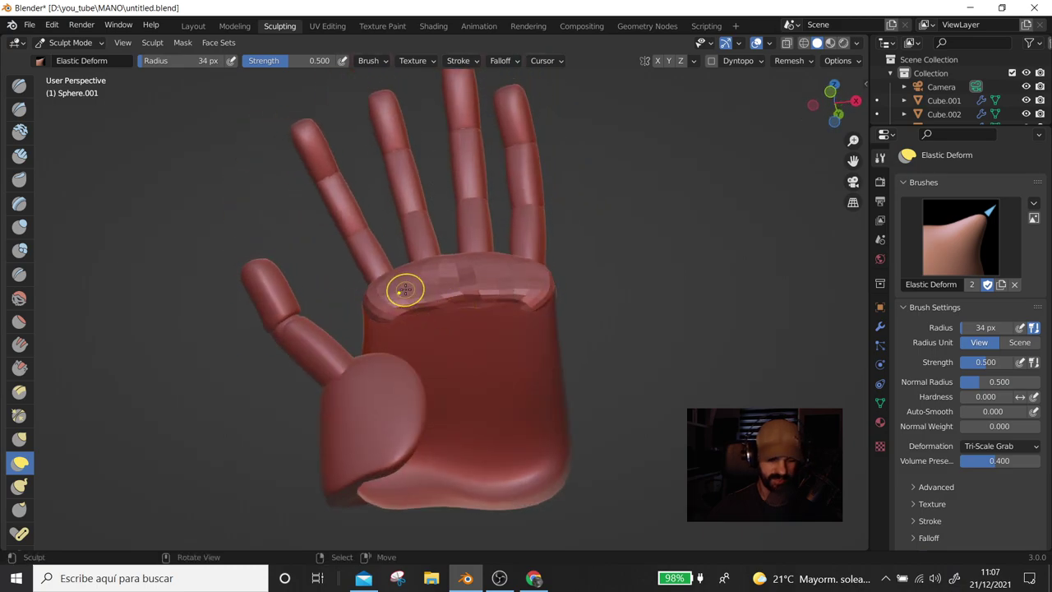
Blend the ellipse into the palm top, reshaping the pad's left end and right top edge
drag(405, 289, 397, 291)
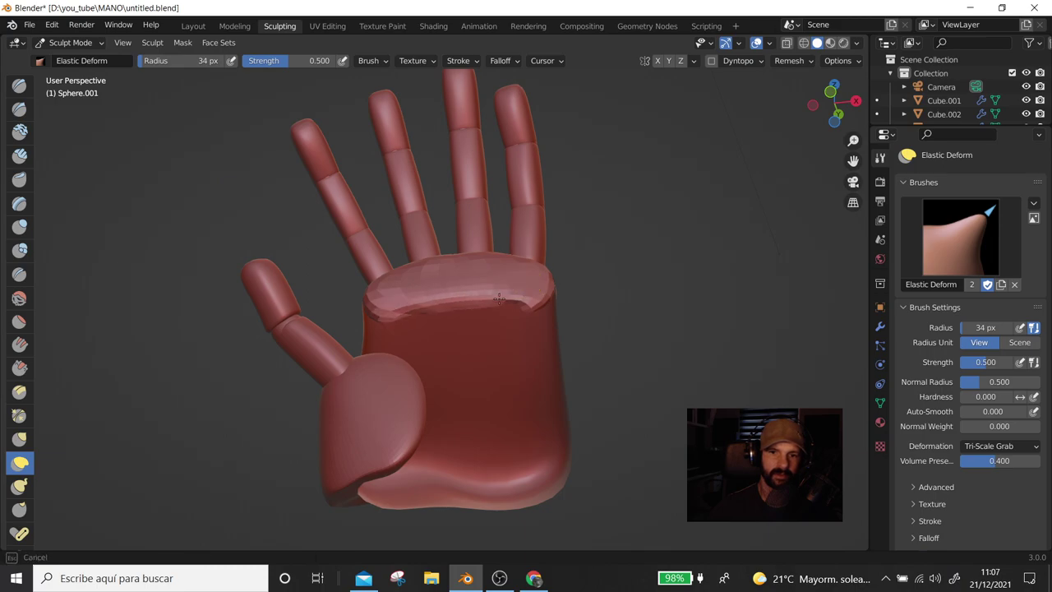
drag(406, 320, 408, 320)
middle_drag(408, 321, 390, 276)
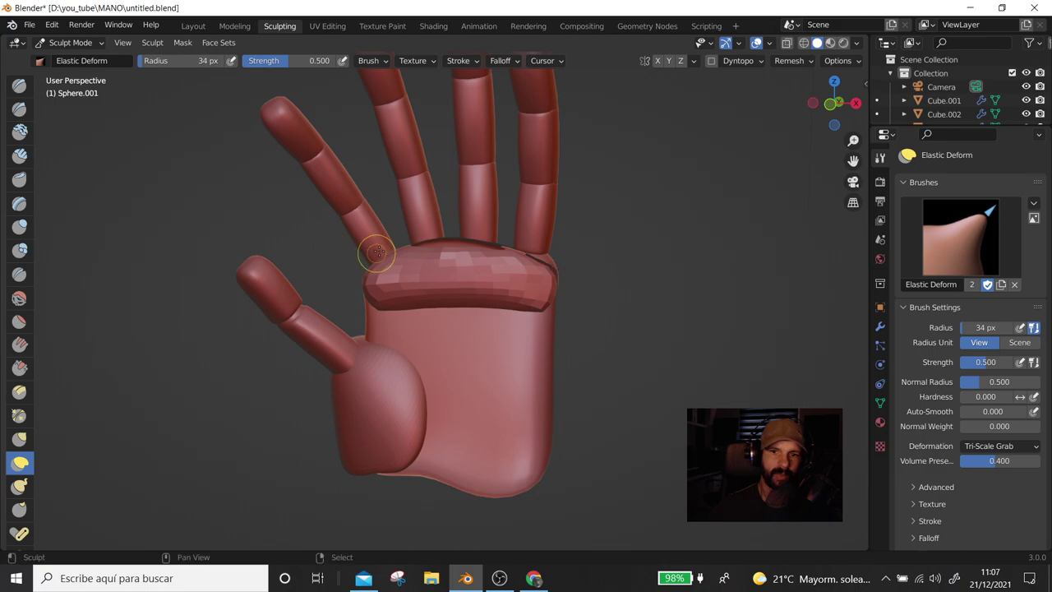
mouse_move(396, 260)
mouse_down()
mouse_move(518, 256)
mouse_move(538, 267)
mouse_up()
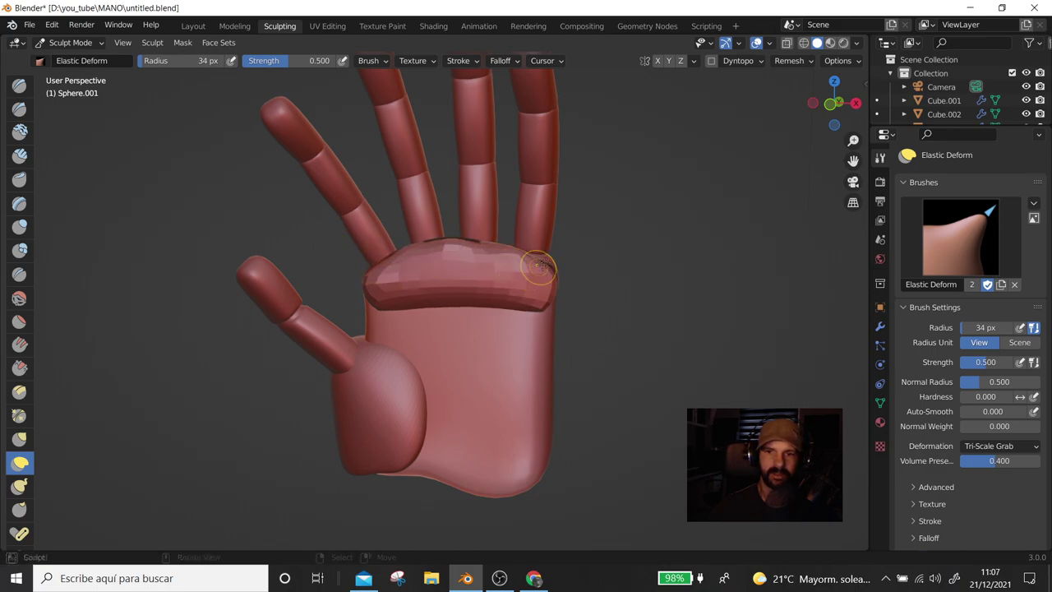
mouse_move(538, 267)
middle_down()
mouse_move(428, 346)
mouse_move(400, 297)
middle_up()
drag(401, 270, 526, 321)
mouse_move(520, 327)
middle_down()
mouse_move(418, 353)
mouse_move(649, 294)
mouse_move(603, 296)
mouse_move(540, 329)
mouse_move(641, 319)
mouse_move(485, 298)
middle_up()
key(Tab)
key(Tab)
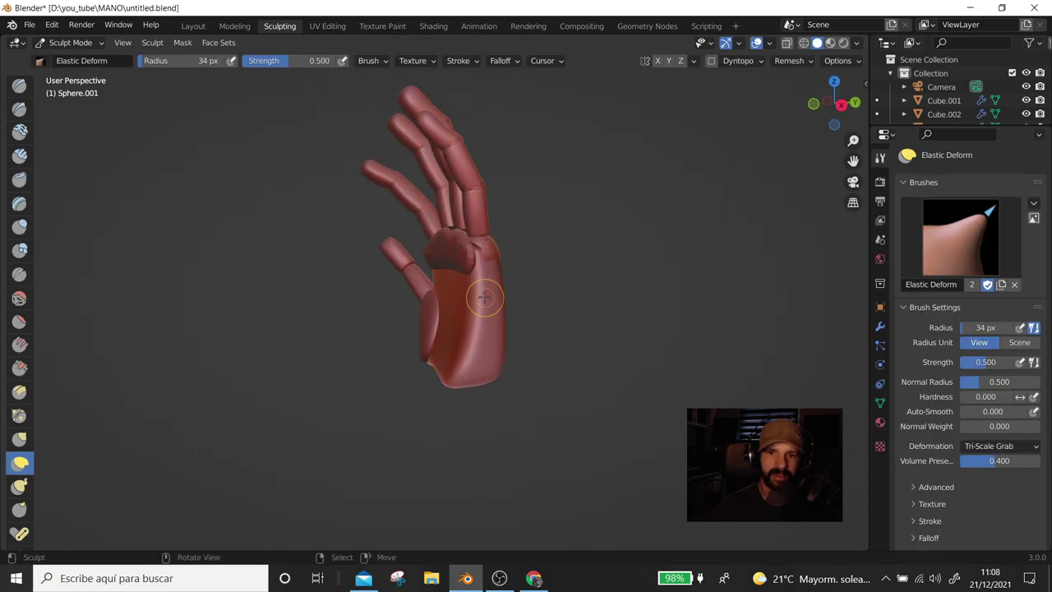
alt+middle_drag(462, 291, 614, 285)
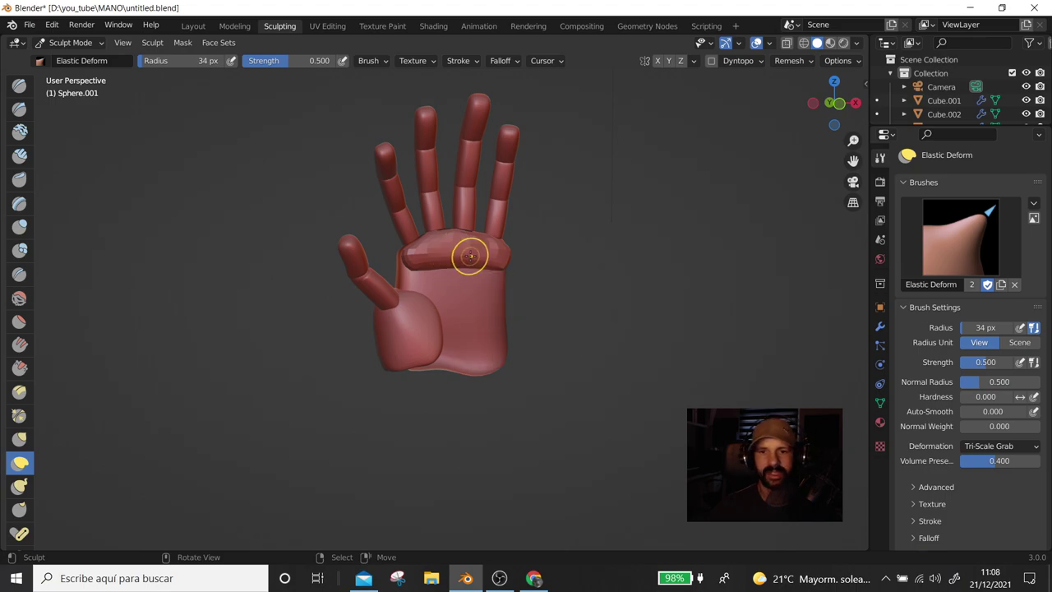
Return to the Layout workspace and orbit out to see the whole hand
click(186, 26)
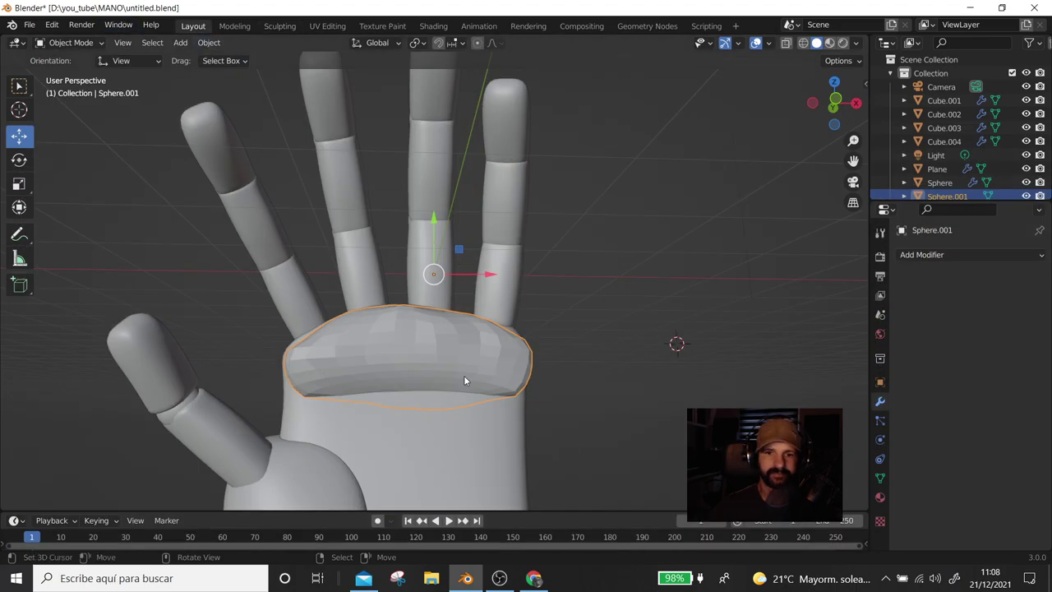
right_click(464, 330)
key(Escape)
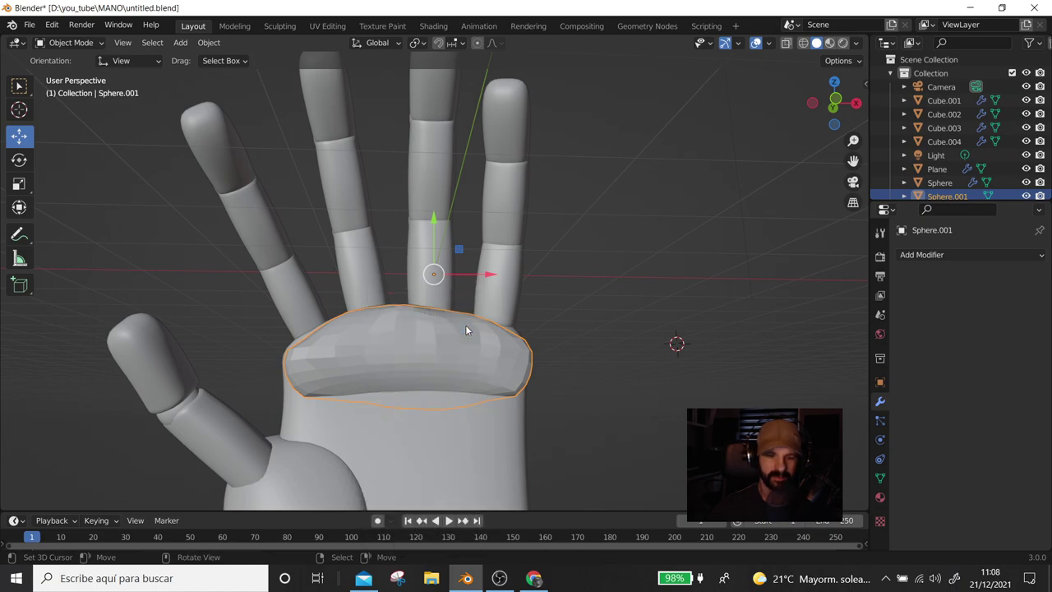
right_click(466, 330)
key(Escape)
scroll(452, 342, down, 3)
mouse_move(441, 364)
middle_down()
mouse_move(424, 235)
mouse_move(459, 257)
middle_up()
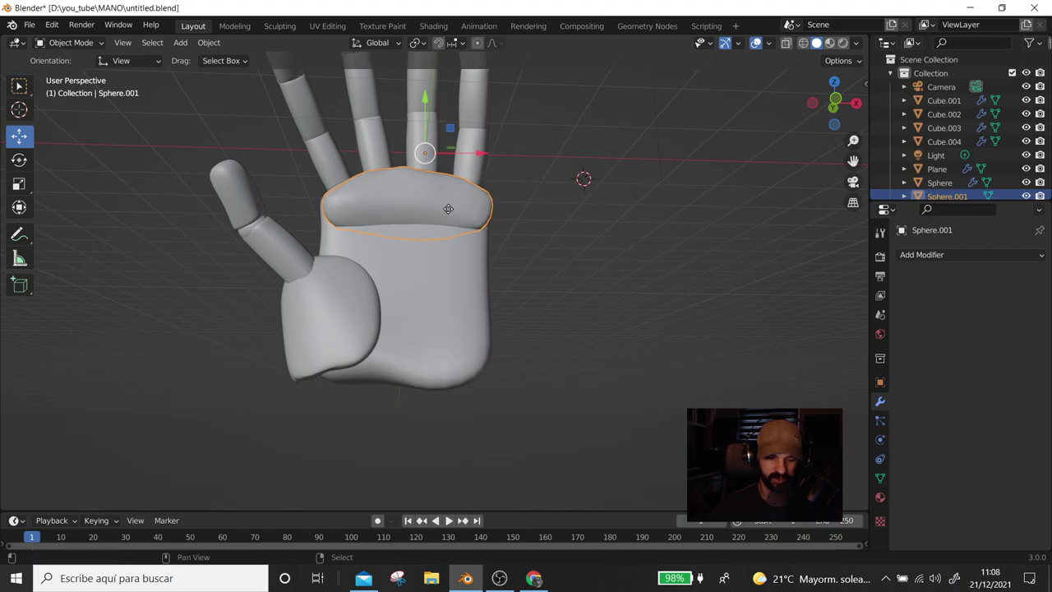
Duplicate the top palm pad, rotate the copy 90° upright, and drop it on the palm's right edge
key(shift+d)
right_click(448, 212)
text(r90)
key(Return)
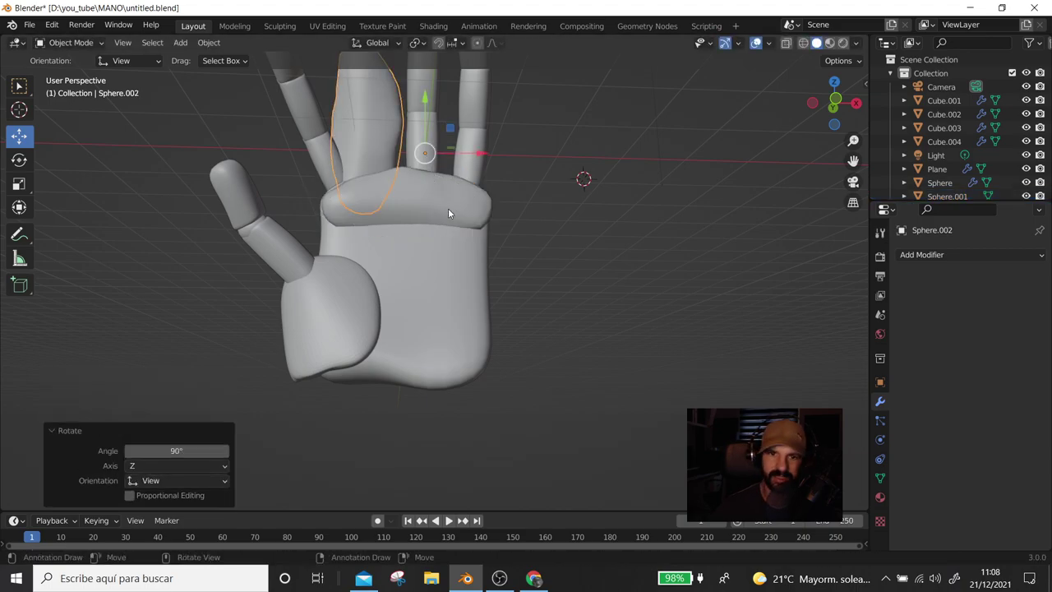
key(g)
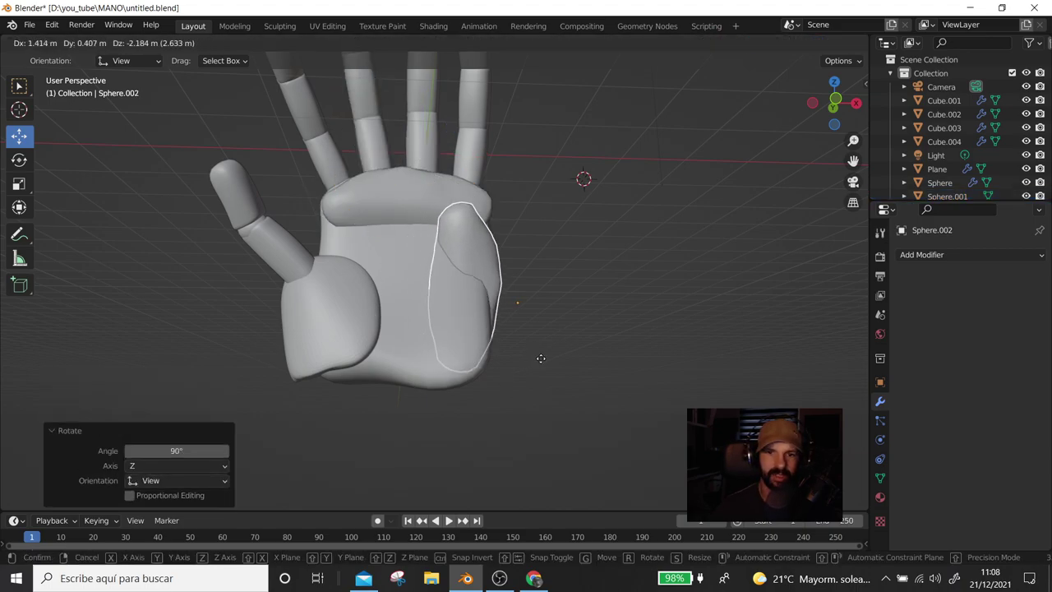
click(517, 356)
middle_drag(519, 357, 590, 395)
Tilt and slide the new Sphere.002 pad until it settles against the palm's outer edge
key(r)
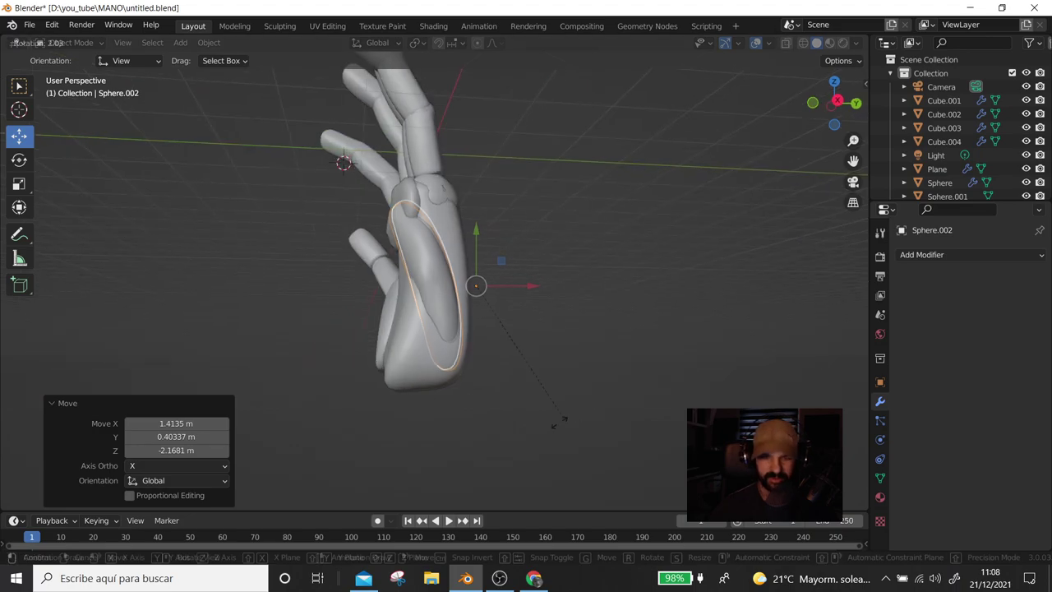
click(516, 447)
drag(529, 287, 515, 299)
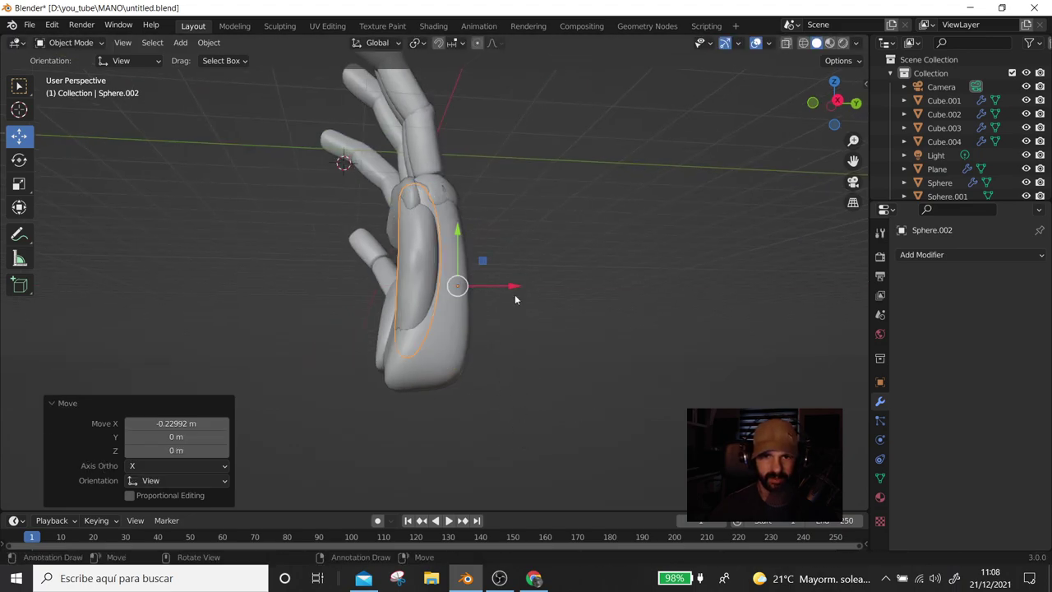
drag(467, 250, 620, 366)
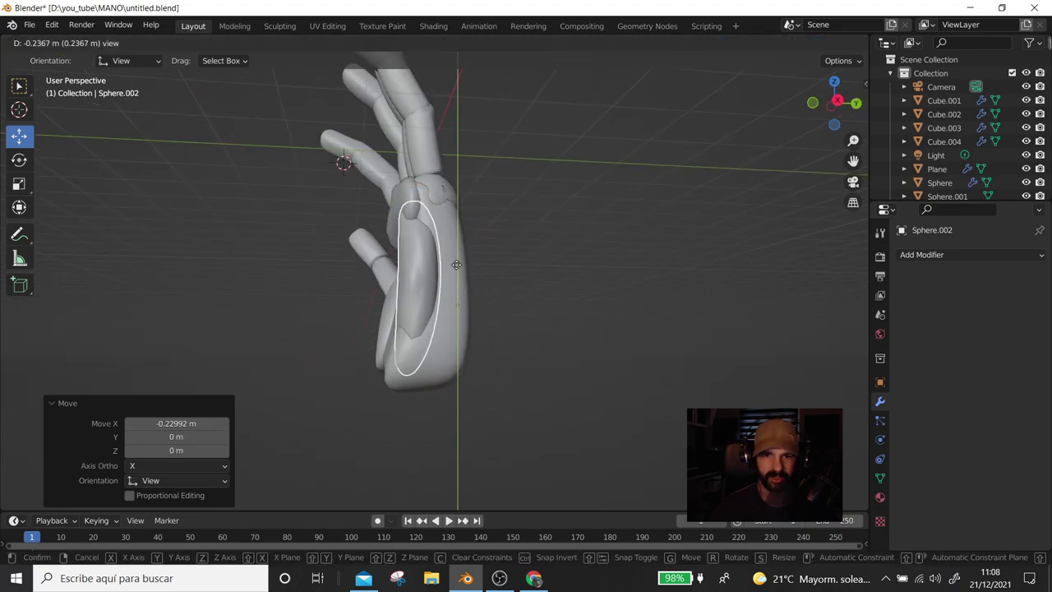
key(r)
click(586, 411)
drag(493, 304, 481, 307)
mouse_move(481, 307)
middle_down()
mouse_move(494, 362)
mouse_move(602, 354)
middle_up()
scroll(603, 354, up, 1)
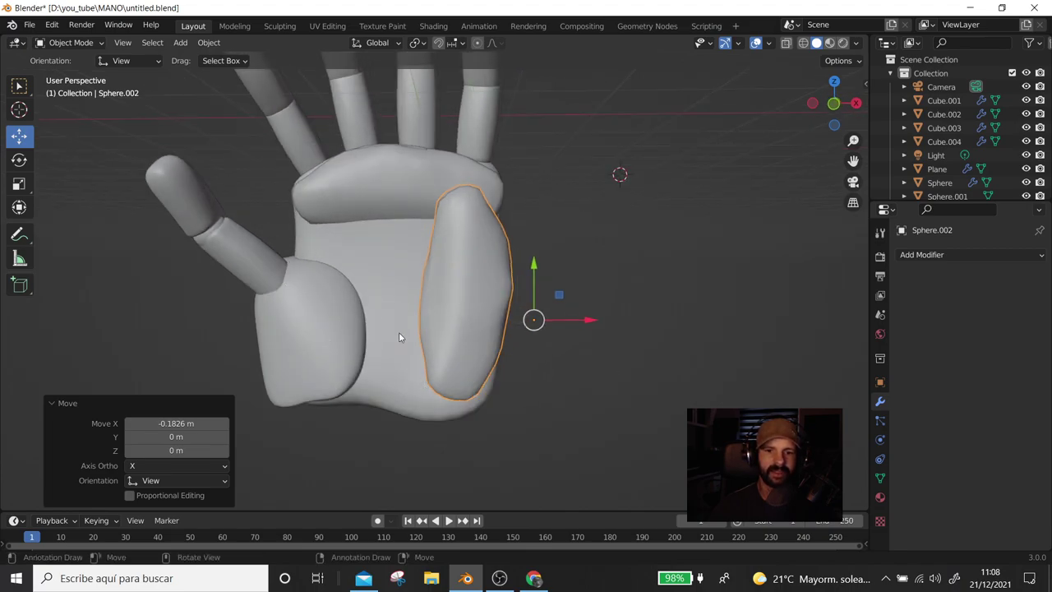
mouse_move(413, 362)
middle_down()
mouse_move(522, 320)
mouse_move(336, 299)
mouse_move(424, 381)
mouse_move(484, 392)
mouse_move(551, 424)
mouse_move(394, 362)
mouse_move(516, 365)
middle_up()
key(Tab)
In Edit Mode on the thumb Sphere, select all linked mesh of the thumb finger segments
key(Tab)
click(478, 332)
key(Tab)
middle_drag(477, 332, 597, 292)
key(l)
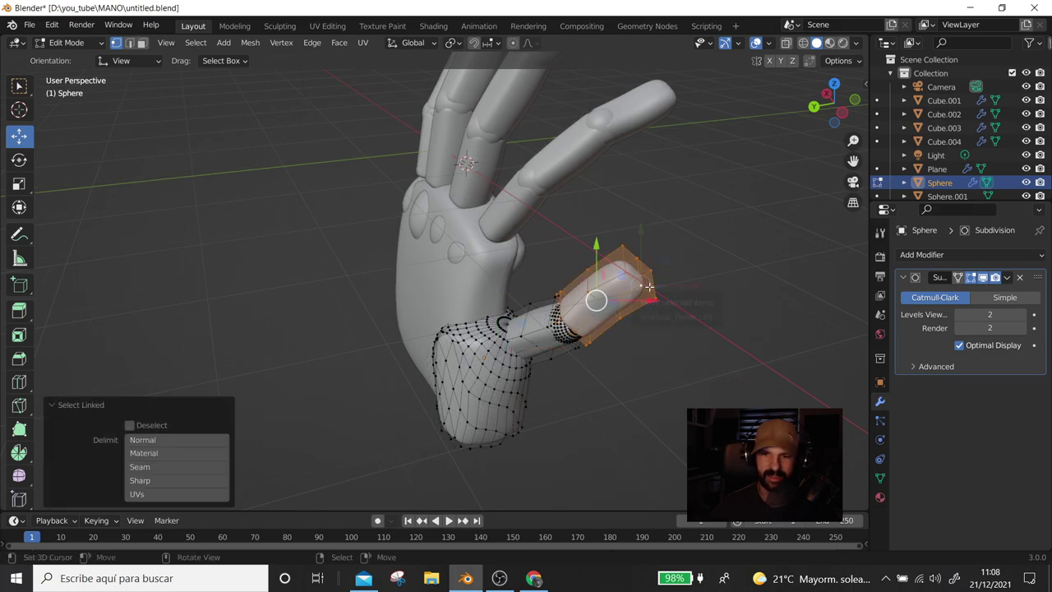
shift+click(558, 342)
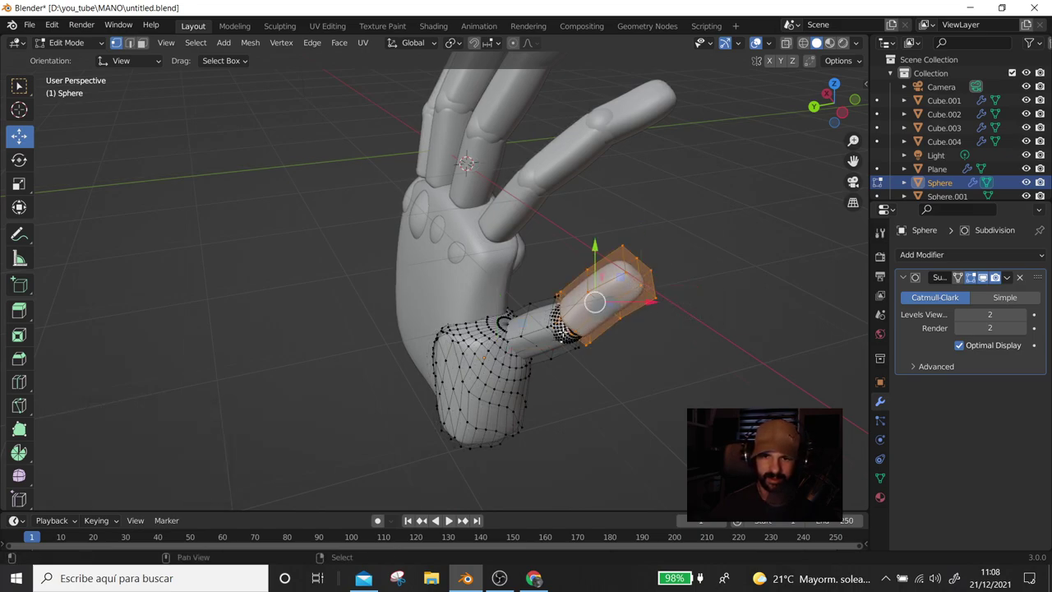
key(l)
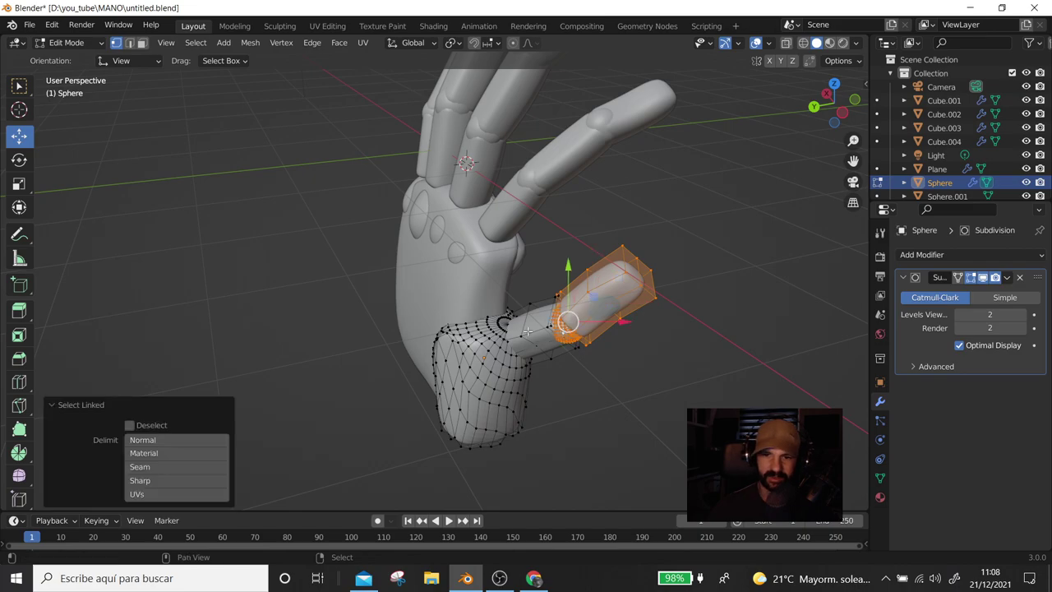
shift+click(528, 331)
key(l)
middle_drag(526, 331, 523, 383)
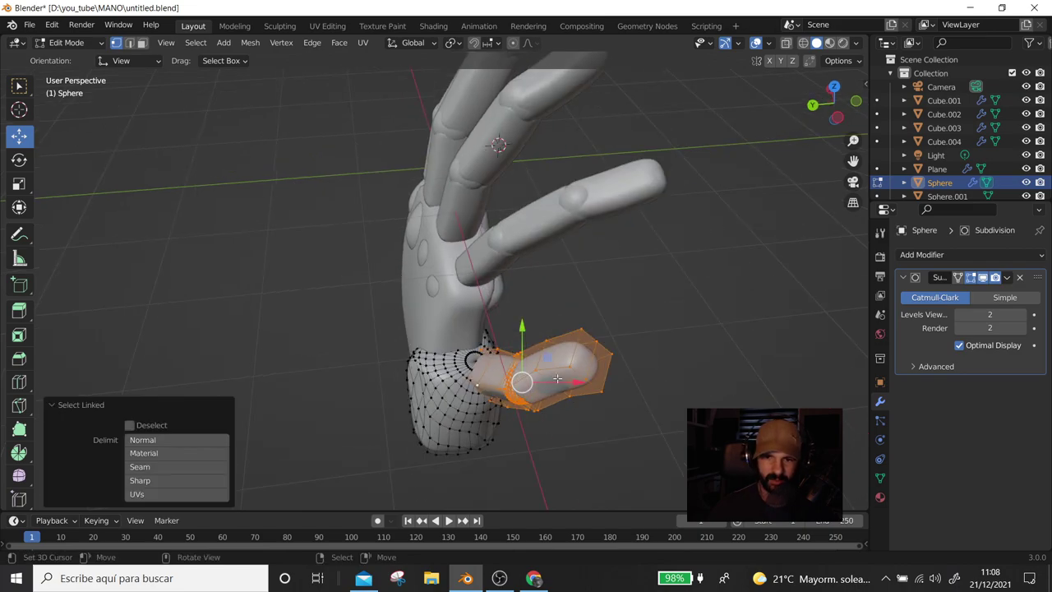
Move the thumb finger -0.22146 m outward from the palm and return to Object Mode
key(g)
click(555, 388)
mouse_move(555, 388)
middle_down()
mouse_move(408, 320)
mouse_move(282, 231)
middle_up()
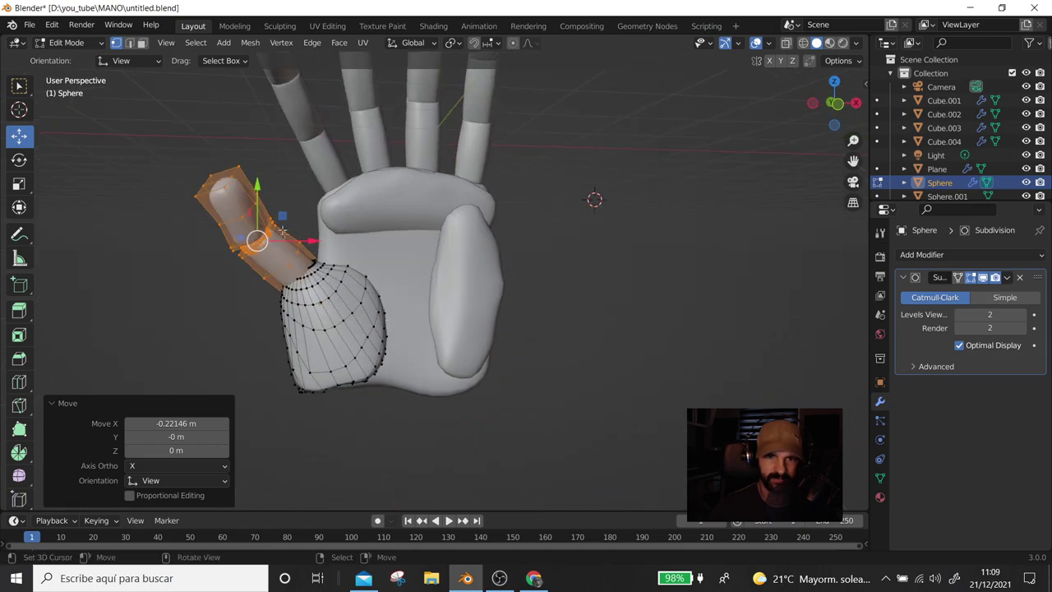
click(552, 332)
mouse_move(613, 312)
middle_down()
mouse_move(573, 307)
mouse_move(613, 312)
middle_up()
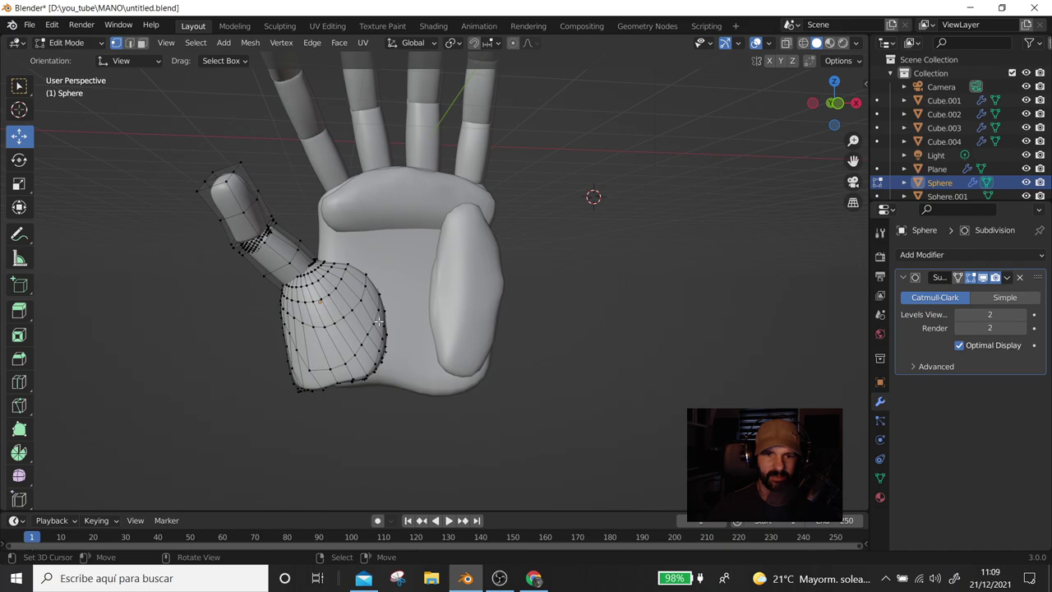
mouse_move(378, 320)
middle_down()
mouse_move(403, 329)
mouse_move(494, 309)
middle_up()
key(Tab)
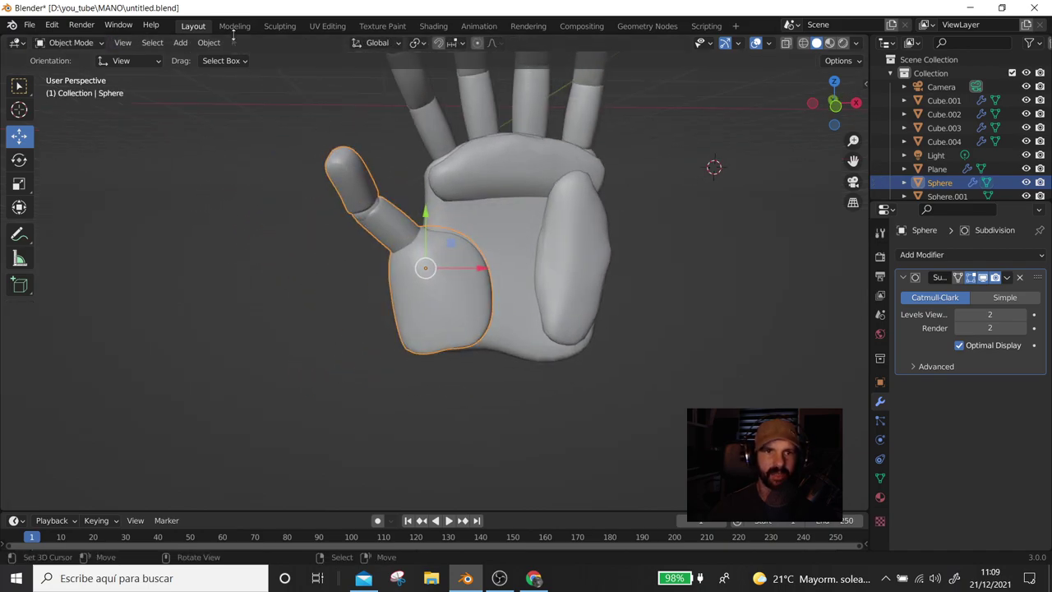
In the Sculpting workspace, set the brush radius to 75 px and face the thumb pad
click(274, 27)
scroll(385, 351, up, 3)
scroll(383, 348, up, 2)
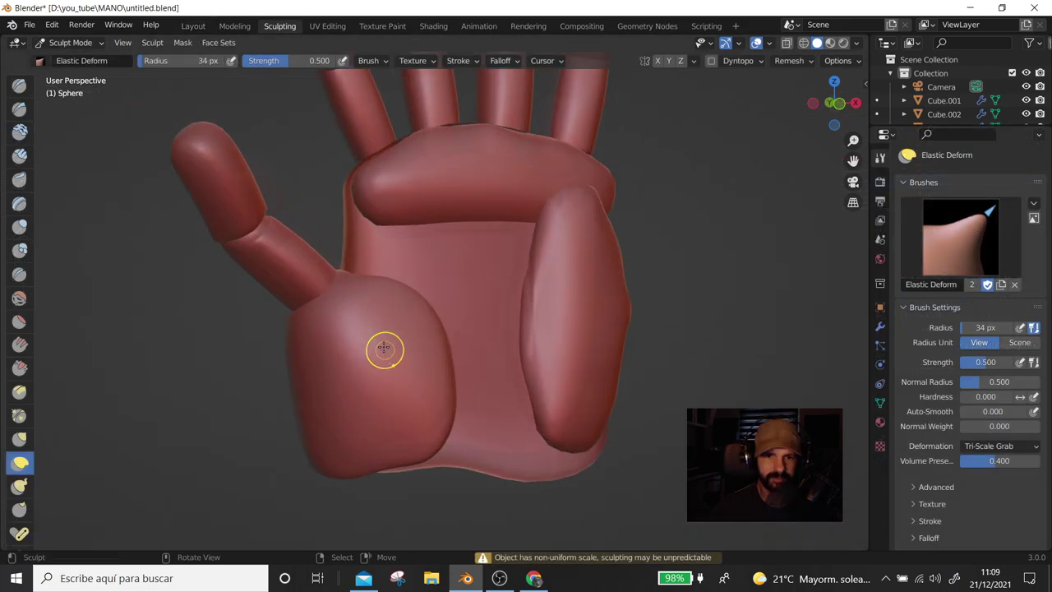
key(f)
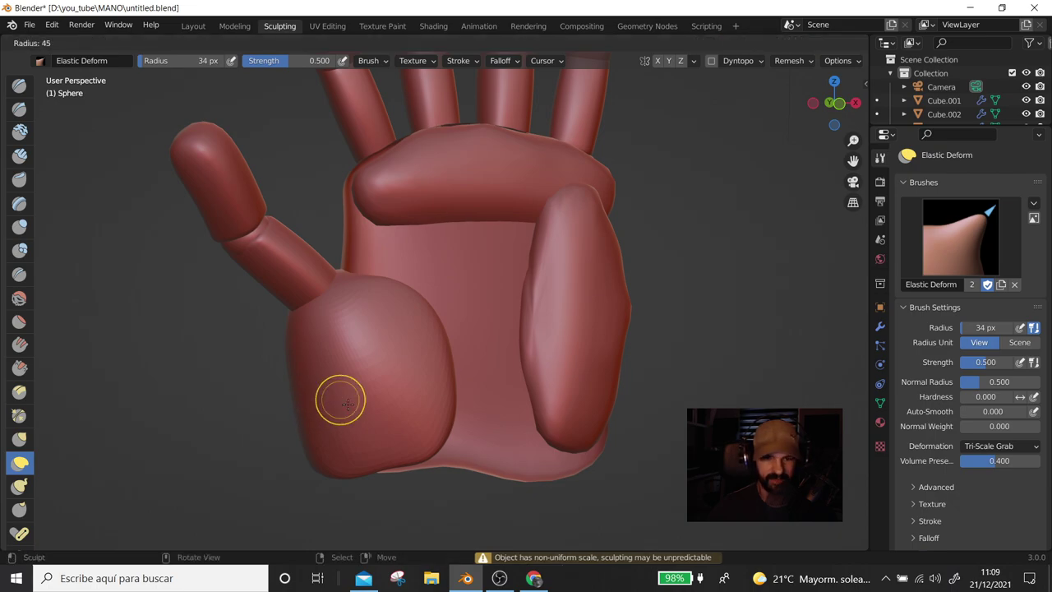
click(363, 417)
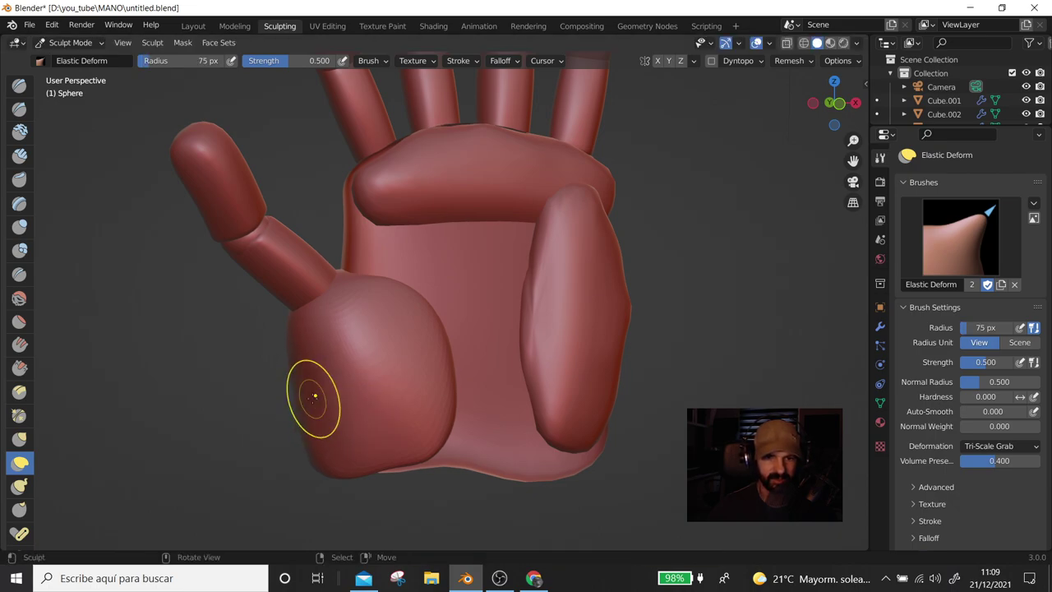
middle_drag(329, 386, 293, 409)
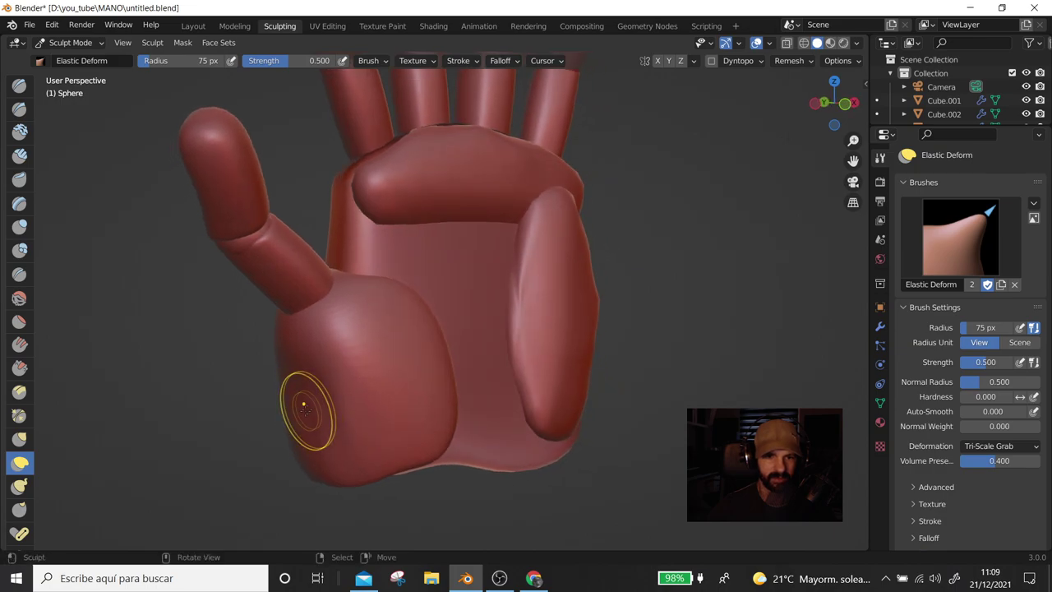
middle_drag(298, 399, 285, 366)
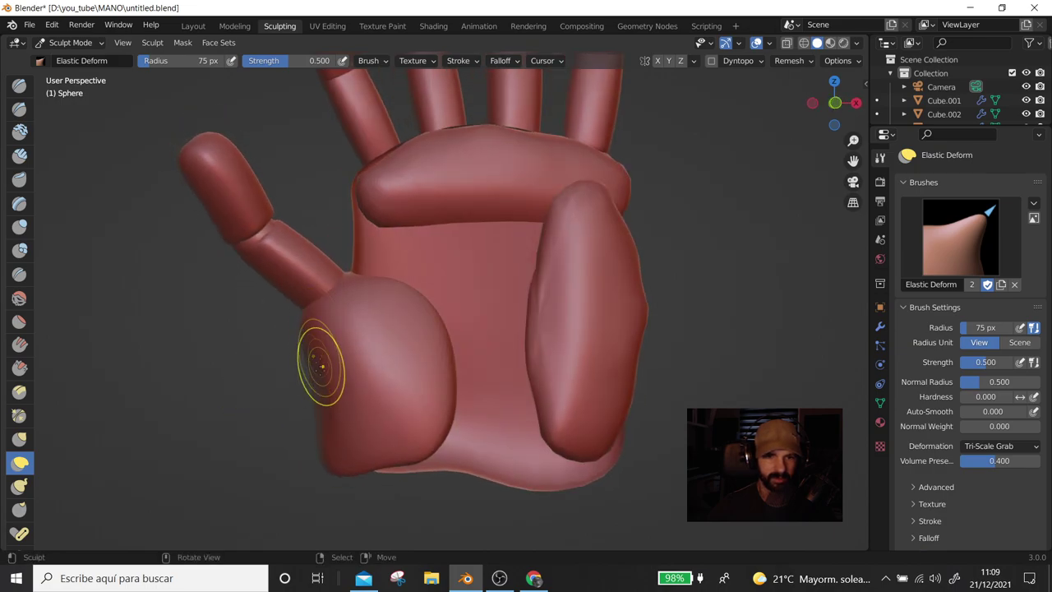
mouse_move(324, 393)
middle_down()
mouse_move(345, 395)
mouse_move(351, 378)
middle_up()
key(f)
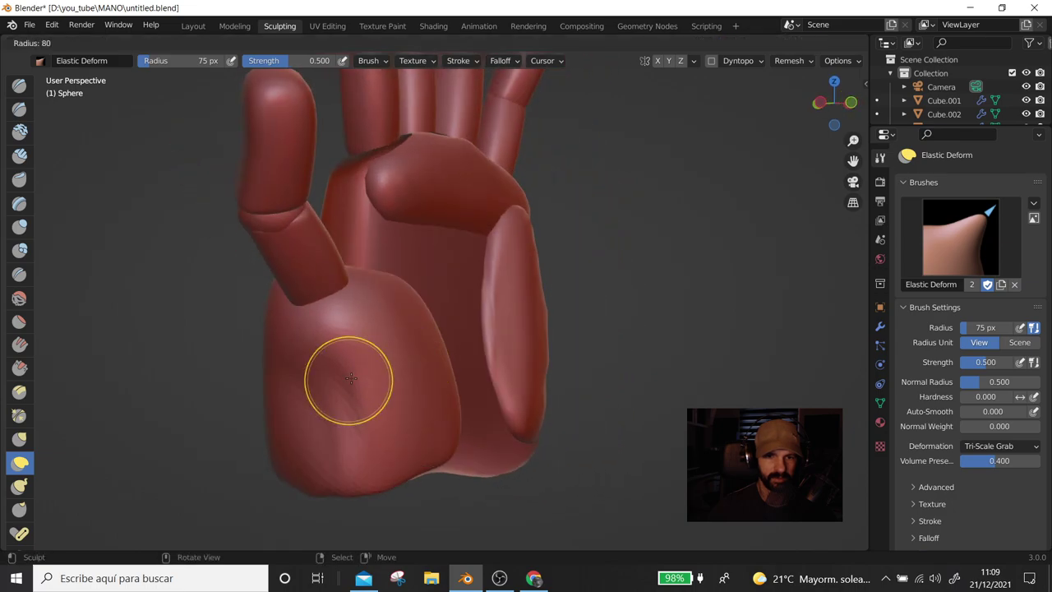
click(349, 378)
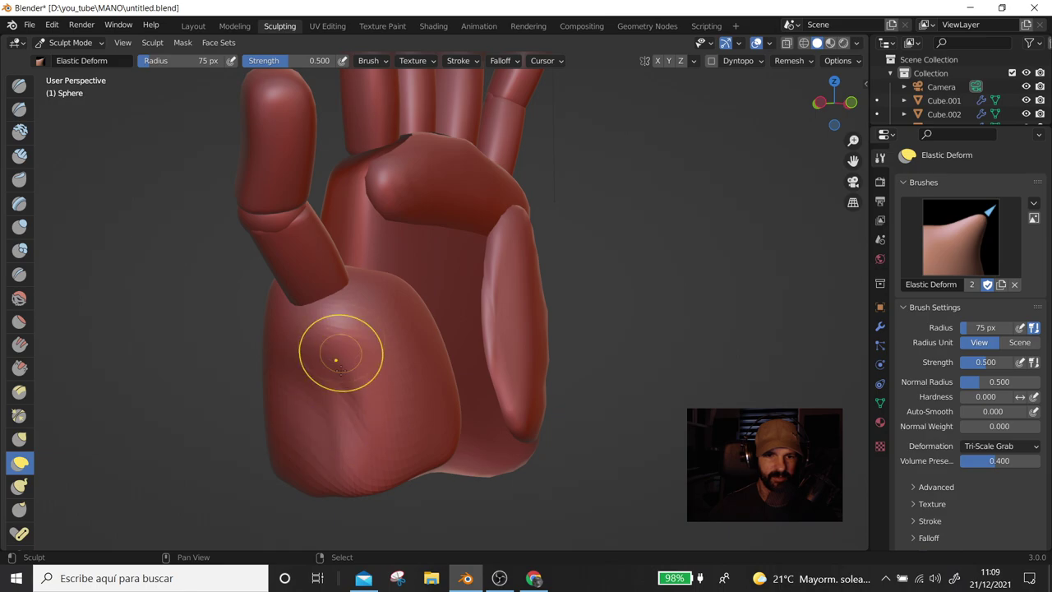
Smooth the thumb pad's bulge, base crease and upper-left contour with Elastic Deform, then select the palm plane in Layout
mouse_move(345, 376)
middle_down()
mouse_move(339, 354)
mouse_move(293, 395)
middle_up()
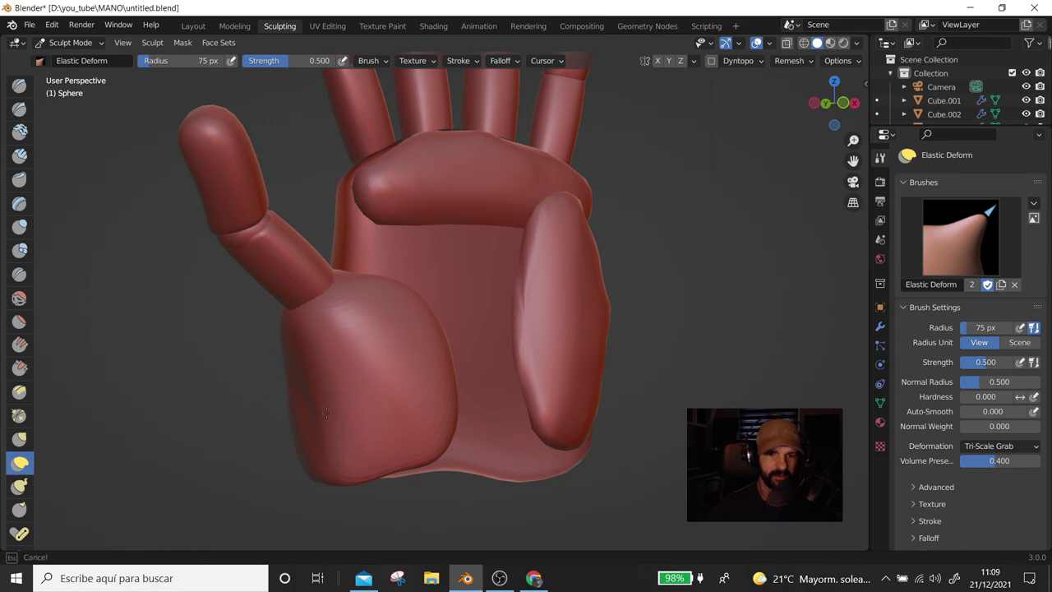
middle_drag(325, 413, 387, 394)
middle_drag(305, 352, 556, 403)
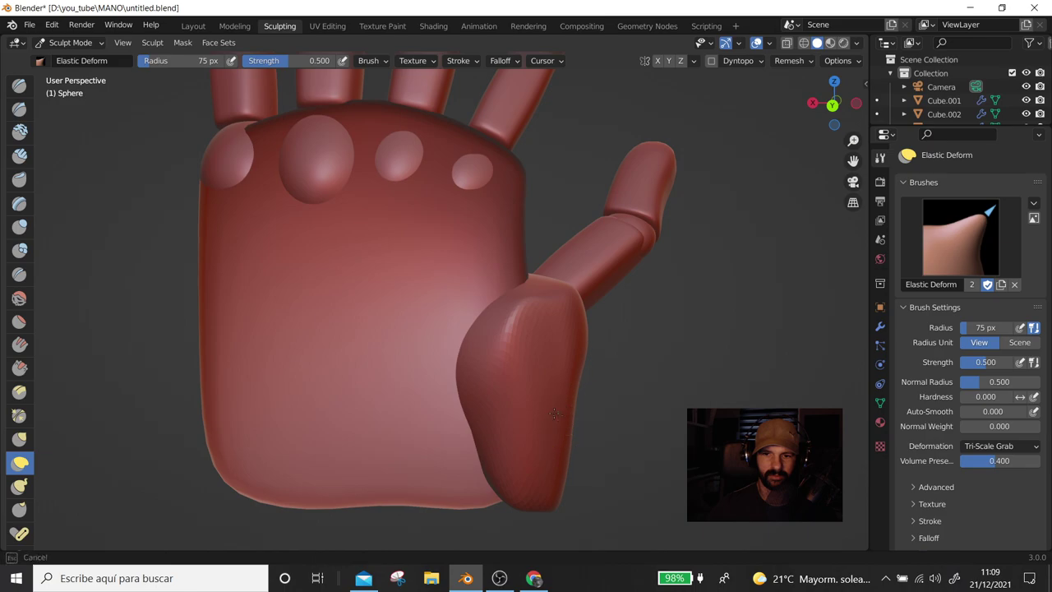
mouse_move(512, 335)
mouse_down()
mouse_move(519, 343)
mouse_move(501, 303)
mouse_up()
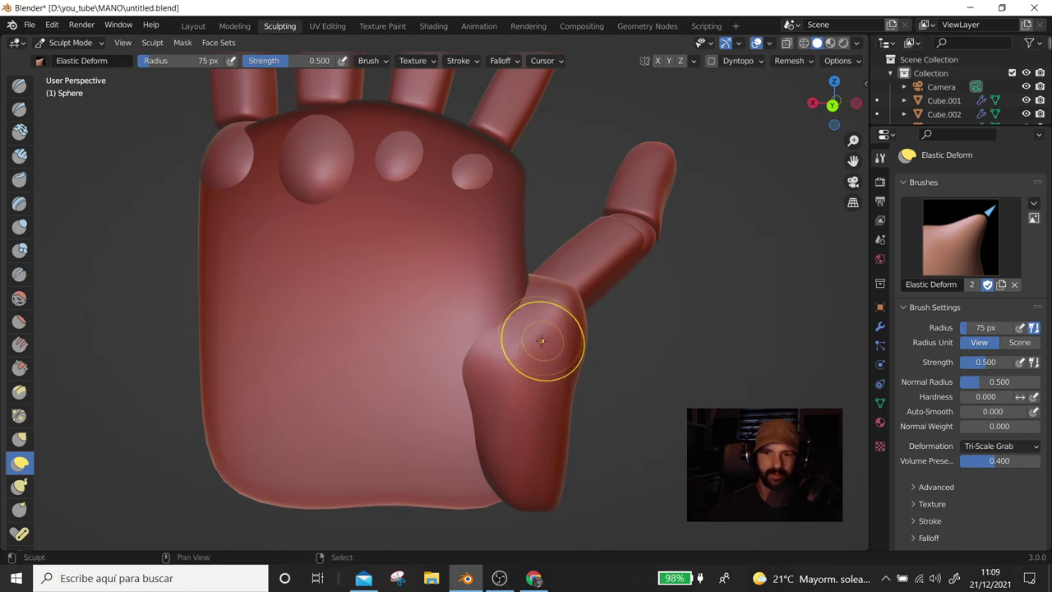
middle_drag(501, 303, 507, 361)
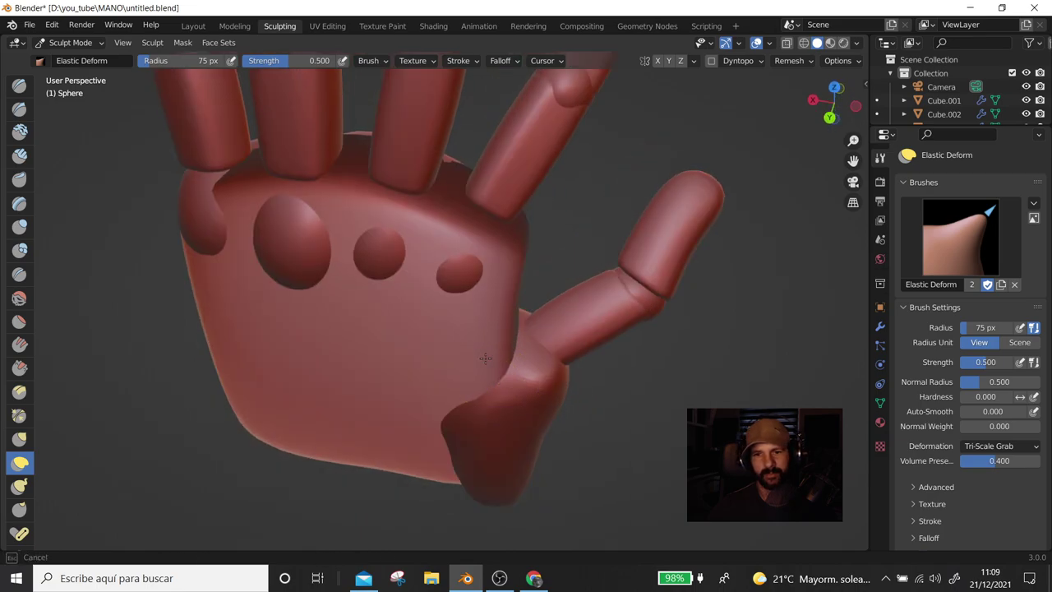
drag(490, 378, 483, 379)
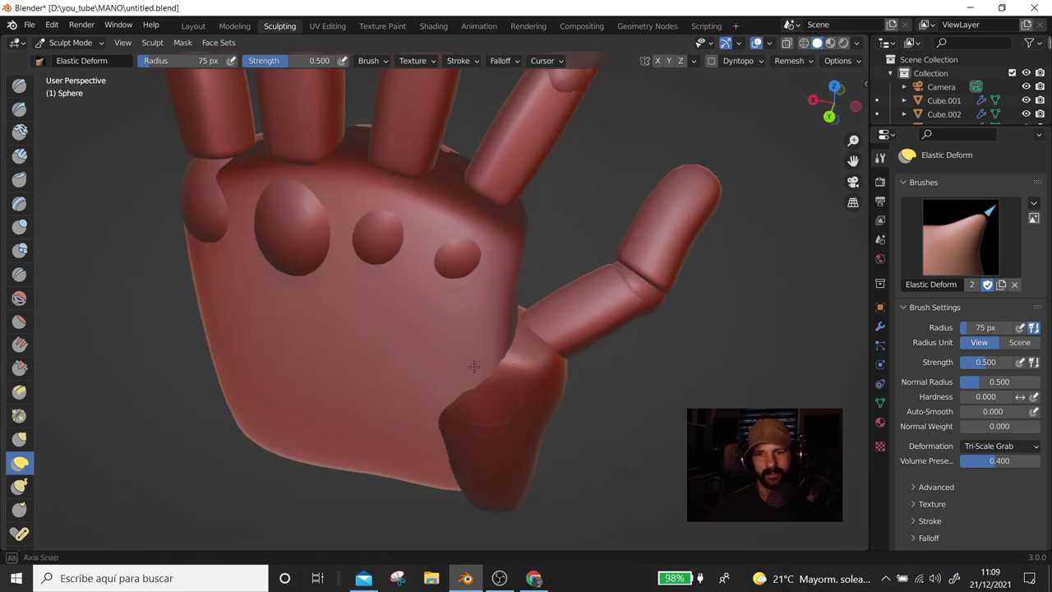
middle_drag(469, 383, 425, 369)
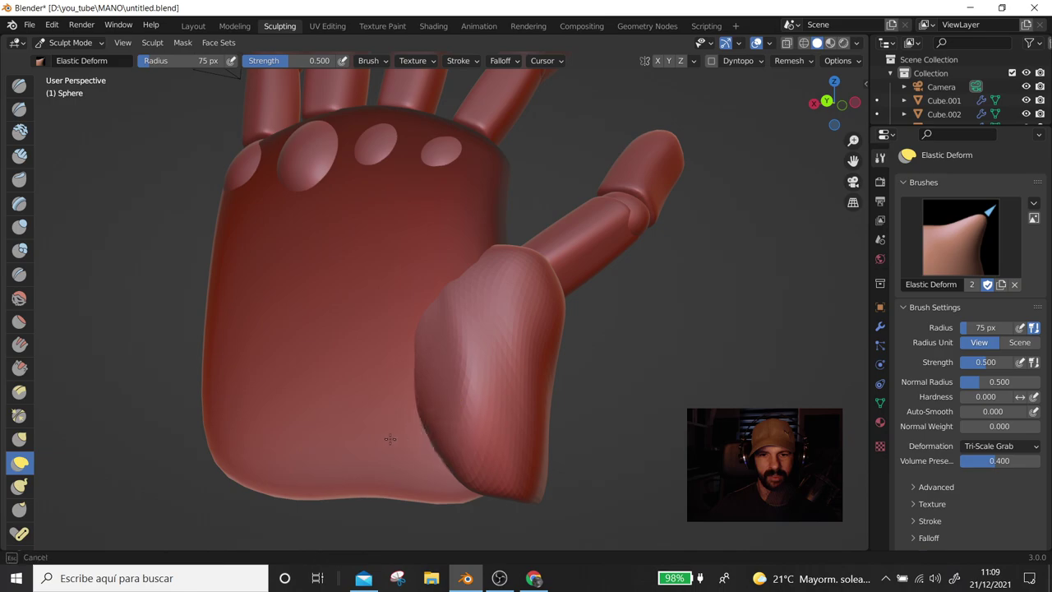
drag(442, 462, 422, 462)
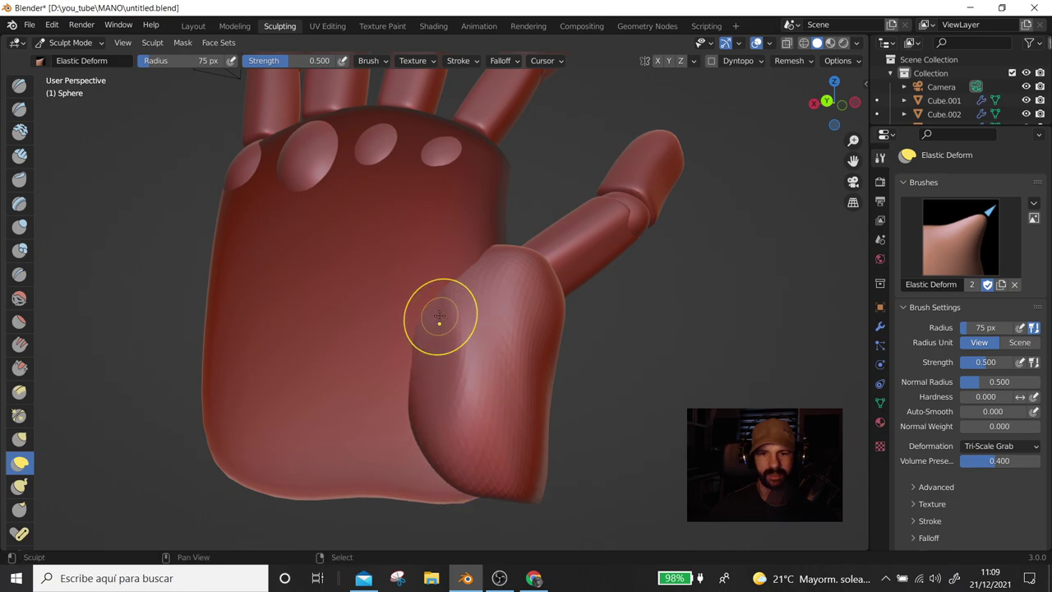
drag(474, 327, 456, 247)
middle_drag(451, 258, 516, 351)
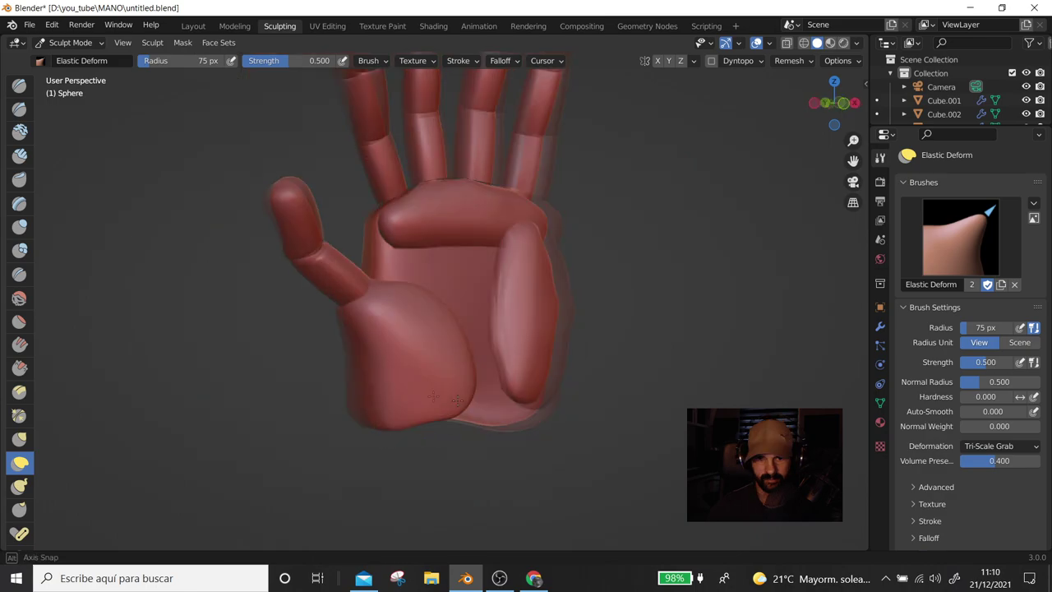
drag(517, 351, 481, 380)
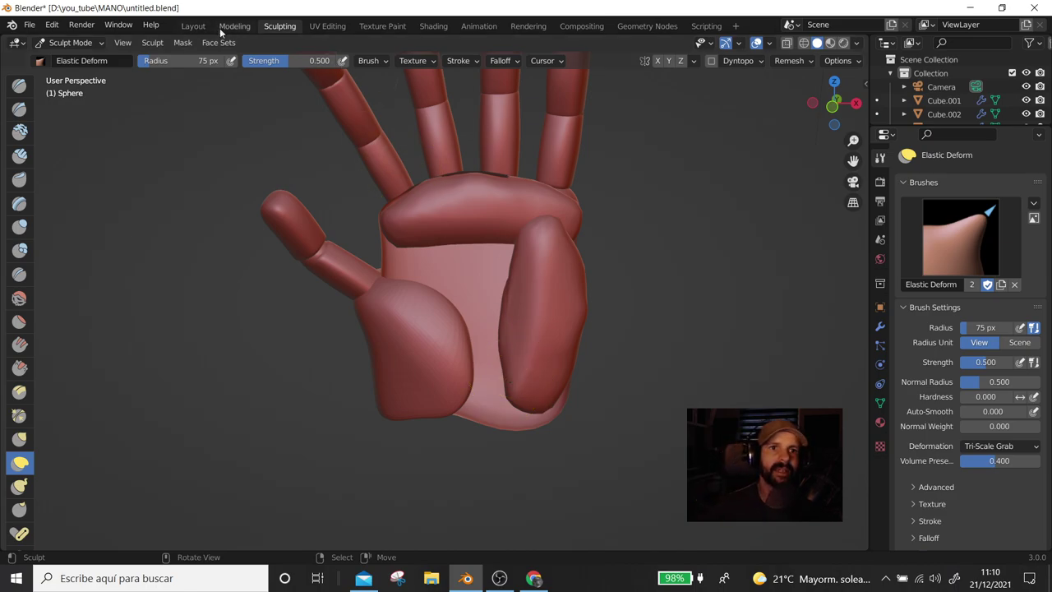
click(195, 26)
click(530, 263)
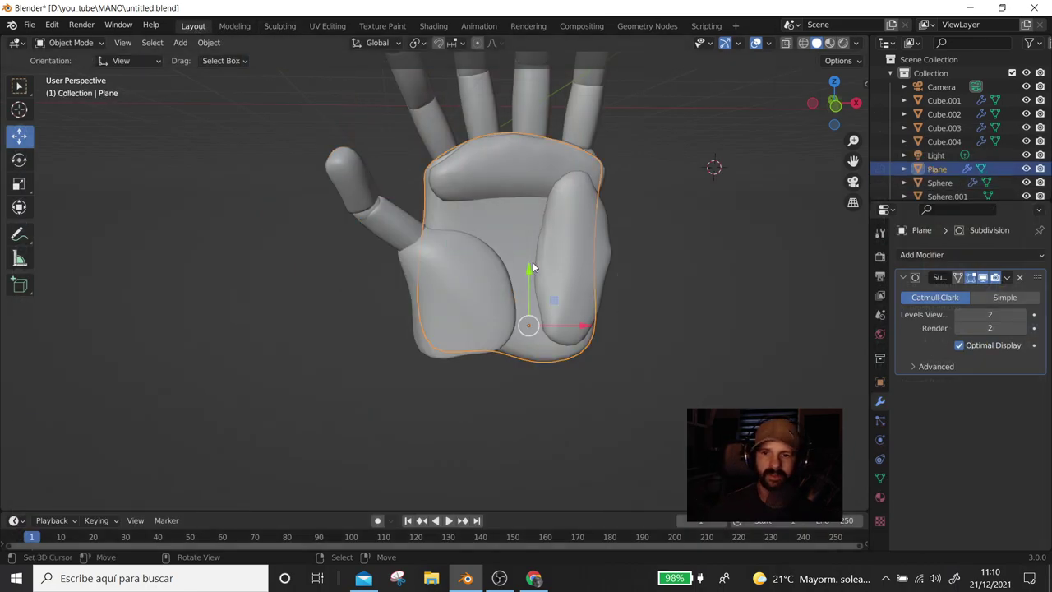
Select the right-side palm pad Sphere.002 and bring it into Sculpt Mode
key(Tab)
key(Tab)
click(557, 264)
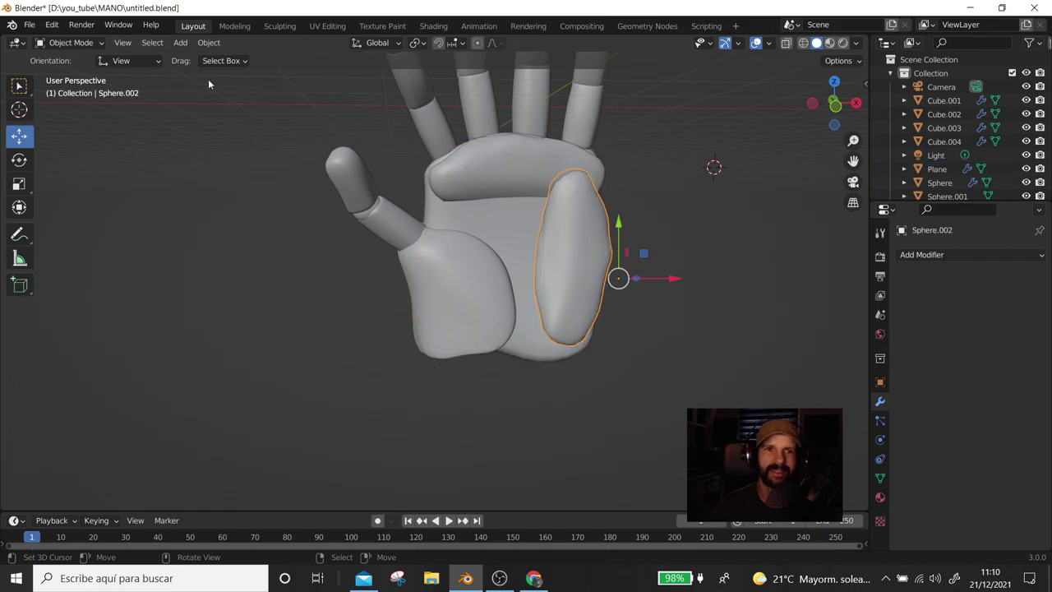
click(242, 27)
middle_drag(444, 329, 484, 328)
scroll(485, 329, up, 2)
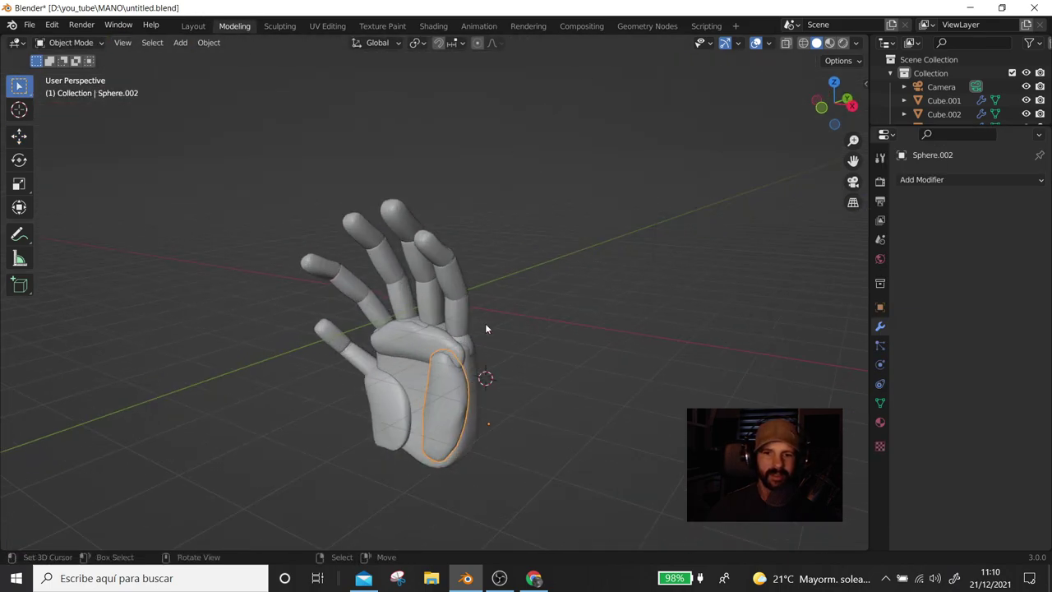
click(280, 25)
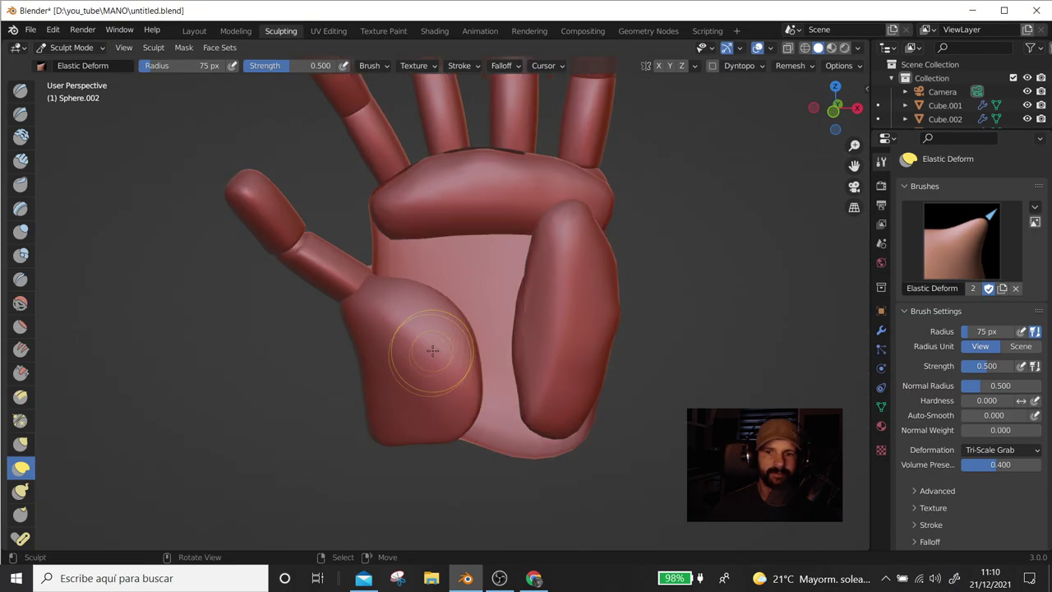
Reshape the right pad's edges with Elastic Deform strokes, undoing one bad pull
drag(568, 276, 523, 356)
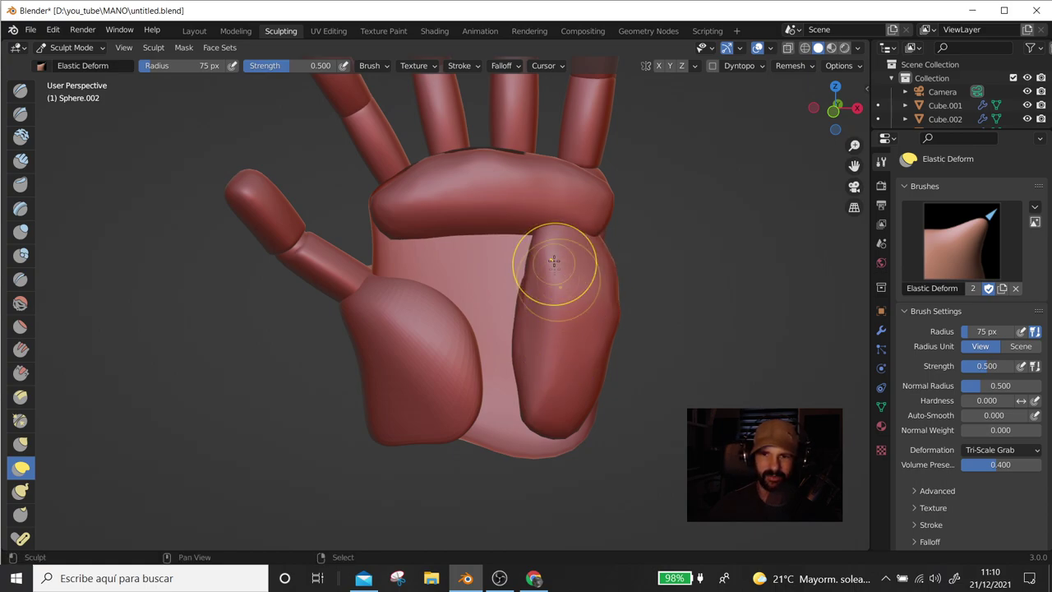
drag(500, 287, 537, 270)
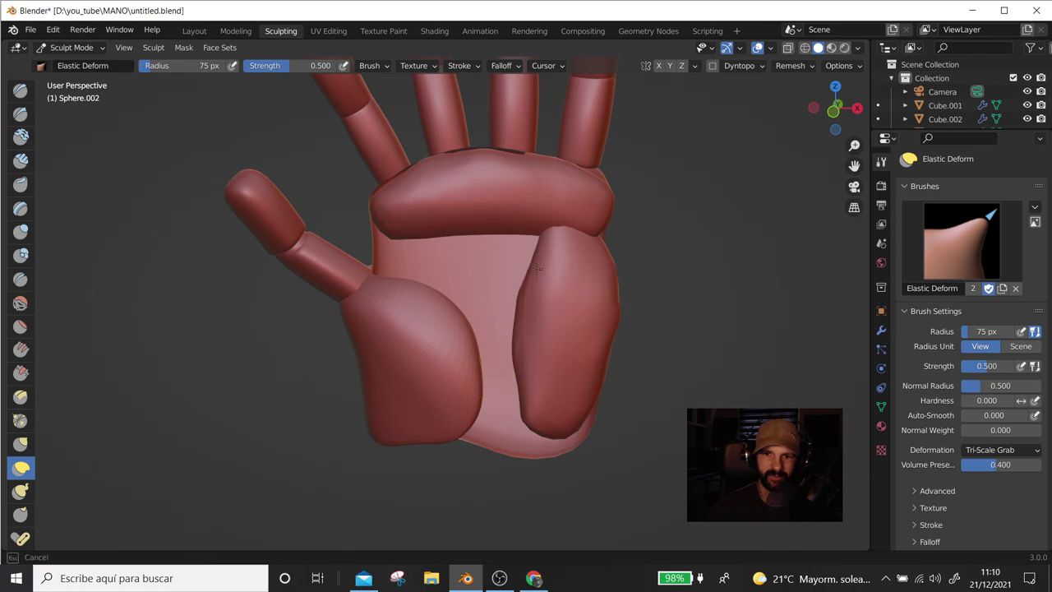
drag(527, 379, 631, 299)
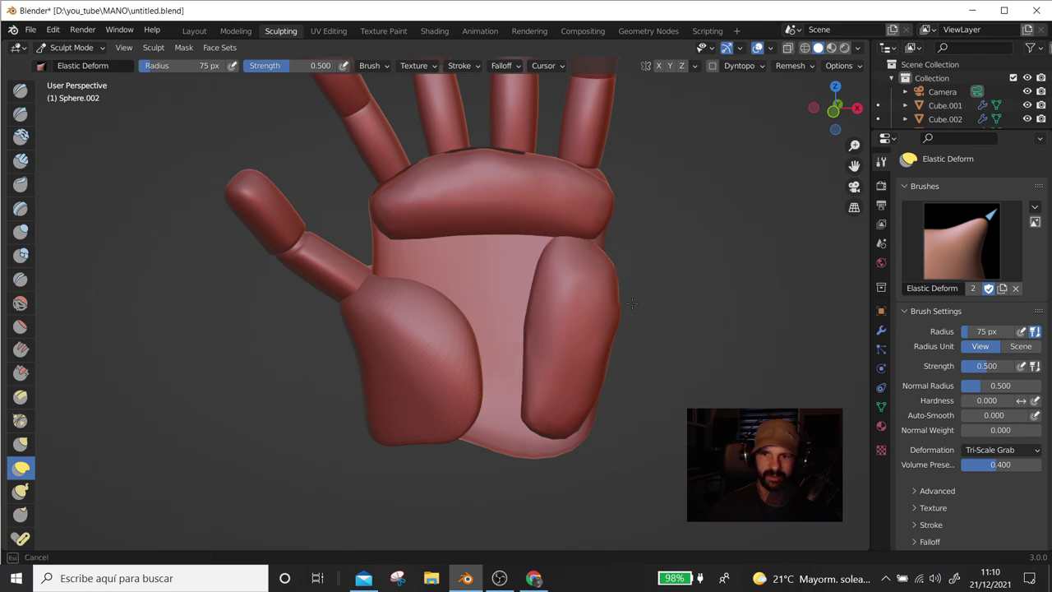
mouse_move(606, 367)
mouse_down()
mouse_move(602, 281)
mouse_move(570, 429)
mouse_up()
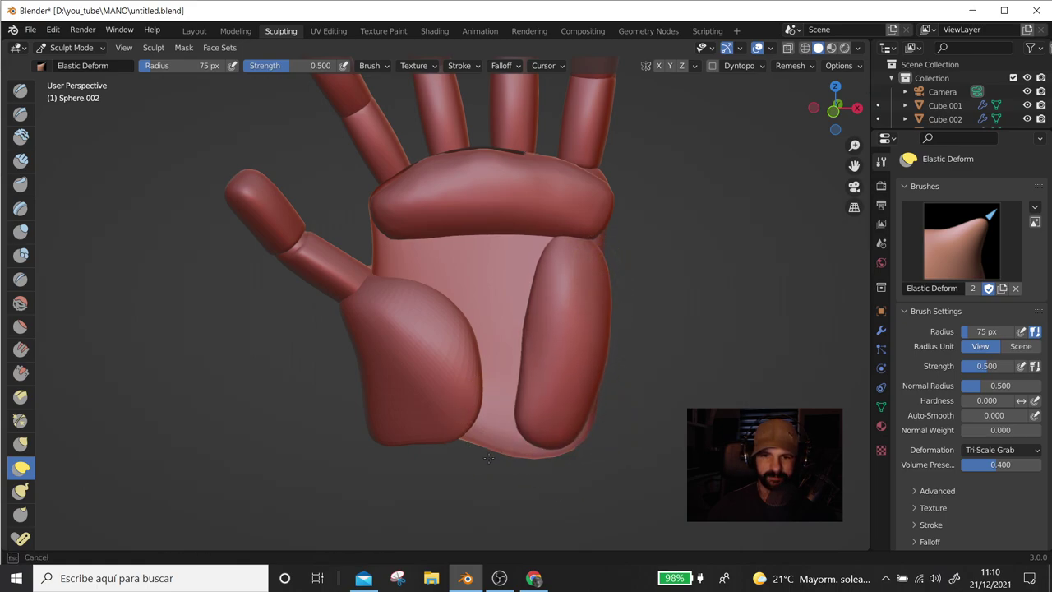
drag(546, 412, 481, 433)
key(ctrl+z)
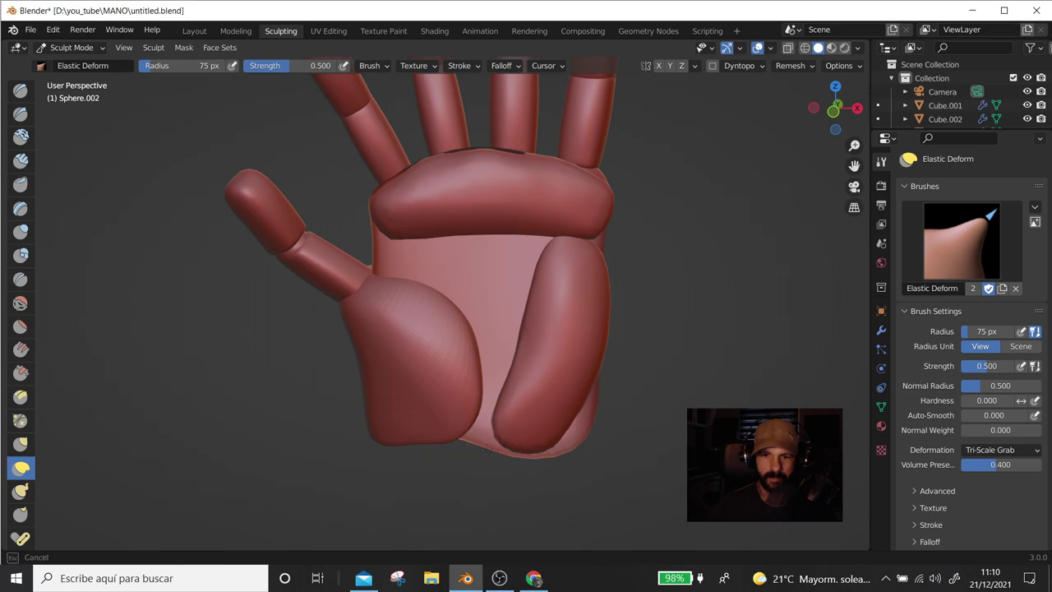
drag(549, 426, 586, 454)
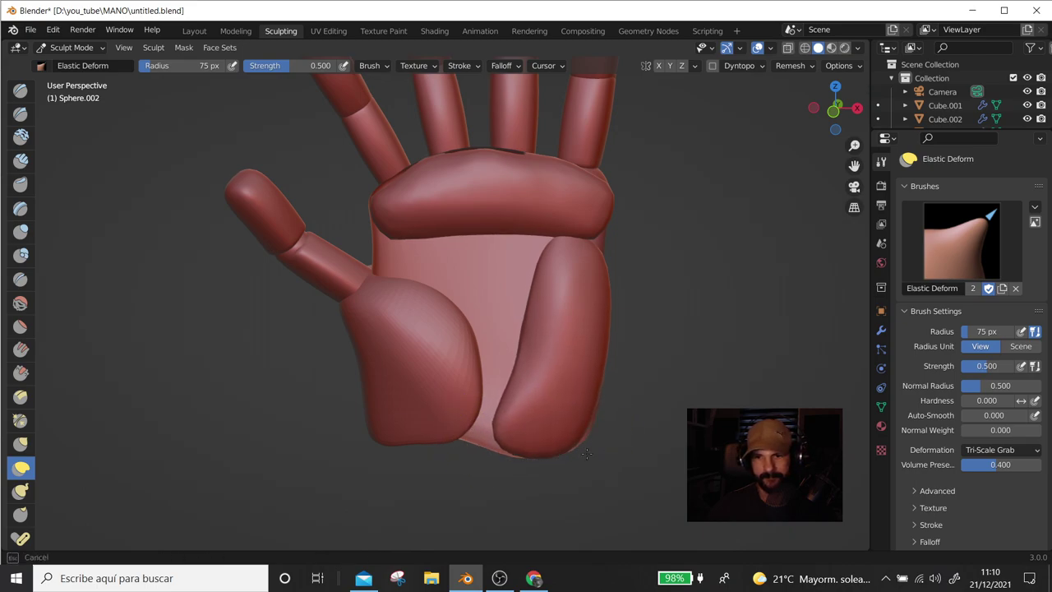
mouse_move(562, 277)
mouse_down()
mouse_move(594, 249)
mouse_move(531, 239)
mouse_up()
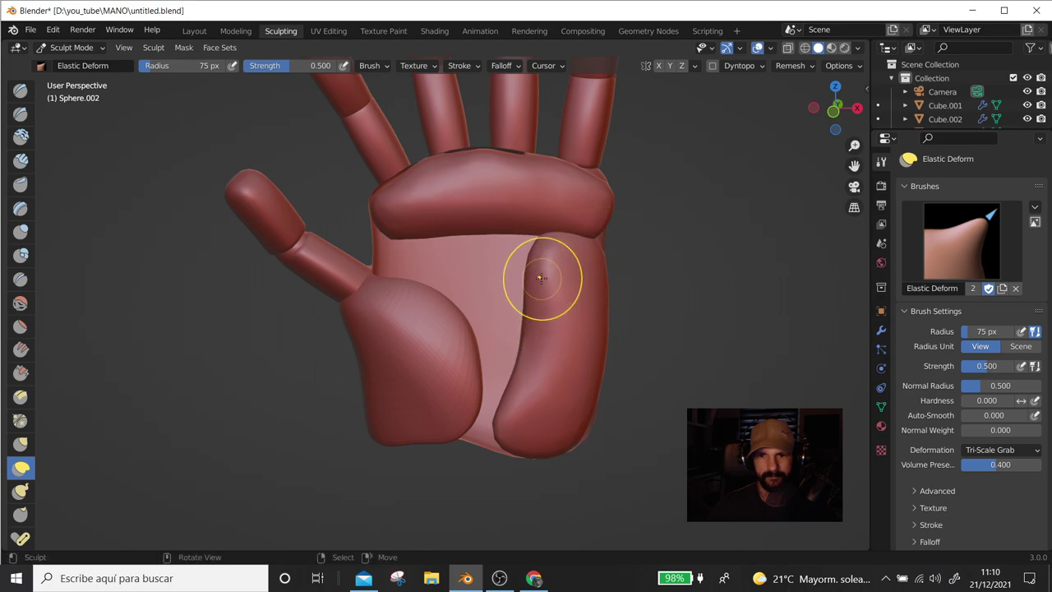
drag(535, 329, 528, 335)
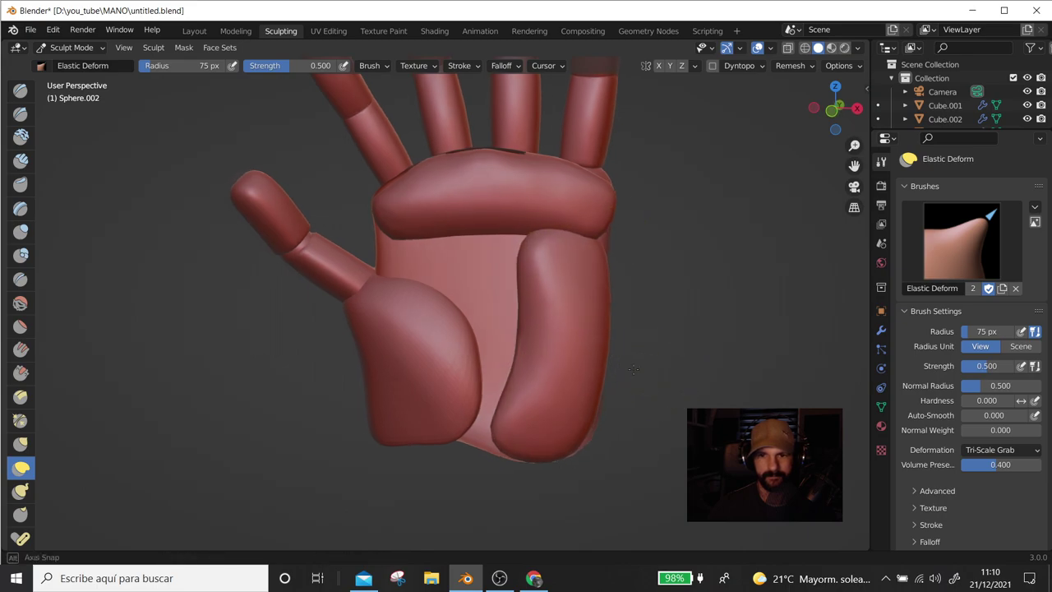
From a side view, push the pad upward and reshape the palm's lower part
middle_drag(527, 335, 530, 374)
mouse_move(504, 362)
mouse_down()
mouse_move(526, 260)
mouse_move(517, 233)
mouse_up()
mouse_move(515, 333)
mouse_down()
mouse_move(500, 404)
mouse_move(487, 415)
mouse_up()
mouse_move(485, 415)
middle_down()
mouse_move(559, 415)
mouse_move(502, 375)
middle_up()
drag(502, 375, 470, 374)
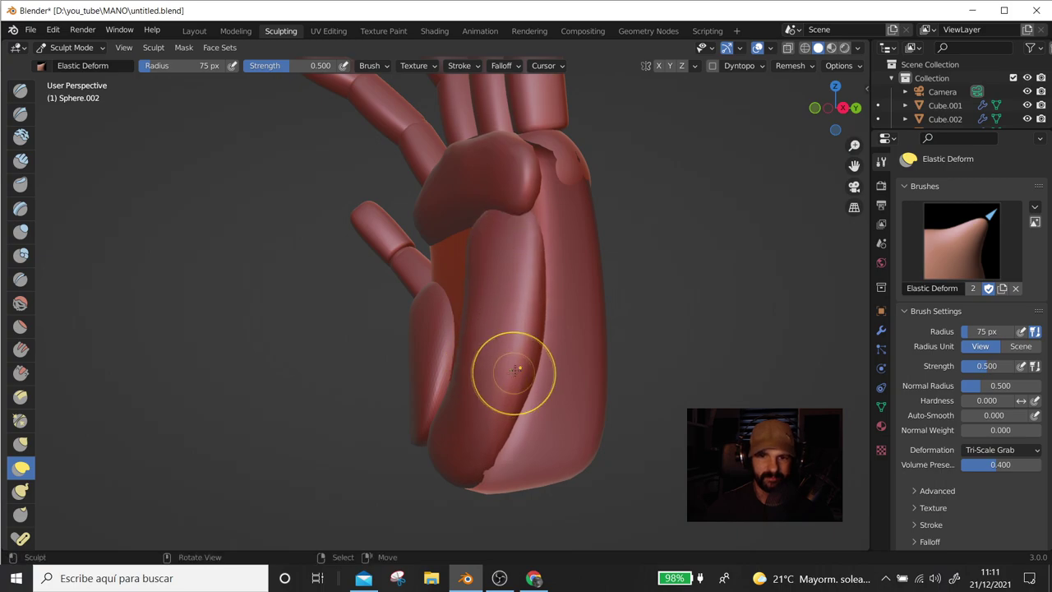
middle_drag(514, 370, 576, 361)
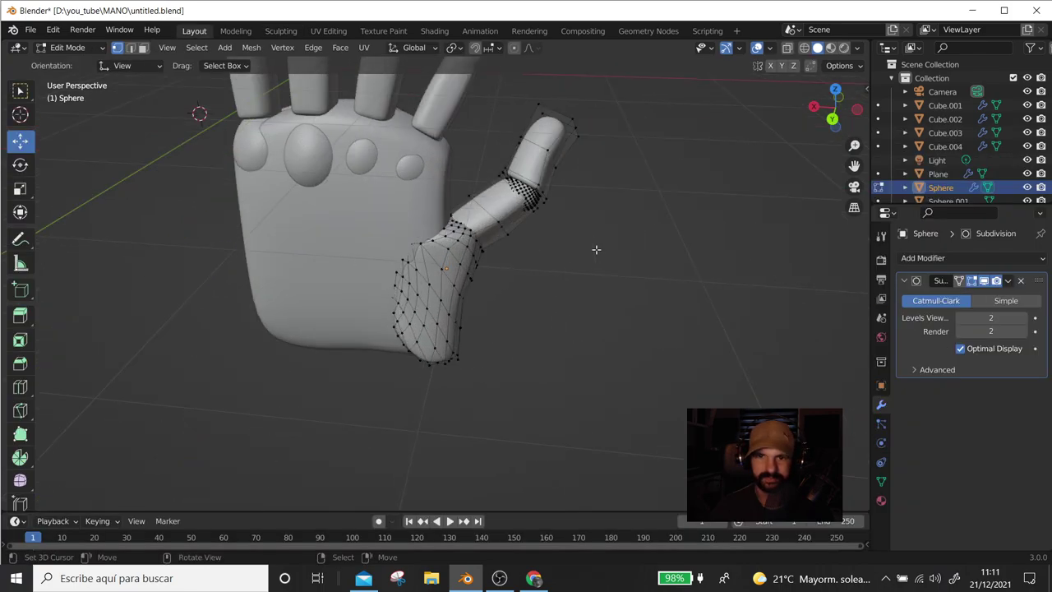
Select the linked thumb finger segments and rotate them 5.1° around Z
middle_drag(544, 196, 530, 206)
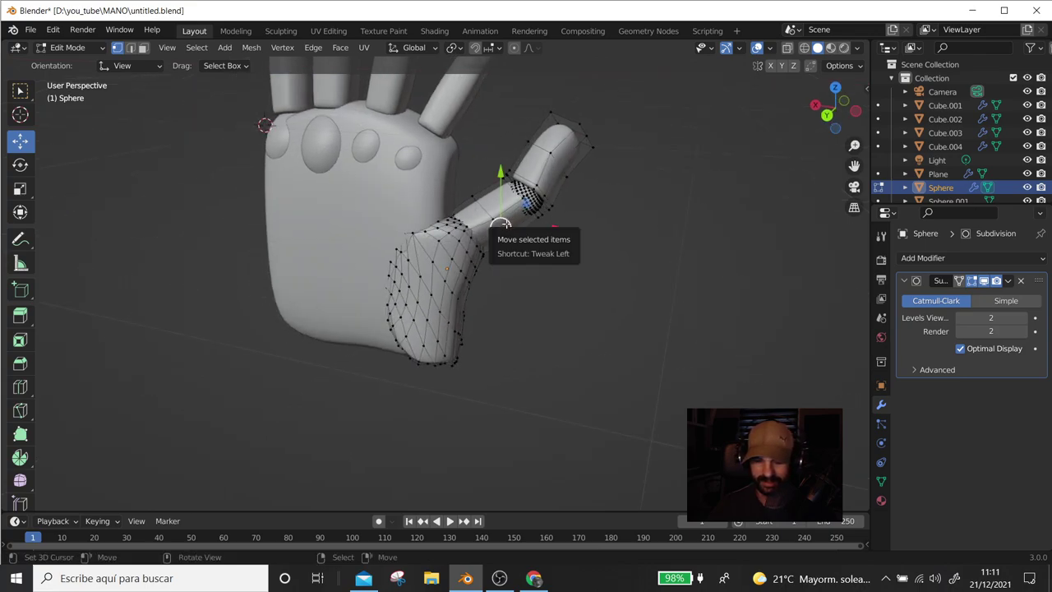
key(l)
click(536, 200)
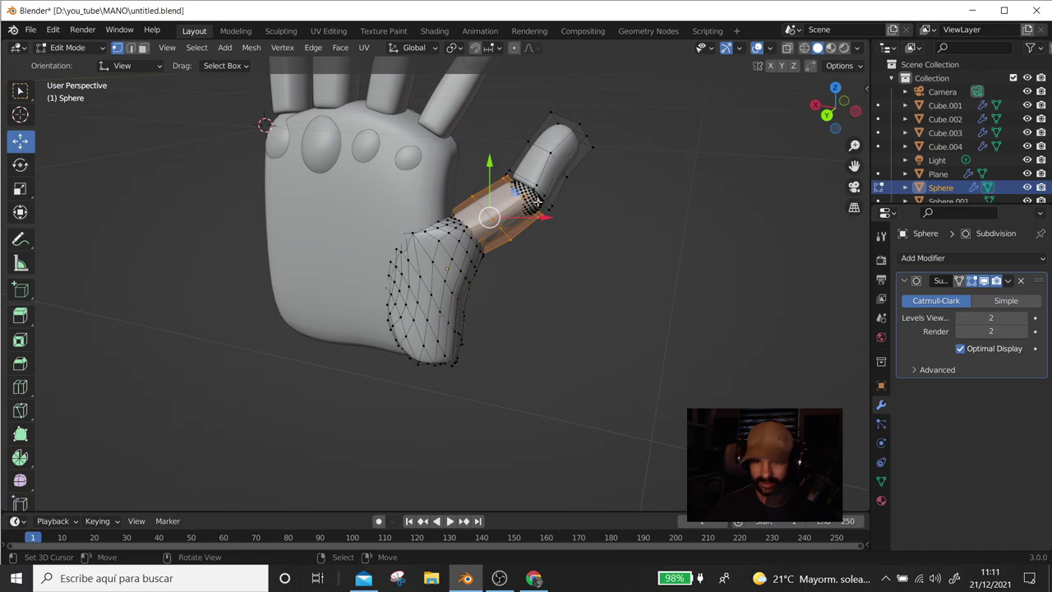
key(l)
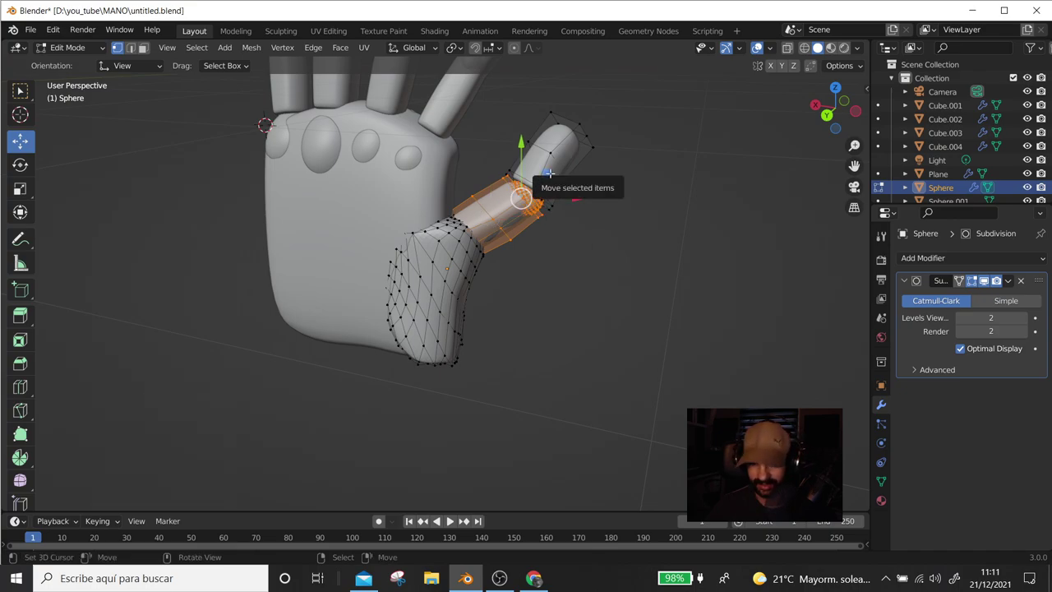
key(l)
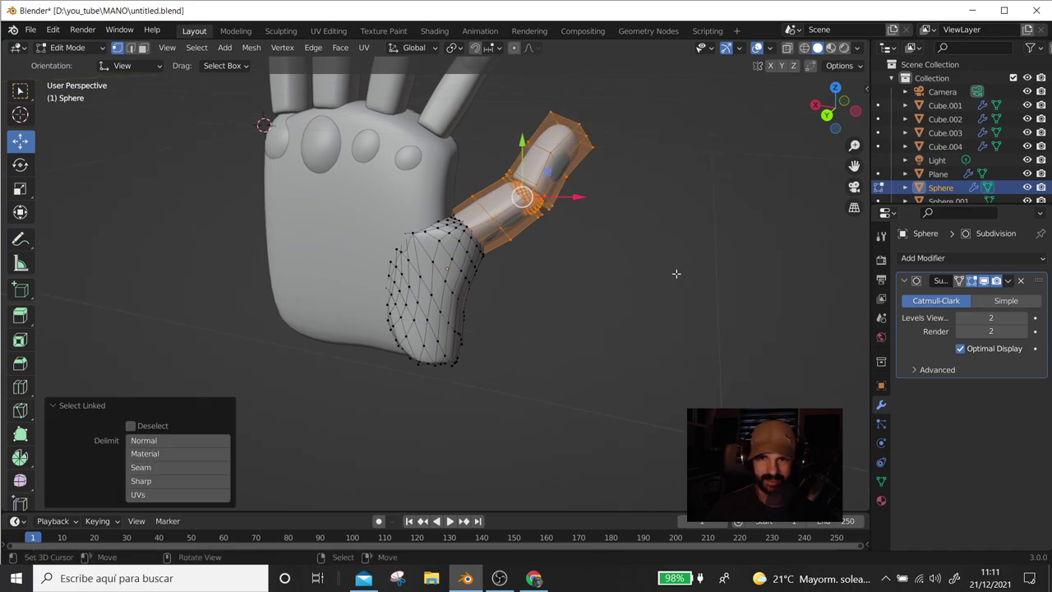
mouse_move(675, 275)
middle_down()
mouse_move(618, 282)
mouse_move(606, 295)
middle_up()
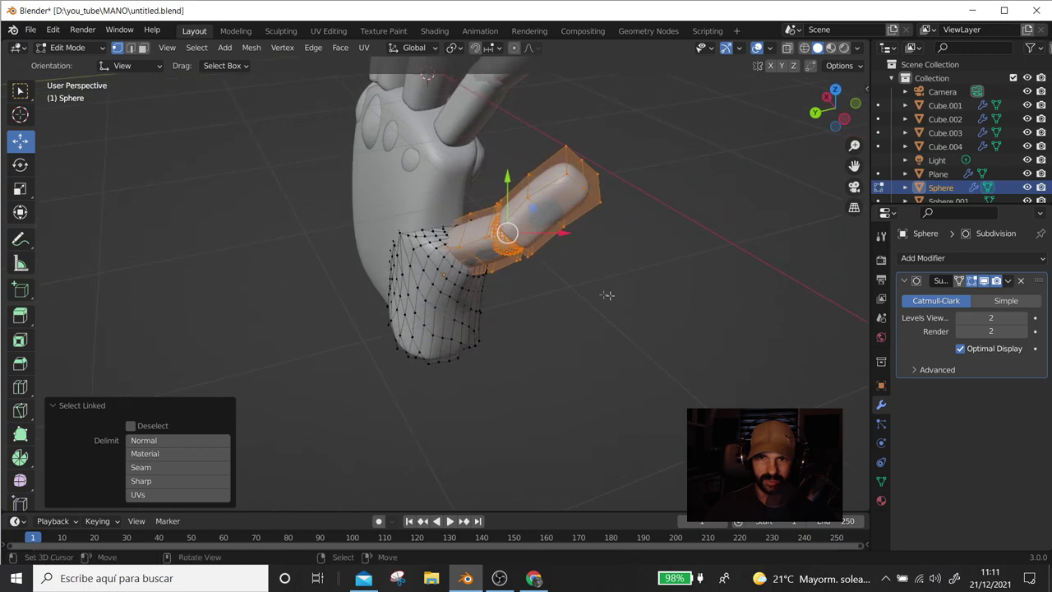
key(r)
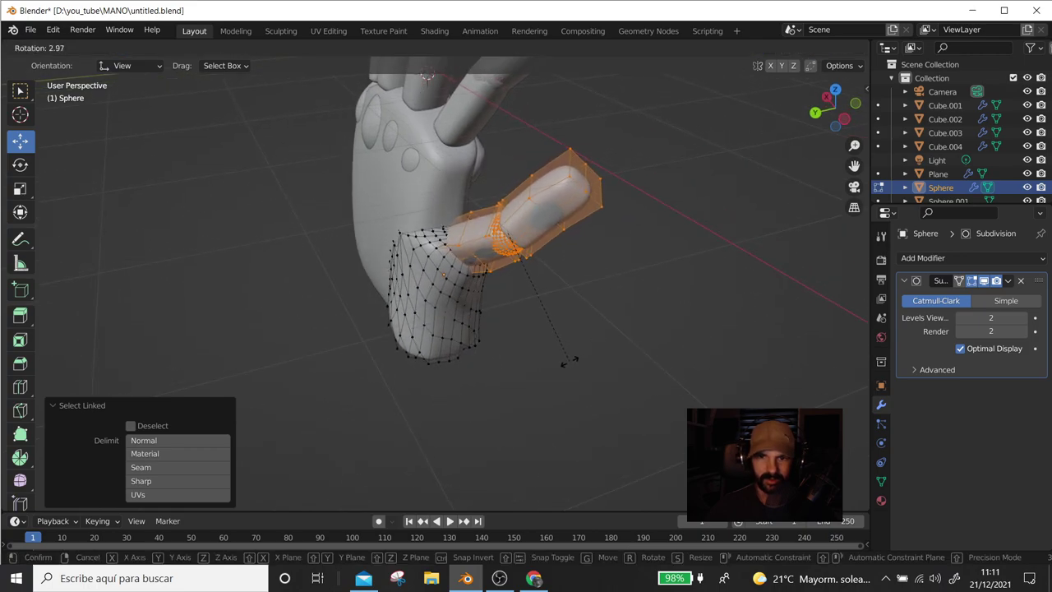
middle_drag(567, 318, 534, 235)
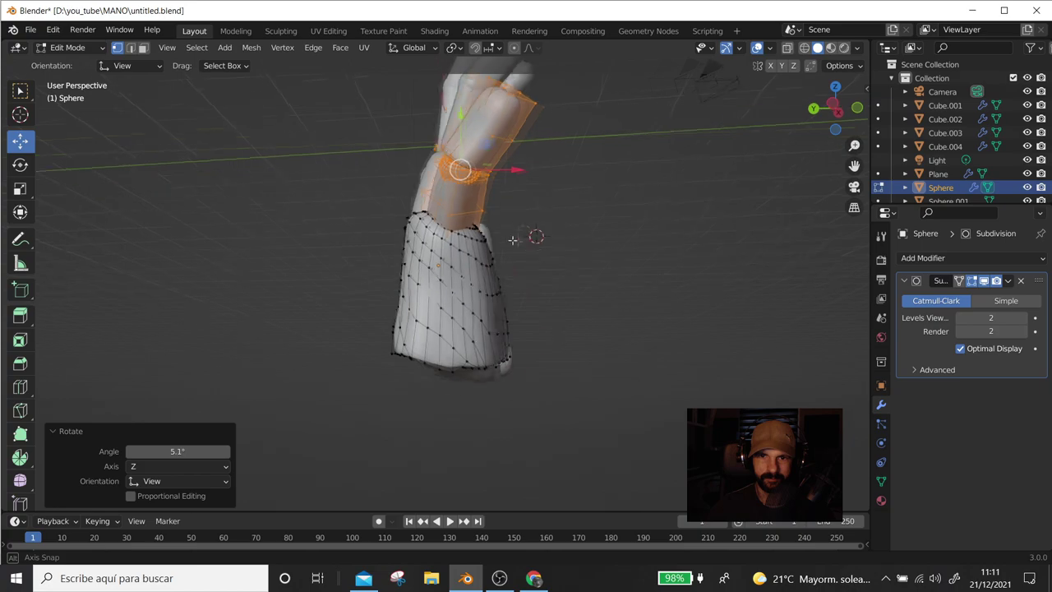
scroll(534, 235, down, 4)
mouse_move(282, 200)
middle_down()
mouse_move(405, 257)
mouse_move(173, 286)
middle_up()
Leave the thumb mesh and open the Cube.004 finger in Edit Mode
key(Tab)
mouse_move(88, 231)
middle_down()
mouse_move(401, 345)
mouse_move(435, 181)
mouse_move(461, 339)
mouse_move(426, 371)
mouse_move(346, 330)
middle_up()
click(436, 181)
key(Tab)
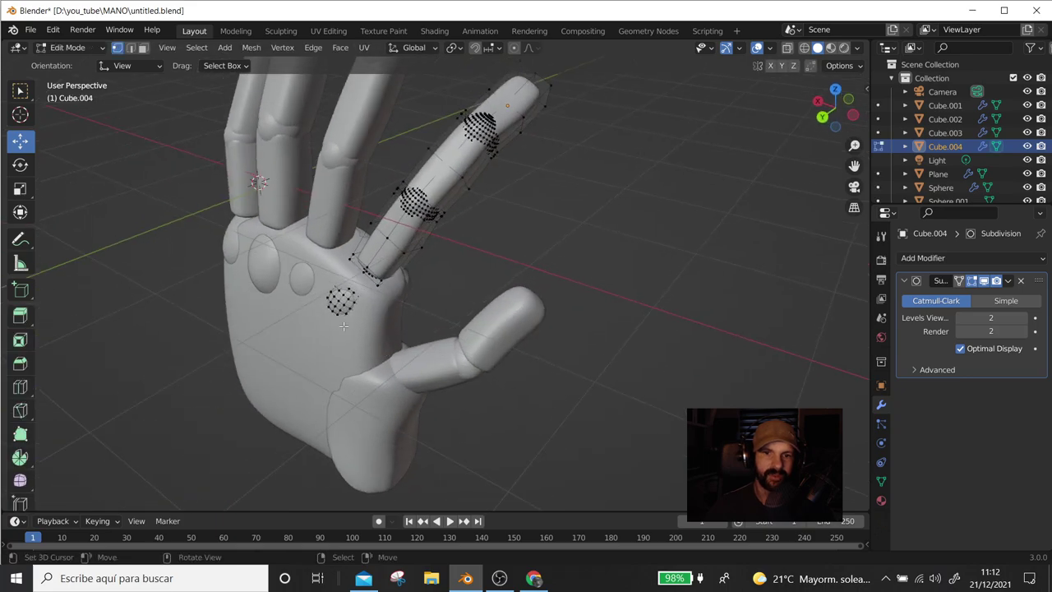
Sculpt the Cube.004 finger, pushing it slightly downward
key(Tab)
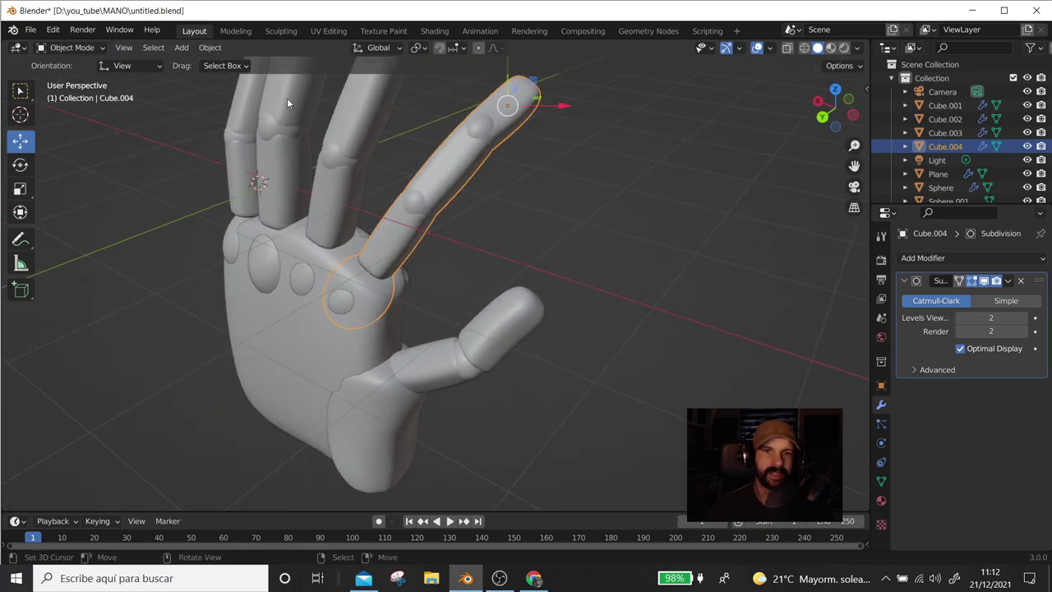
click(279, 31)
middle_drag(376, 328, 382, 283)
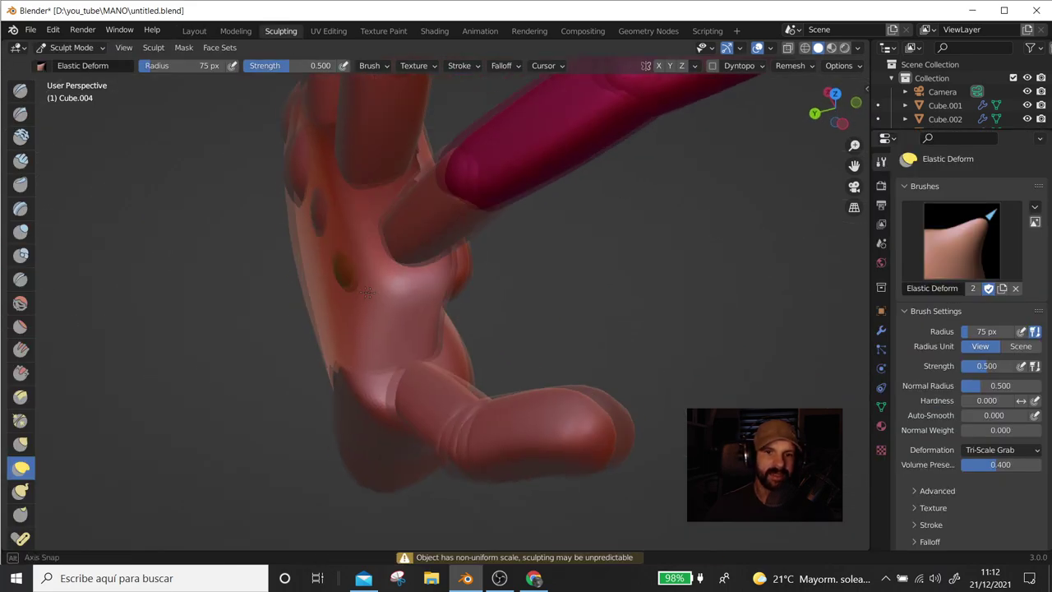
drag(375, 277, 359, 280)
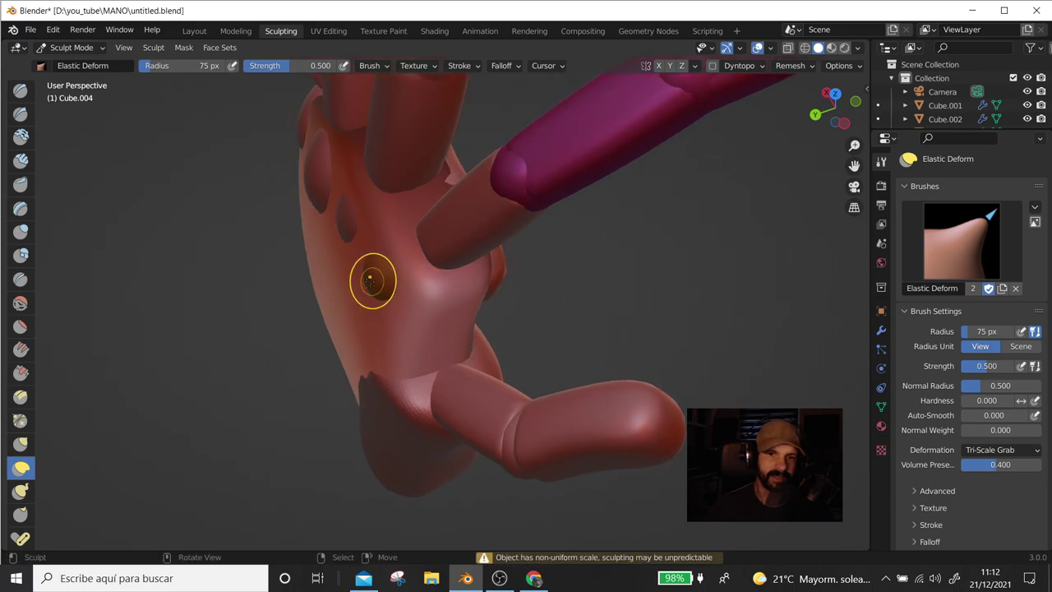
middle_drag(364, 277, 477, 206)
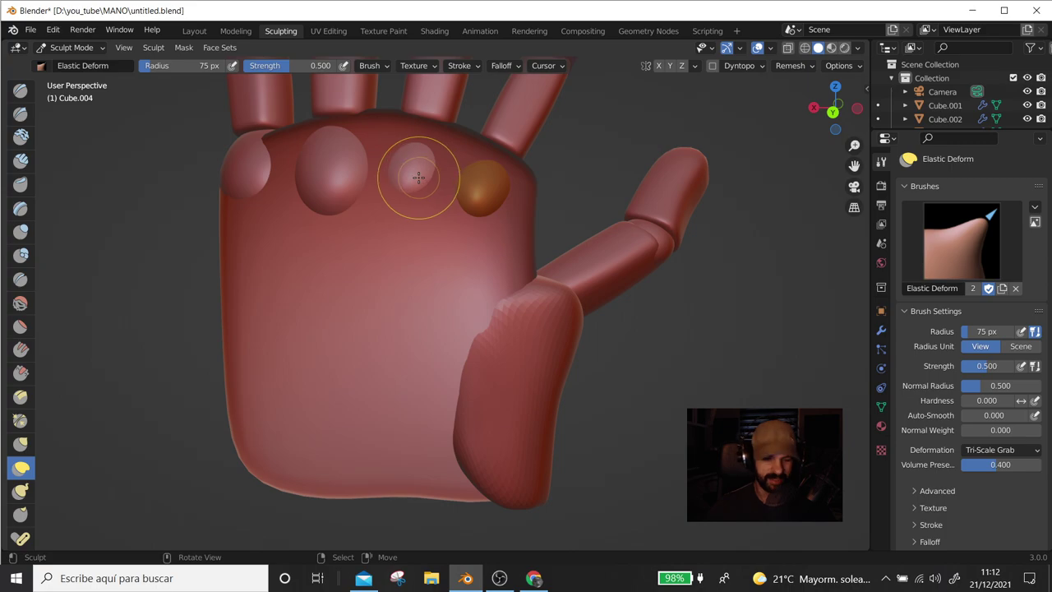
Select the Cube.002 middle finger and take it into Sculpt Mode with Elastic Deform
click(207, 31)
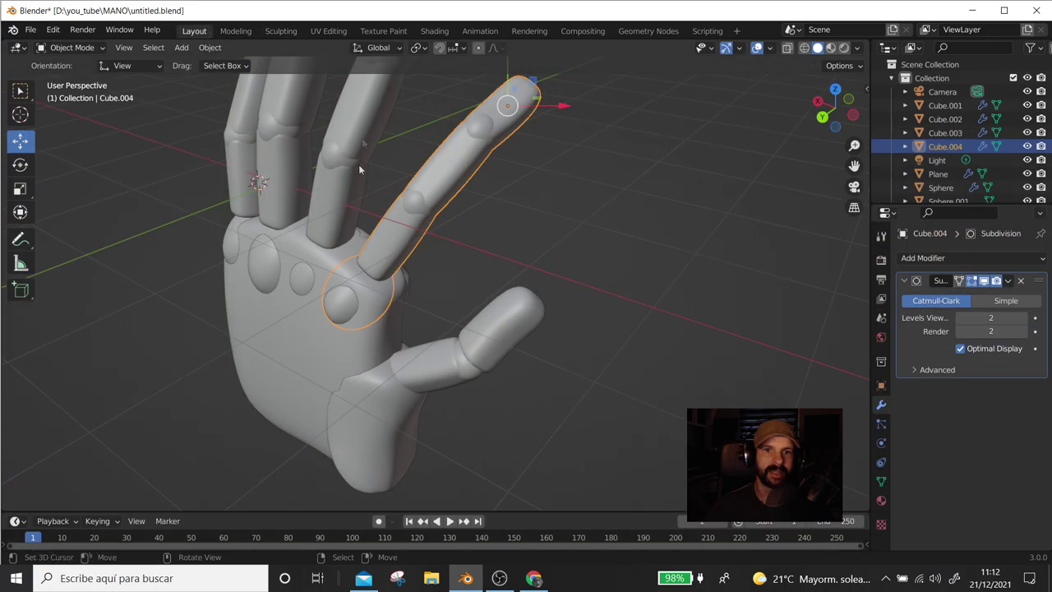
click(306, 281)
key(Tab)
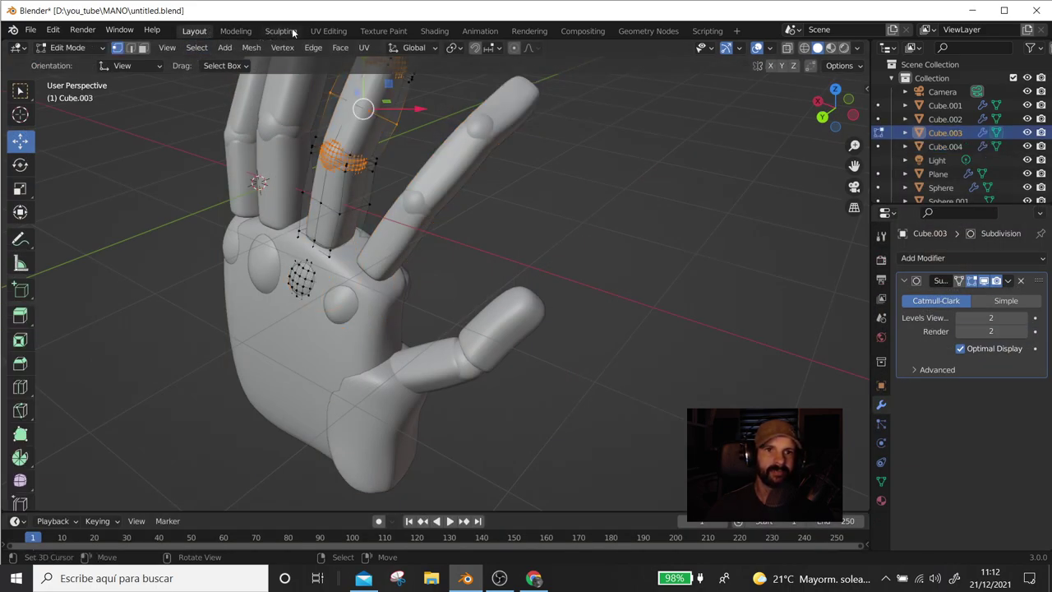
click(293, 31)
mouse_move(383, 225)
middle_down()
mouse_move(387, 206)
mouse_move(356, 223)
mouse_move(366, 244)
mouse_move(429, 241)
middle_up()
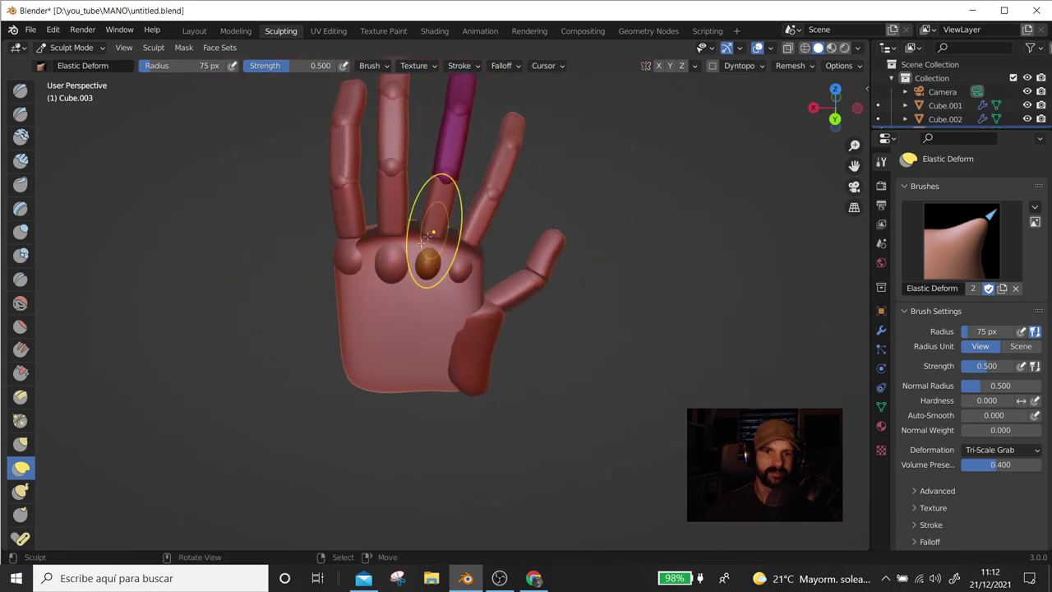
key(alt+q)
scroll(430, 238, down, 3)
middle_drag(422, 304, 304, 282)
mouse_move(540, 309)
middle_down()
mouse_move(542, 209)
mouse_move(512, 305)
middle_up()
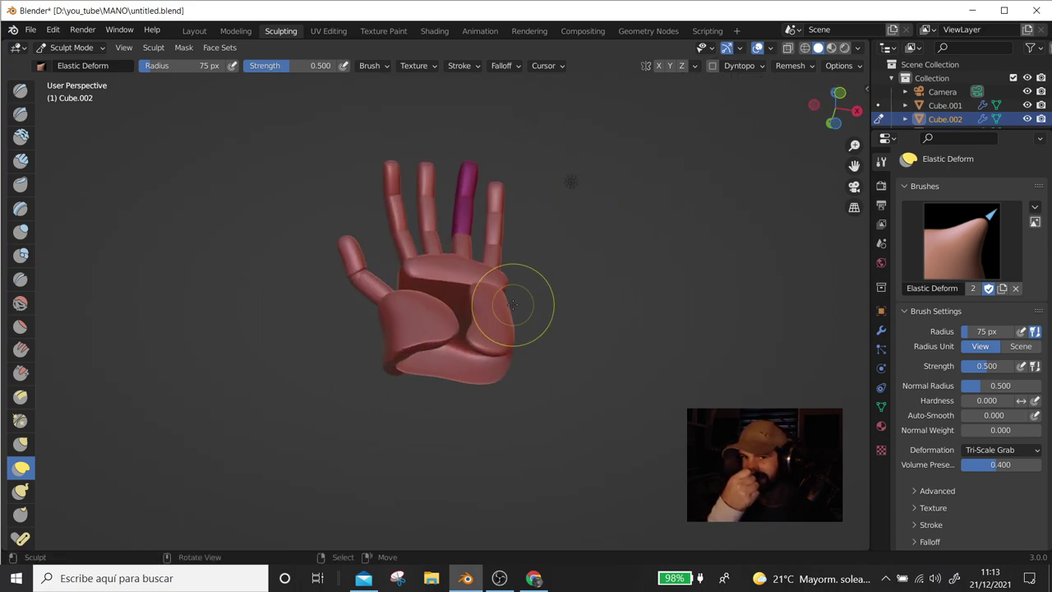
mouse_move(512, 305)
middle_down()
mouse_move(731, 321)
mouse_move(424, 320)
middle_up()
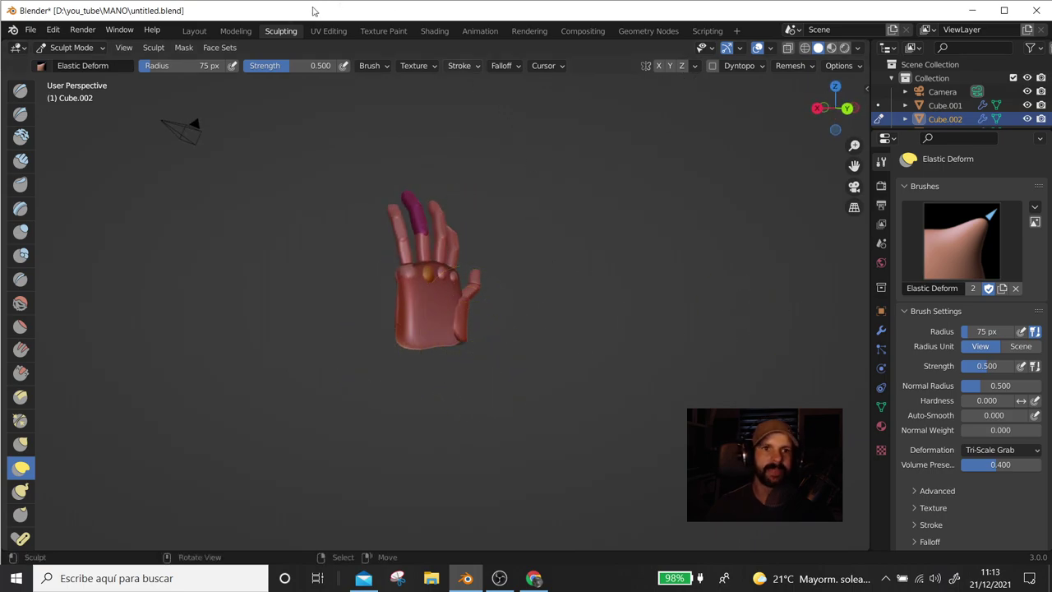
Return to the Layout workspace in Object Mode with the palm facing front-on
click(195, 32)
mouse_move(431, 349)
middle_down()
mouse_move(506, 333)
mouse_move(493, 262)
mouse_move(511, 241)
mouse_move(373, 265)
middle_up()
mouse_move(466, 341)
middle_down()
mouse_move(573, 409)
mouse_move(637, 434)
mouse_move(479, 392)
mouse_move(493, 306)
mouse_move(478, 306)
mouse_move(457, 350)
middle_up()
key(shift+a)
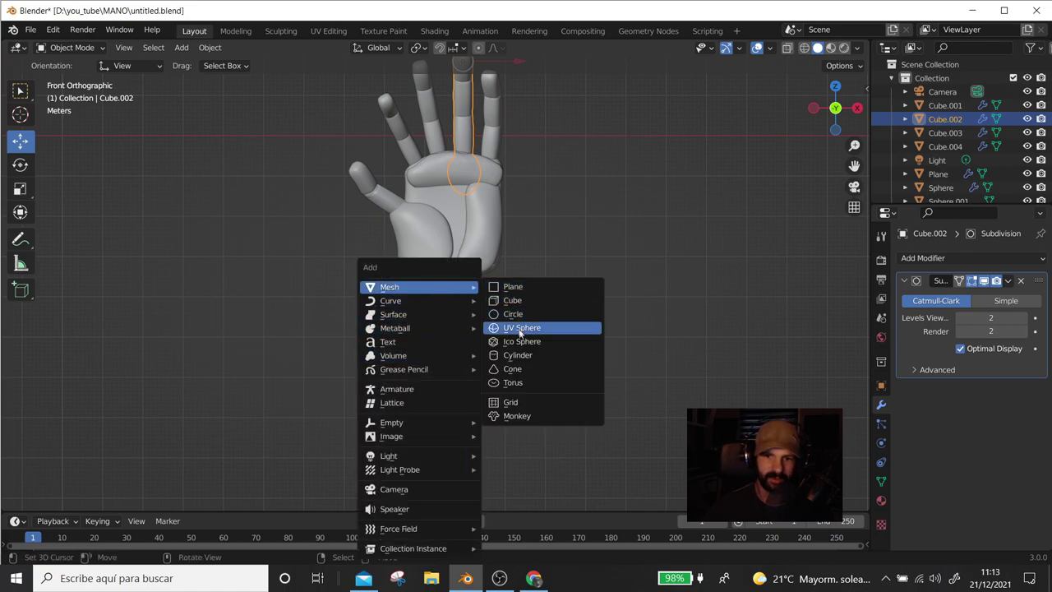
Add a cylinder mesh and position it centred just below the palm
click(519, 355)
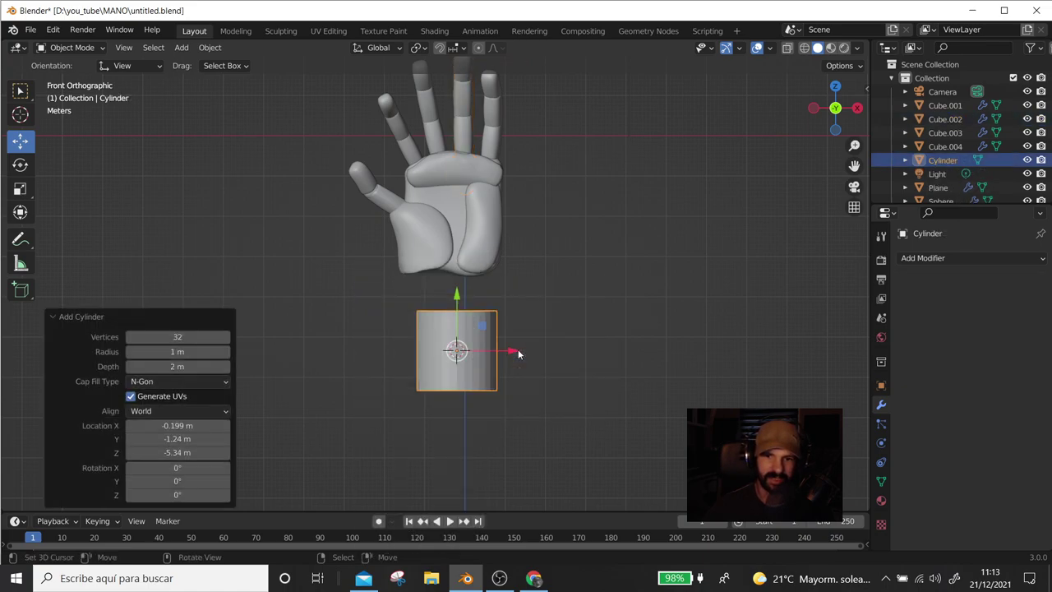
drag(457, 304, 457, 260)
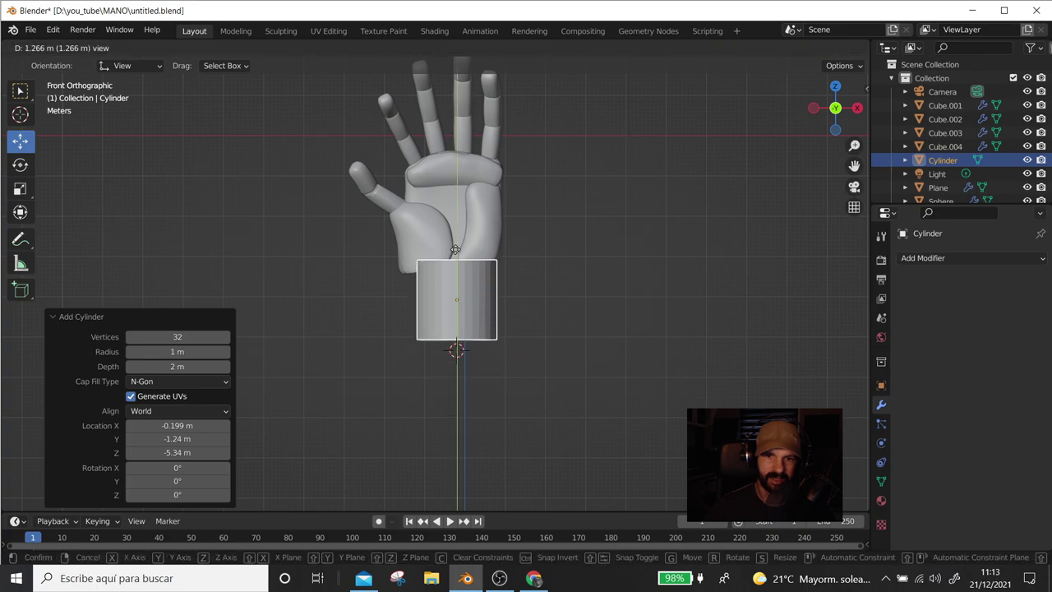
mouse_move(481, 294)
middle_down()
mouse_move(523, 308)
mouse_move(508, 340)
mouse_move(493, 271)
mouse_move(68, 202)
mouse_move(344, 245)
mouse_move(621, 326)
mouse_move(644, 309)
middle_up()
key(g)
click(448, 265)
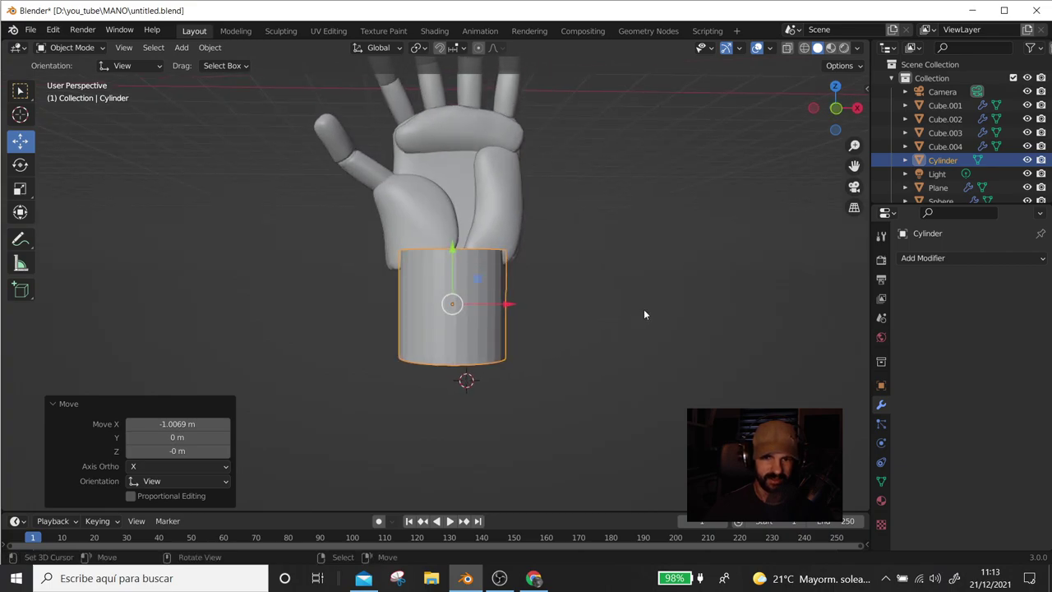
mouse_move(592, 342)
middle_down()
mouse_move(535, 394)
mouse_move(535, 375)
middle_up()
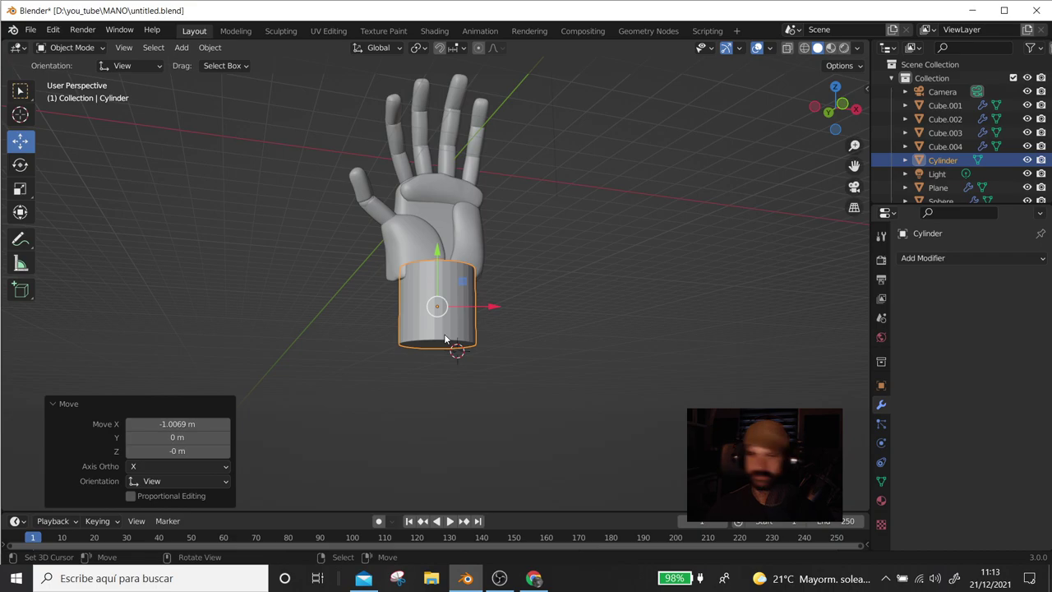
Loop-cut the cylinder's middle and scale that loop inward to pinch the wrist
key(Tab)
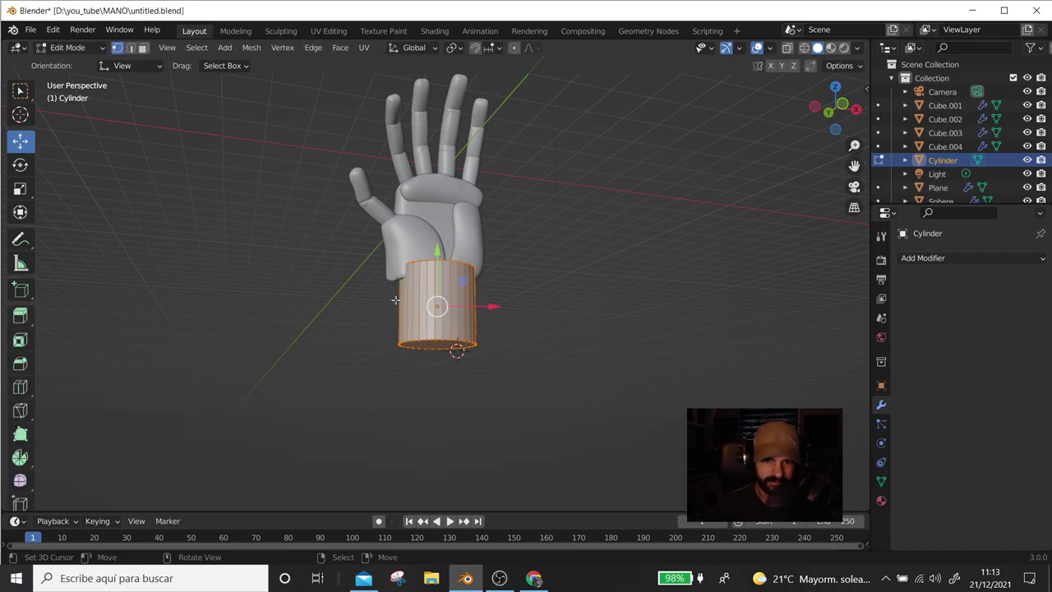
key(ctrl+r)
click(440, 283)
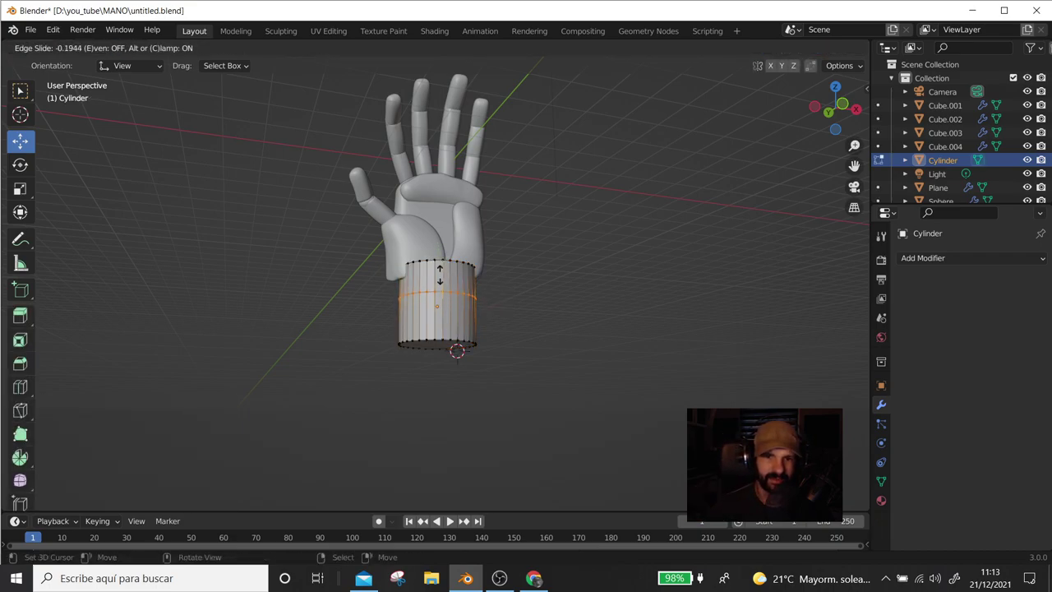
click(440, 273)
key(shift+s)
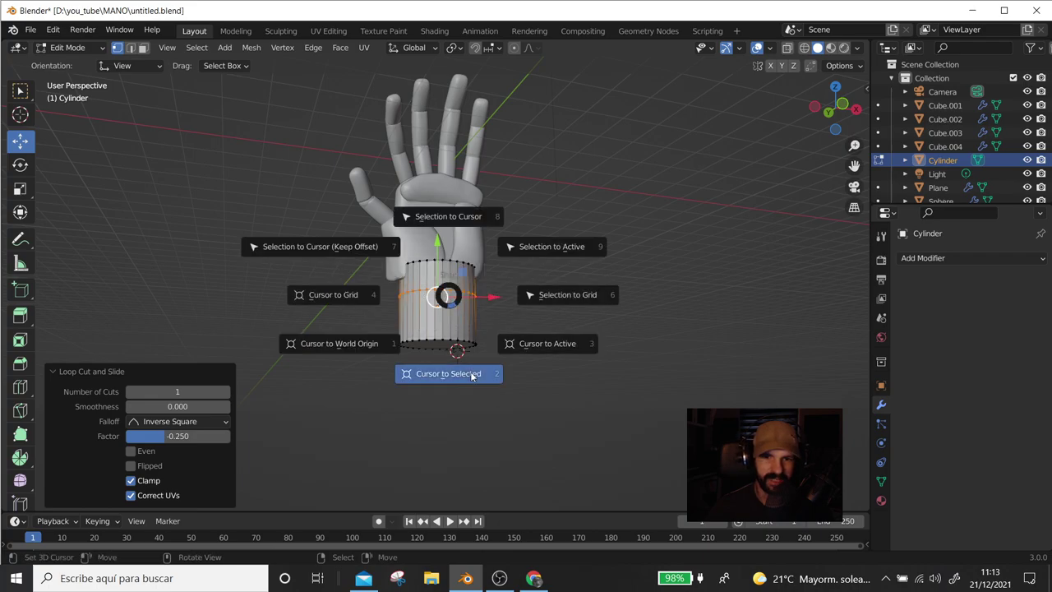
click(449, 373)
key(s)
click(625, 335)
mouse_move(626, 337)
middle_down()
mouse_move(661, 344)
mouse_move(527, 346)
mouse_move(549, 310)
mouse_move(282, 150)
middle_up()
Shade the cylinder smooth and give it a Subdivision modifier
key(Tab)
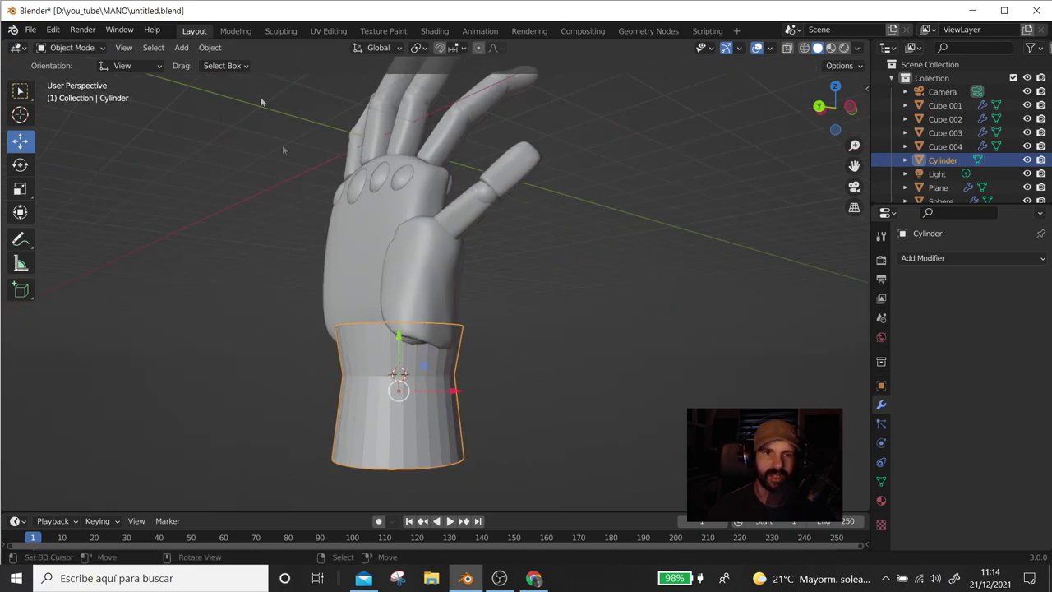
right_click(475, 272)
click(477, 266)
middle_drag(476, 267, 575, 329)
scroll(619, 355, down, 2)
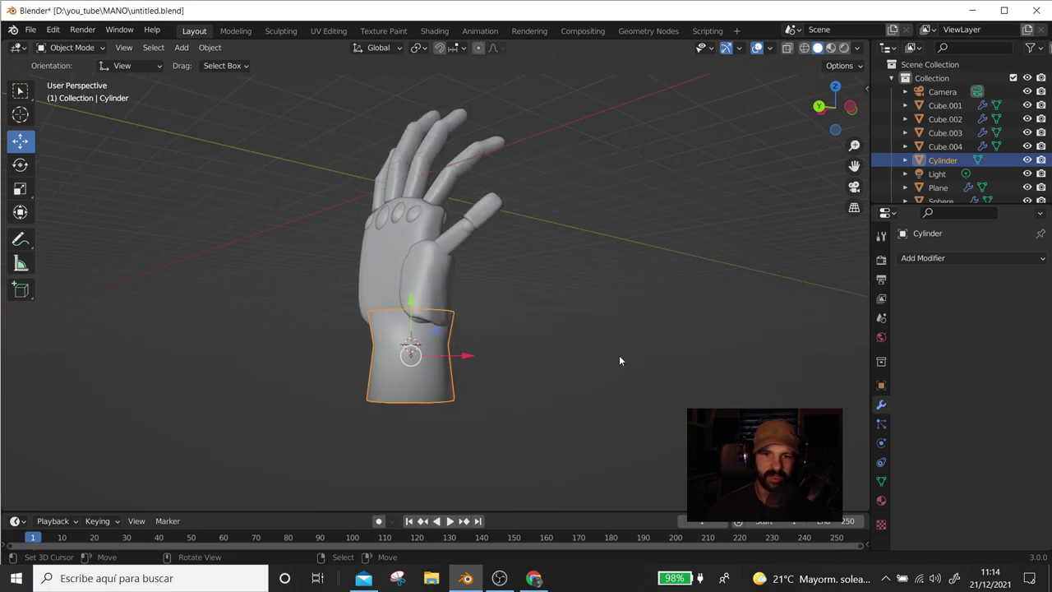
middle_drag(619, 355, 658, 345)
click(929, 258)
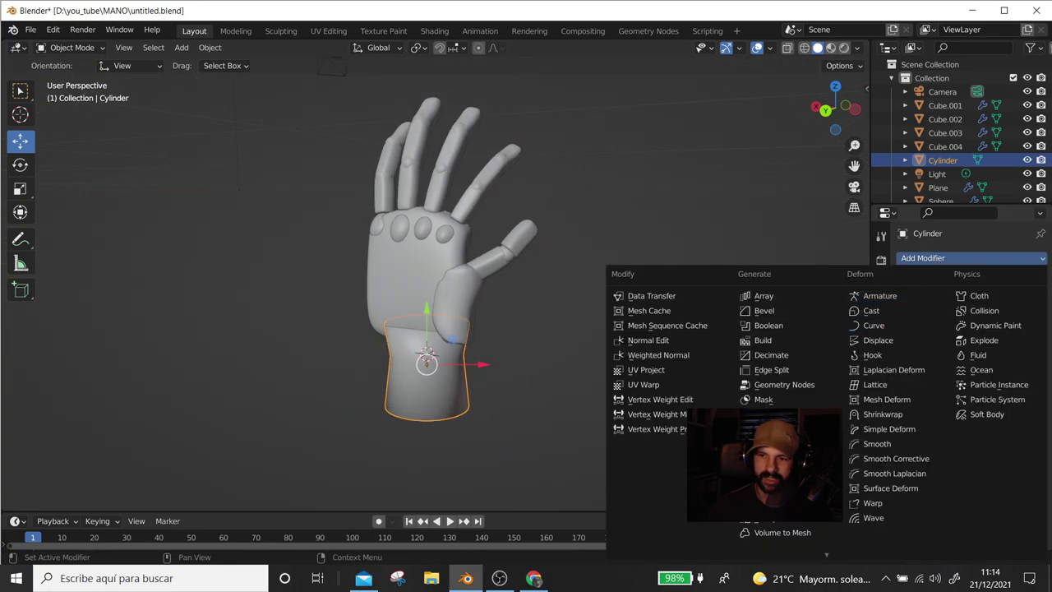
click(781, 502)
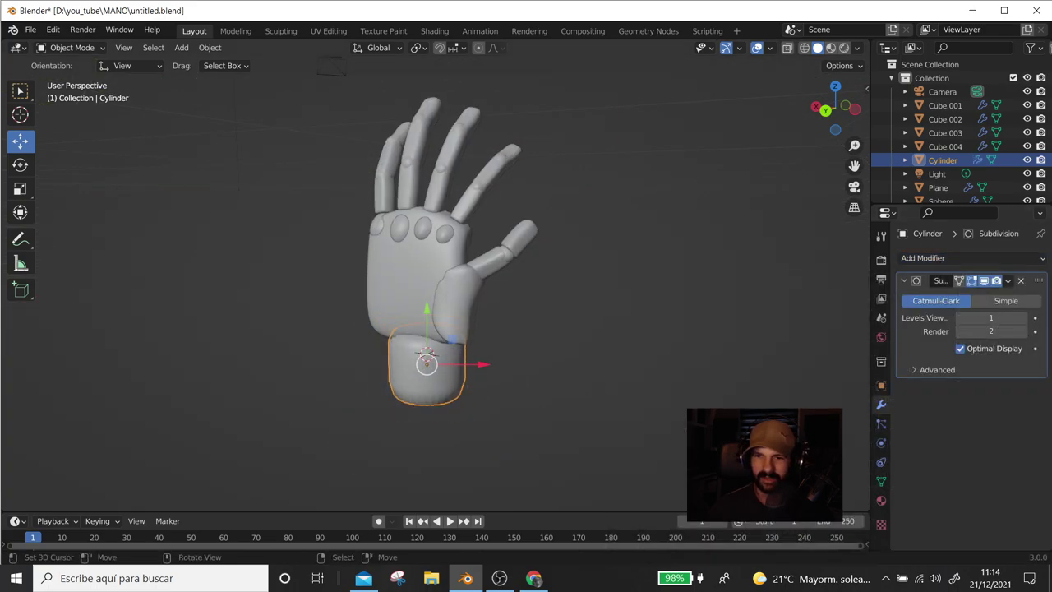
middle_drag(320, 395, 351, 371)
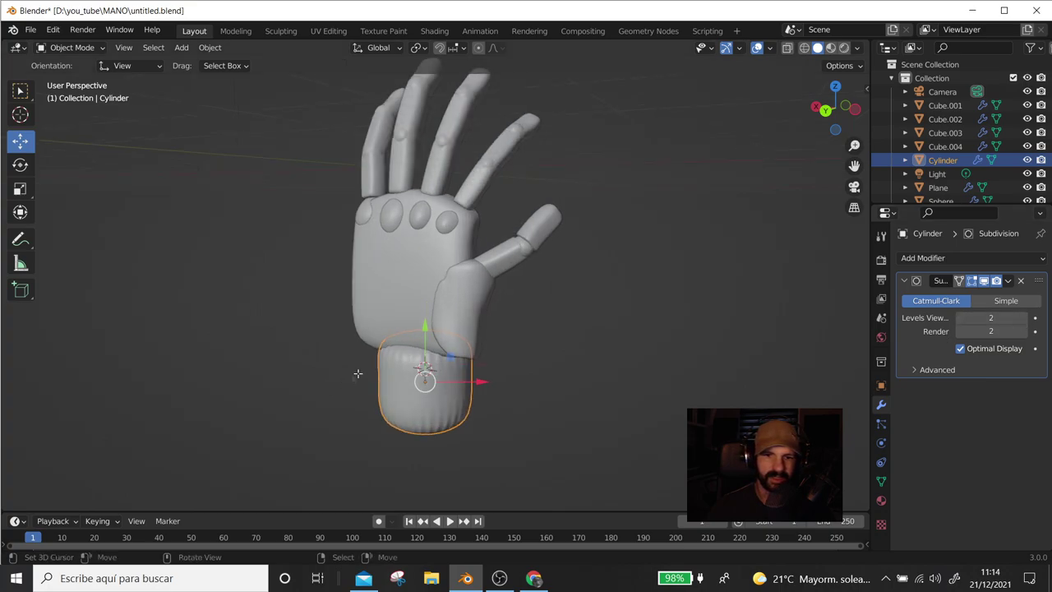
Add edge loops near the cylinder's top and bottom to firm up both ends
key(Tab)
key(ctrl+r)
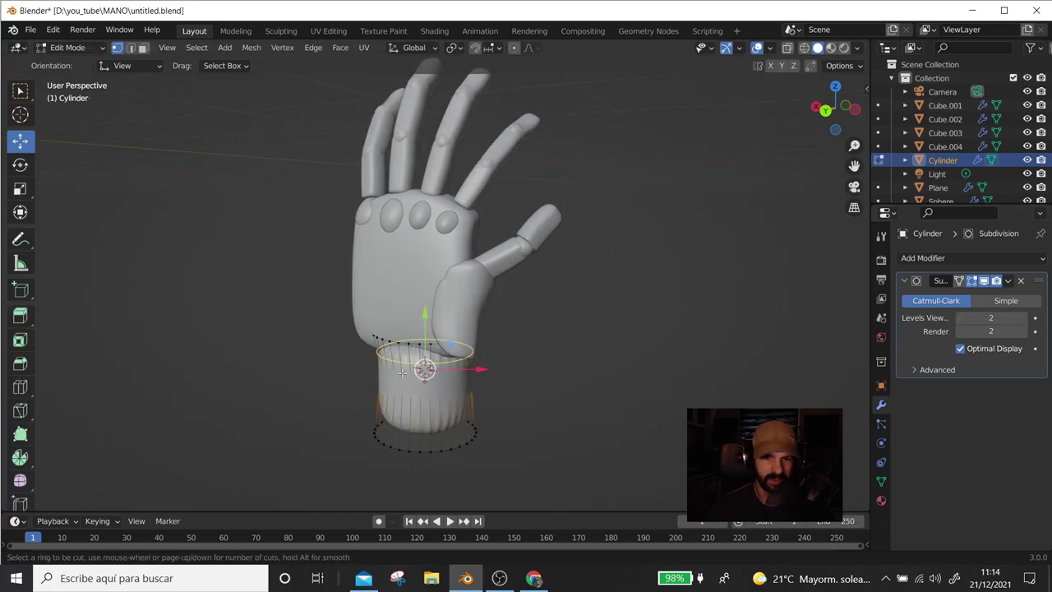
click(402, 373)
click(400, 355)
key(ctrl+r)
click(401, 424)
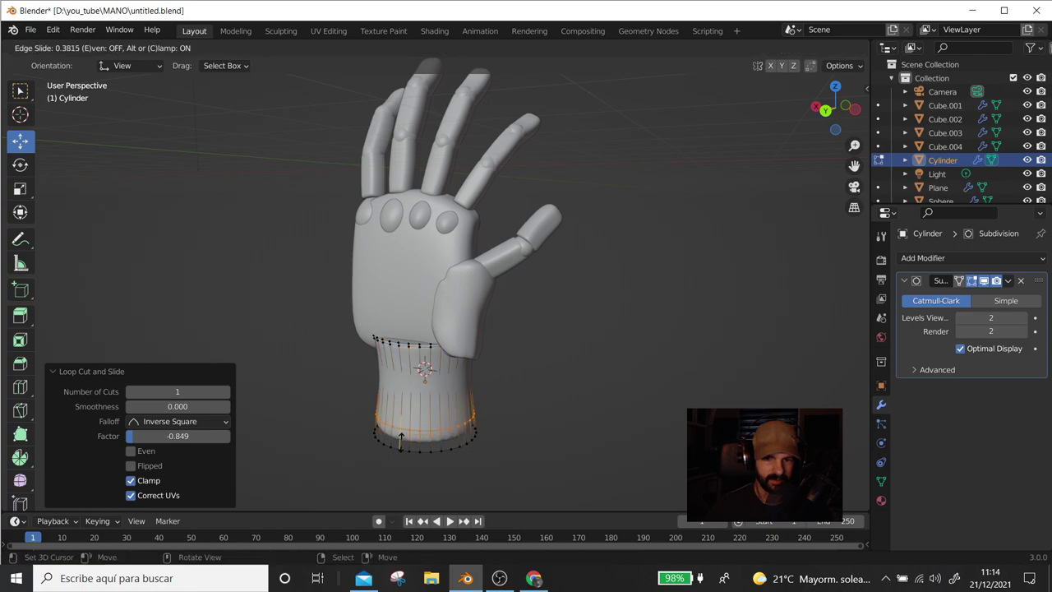
click(403, 448)
middle_drag(402, 449, 479, 406)
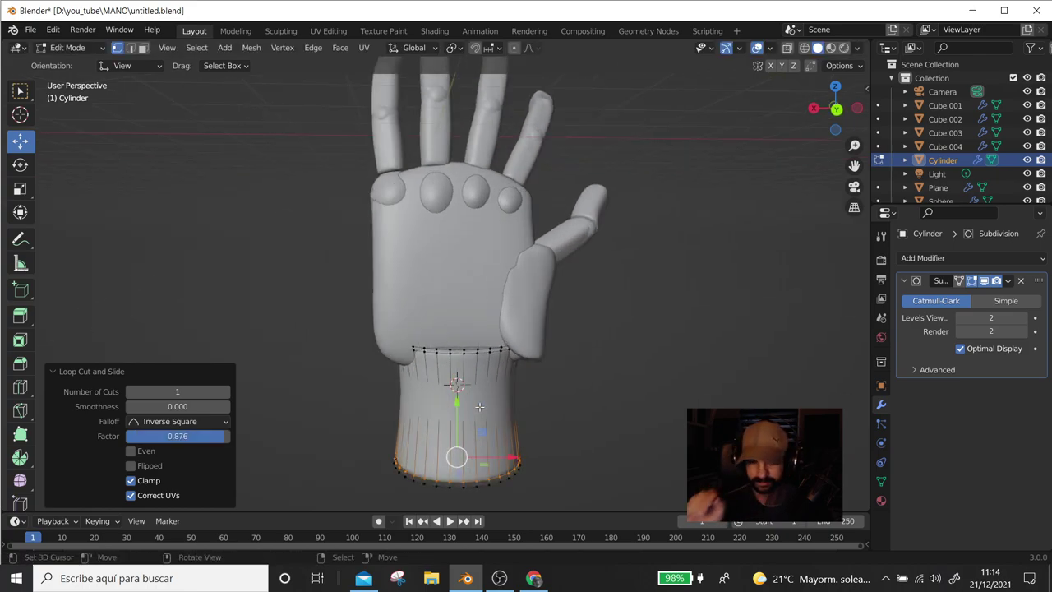
mouse_move(479, 406)
middle_down()
mouse_move(594, 388)
mouse_move(478, 369)
mouse_move(509, 383)
middle_up()
key(Tab)
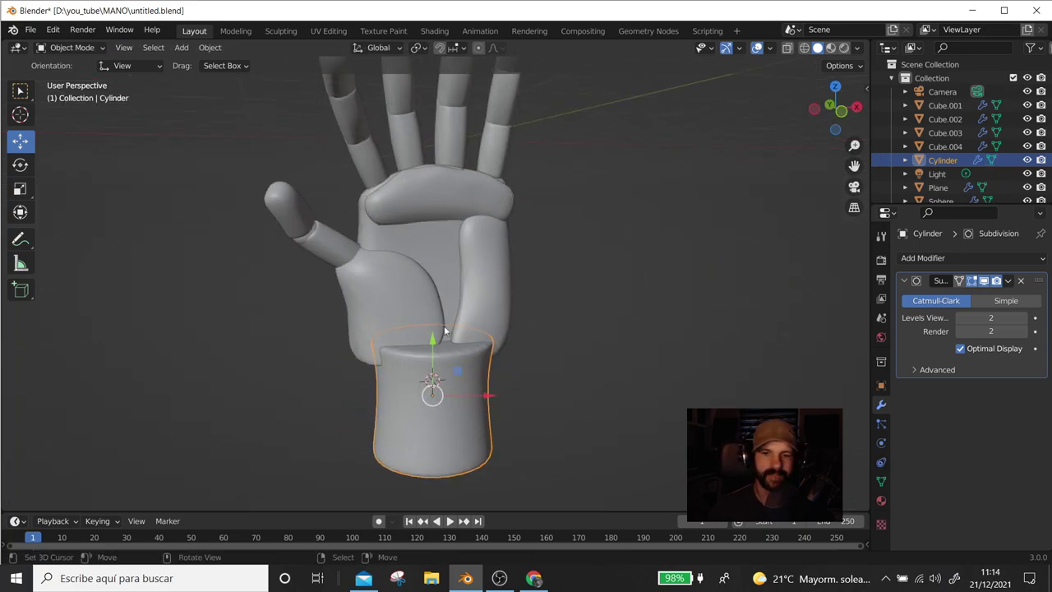
click(280, 30)
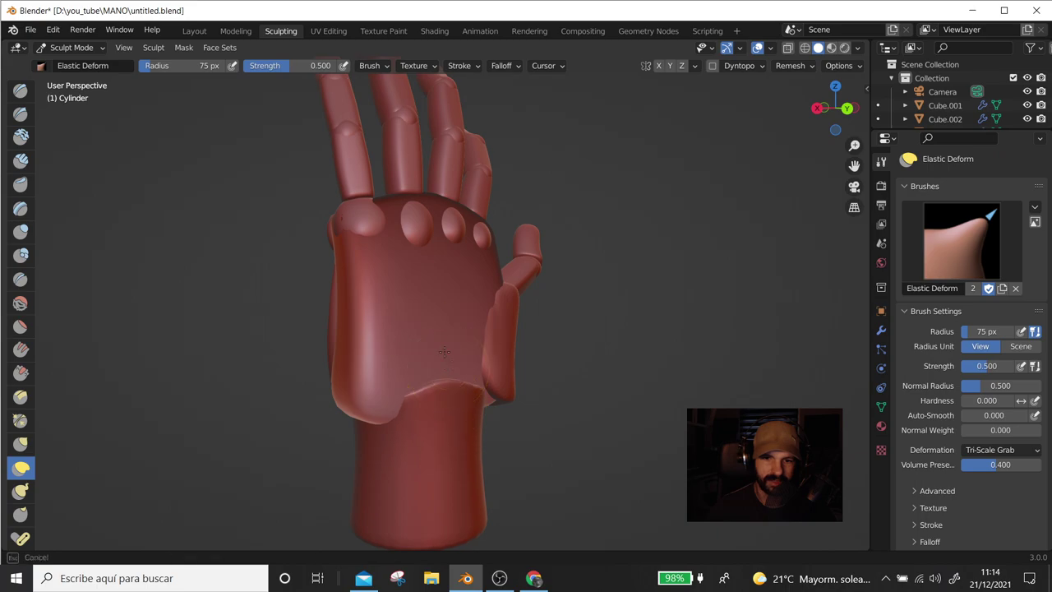
Elastic-deform the thumb base down toward the wrist and reshape the wrist-palm edge
mouse_move(465, 399)
middle_down()
mouse_move(277, 400)
mouse_move(437, 390)
middle_up()
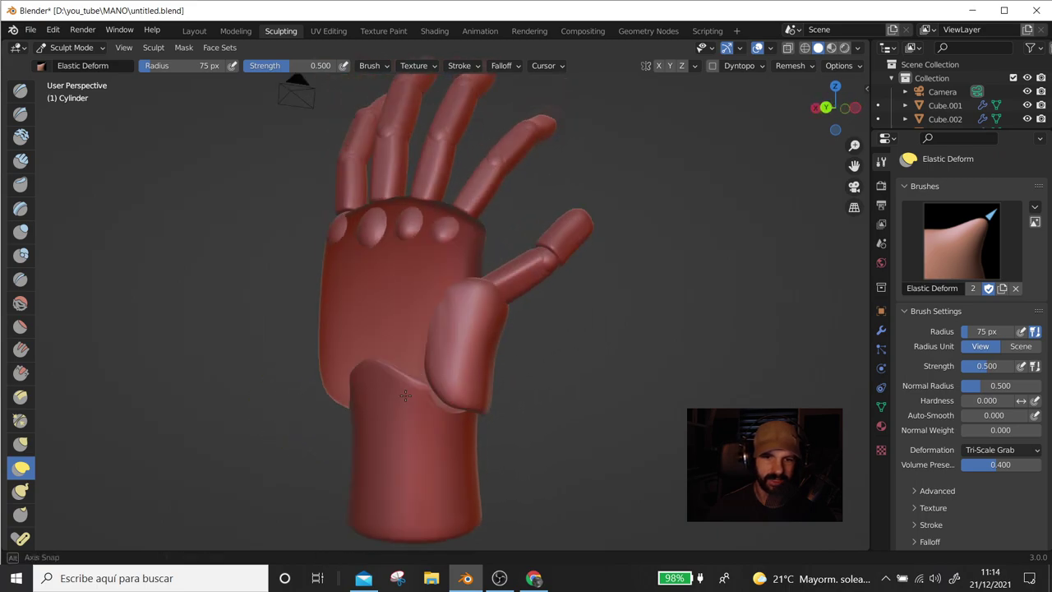
mouse_move(441, 392)
mouse_down()
mouse_move(495, 418)
mouse_move(430, 418)
mouse_up()
mouse_move(451, 422)
middle_down()
mouse_move(495, 400)
mouse_move(364, 399)
middle_up()
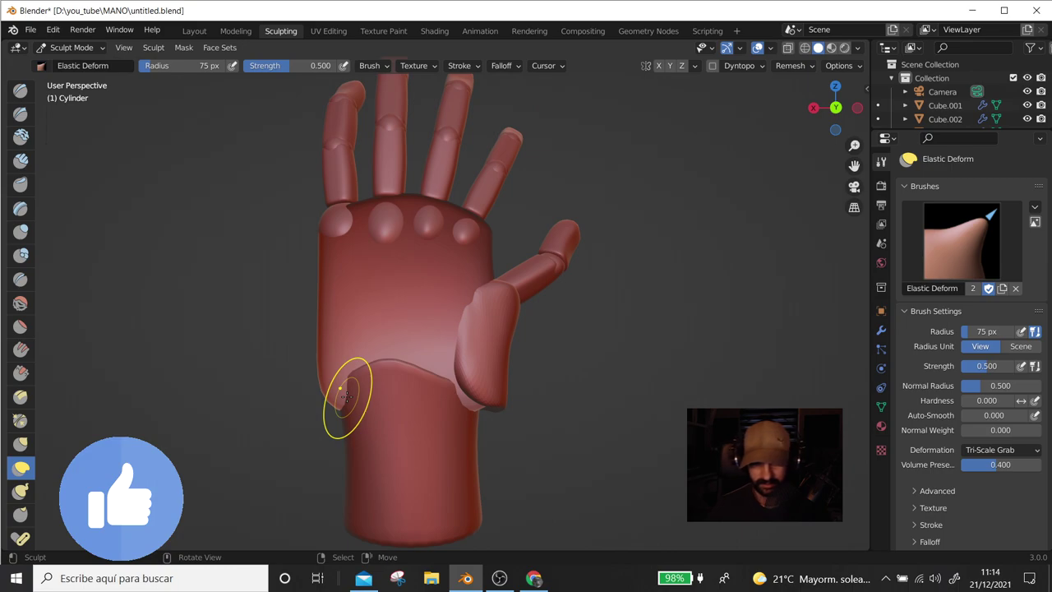
drag(345, 394, 323, 419)
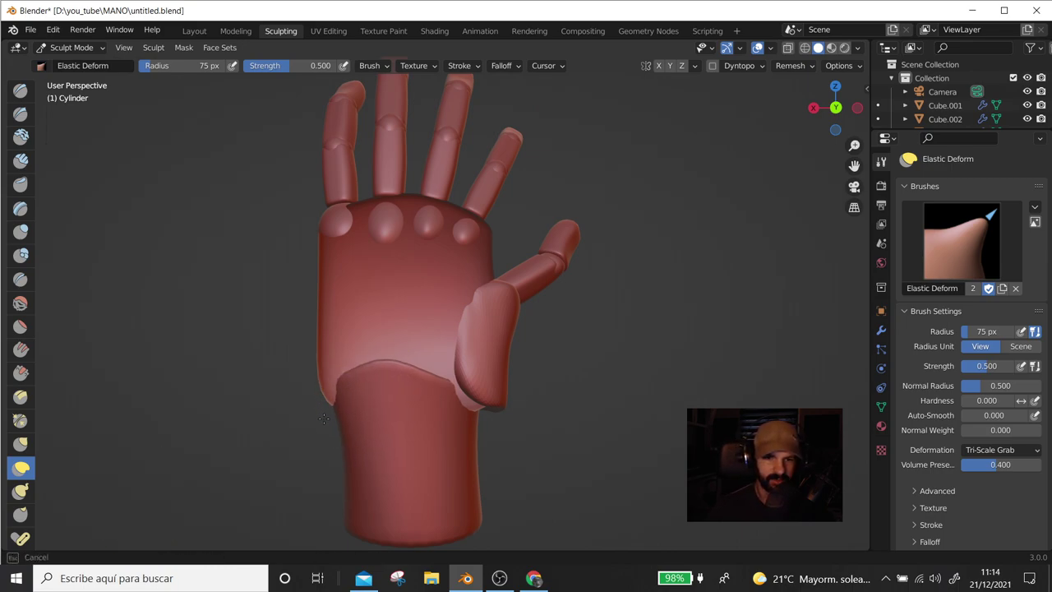
mouse_move(353, 424)
middle_down()
mouse_move(437, 401)
mouse_move(464, 374)
middle_up()
scroll(469, 371, up, 2)
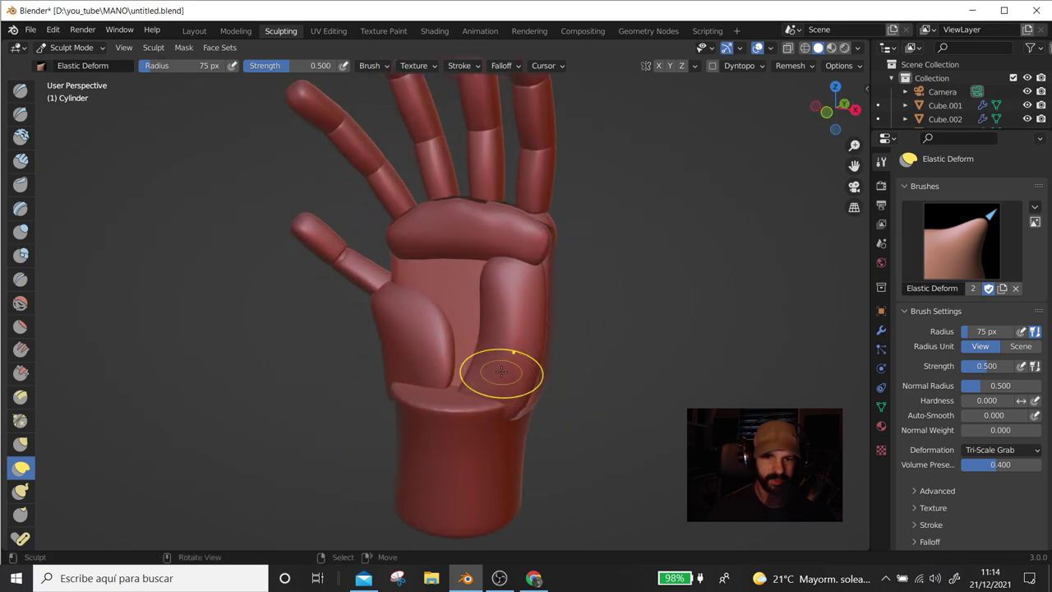
scroll(481, 380, up, 2)
middle_drag(481, 462, 505, 90)
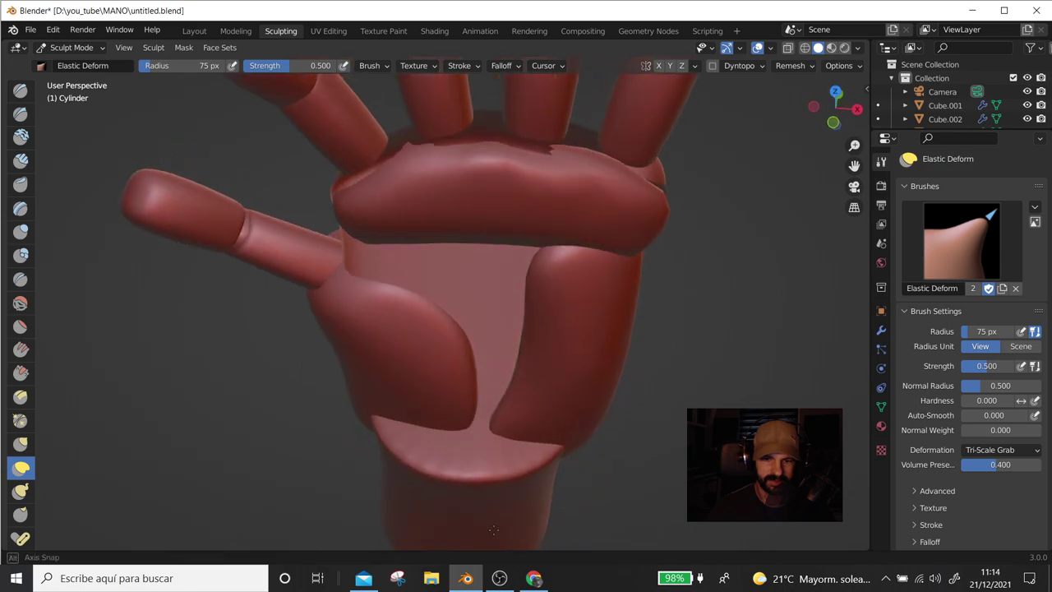
scroll(486, 430, down, 3)
middle_drag(486, 430, 450, 380)
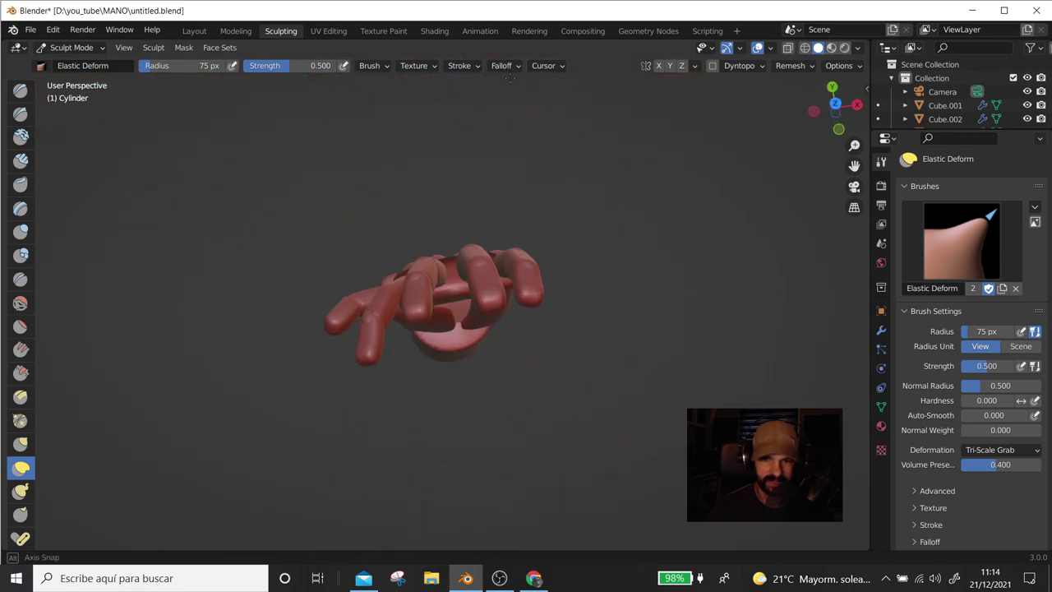
scroll(451, 380, up, 2)
Pull the wrist cylinder and crease so the wrist blends into the palm, then enter Edit Mode
drag(434, 422, 475, 398)
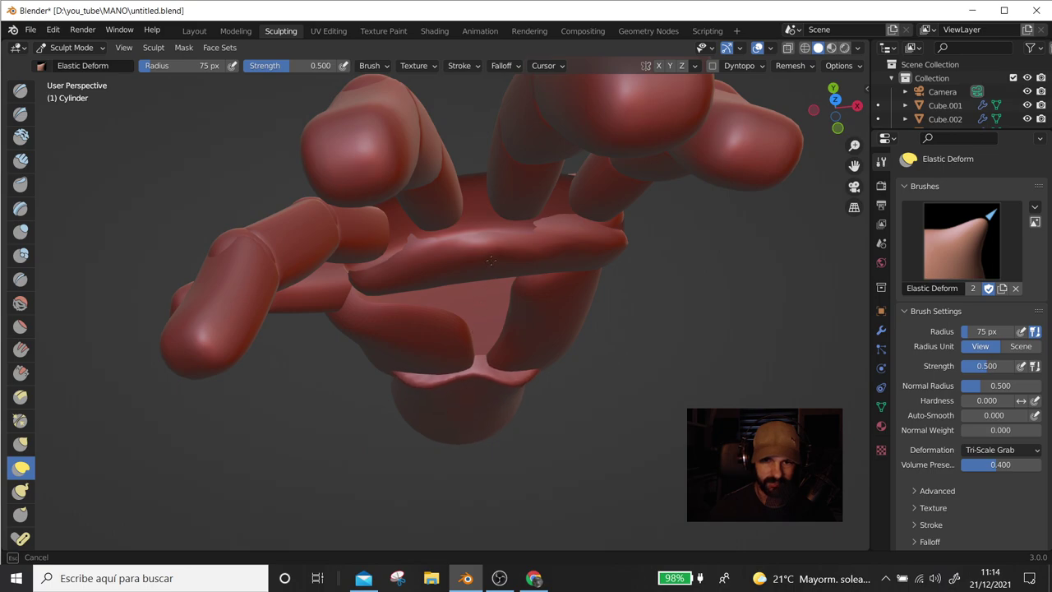
drag(507, 239, 536, 348)
middle_drag(536, 347, 518, 425)
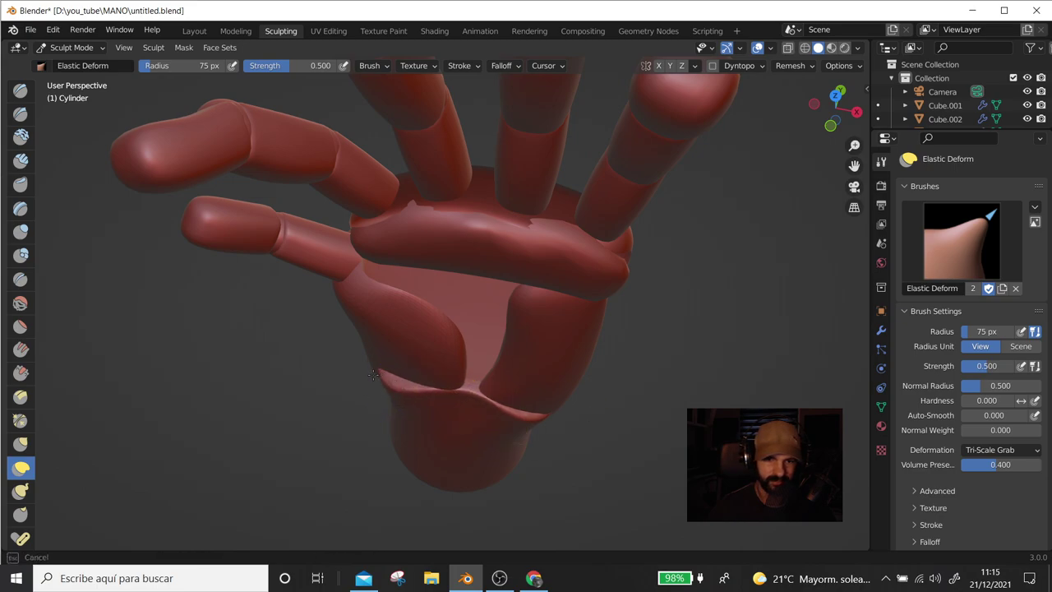
mouse_move(380, 383)
middle_down()
mouse_move(387, 432)
mouse_move(377, 438)
middle_up()
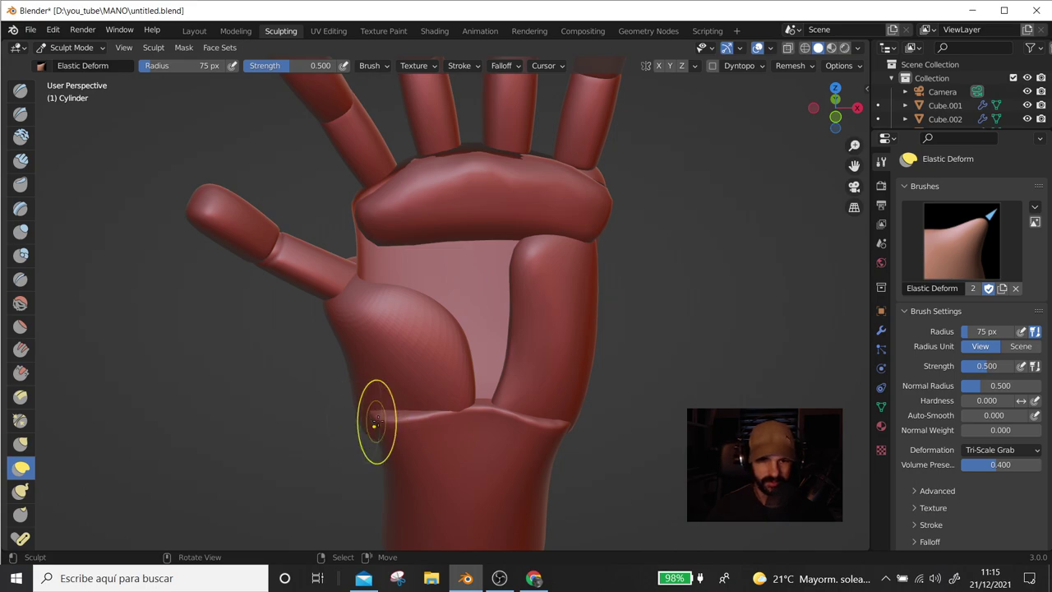
middle_drag(375, 422, 669, 376)
scroll(524, 369, up, 5)
mouse_move(526, 386)
middle_down()
mouse_move(449, 448)
mouse_move(504, 435)
mouse_move(553, 391)
middle_up()
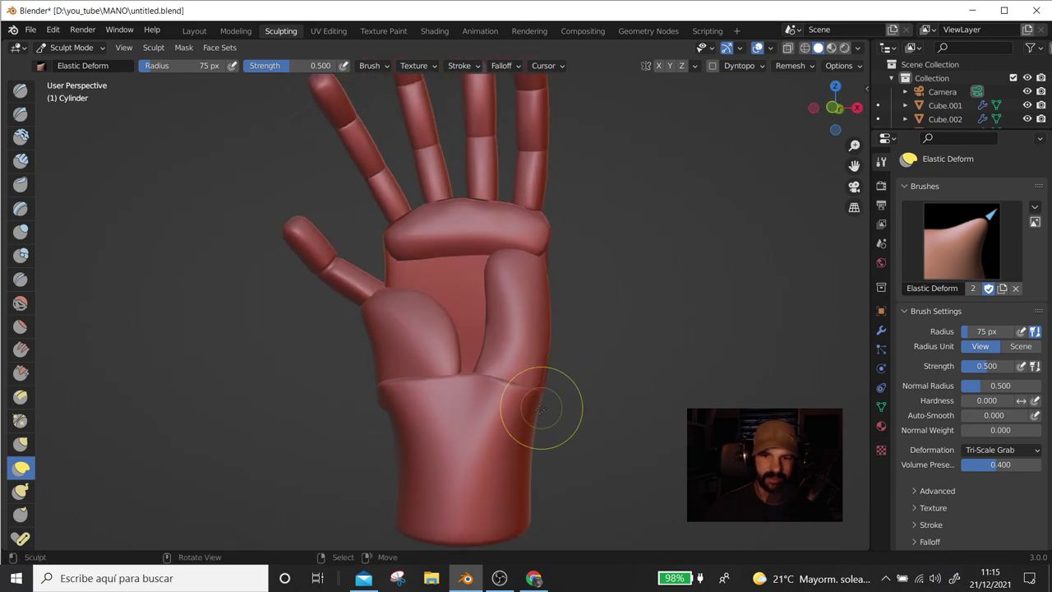
drag(534, 423, 543, 411)
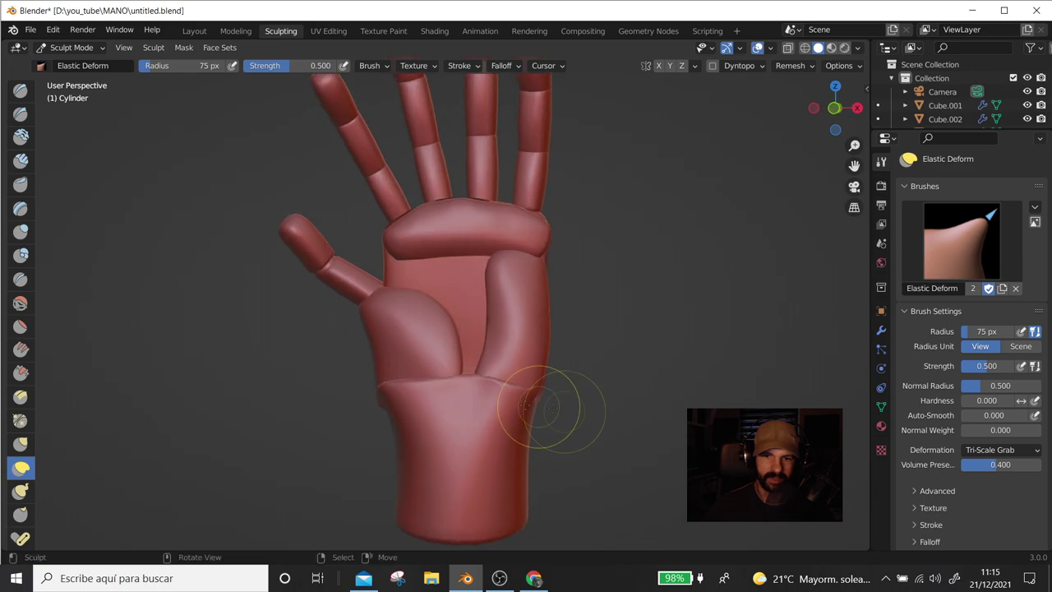
drag(468, 388, 498, 414)
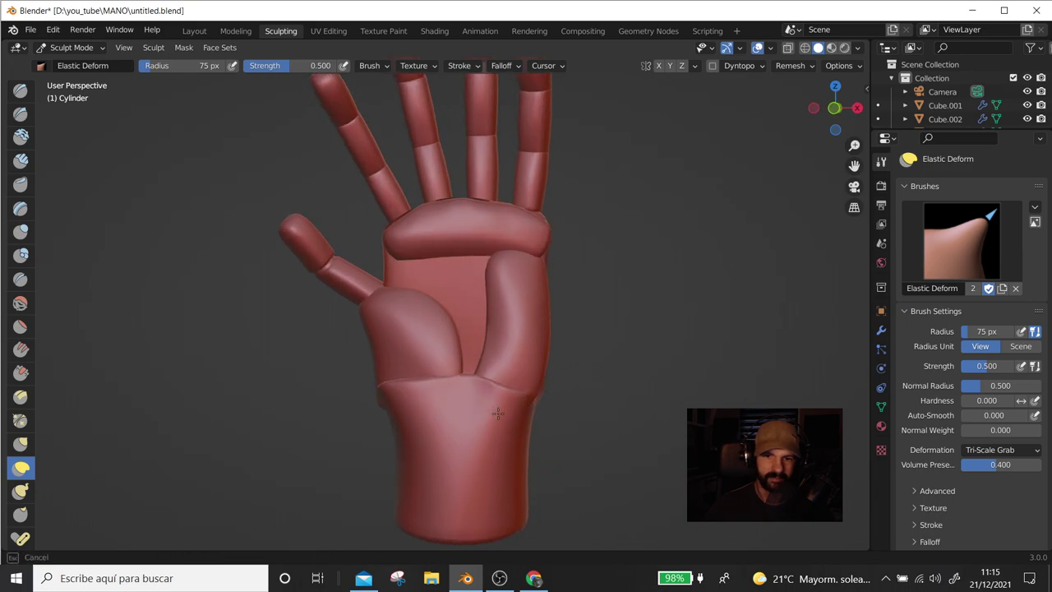
mouse_move(473, 393)
middle_down()
mouse_move(451, 389)
mouse_move(376, 333)
middle_up()
key(Tab)
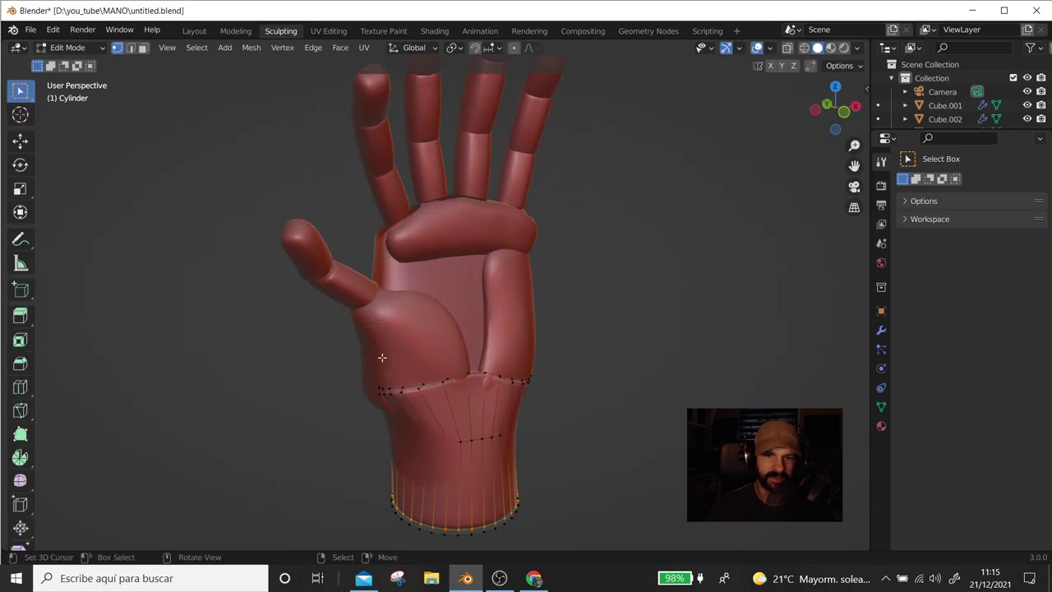
Select the Sphere in Layout, enter Edit Mode, and return to Sculpting
click(194, 32)
click(362, 283)
key(Tab)
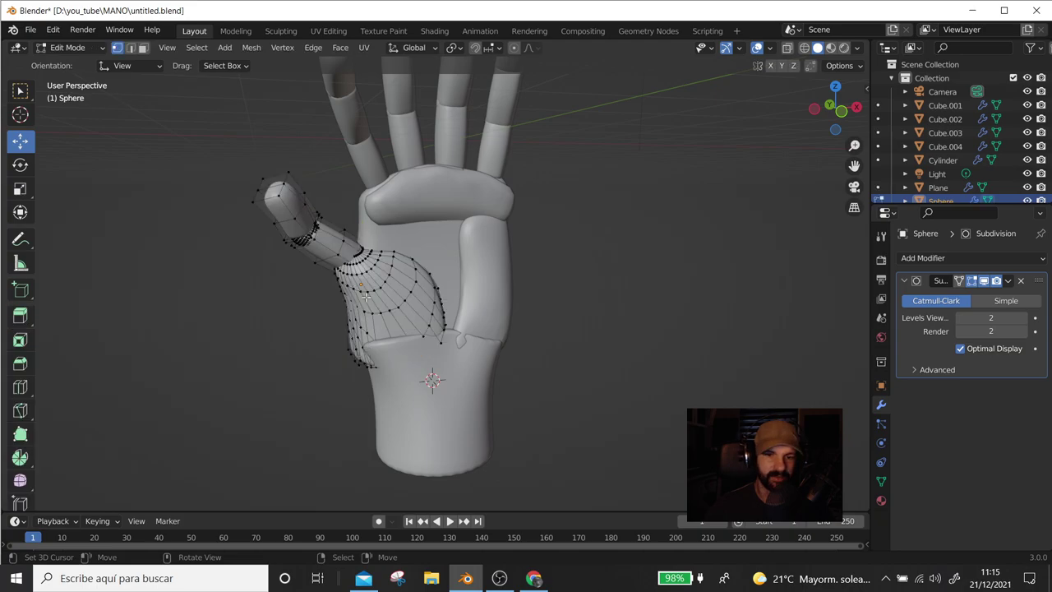
click(281, 31)
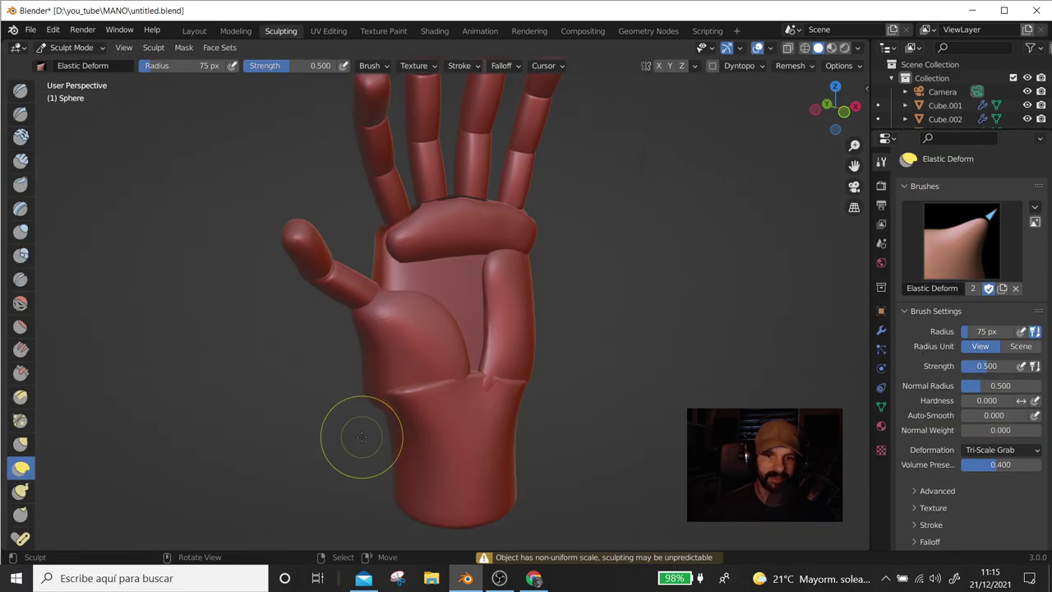
Elastic-deform the palm to dent it near the wrist and pull out the thumb base
middle_drag(387, 423, 466, 399)
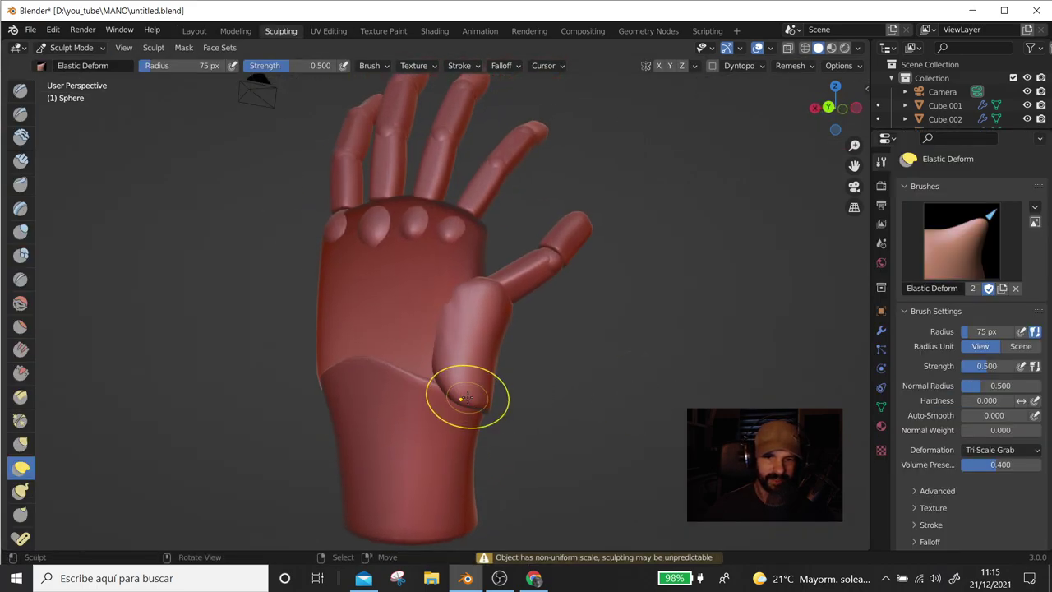
drag(454, 403, 423, 439)
middle_drag(423, 440, 275, 408)
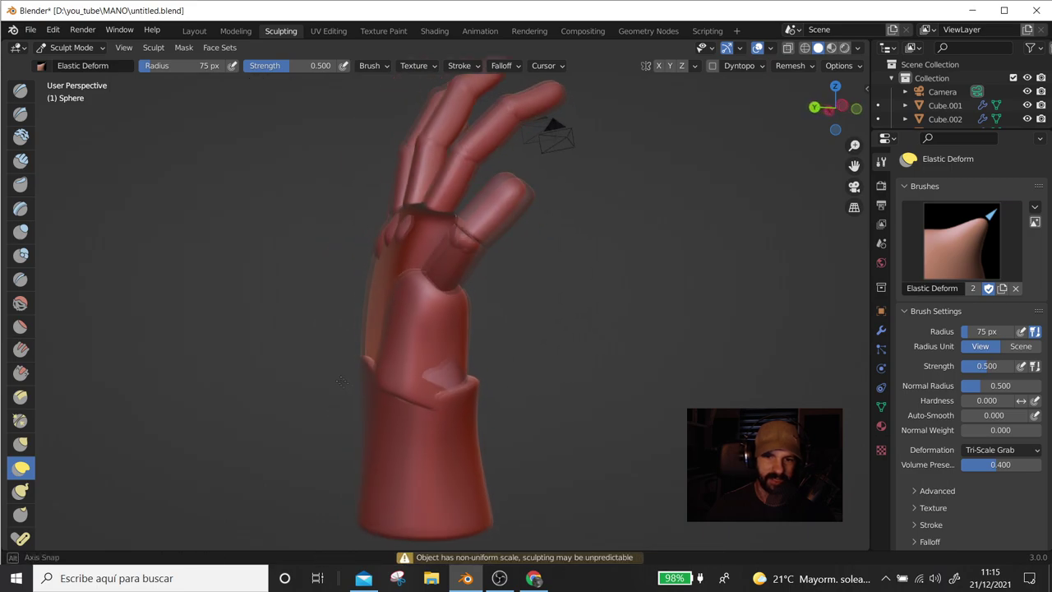
mouse_move(396, 393)
middle_down()
mouse_move(360, 355)
mouse_move(452, 374)
middle_up()
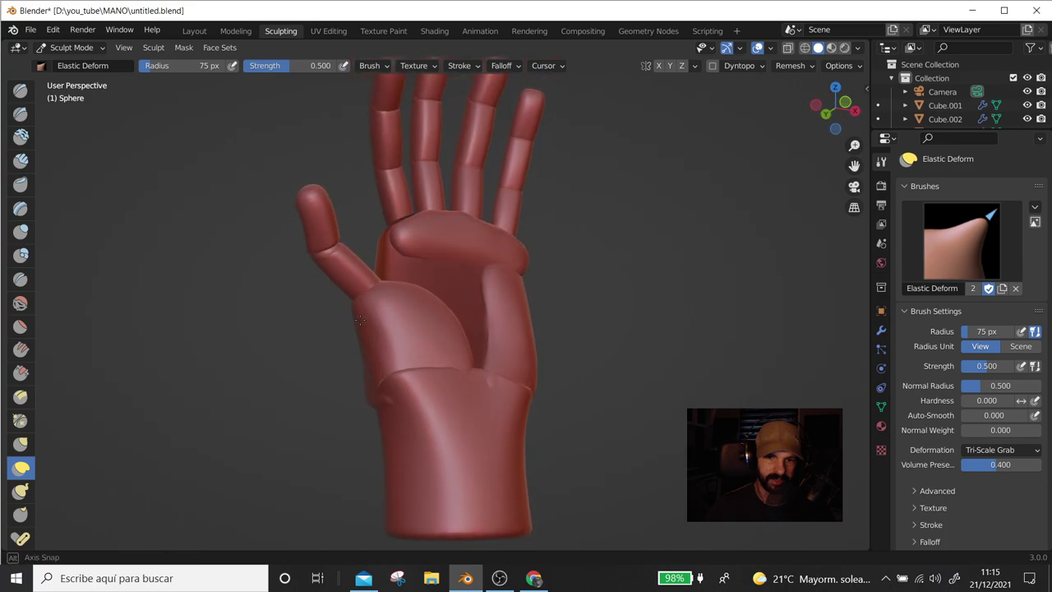
drag(451, 374, 433, 378)
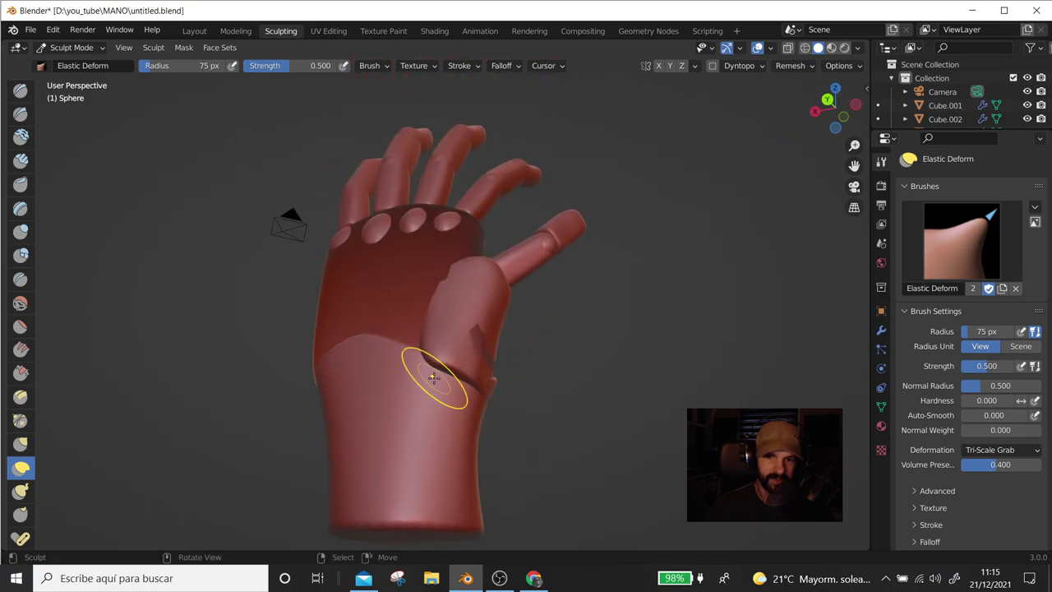
middle_drag(478, 345, 453, 321)
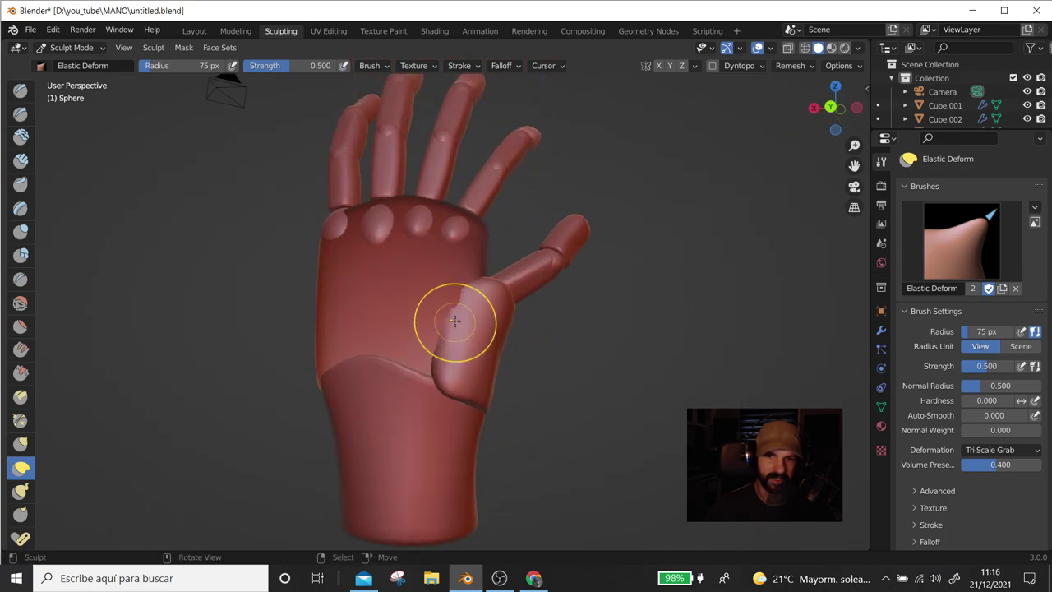
mouse_move(478, 313)
middle_down()
mouse_move(407, 356)
mouse_move(427, 393)
mouse_move(436, 371)
mouse_move(374, 333)
middle_up()
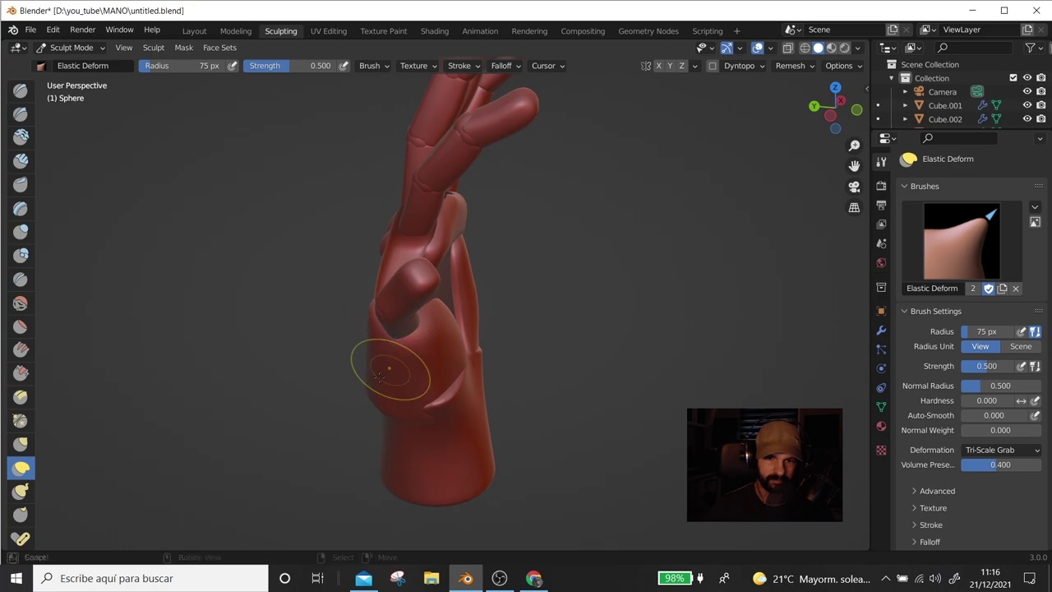
middle_drag(378, 377, 353, 364)
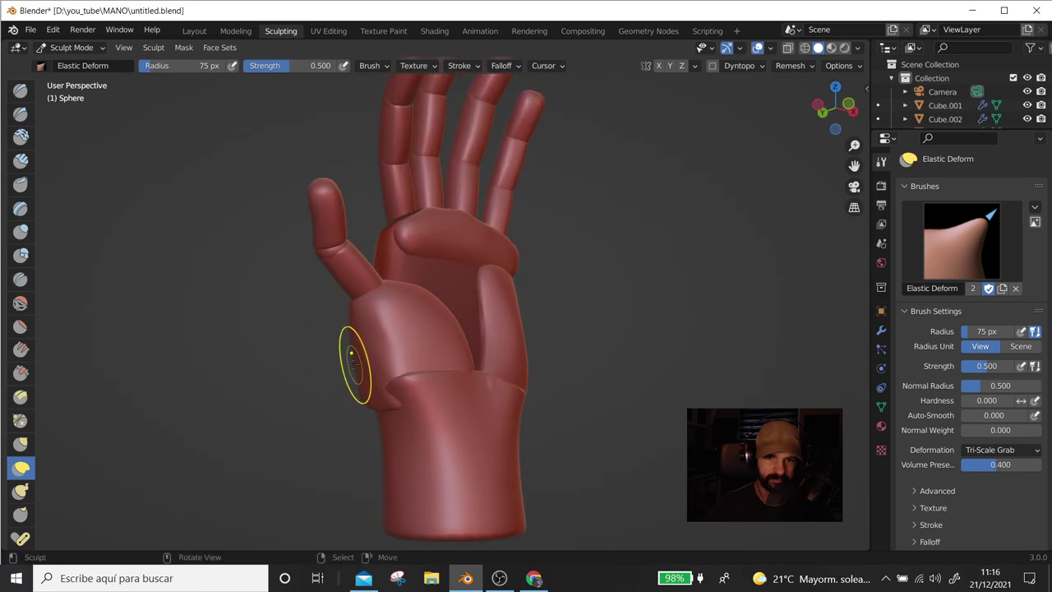
scroll(458, 387, down, 2)
mouse_move(458, 387)
middle_down()
mouse_move(238, 410)
mouse_move(480, 401)
mouse_move(516, 382)
mouse_move(378, 373)
middle_up()
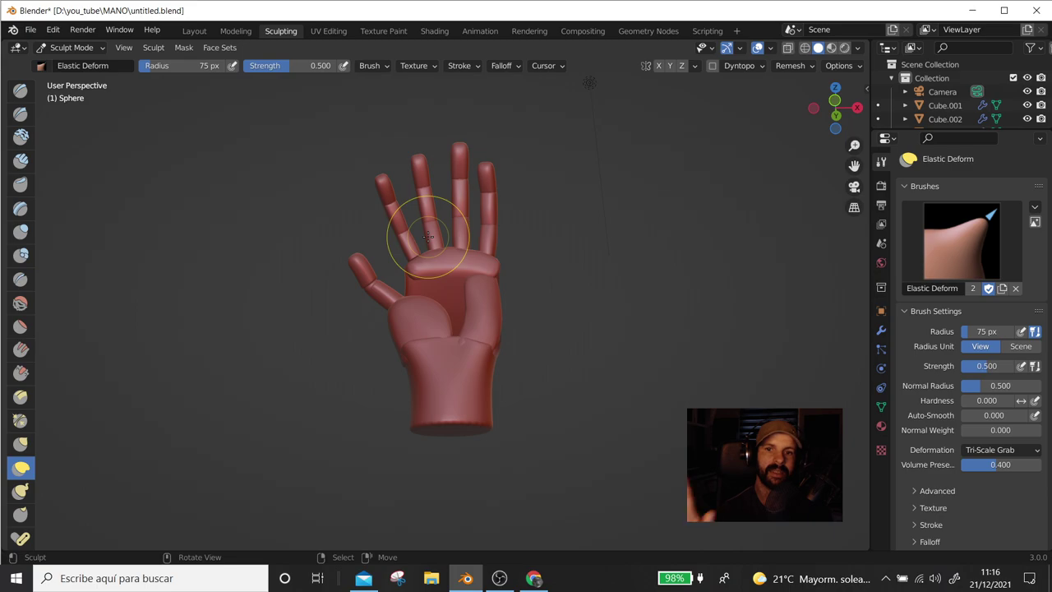
mouse_move(428, 236)
middle_down()
mouse_move(259, 330)
mouse_move(273, 227)
middle_up()
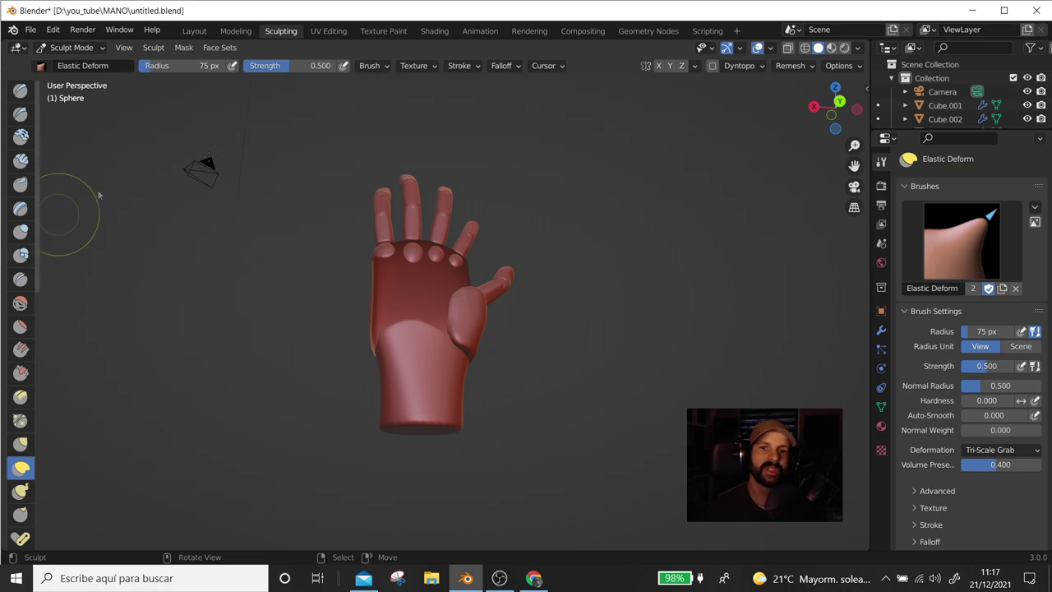
scroll(485, 218, down, 2)
mouse_move(486, 219)
middle_down()
mouse_move(477, 359)
mouse_move(488, 371)
middle_up()
scroll(489, 367, up, 2)
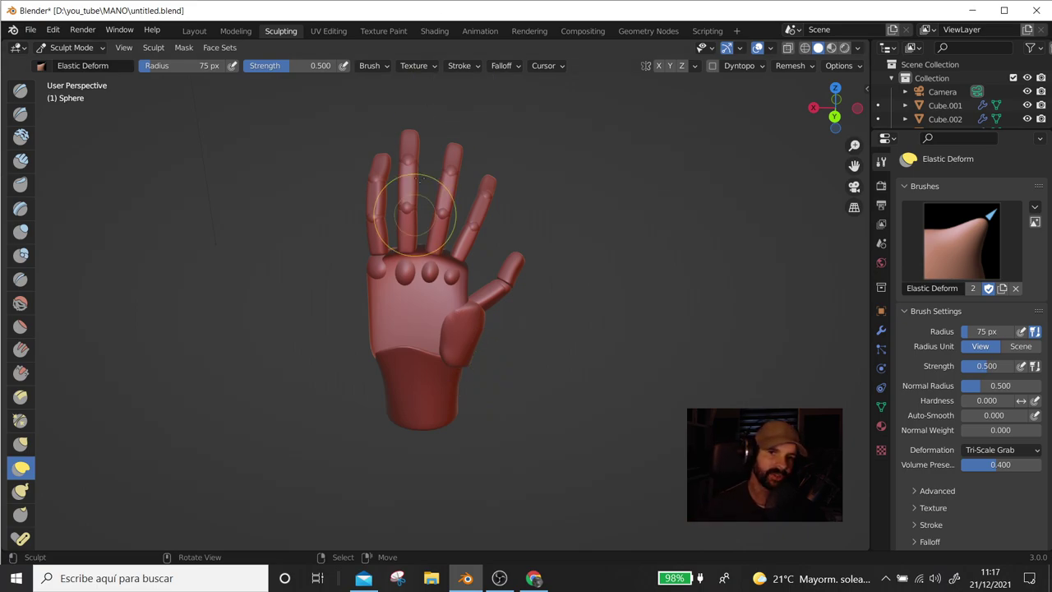
mouse_move(459, 348)
middle_down()
mouse_move(349, 297)
mouse_move(177, 286)
middle_up()
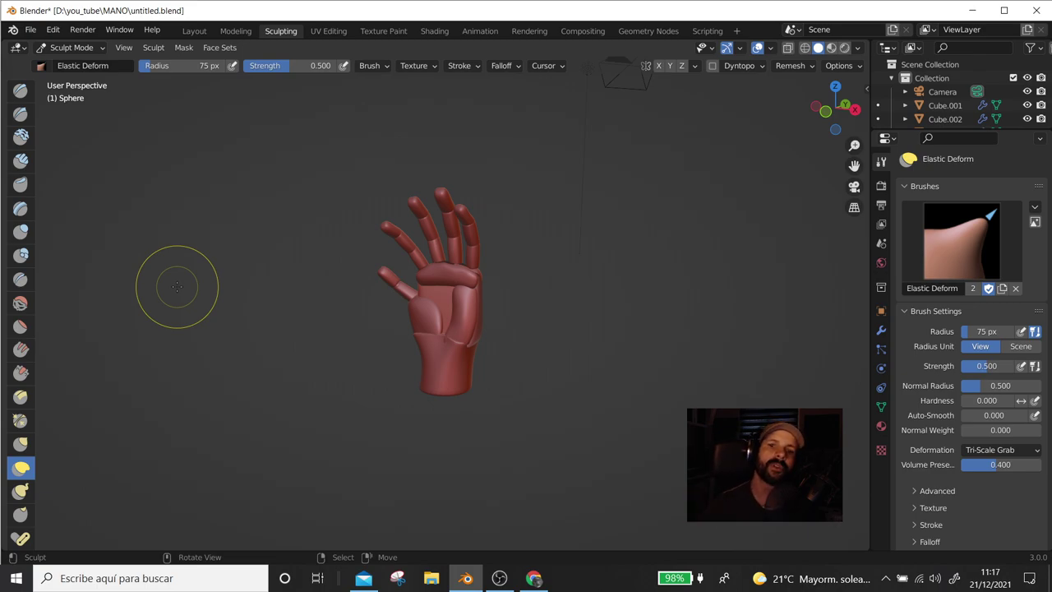
scroll(403, 438, up, 2)
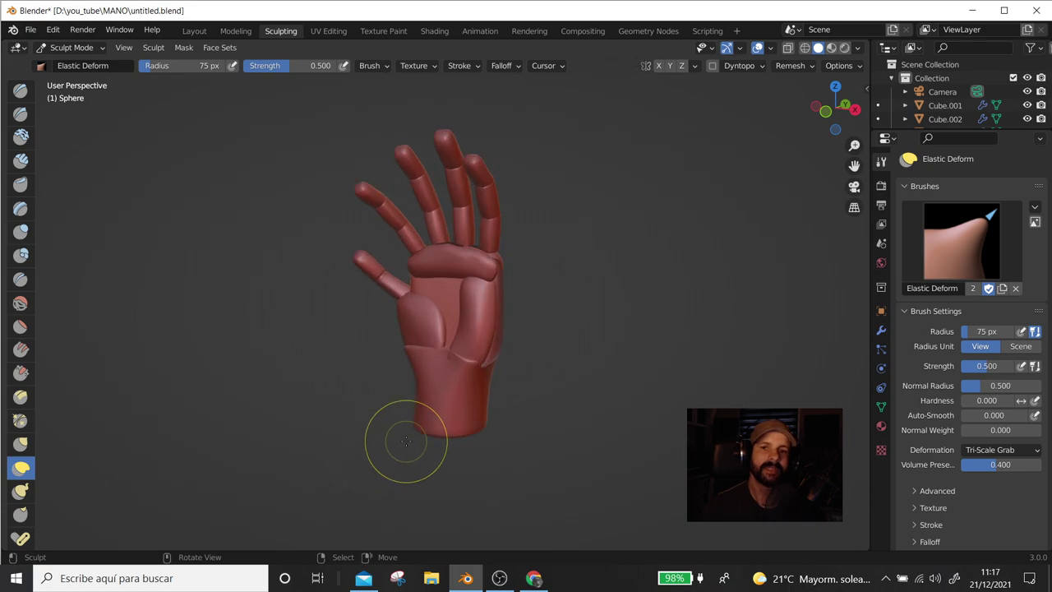
scroll(428, 424, up, 2)
middle_drag(428, 425, 575, 413)
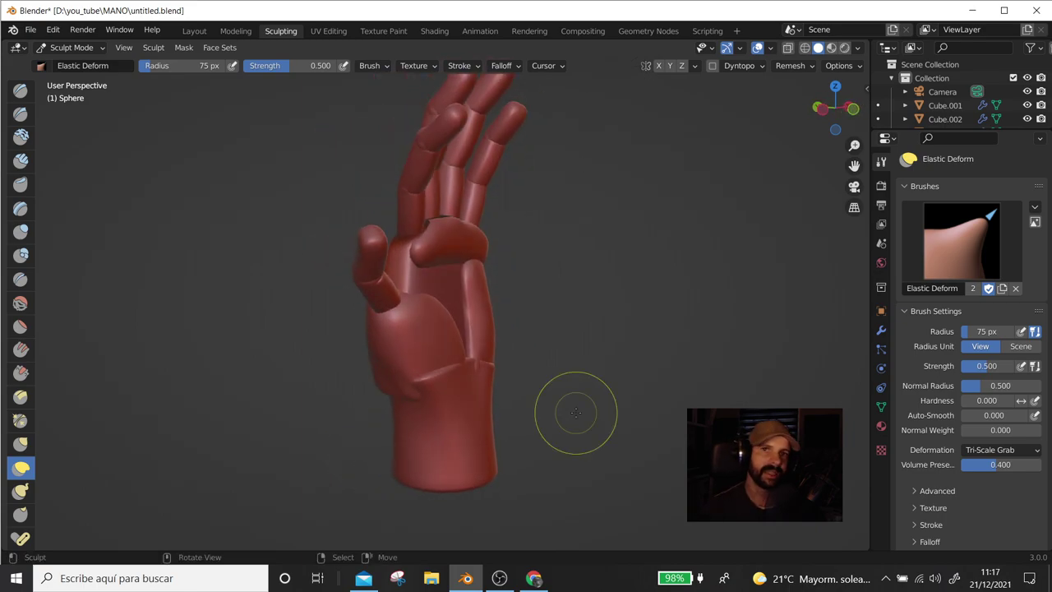
middle_drag(704, 421, 474, 390)
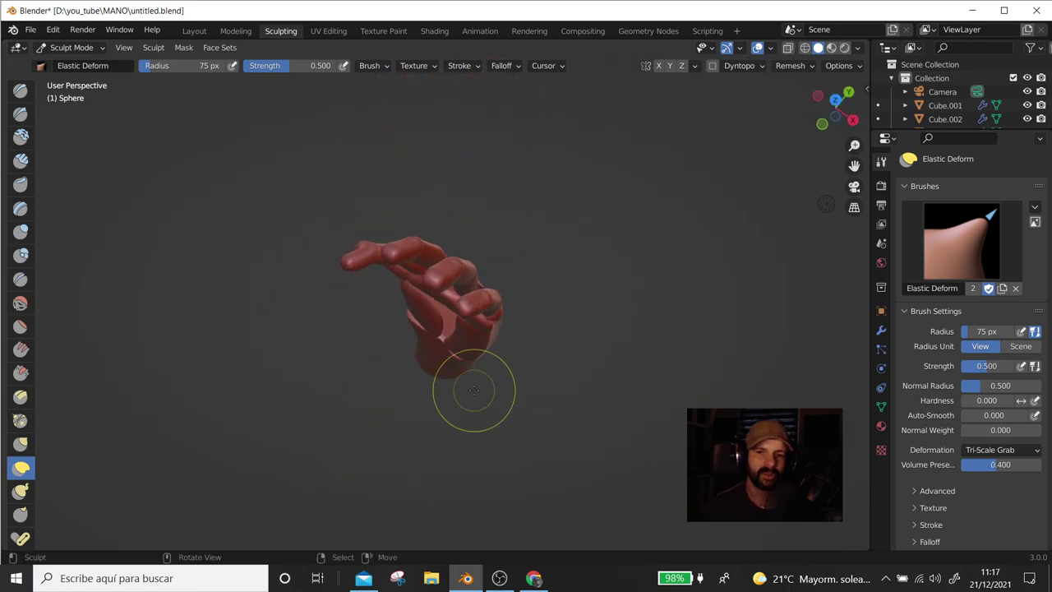
mouse_move(474, 390)
middle_down()
mouse_move(218, 283)
mouse_move(271, 272)
middle_up()
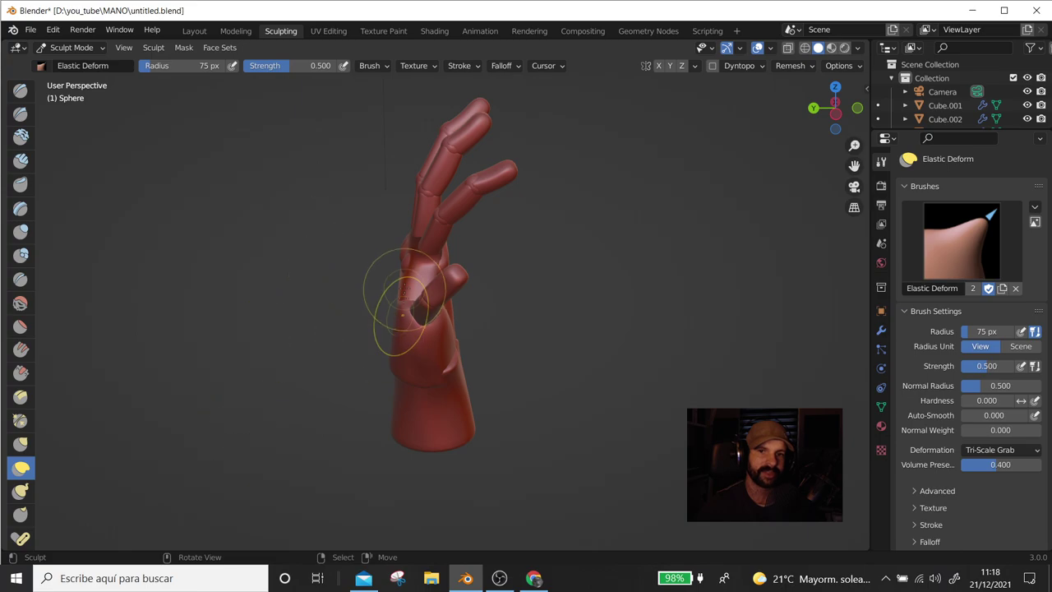
middle_drag(402, 314, 729, 322)
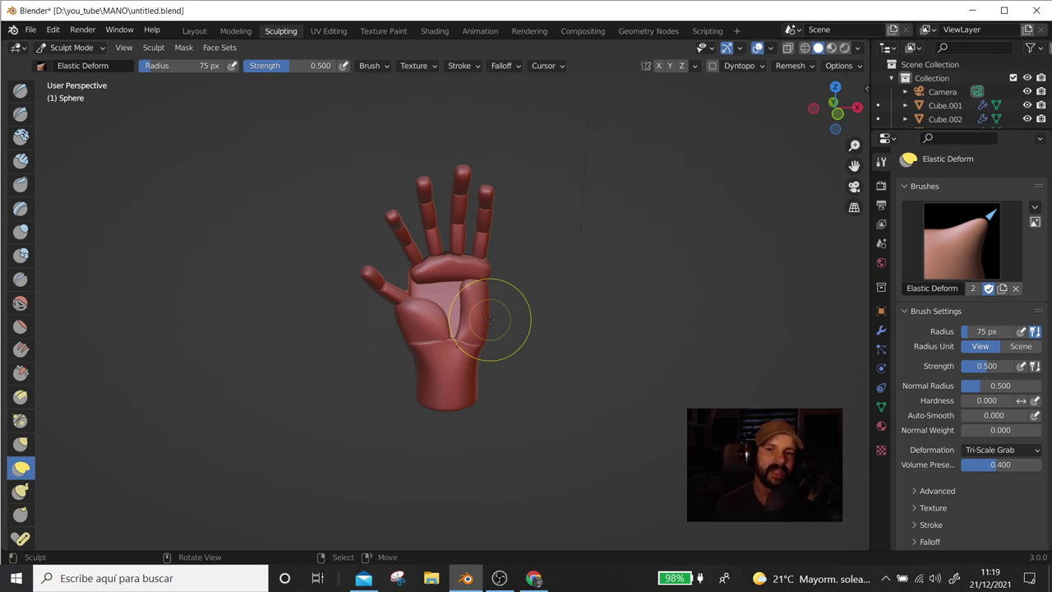
middle_drag(485, 293, 627, 314)
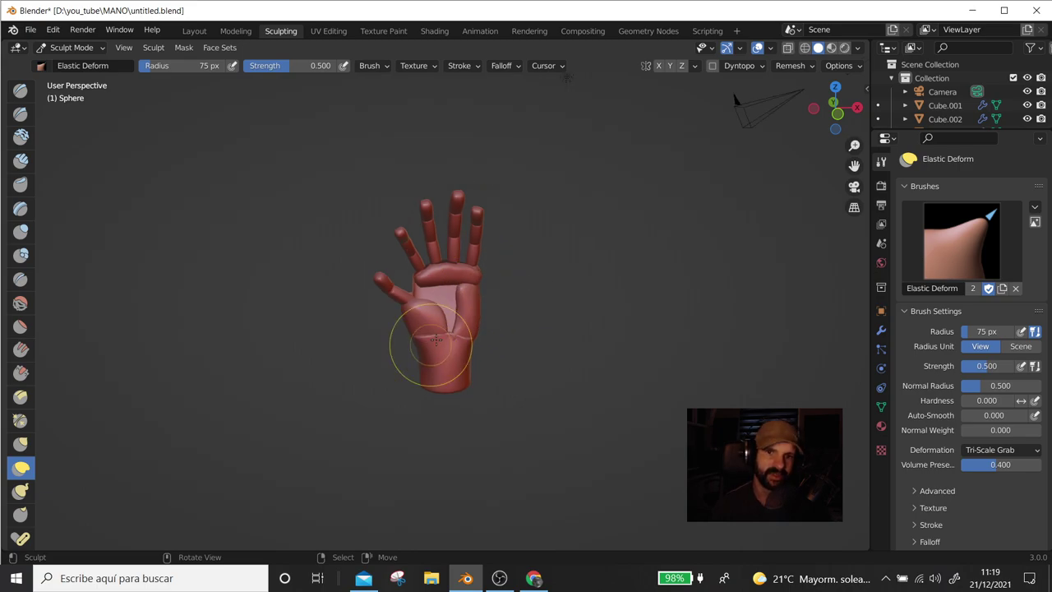
middle_drag(523, 383, 275, 377)
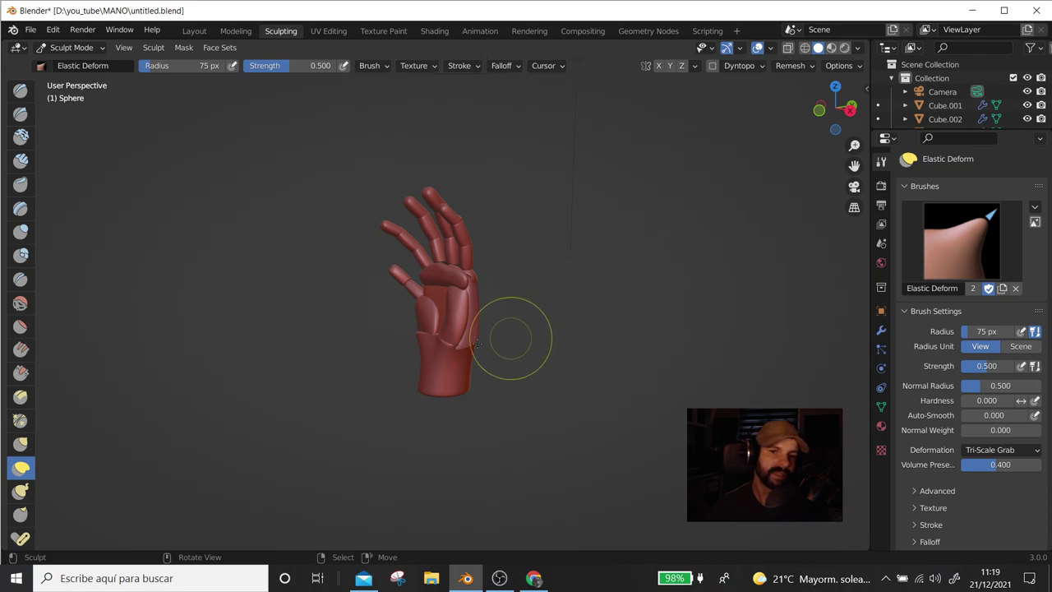
scroll(526, 354, up, 3)
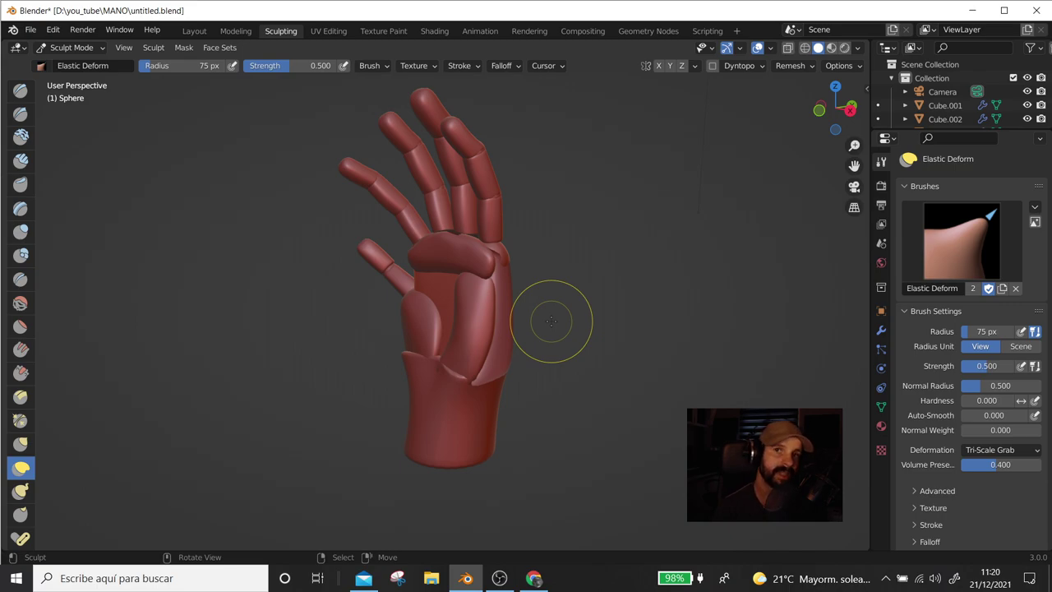
middle_drag(550, 321, 499, 408)
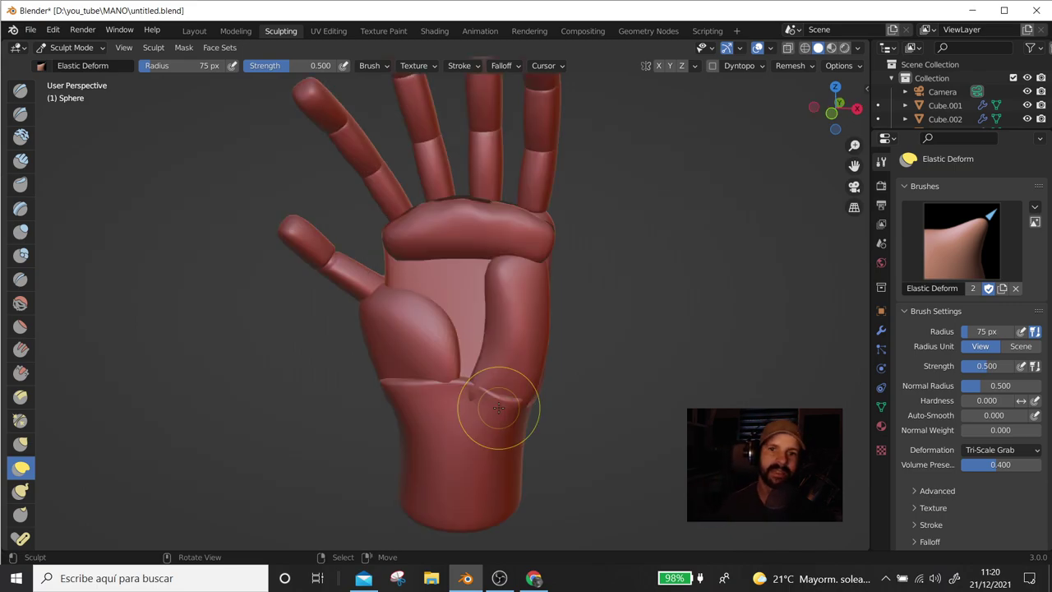